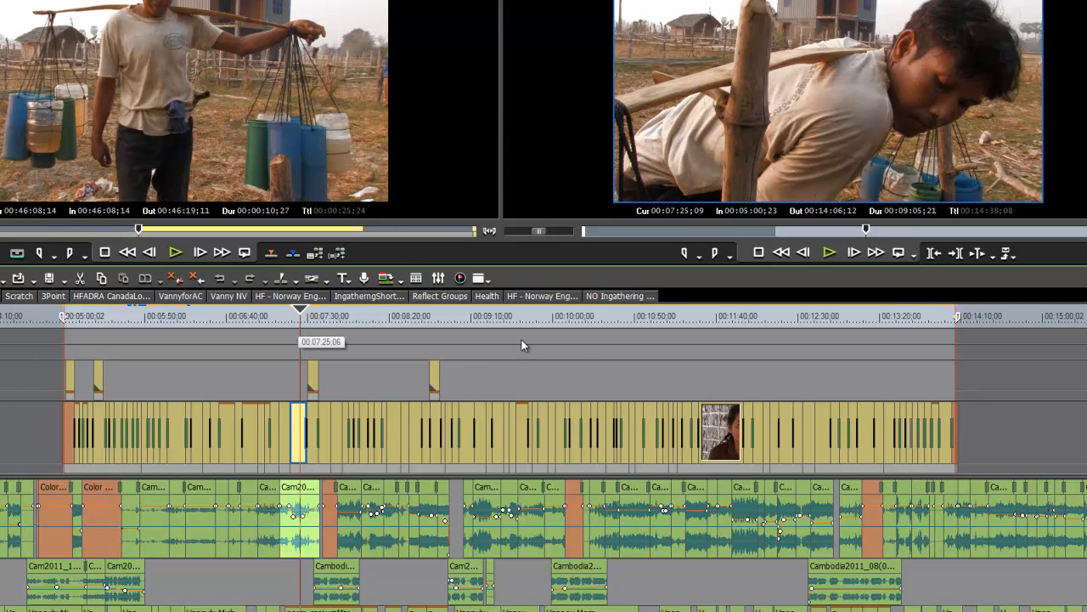
# - Zoom out the timeline and scrub through the edited sequence to review its overall extent and footage
pyautogui.scroll(-1, 618, 368)
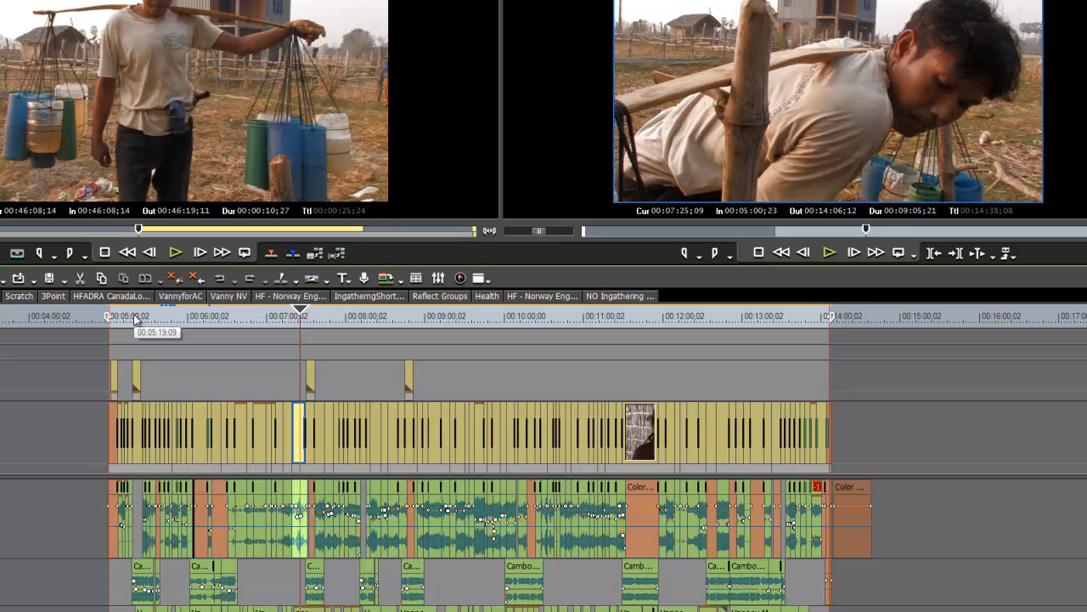
pyautogui.moveTo(522, 322); pyautogui.dragTo(477, 323)
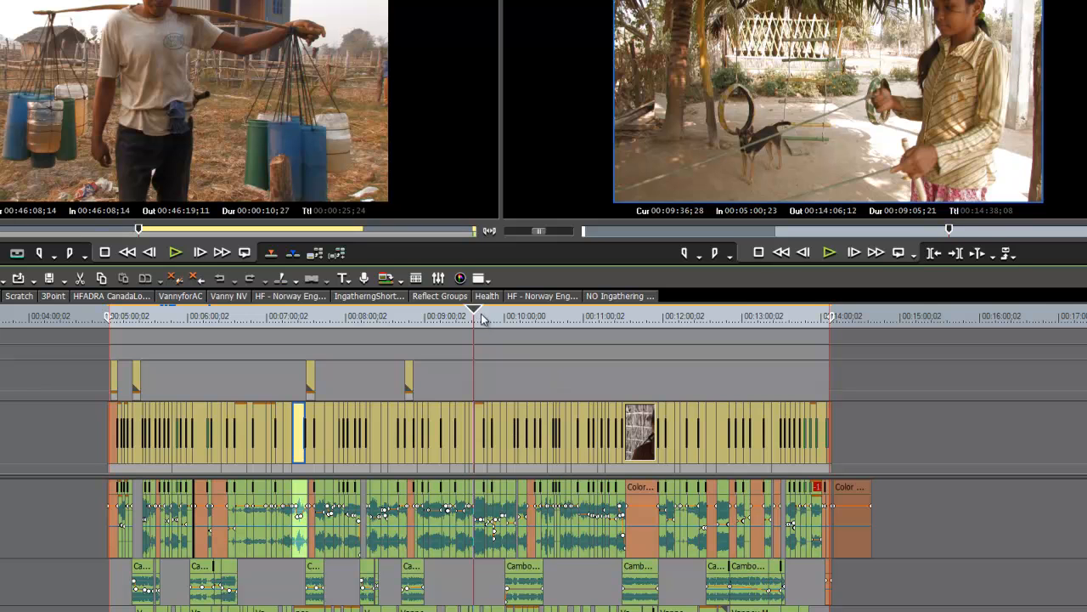
pyautogui.moveTo(476, 311); pyautogui.dragTo(591, 318)
pyautogui.moveTo(568, 355); pyautogui.dragTo(81, 407)
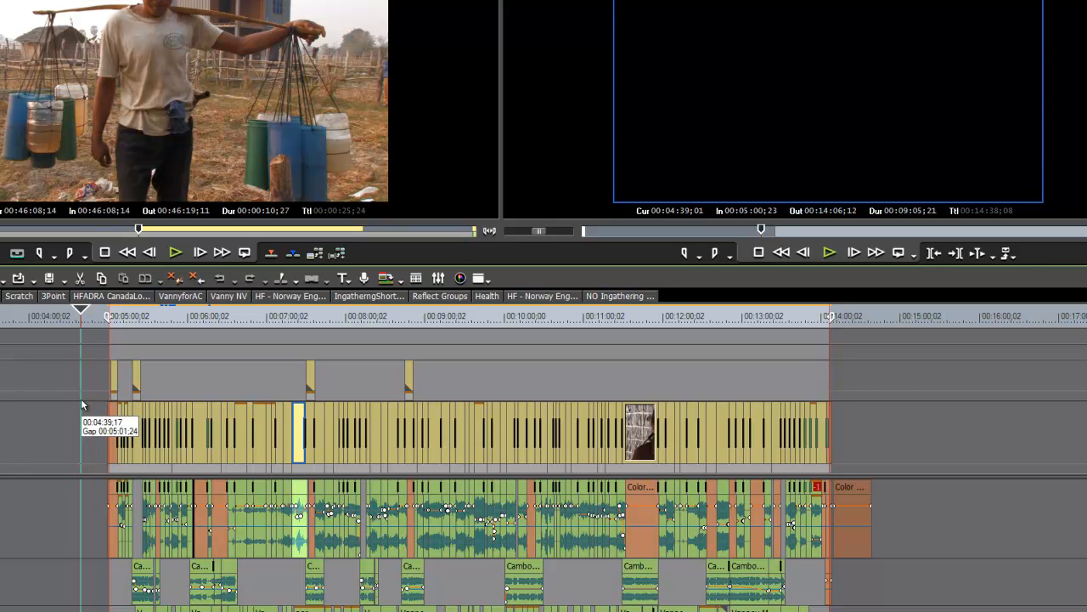
pyautogui.moveTo(81, 314)
pyautogui.mouseDown()
pyautogui.moveTo(231, 317)
pyautogui.moveTo(73, 319)
pyautogui.moveTo(94, 325)
pyautogui.mouseUp()
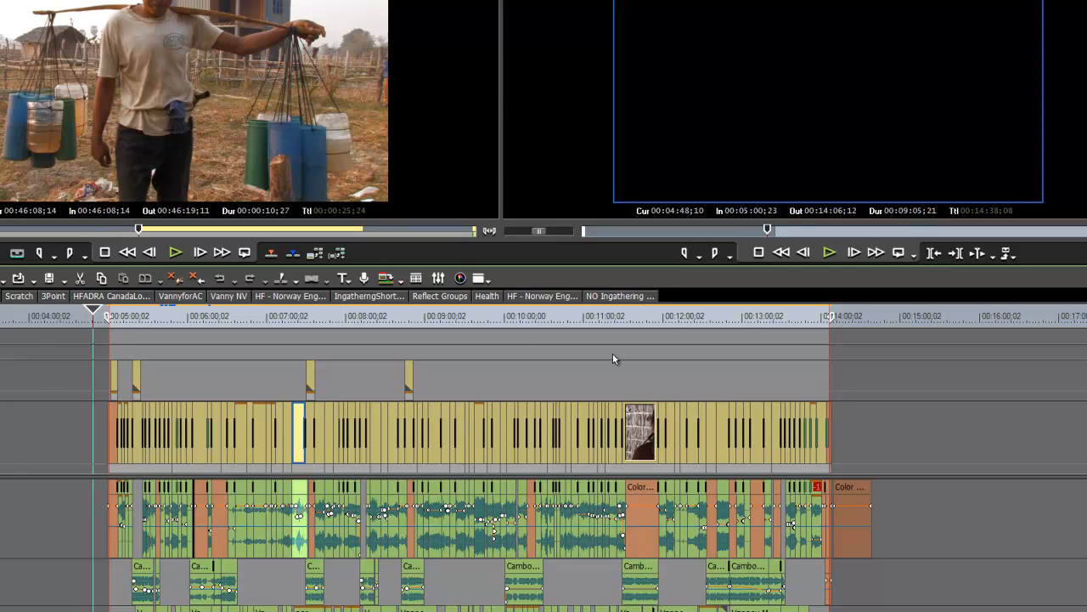
pyautogui.click(65, 279)
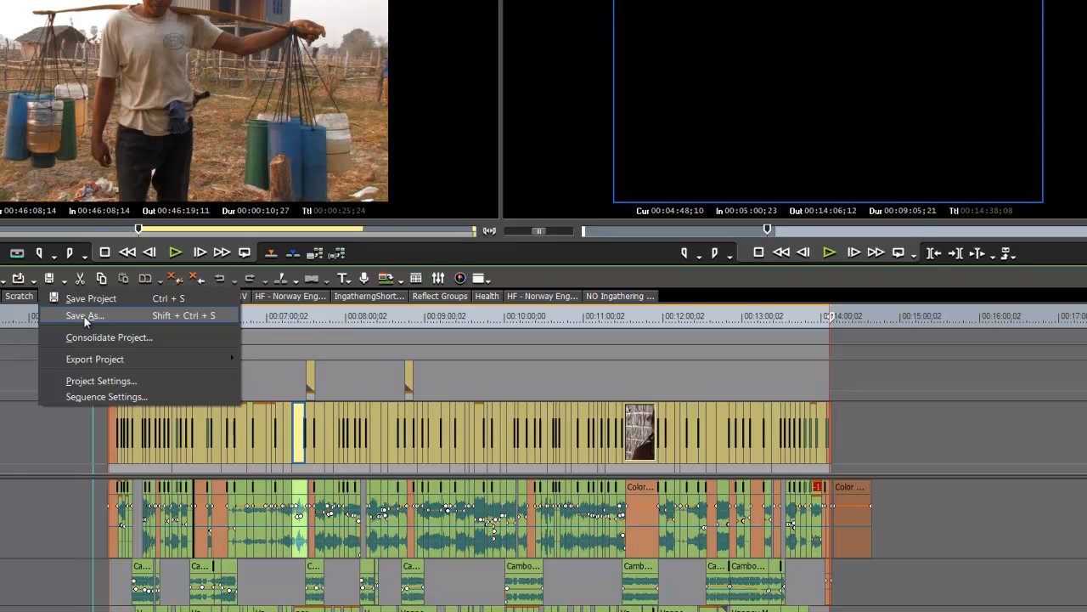
pyautogui.click(305, 317)
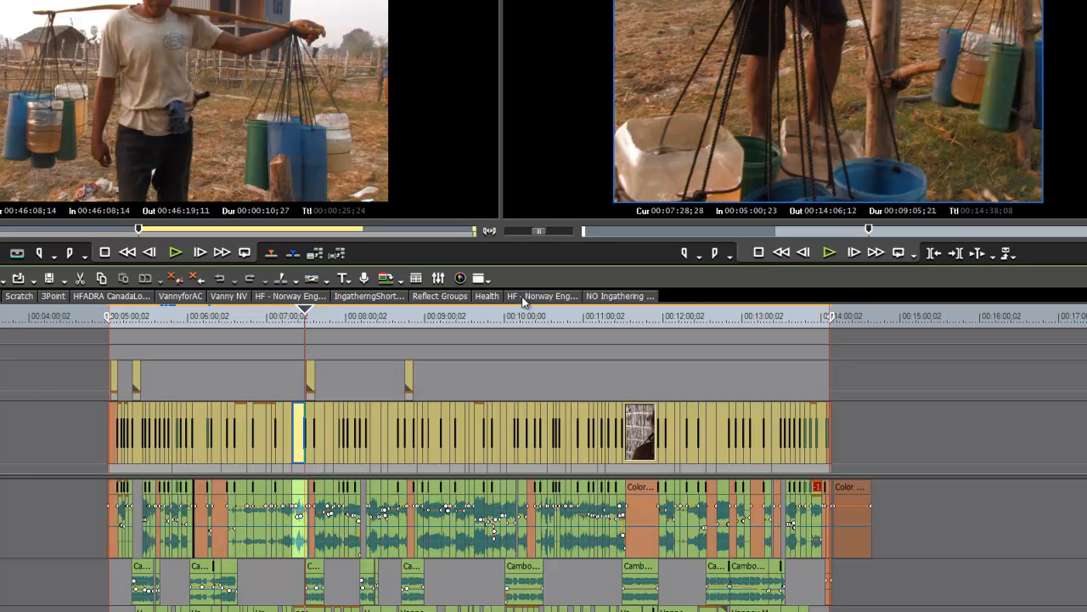
# - Review the HFADRA CanadaLong sequence around 00:18:17, and return to the first sequence
pyautogui.moveTo(303, 311); pyautogui.dragTo(246, 312)
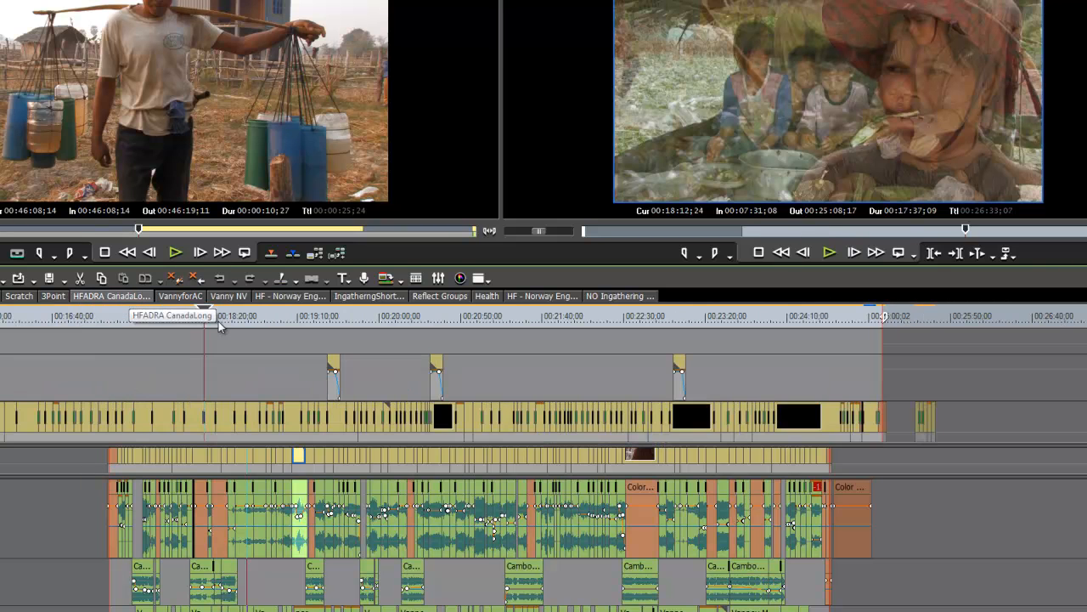
pyautogui.moveTo(208, 312)
pyautogui.mouseDown()
pyautogui.moveTo(89, 332)
pyautogui.moveTo(216, 331)
pyautogui.mouseUp()
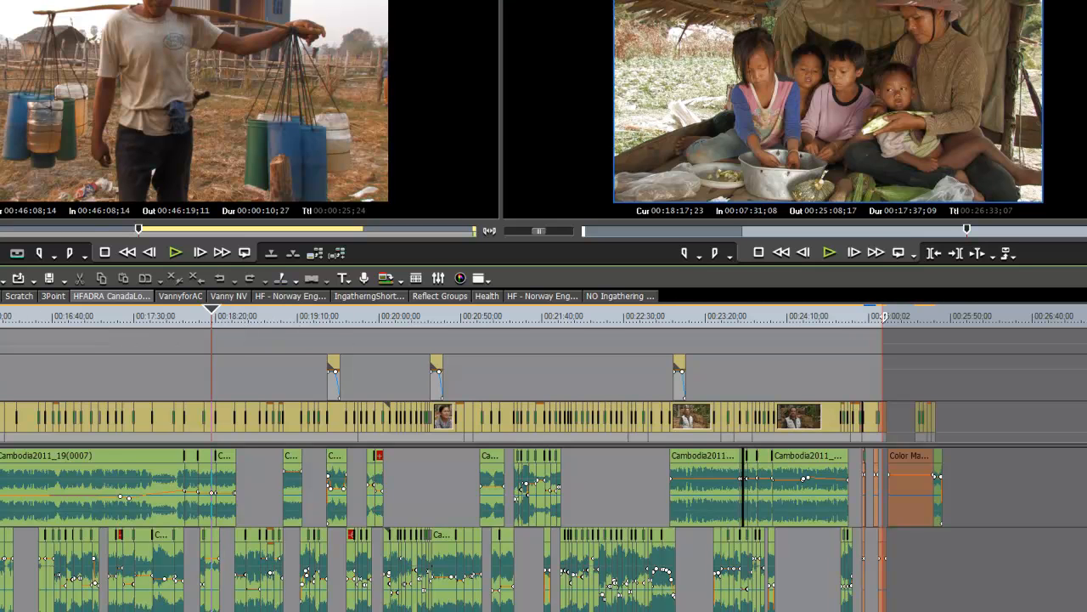
pyautogui.click(1, 296)
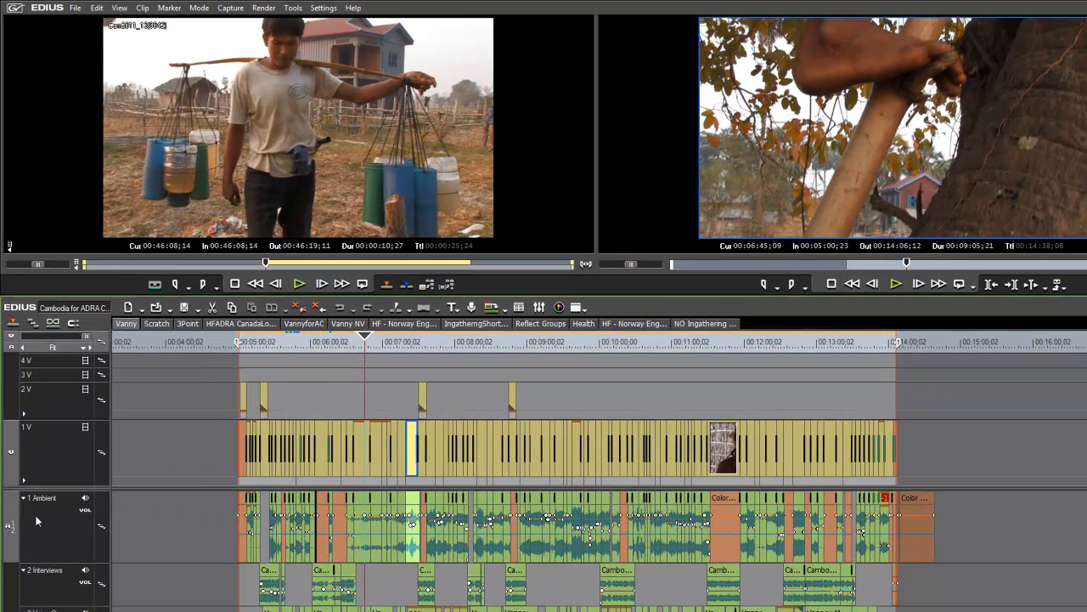
# - Collapse the Ambient, Interviews, Voice Overs and Music audio tracks
pyautogui.click(24, 499)
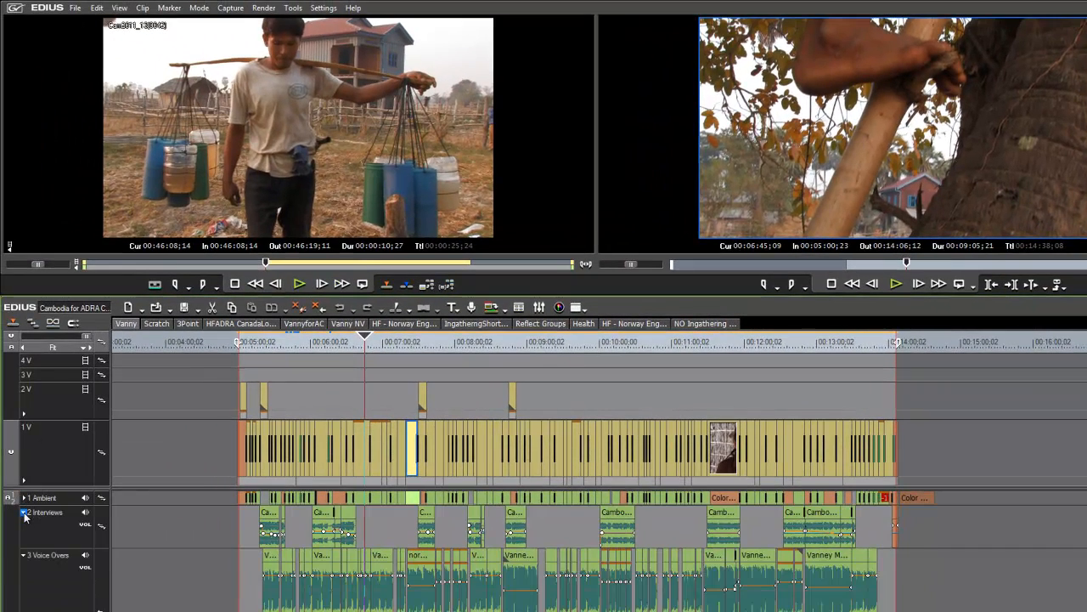
pyautogui.click(24, 512)
pyautogui.click(24, 527)
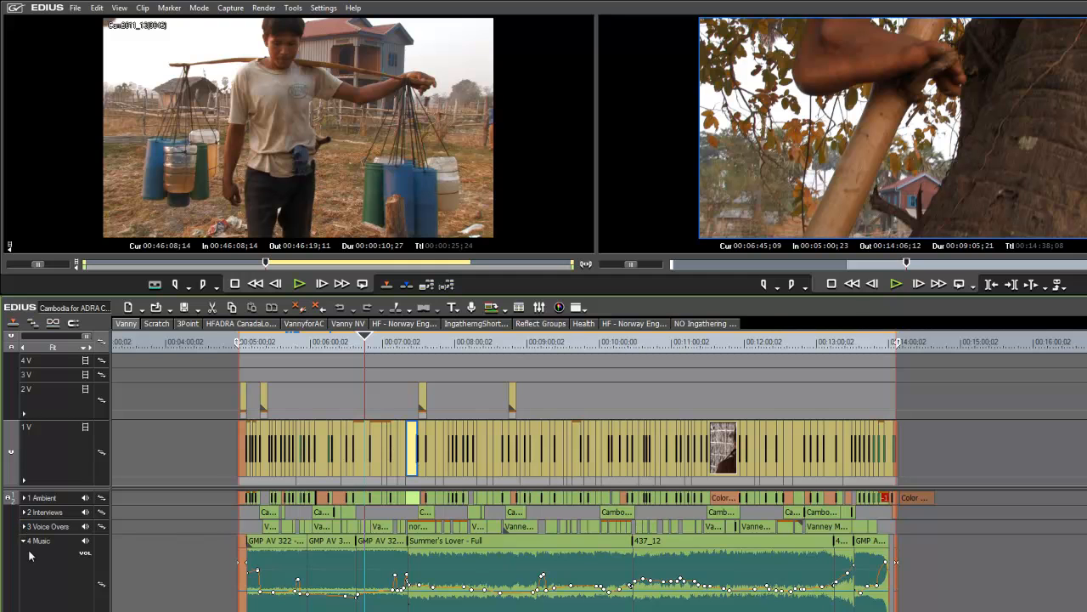
pyautogui.click(24, 541)
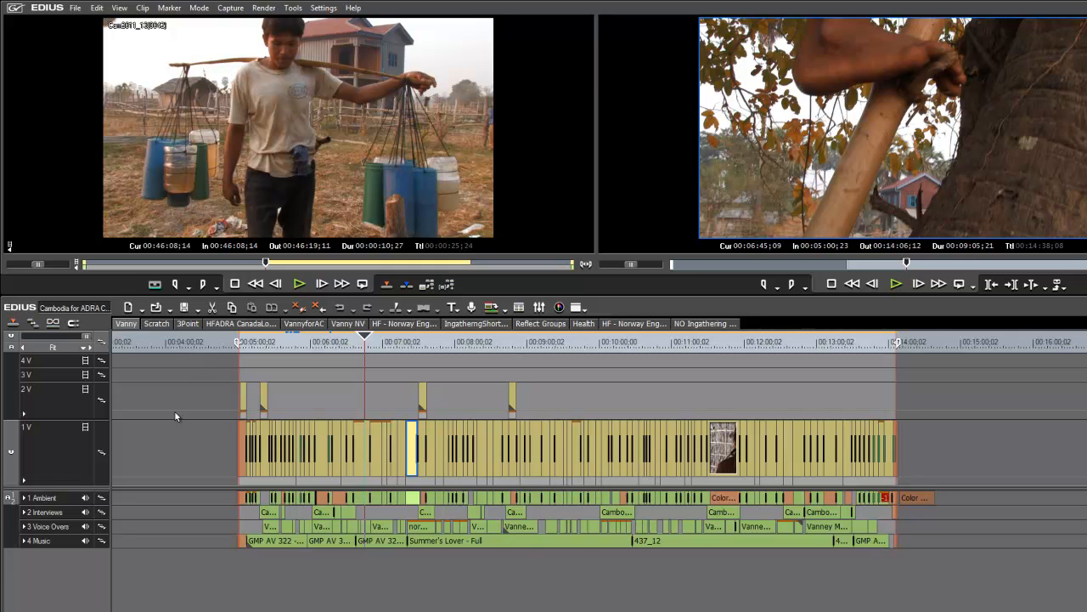
# - Try selecting all clips on track 2 V and all clips on track 1 V, and clear the selection
pyautogui.click(63, 457)
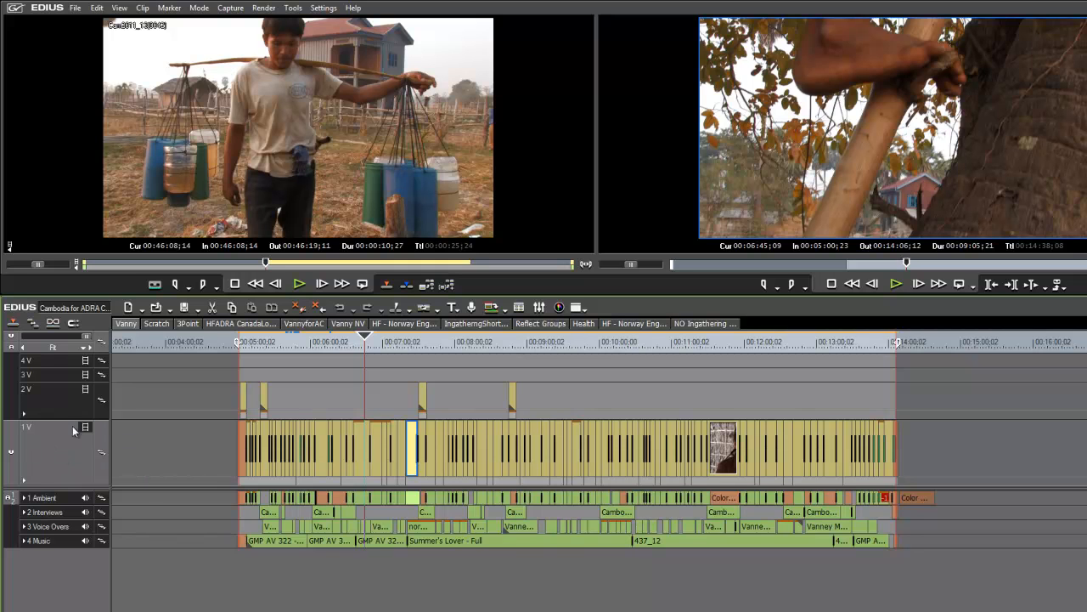
pyautogui.click(54, 403)
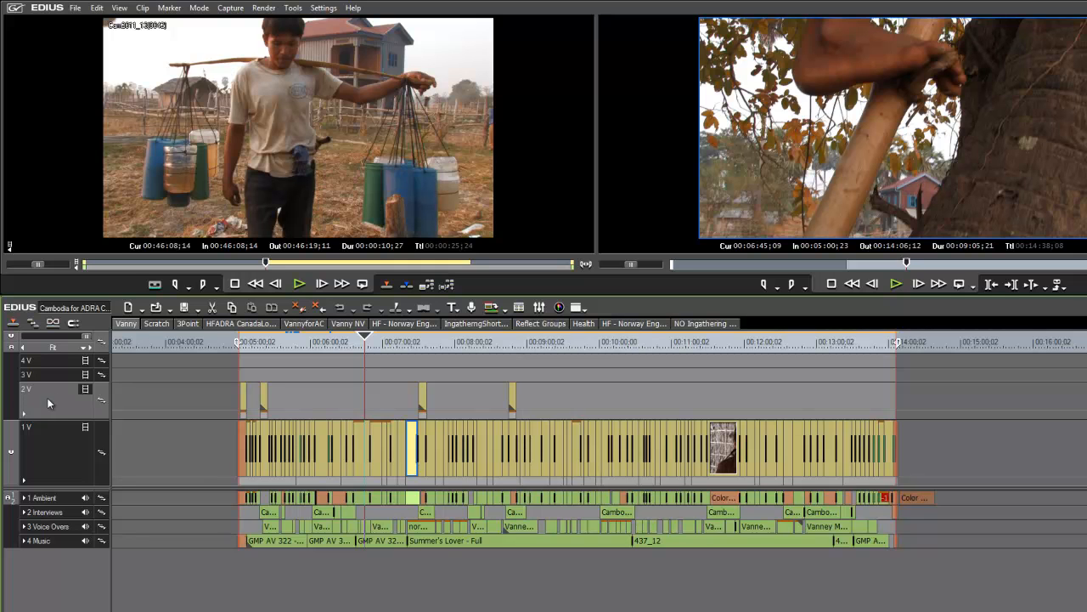
pyautogui.hotkey('ctrl', 'a')
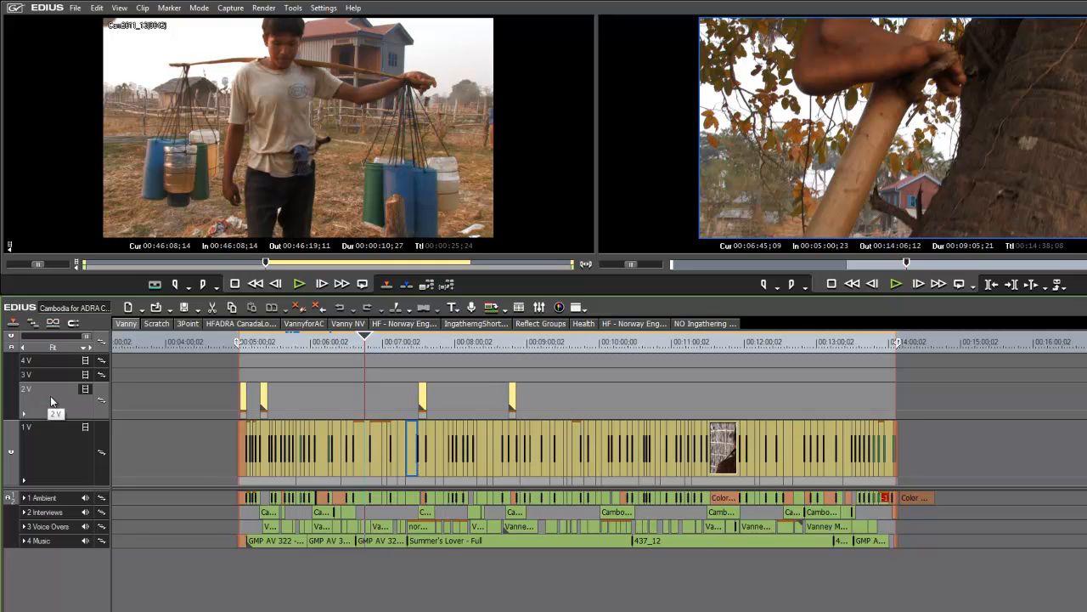
pyautogui.click(56, 441)
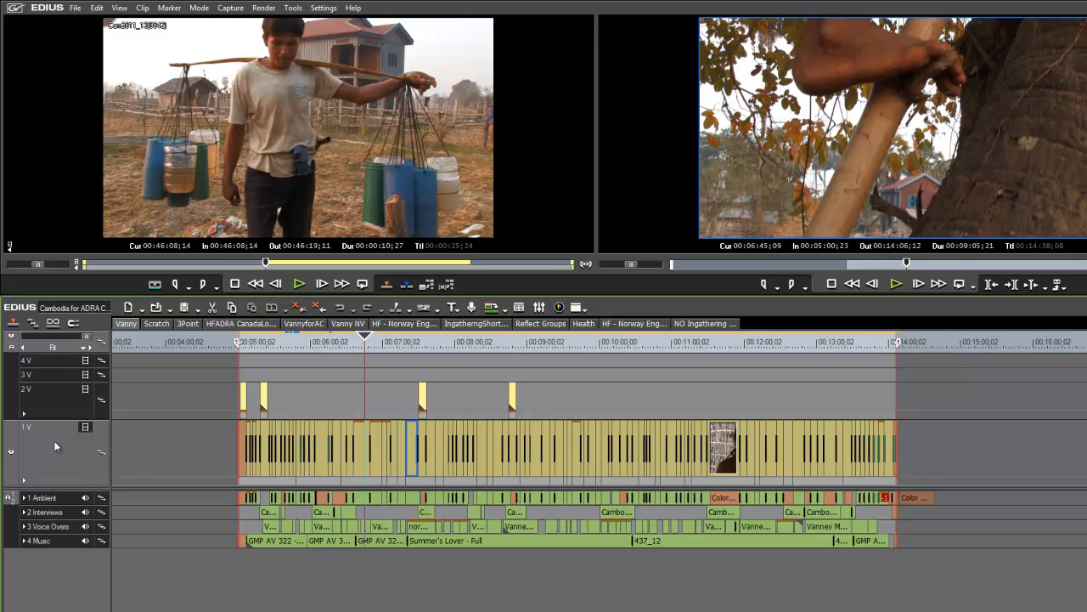
pyautogui.hotkey('ctrl', 'a')
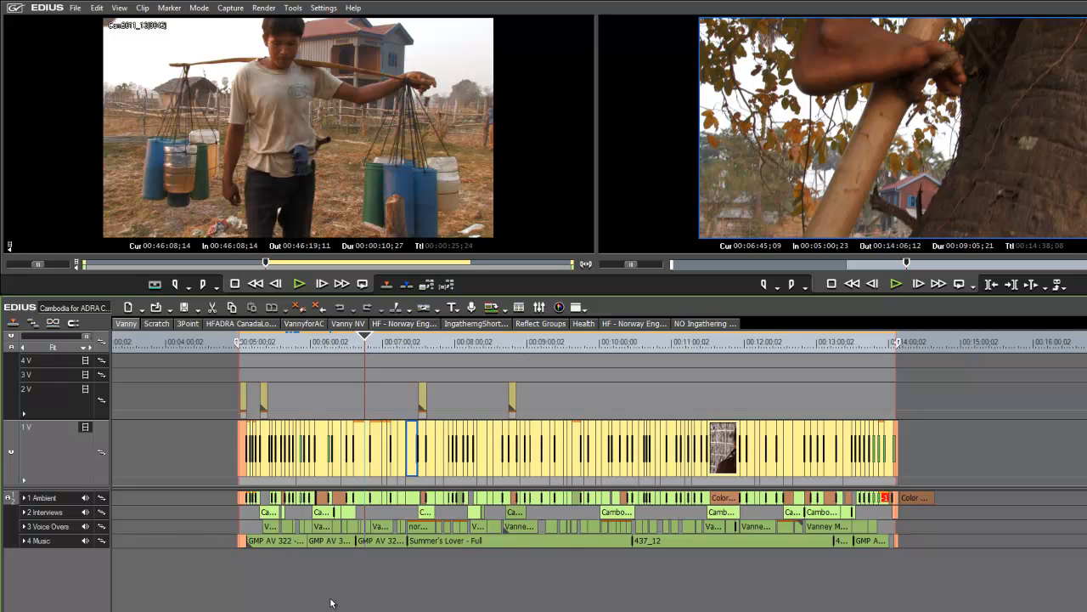
pyautogui.click(186, 373)
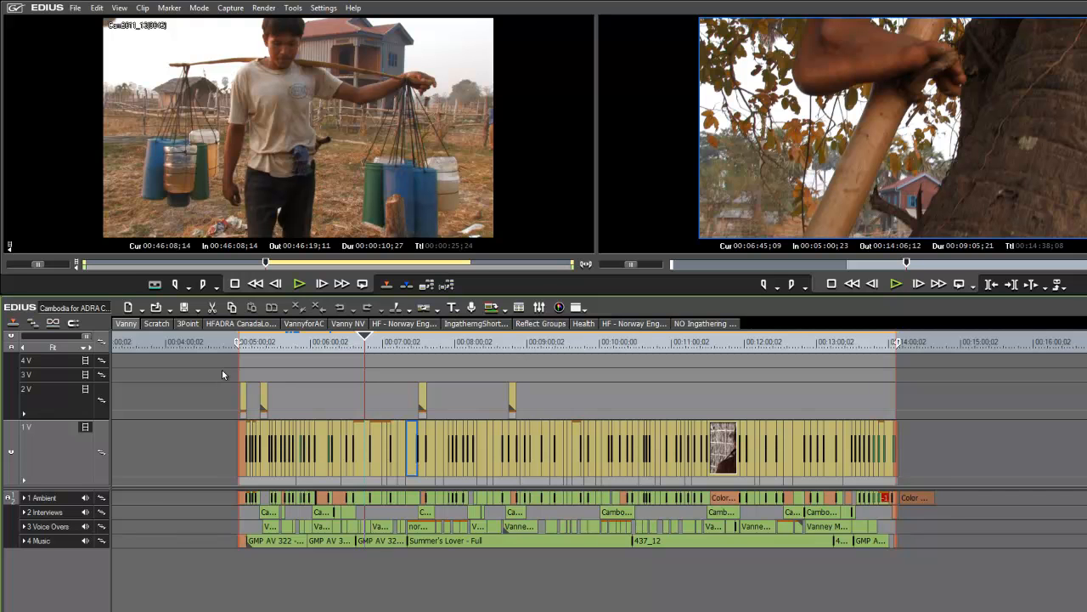
# - Copy all clips from the first sequence into a new sequence, pasting them from track 1 V at about 00:10:05
pyautogui.moveTo(222, 370); pyautogui.dragTo(973, 581)
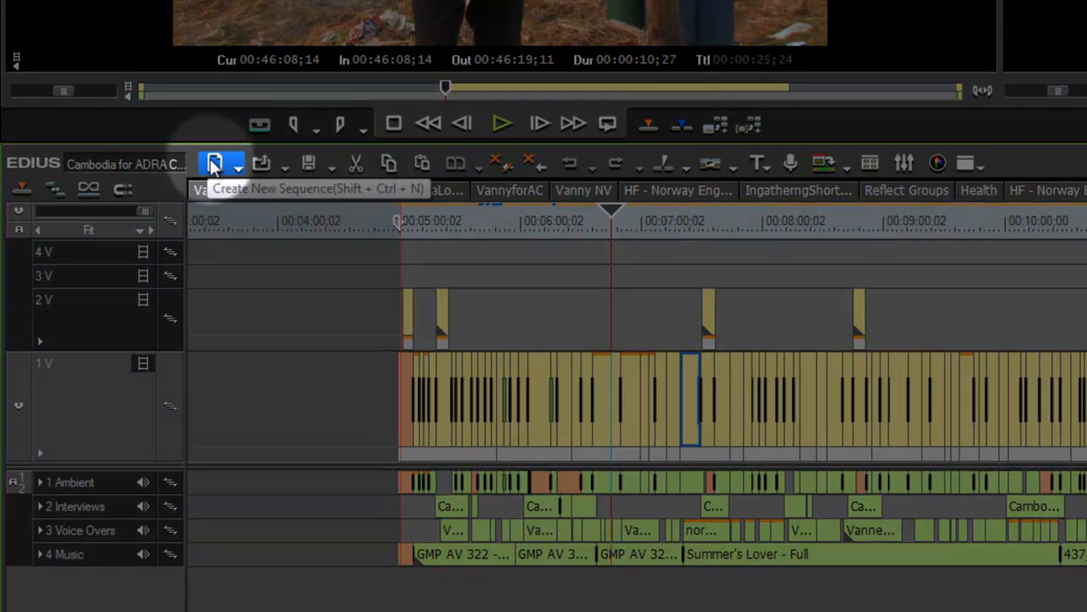
pyautogui.click(215, 163)
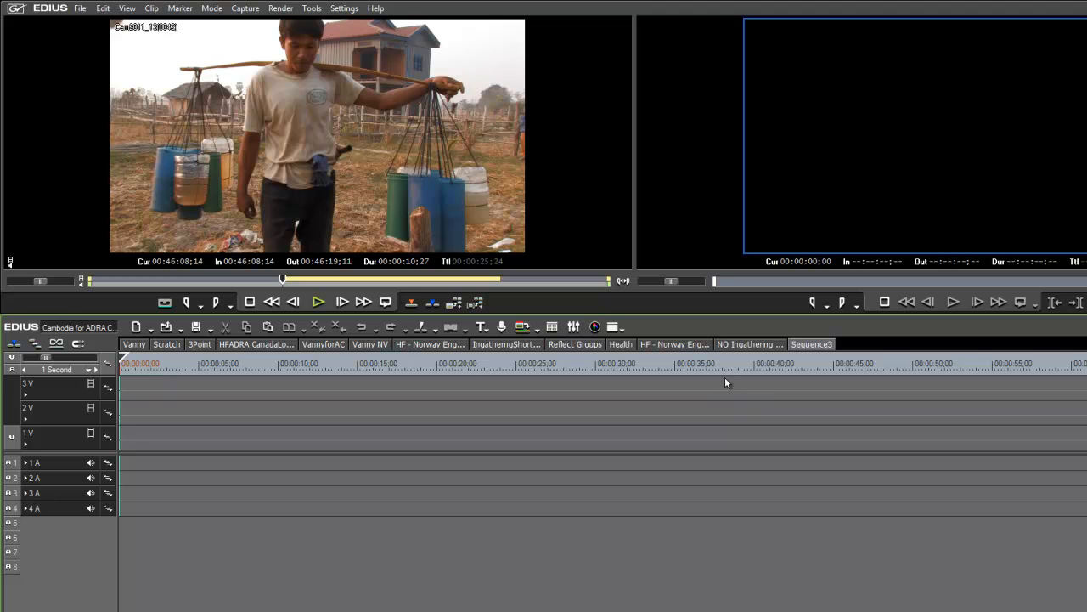
pyautogui.scroll(-5, 680, 363)
pyautogui.click(555, 366)
pyautogui.moveTo(556, 374); pyautogui.dragTo(440, 365)
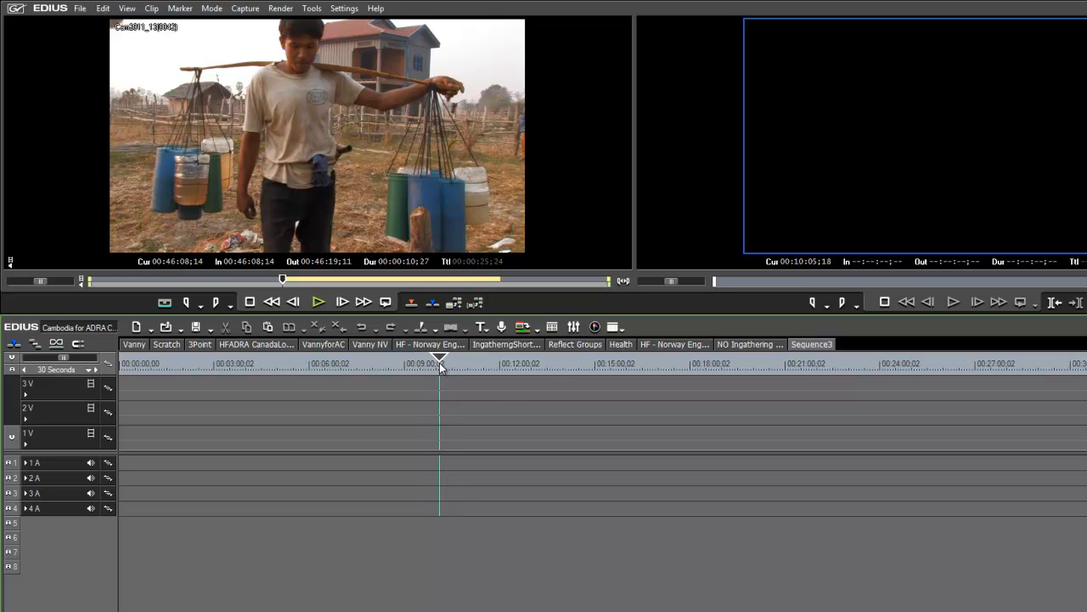
pyautogui.click(38, 435)
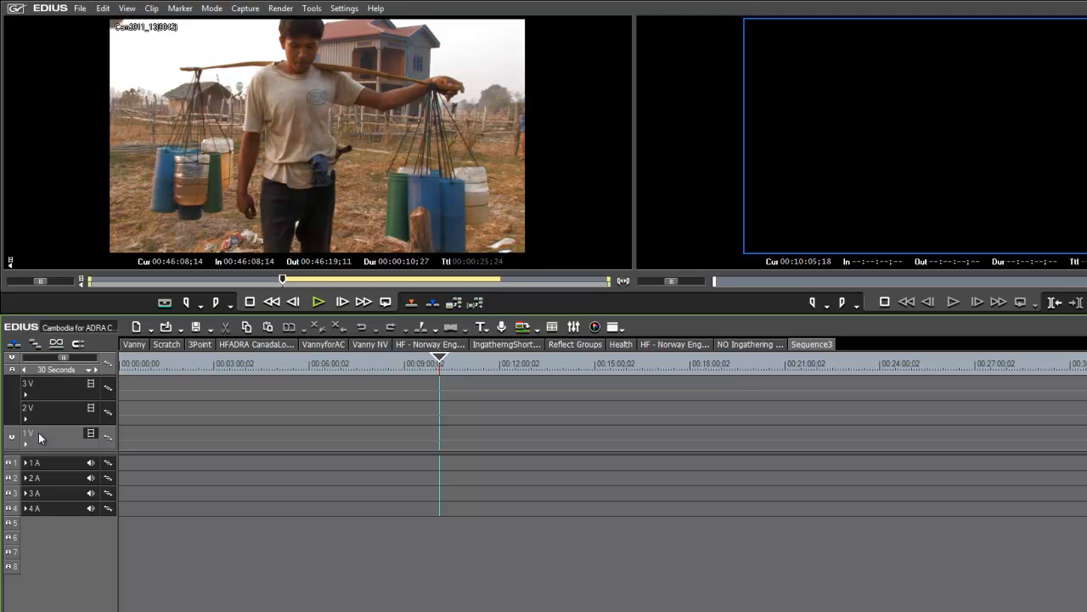
pyautogui.hotkey('ctrl', 'v')
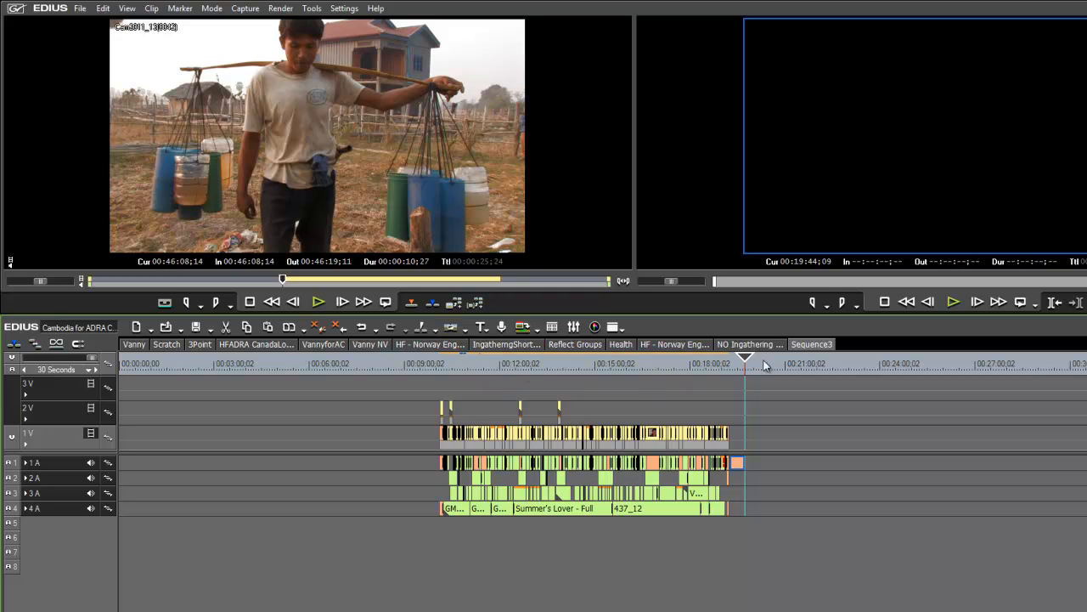
# - Rename audio track 1 A of the new sequence to Ambient
pyautogui.rightClick(34, 459)
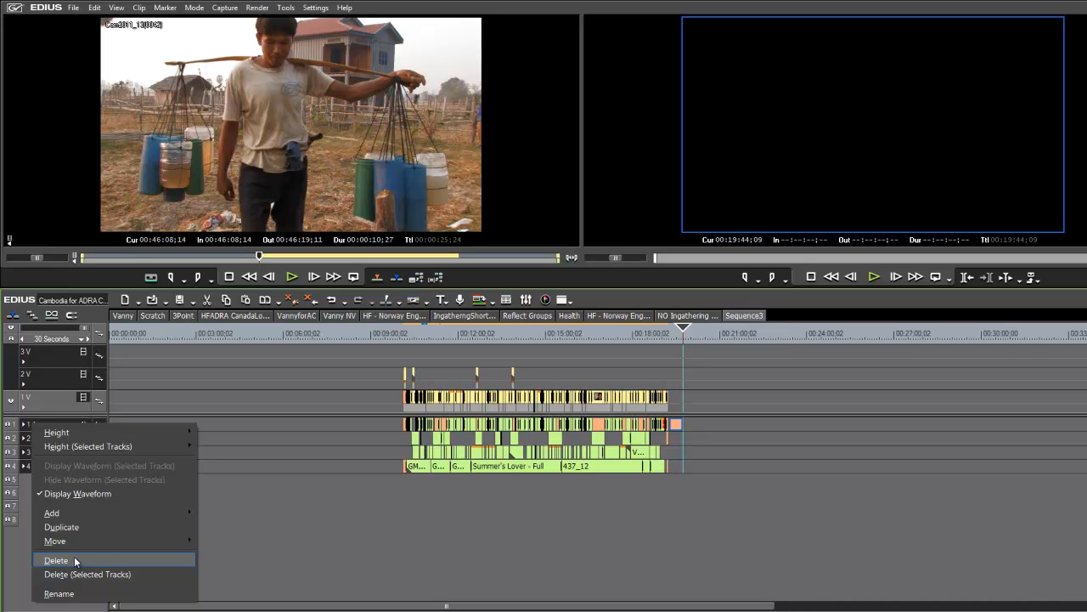
pyautogui.click(67, 594)
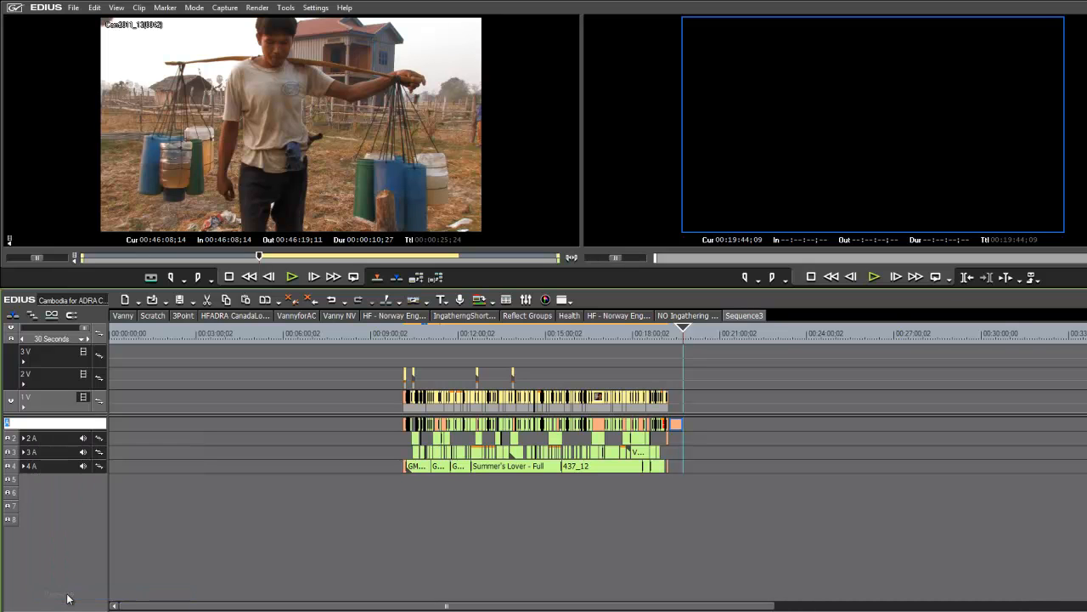
pyautogui.write('Ambient')
pyautogui.press('Return')
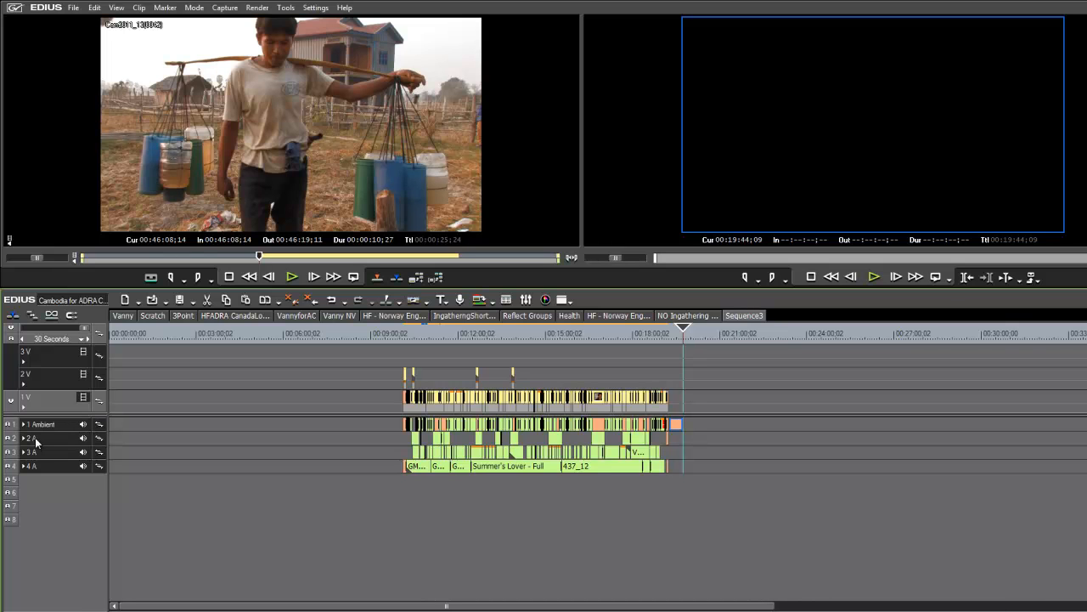
# - Expand audio track 2 A and rename it to Interviews
pyautogui.click(24, 438)
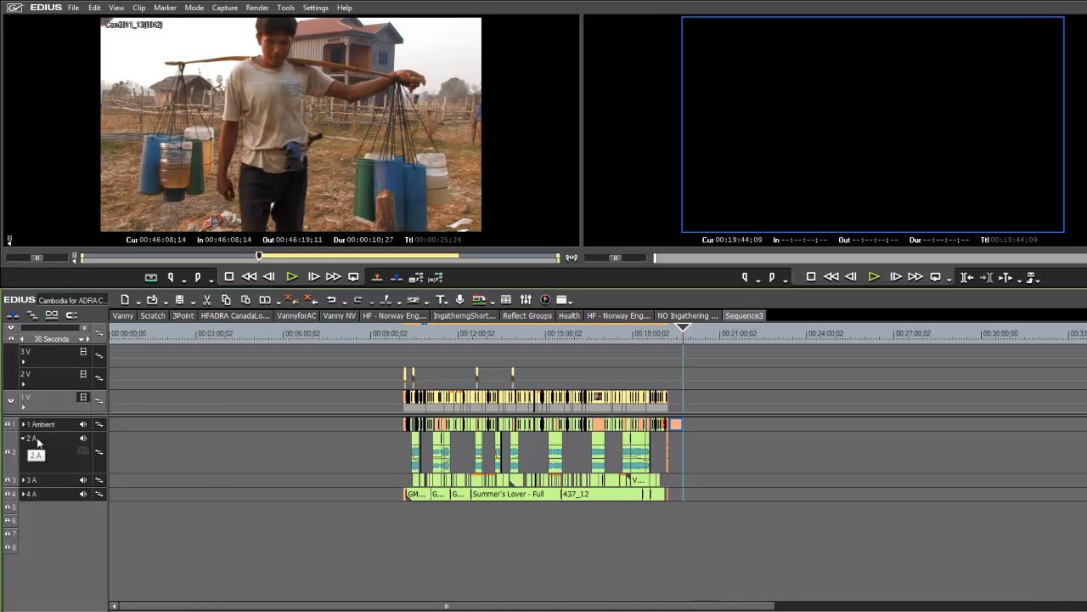
pyautogui.rightClick(39, 440)
pyautogui.click(63, 608)
pyautogui.write('Interviews')
pyautogui.press('Return')
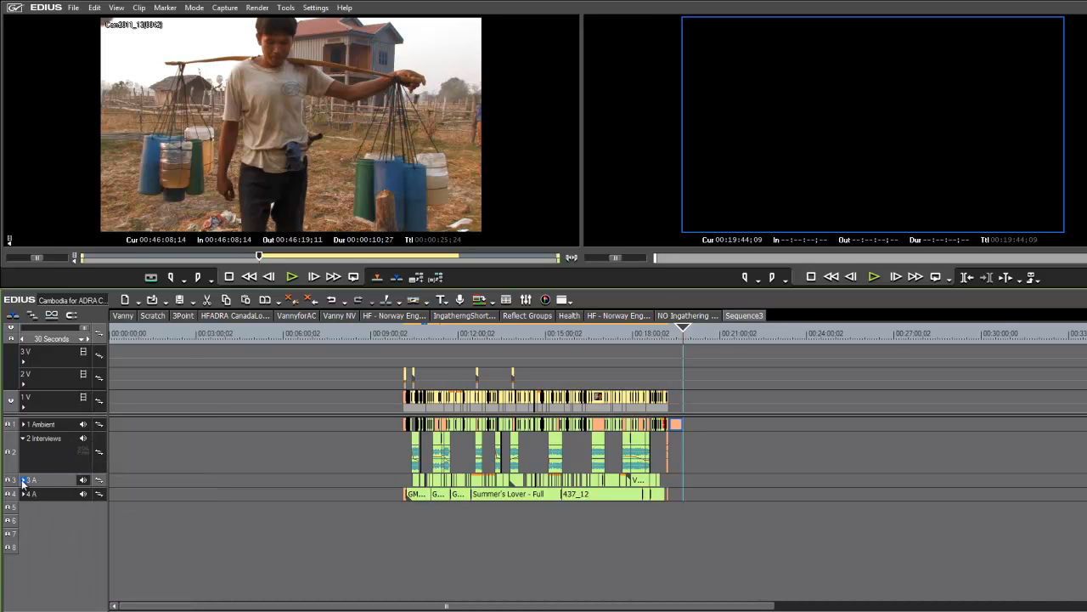
# - Expand audio track 3 A and rename it to English VO
pyautogui.click(24, 480)
pyautogui.rightClick(44, 490)
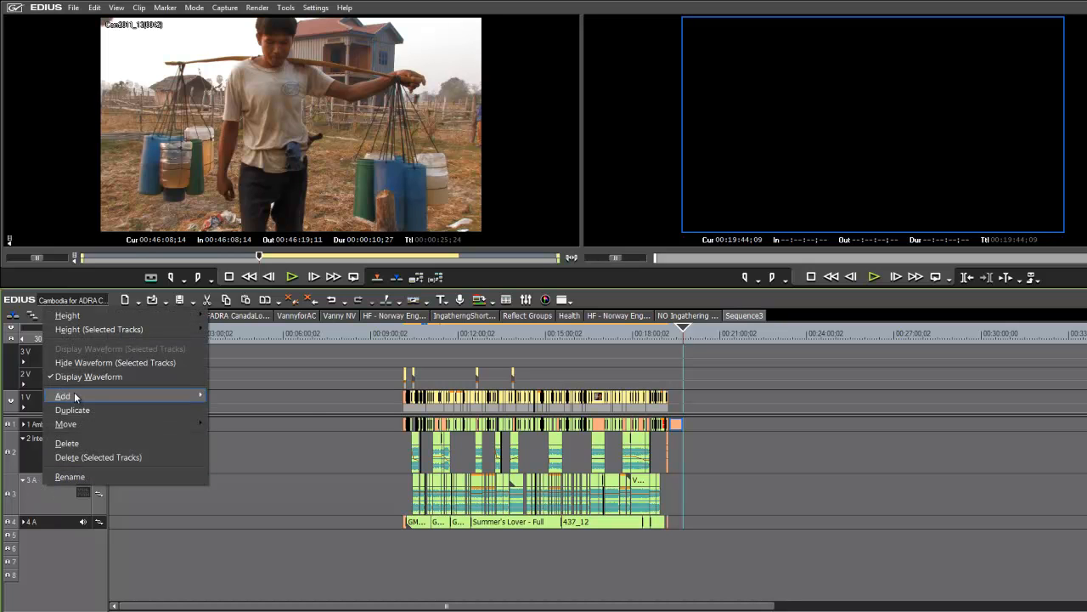
pyautogui.click(56, 476)
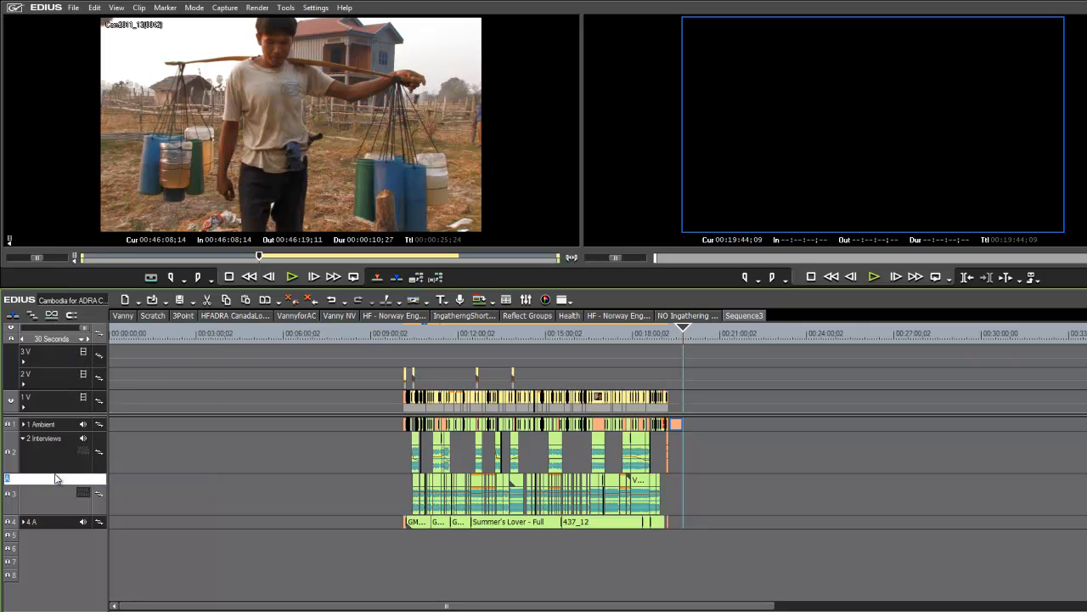
pyautogui.write('English VO')
pyautogui.press('Return')
# - Rename audio track 4 A to Music
pyautogui.click(31, 524)
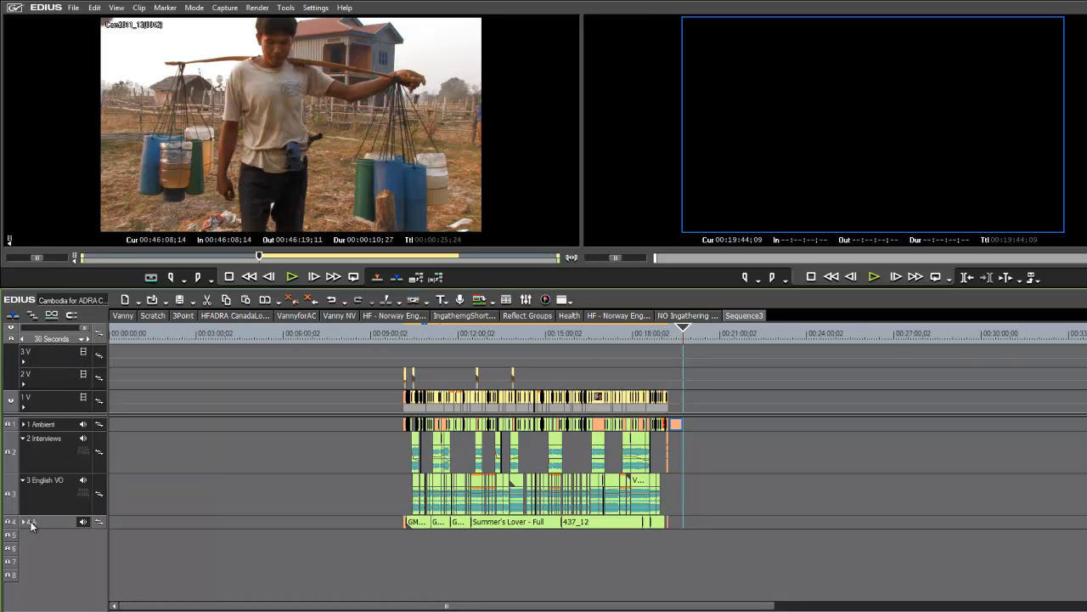
pyautogui.rightClick(31, 523)
# - Add one audio track between English VO and Music
pyautogui.rightClick(27, 535)
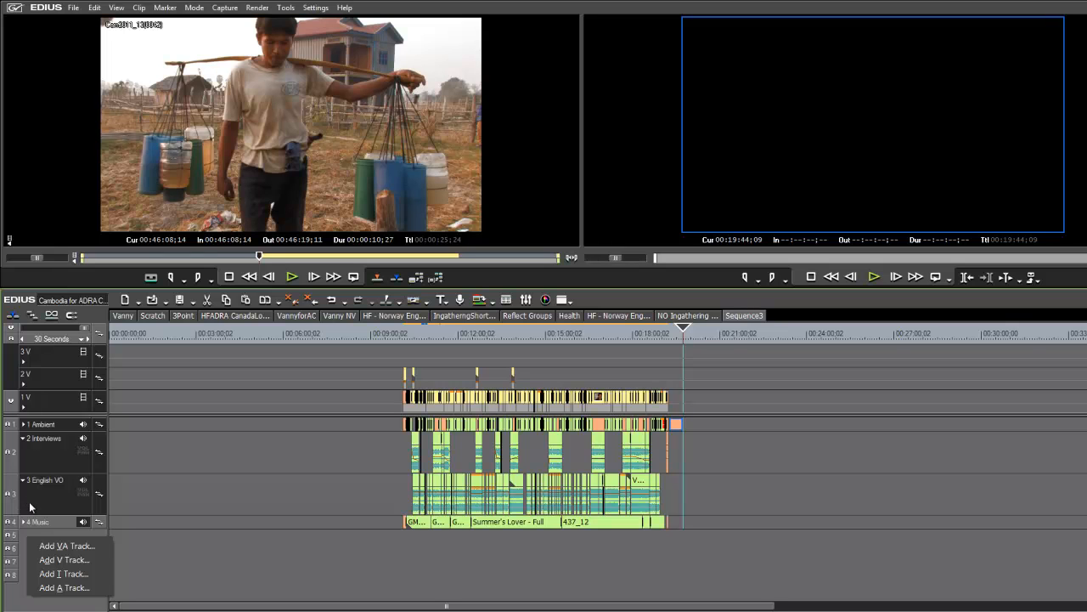
pyautogui.click(33, 497)
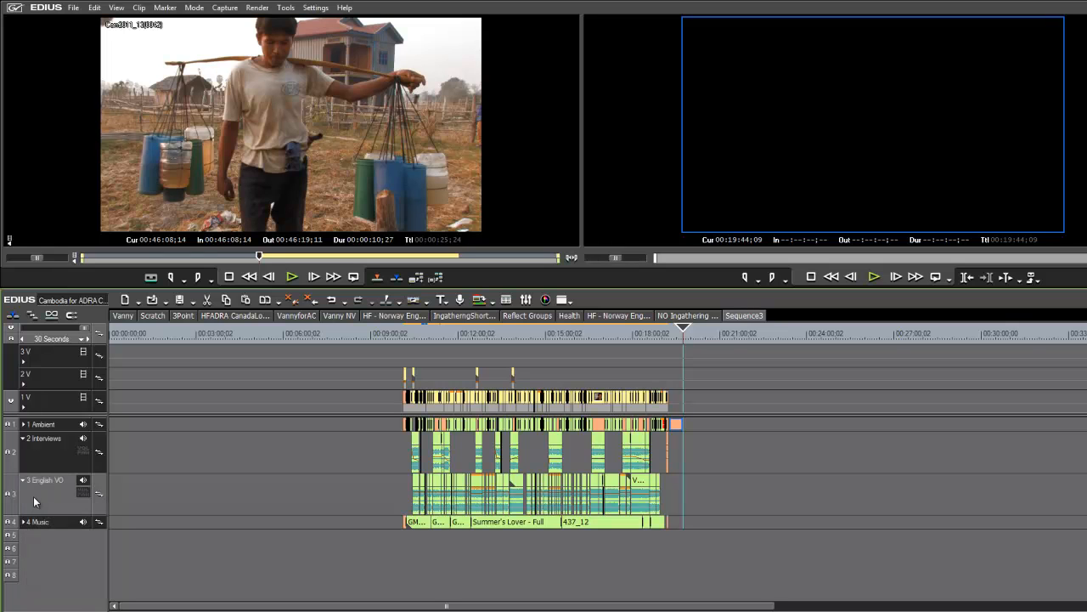
pyautogui.rightClick(33, 496)
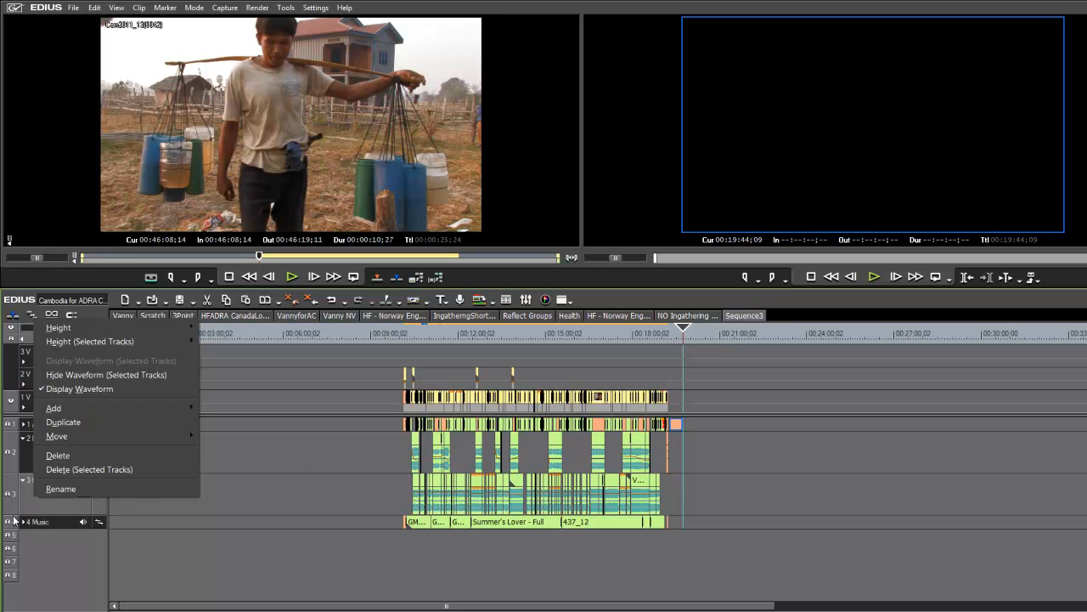
pyautogui.moveTo(162, 408)
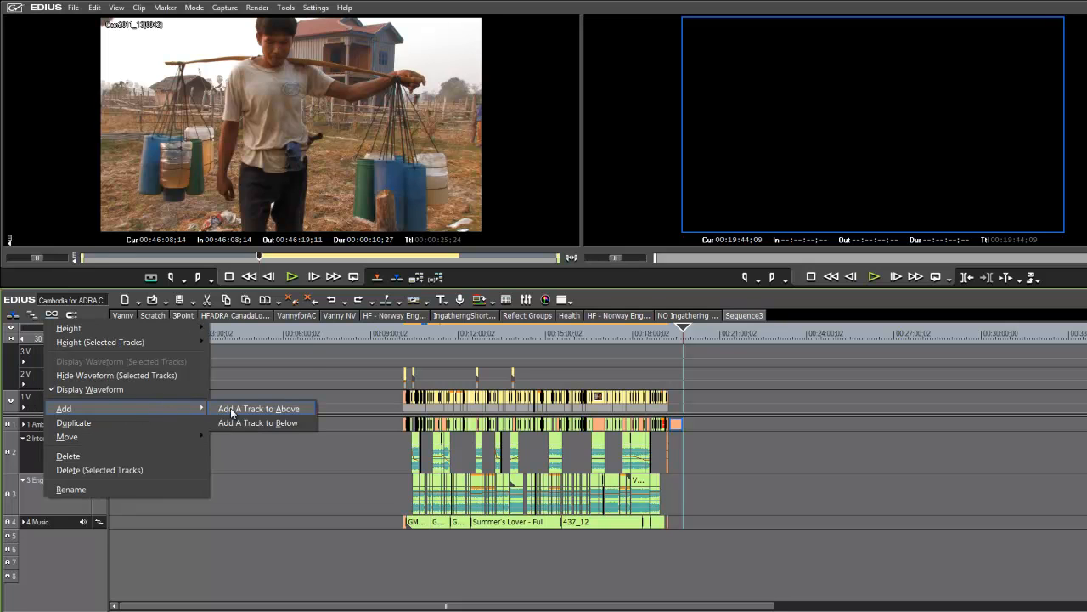
pyautogui.click(230, 410)
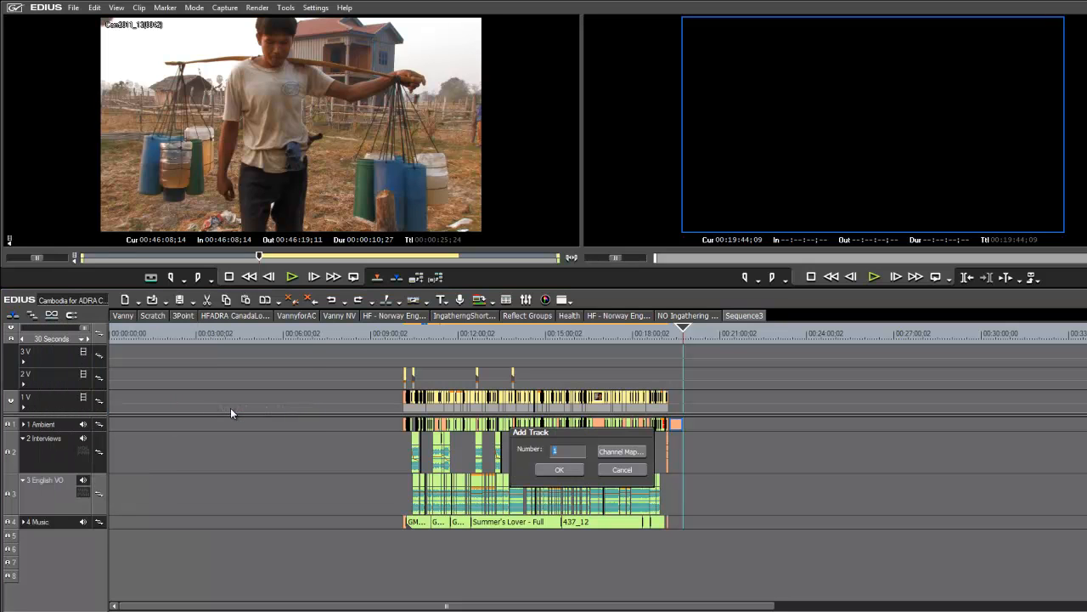
pyautogui.click(559, 470)
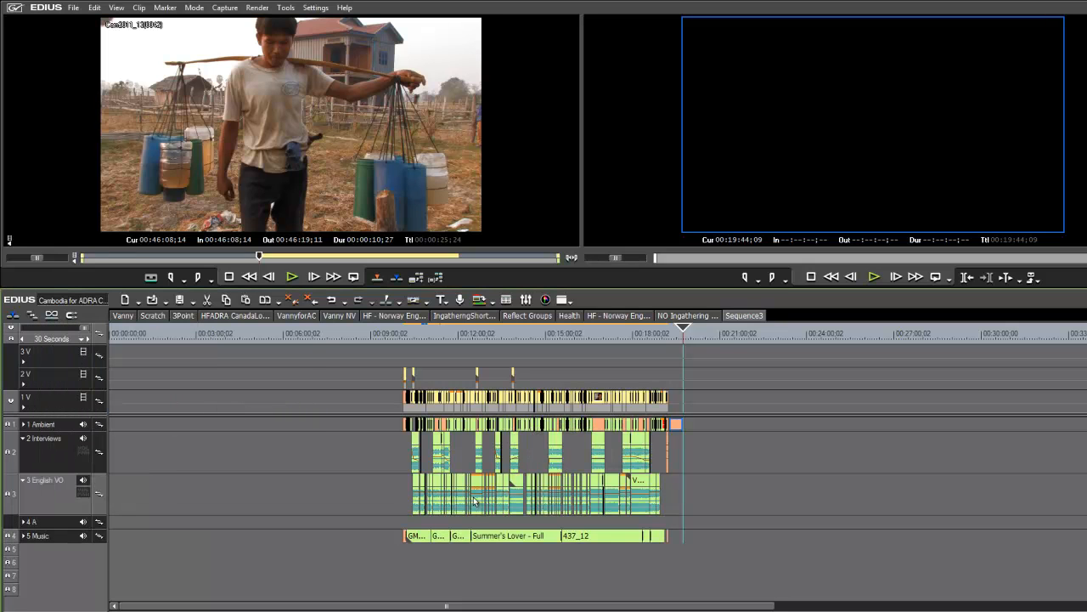
# - Scrub the playhead back to about 00:10:23 near the start of the edited material and view the timeline in more detail
pyautogui.moveTo(686, 332); pyautogui.dragTo(414, 427)
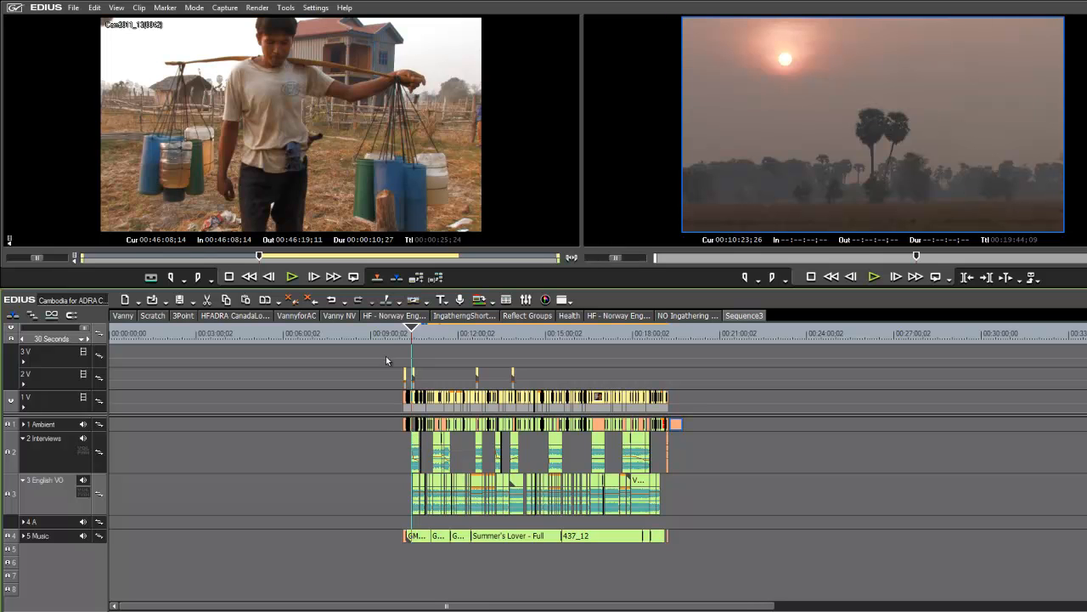
pyautogui.scroll(1, 382, 364)
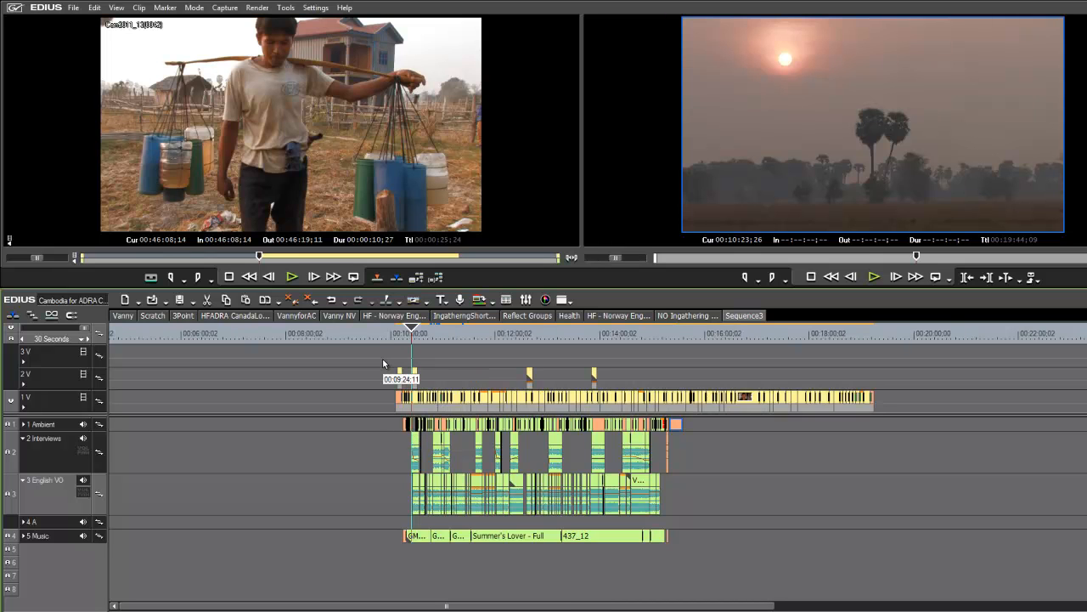
pyautogui.scroll(1, 383, 361)
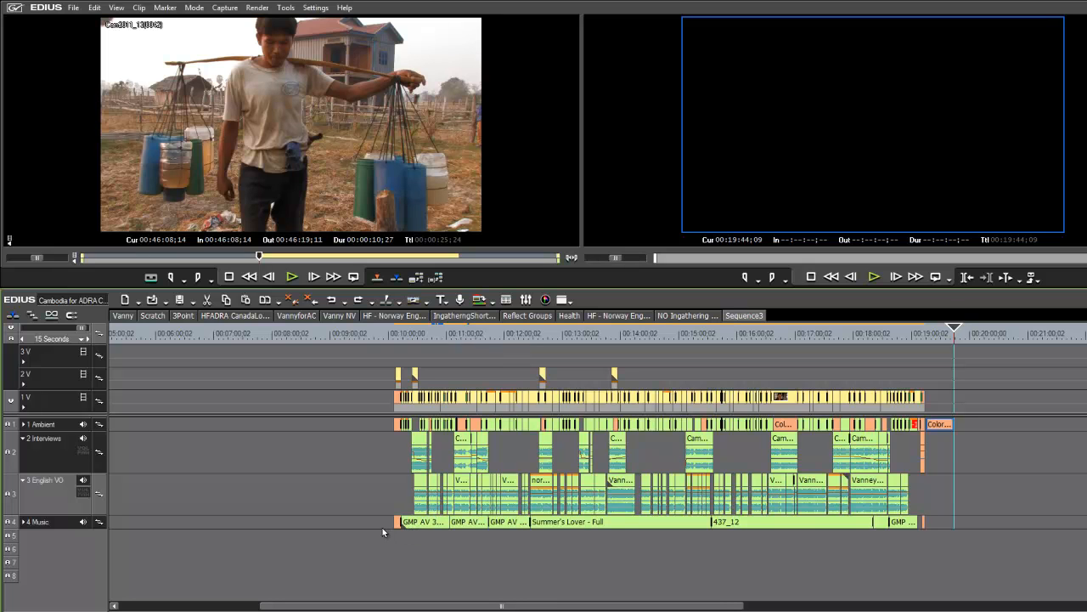
# - Expand the Music track and scrub the sequence to about 00:11:19 to view the clips there
pyautogui.click(23, 522)
pyautogui.click(453, 334)
pyautogui.scroll(3, 455, 336)
pyautogui.moveTo(455, 335); pyautogui.dragTo(542, 448)
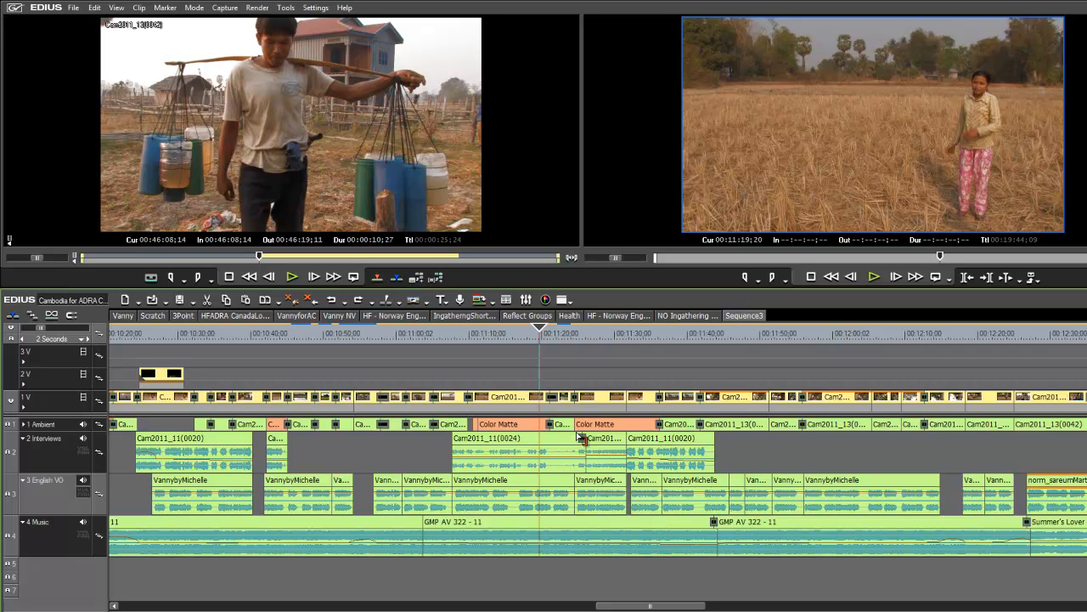
pyautogui.scroll(-1, 568, 435)
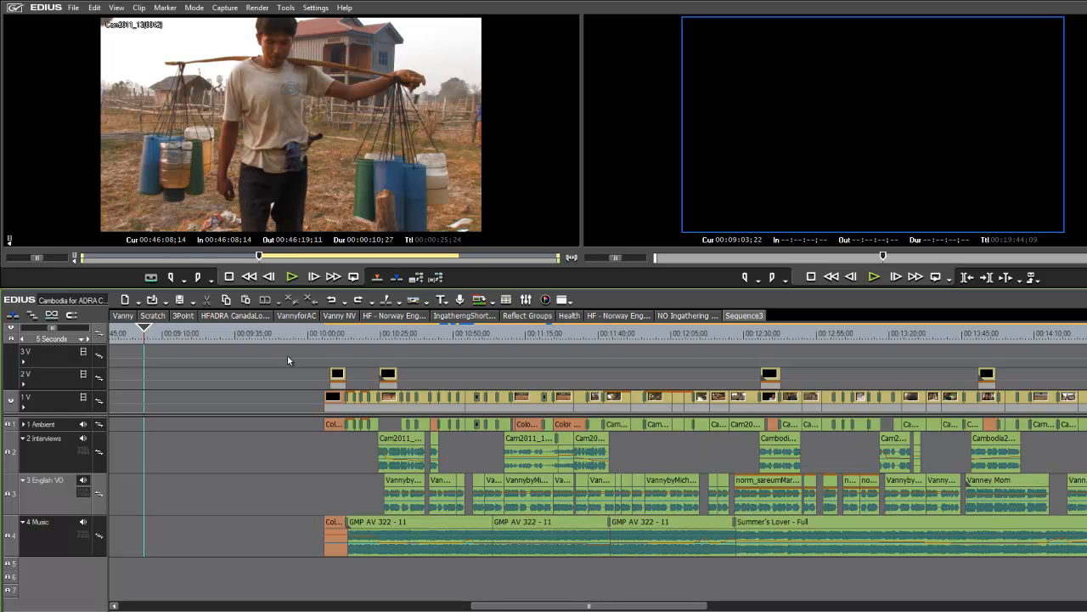
# - Select the first section's clips on all tracks, up to the end of the GMP AV 322 music, and move them about 25 seconds earlier
pyautogui.moveTo(293, 350); pyautogui.dragTo(725, 577)
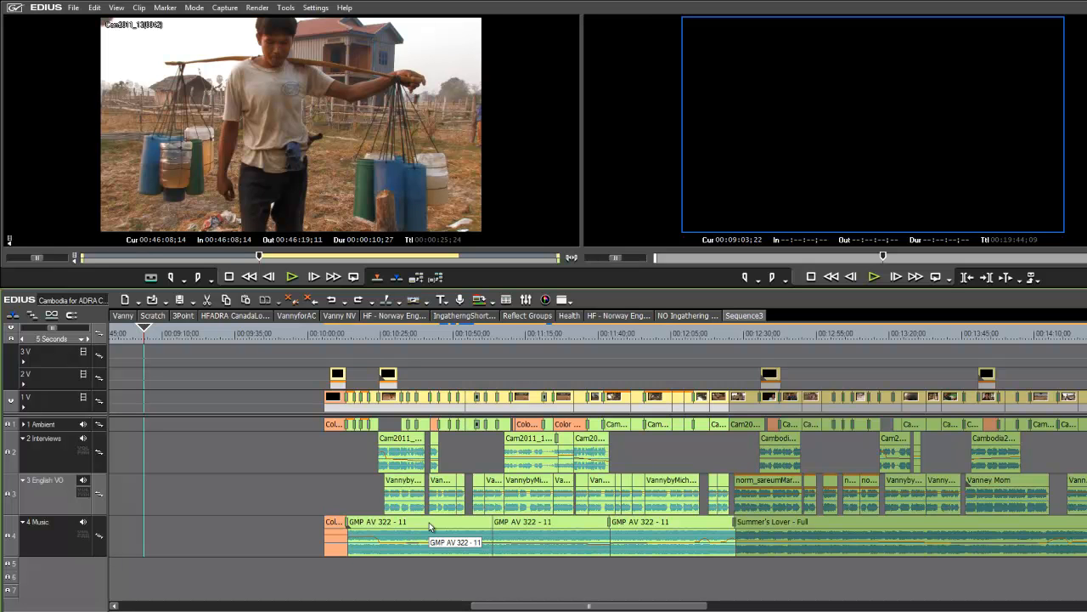
pyautogui.moveTo(430, 526); pyautogui.dragTo(389, 525)
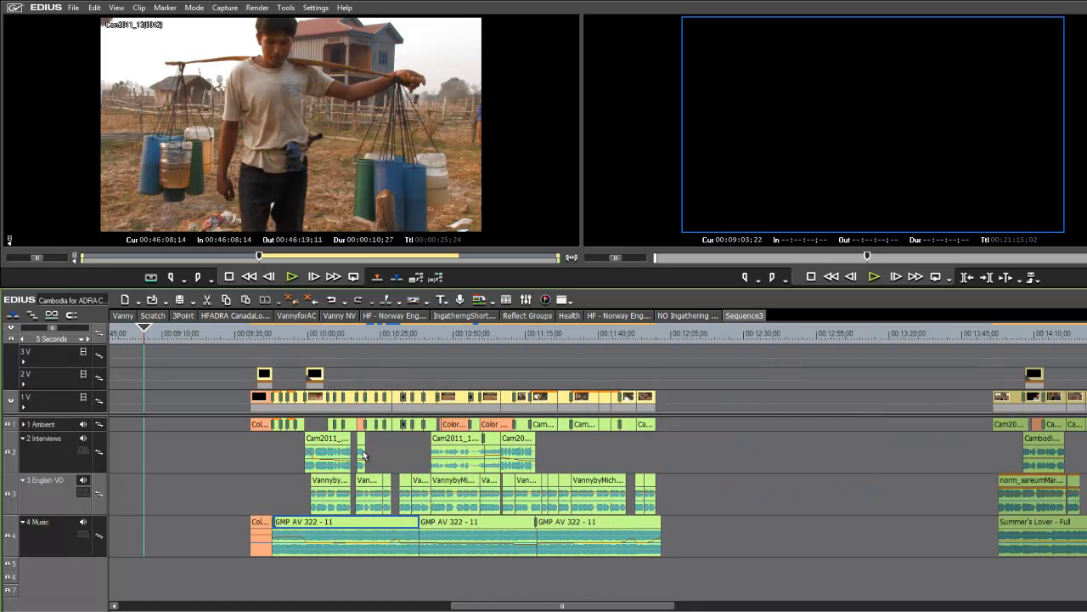
# - Switch to overwrite mode and move the second section, with the Summer's Lover music, on all tracks to start at about 00:13:03
pyautogui.click(12, 316)
pyautogui.moveTo(531, 609); pyautogui.dragTo(549, 609)
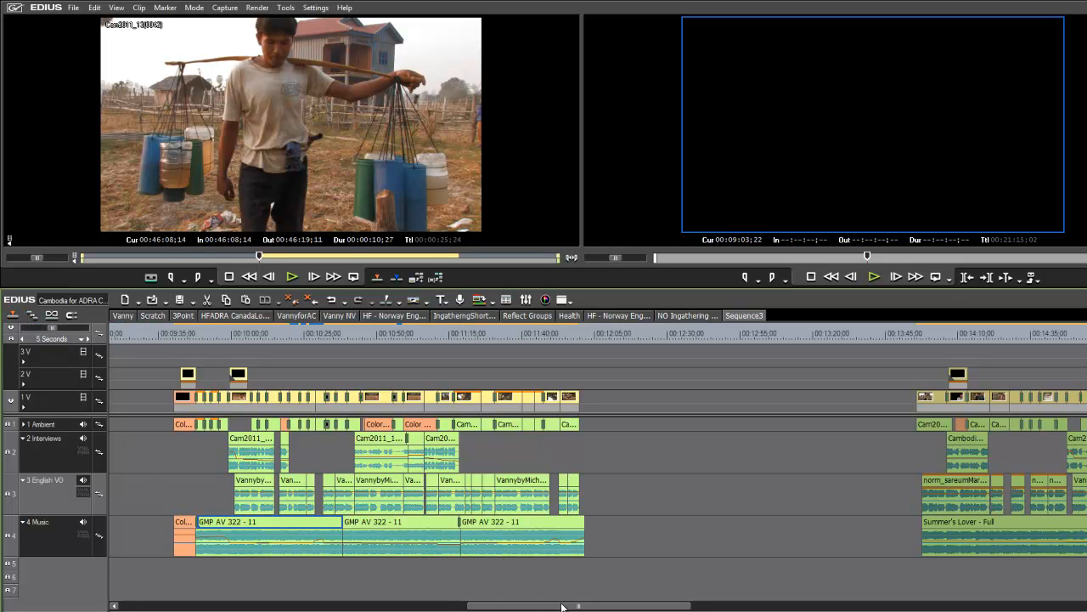
pyautogui.moveTo(562, 606); pyautogui.dragTo(660, 607)
pyautogui.moveTo(438, 348); pyautogui.dragTo(1013, 579)
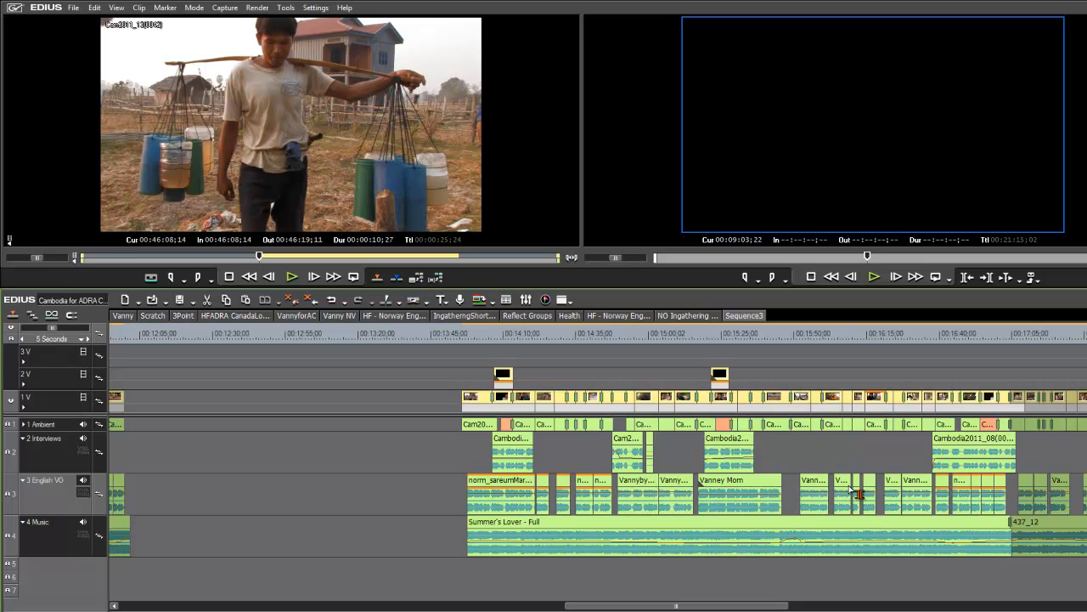
pyautogui.moveTo(726, 444); pyautogui.dragTo(575, 445)
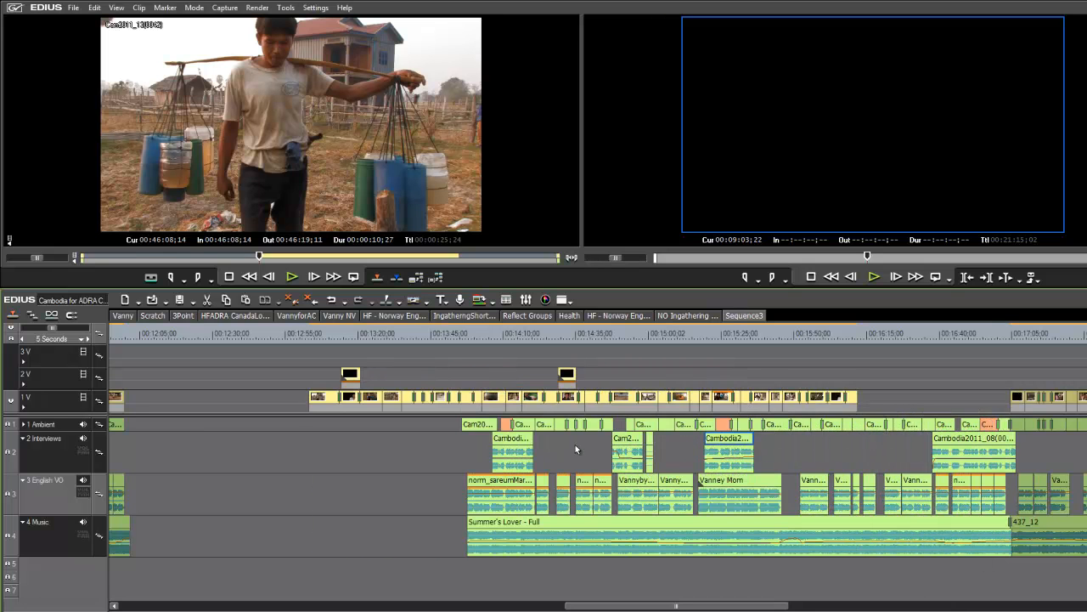
# - Select the closing section with the GMP AV 310 music on all tracks and move it about 50 seconds later
pyautogui.moveTo(661, 609); pyautogui.dragTo(776, 608)
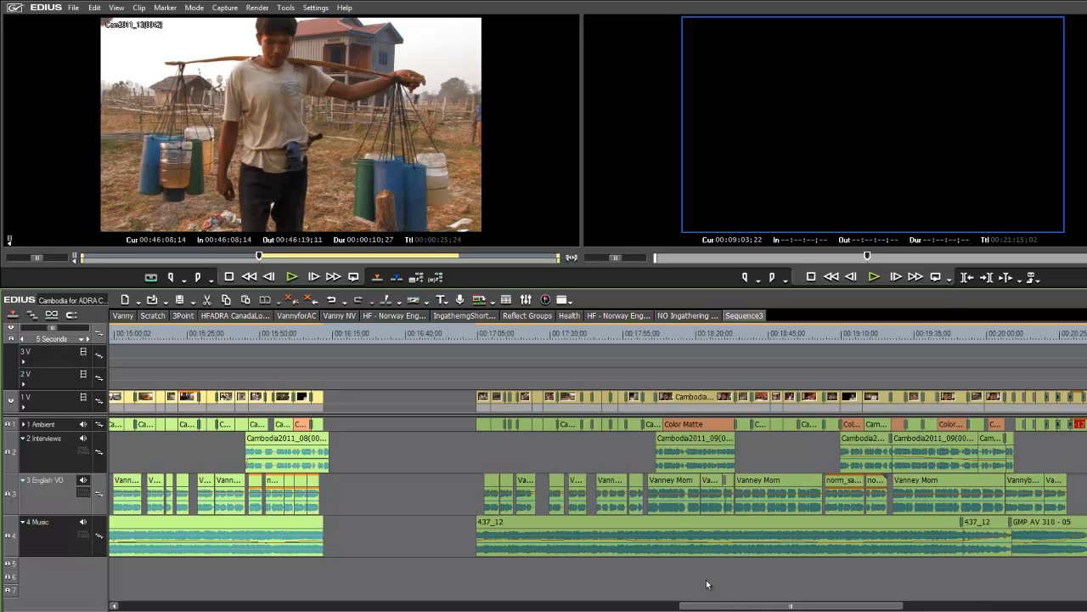
pyautogui.moveTo(445, 359); pyautogui.dragTo(986, 610)
pyautogui.moveTo(820, 607); pyautogui.dragTo(884, 607)
pyautogui.moveTo(721, 369)
pyautogui.mouseDown()
pyautogui.moveTo(773, 544)
pyautogui.moveTo(813, 563)
pyautogui.moveTo(960, 588)
pyautogui.mouseUp()
pyautogui.moveTo(762, 527); pyautogui.dragTo(903, 533)
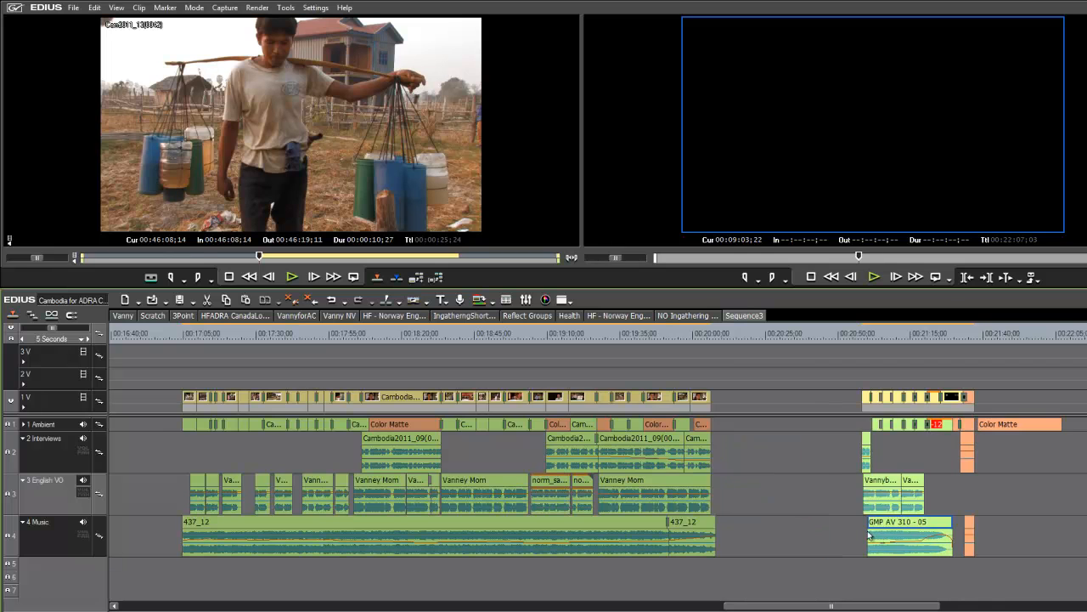
# - Move the first section's clips on all tracks earlier so that it starts at about 00:09:17
pyautogui.moveTo(809, 607); pyautogui.dragTo(677, 606)
pyautogui.hotkey('ctrl', '-')
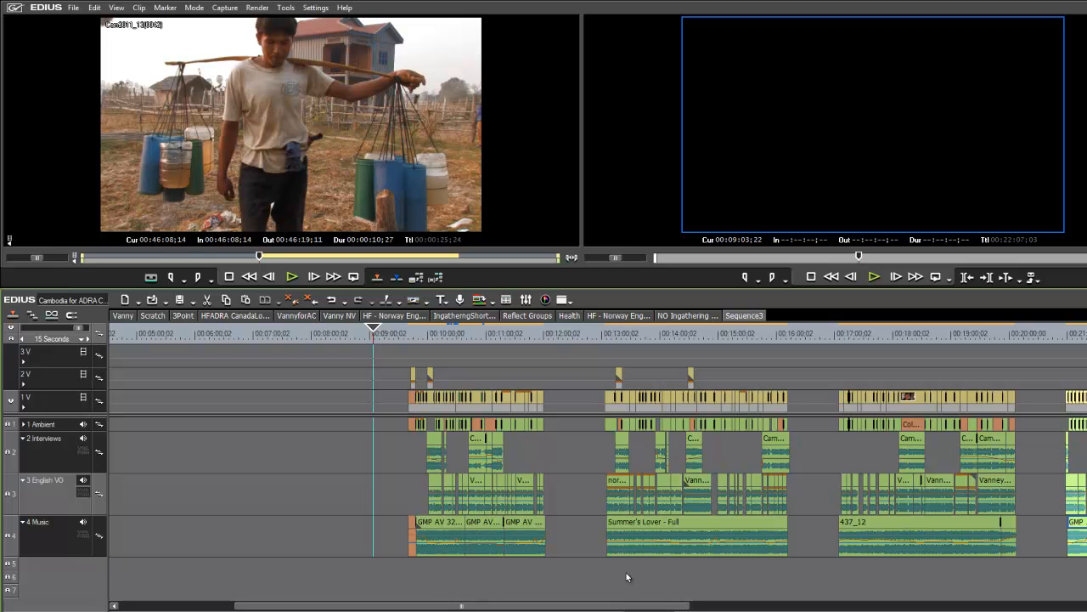
pyautogui.moveTo(391, 353); pyautogui.dragTo(466, 524)
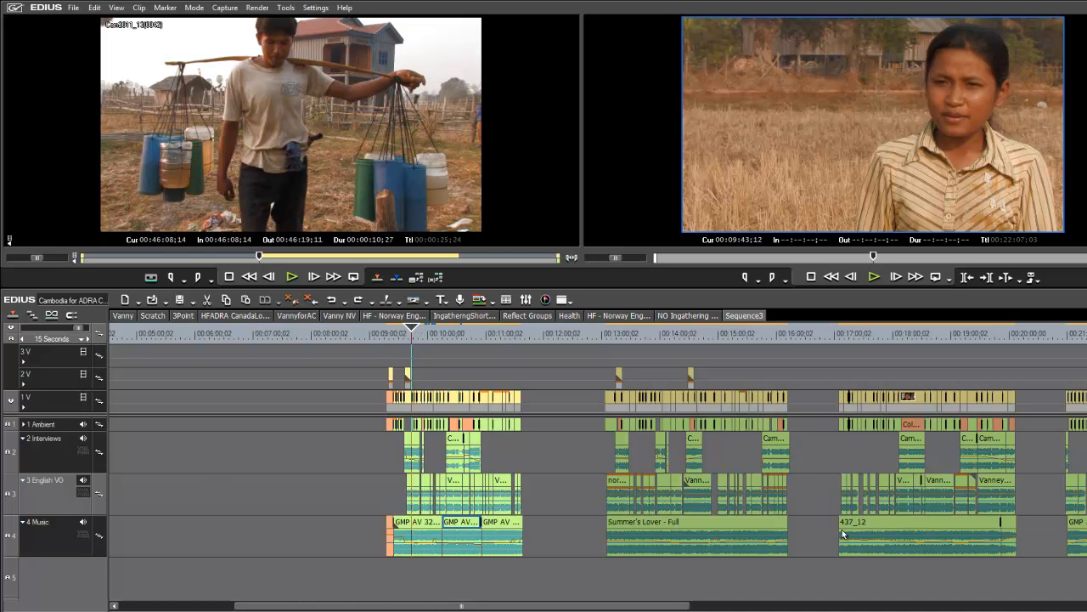
# - Add one new audio track between the English VO and Music tracks
pyautogui.rightClick(56, 495)
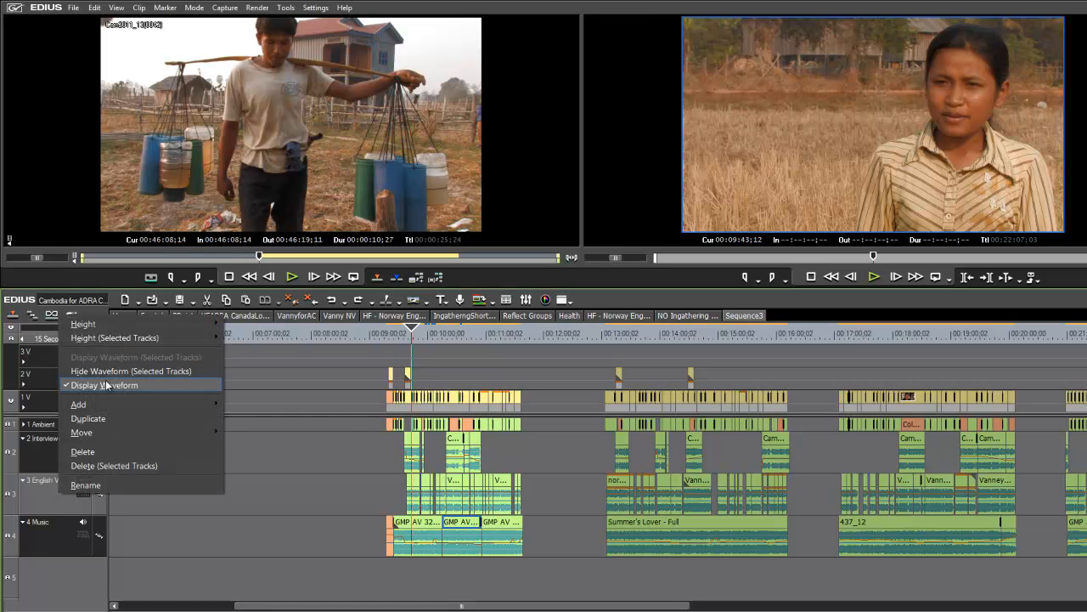
pyautogui.moveTo(100, 402)
pyautogui.click(268, 404)
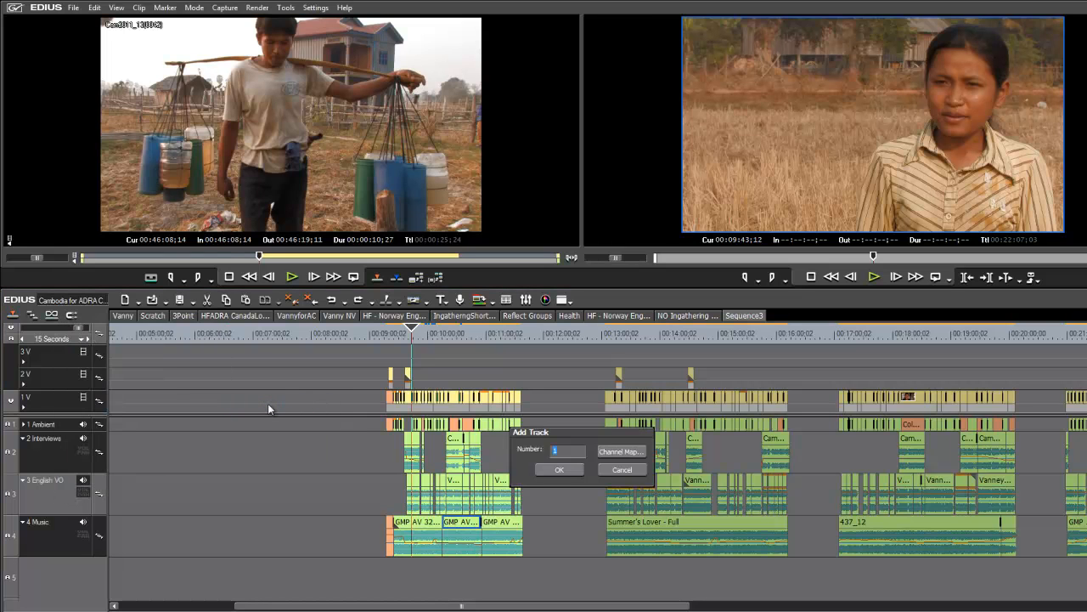
pyautogui.click(571, 470)
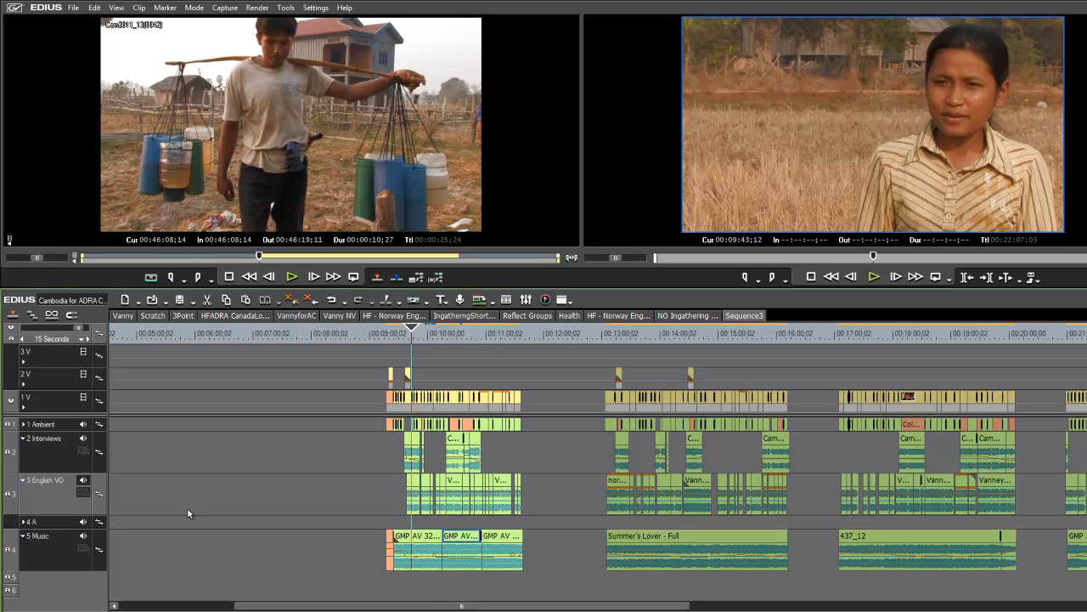
# - Rename the new audio track 4 A to Noske and expand it
pyautogui.rightClick(46, 522)
pyautogui.click(73, 514)
pyautogui.write('Norsk')
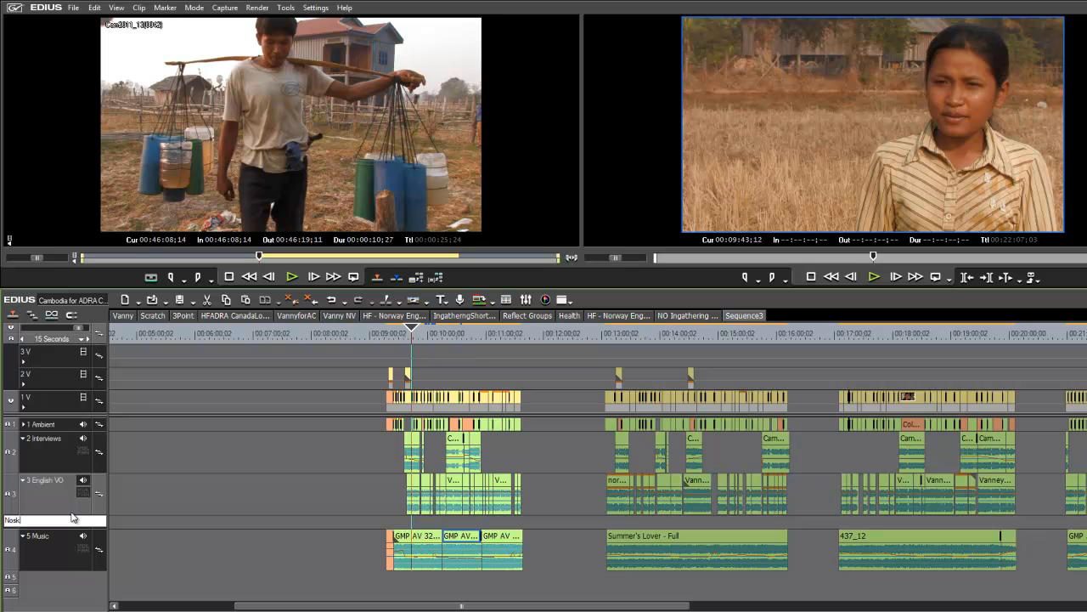
pyautogui.write('oske')
pyautogui.press('Return')
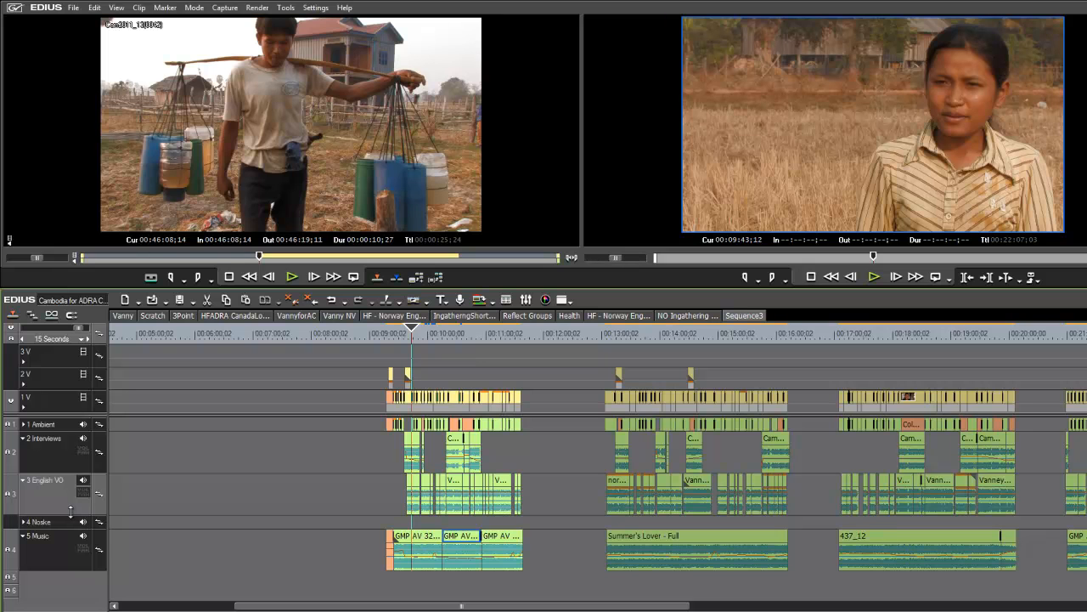
pyautogui.click(24, 522)
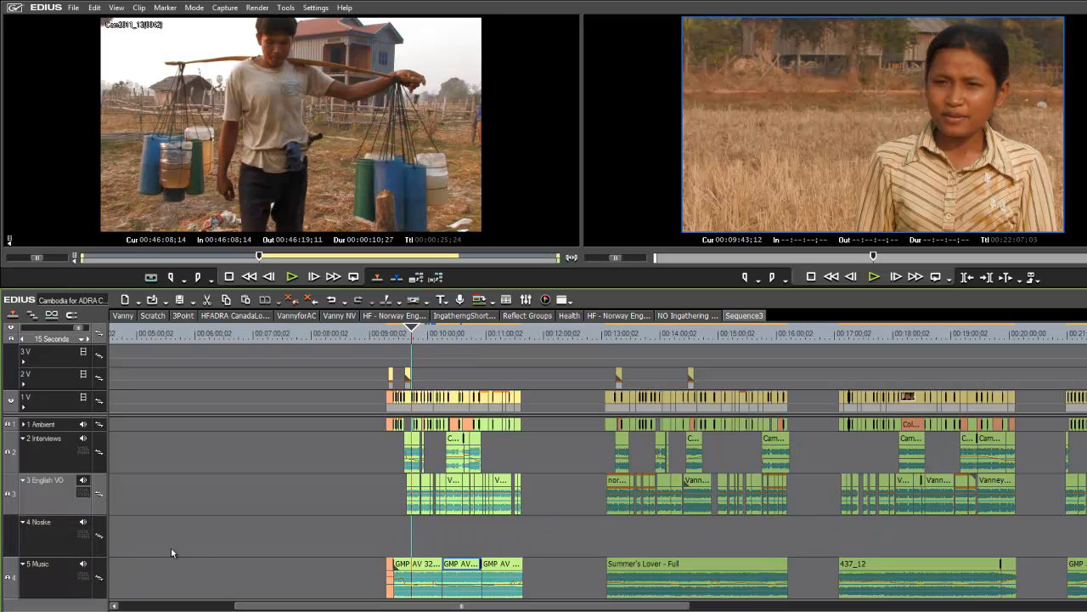
# - Place the playhead at the first section's start and apply the saved window layout that includes the bin and audio mixer
pyautogui.moveTo(415, 333); pyautogui.dragTo(387, 338)
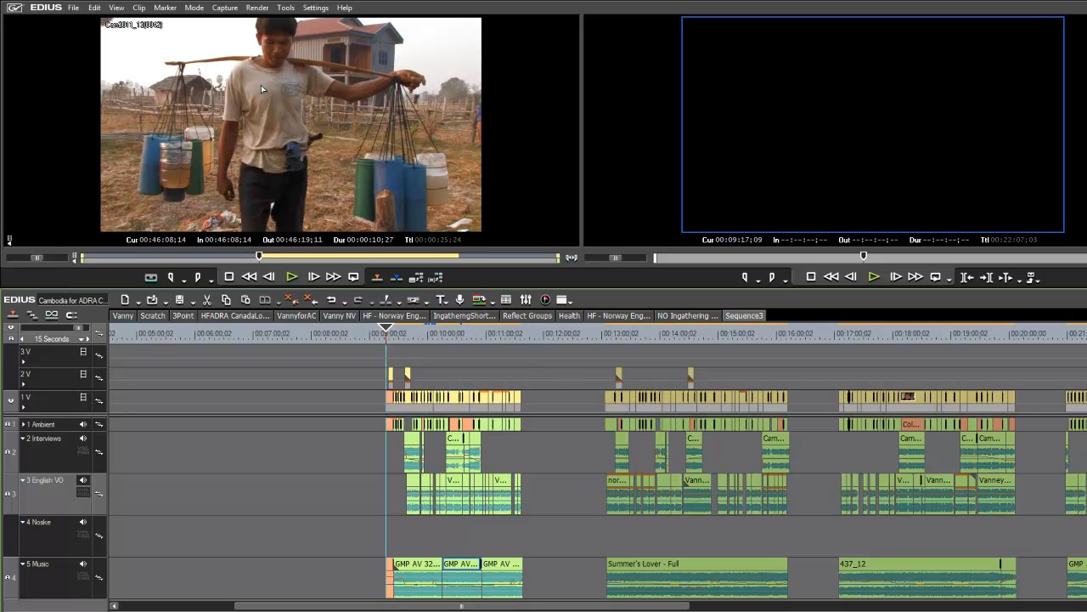
pyautogui.click(116, 8)
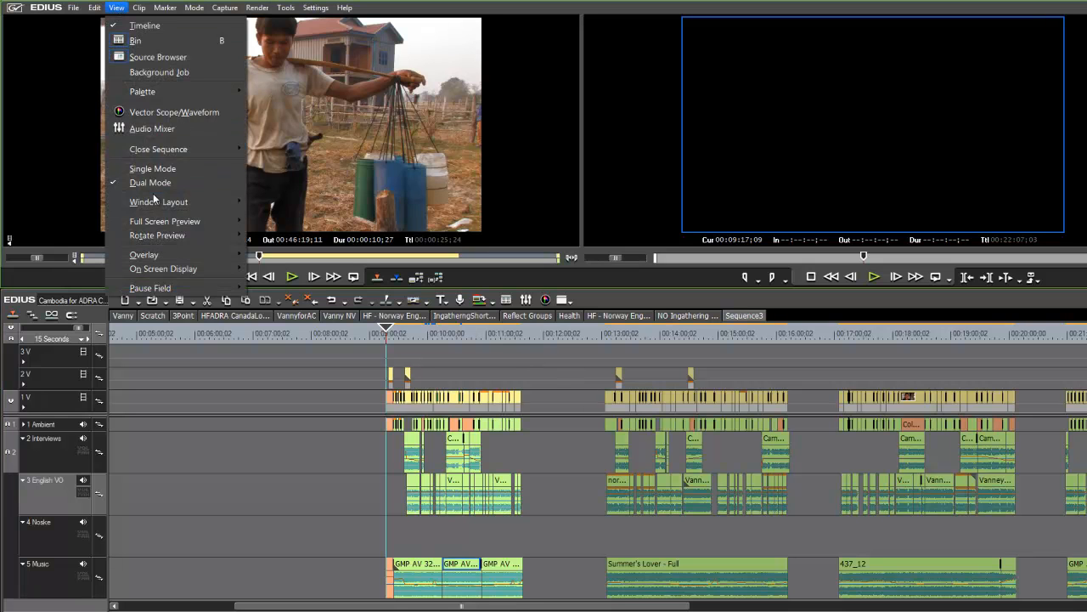
pyautogui.moveTo(156, 222)
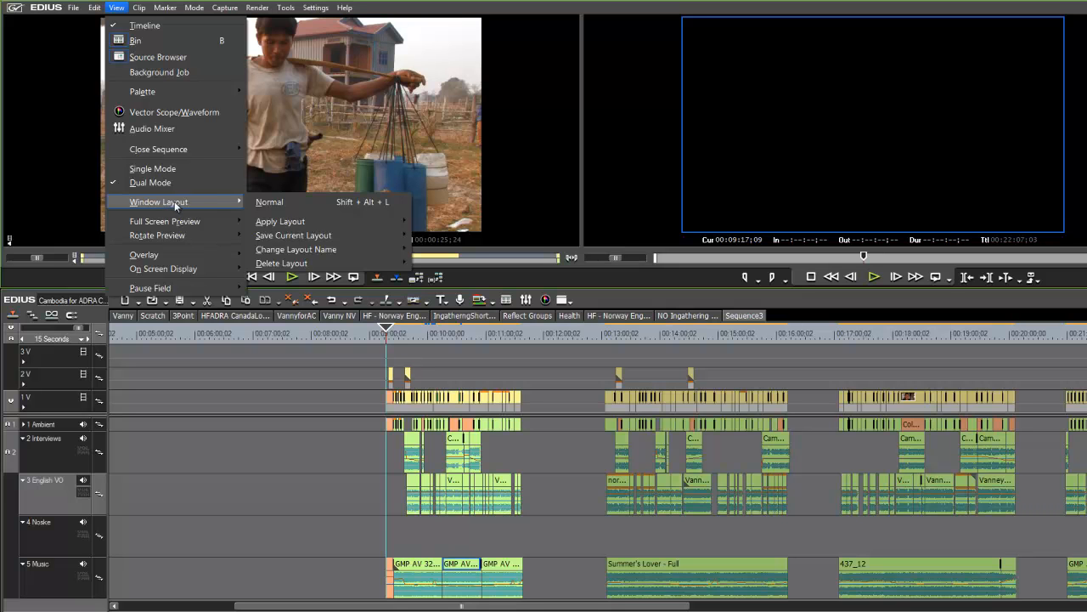
pyautogui.moveTo(292, 237)
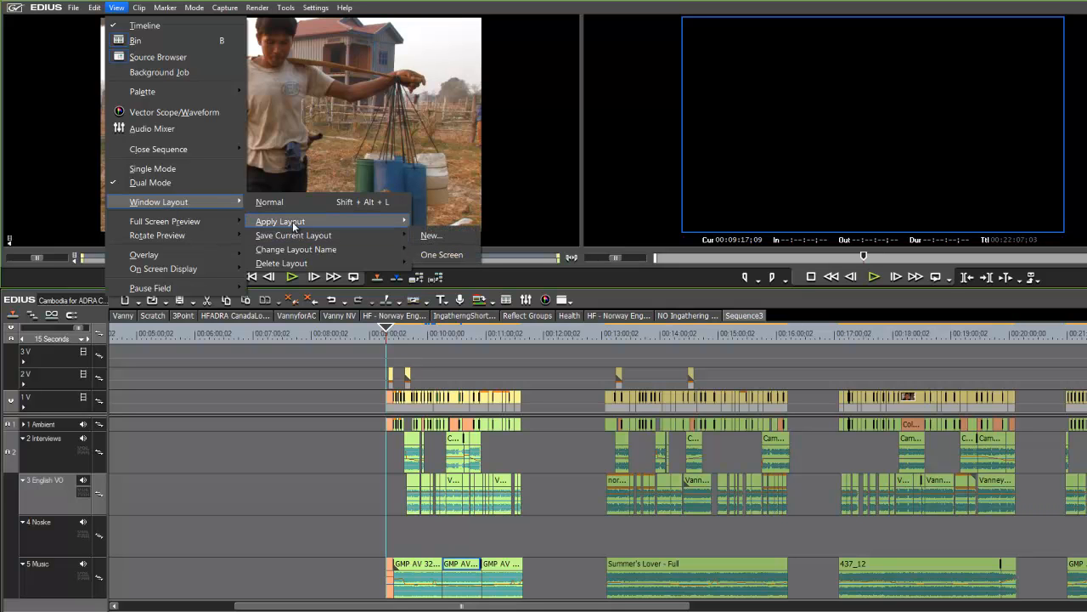
pyautogui.click(454, 222)
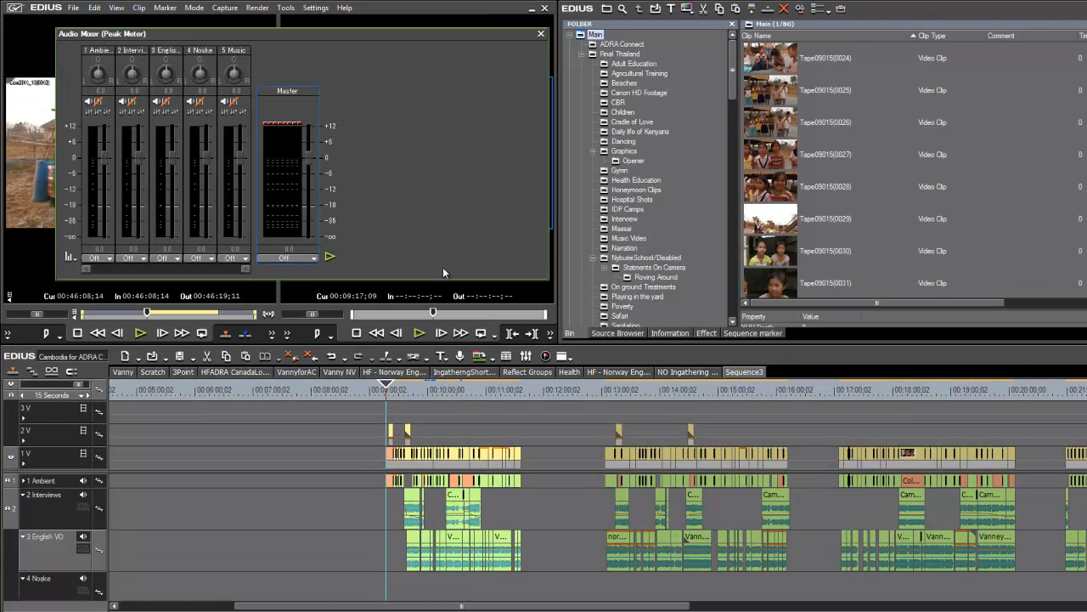
# - Close the Audio Mixer and widen the preview window against the bin
pyautogui.click(541, 35)
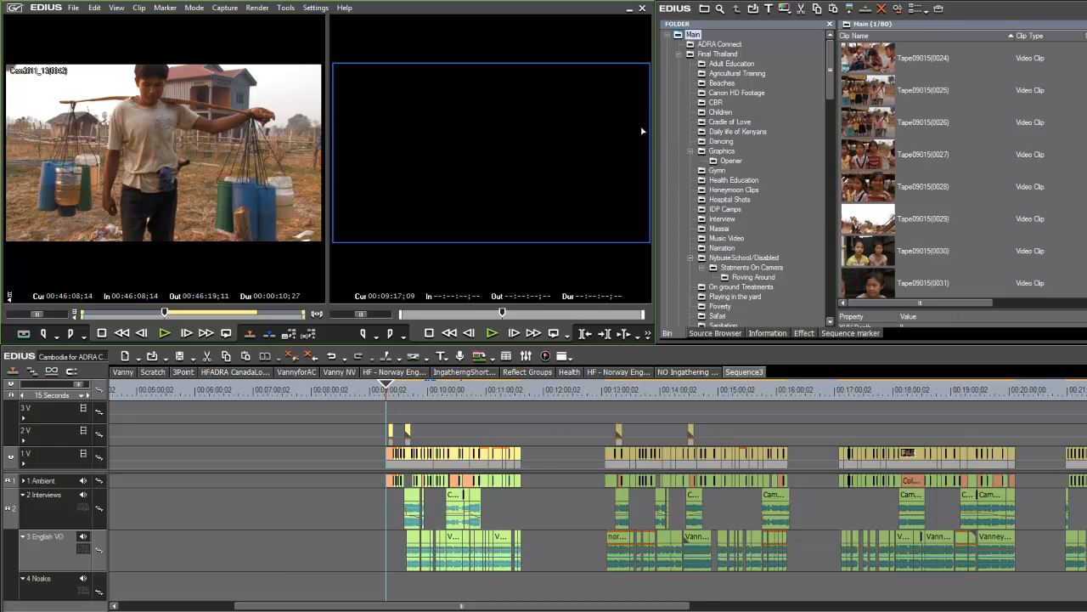
pyautogui.moveTo(657, 129); pyautogui.dragTo(697, 130)
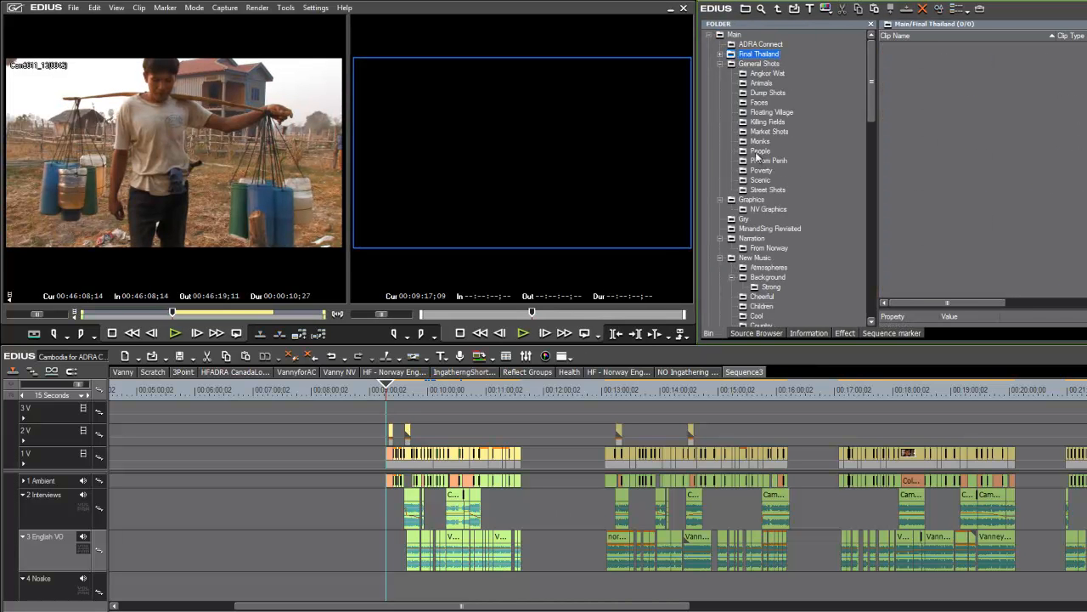
# - Open the From Norway folder under Narration in the bin
pyautogui.click(772, 249)
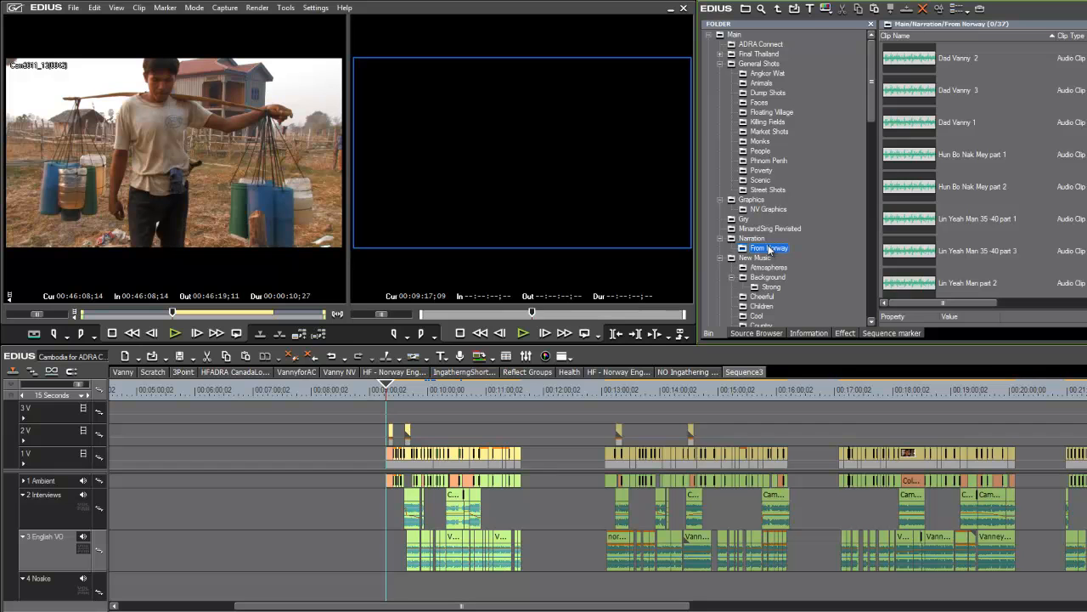
pyautogui.scroll(-5, 871, 78)
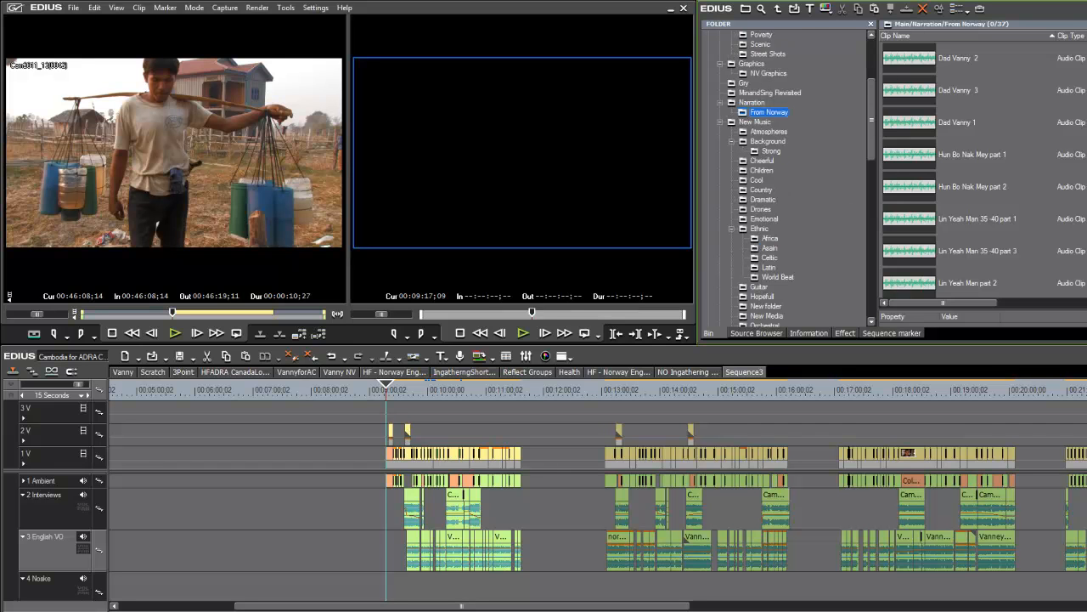
# - Place the playhead in the Vanny interview at 00:09:42;16 and locate the No Vanny clips in the From Norway folder
pyautogui.click(396, 389)
pyautogui.moveTo(403, 389); pyautogui.dragTo(415, 393)
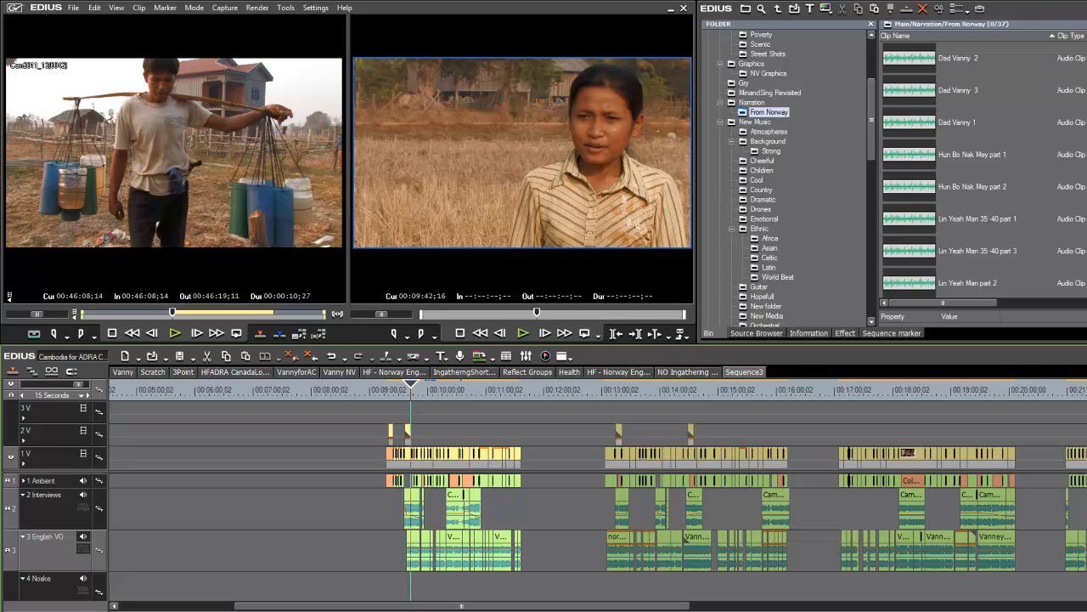
pyautogui.scroll(-12, 983, 170)
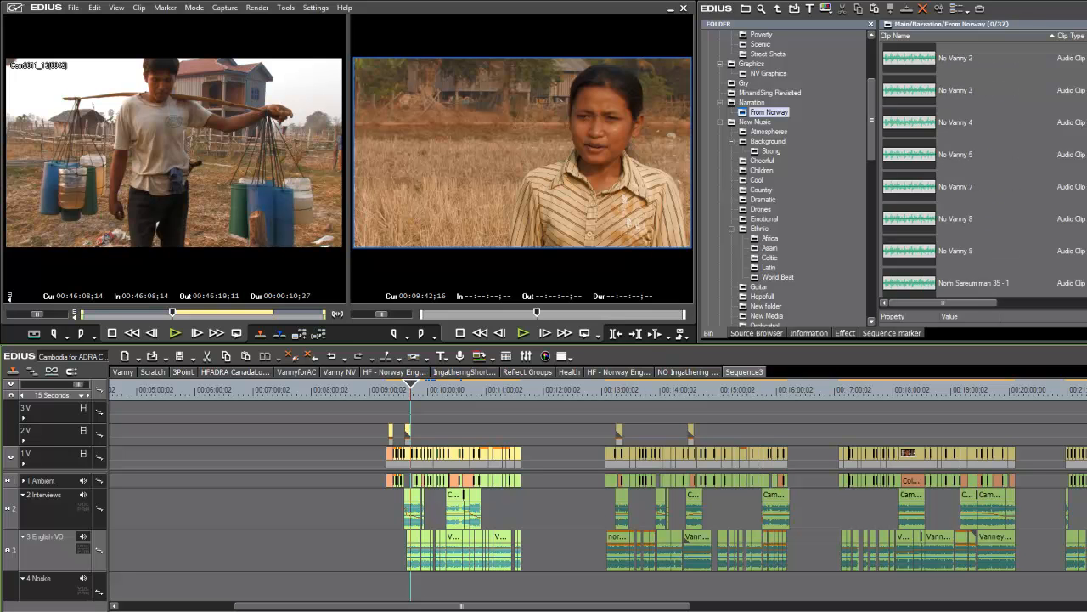
pyautogui.scroll(-10, 984, 170)
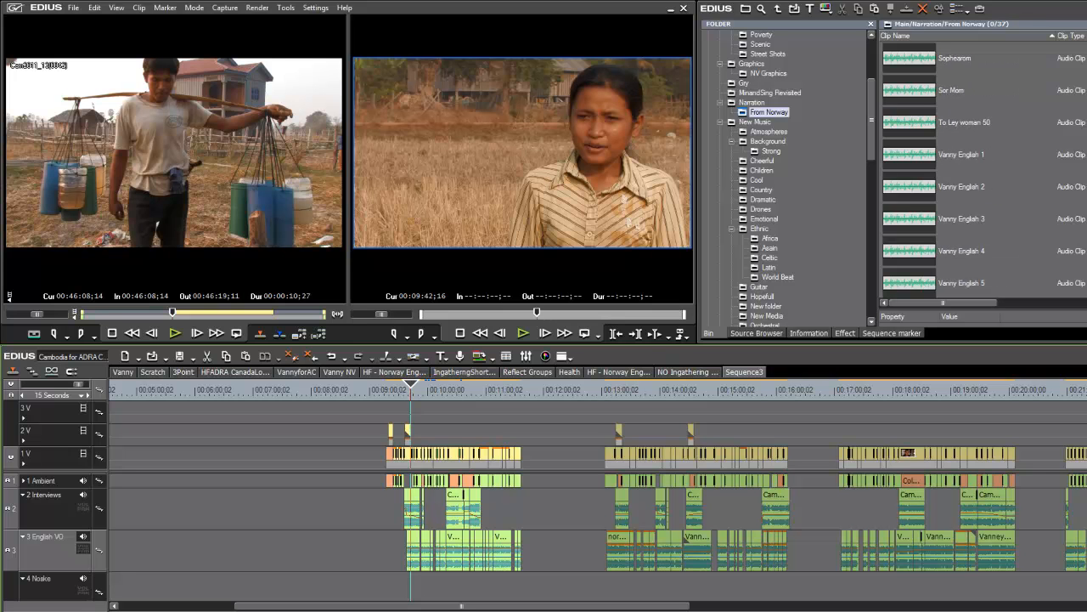
pyautogui.scroll(-7, 984, 170)
pyautogui.scroll(15, 984, 170)
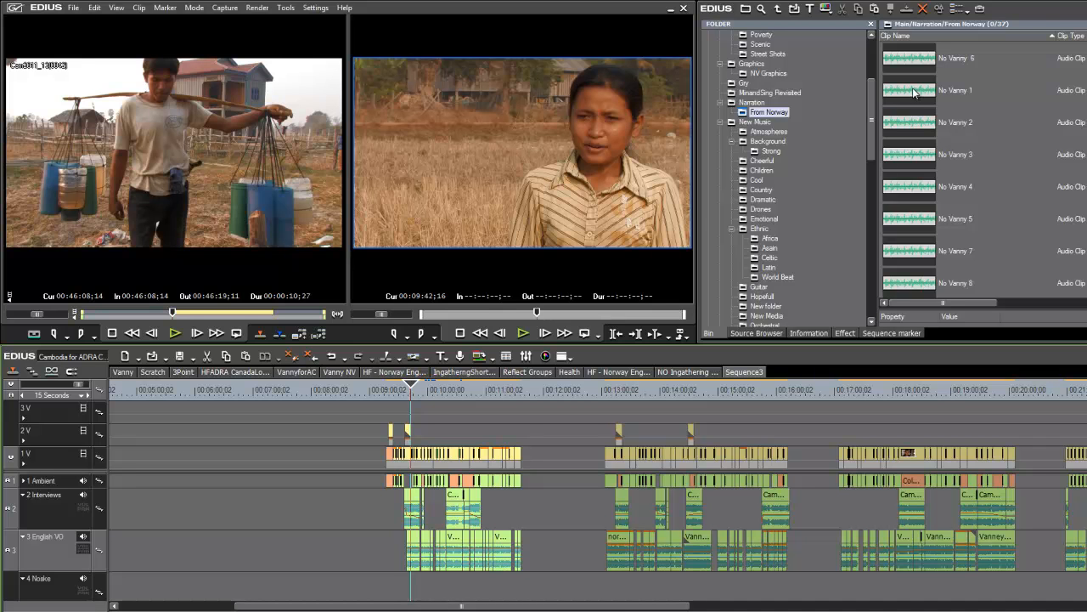
pyautogui.click(917, 126)
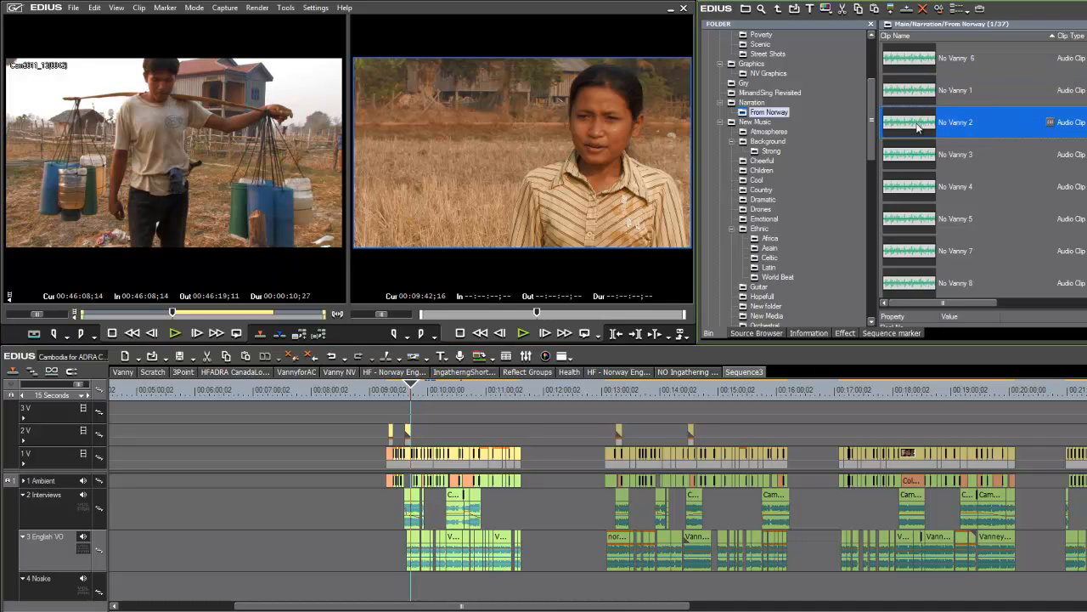
pyautogui.click(921, 160)
pyautogui.click(917, 190)
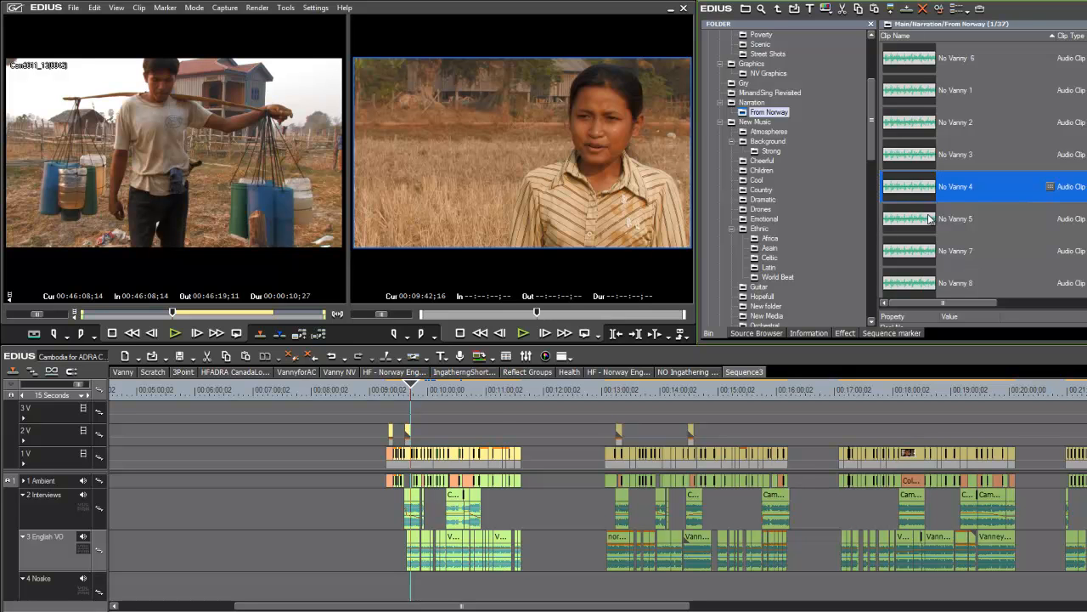
# - Preview the opening of the No Vanny 1 clip and add it to the Noske track at the playhead
pyautogui.doubleClick(921, 94)
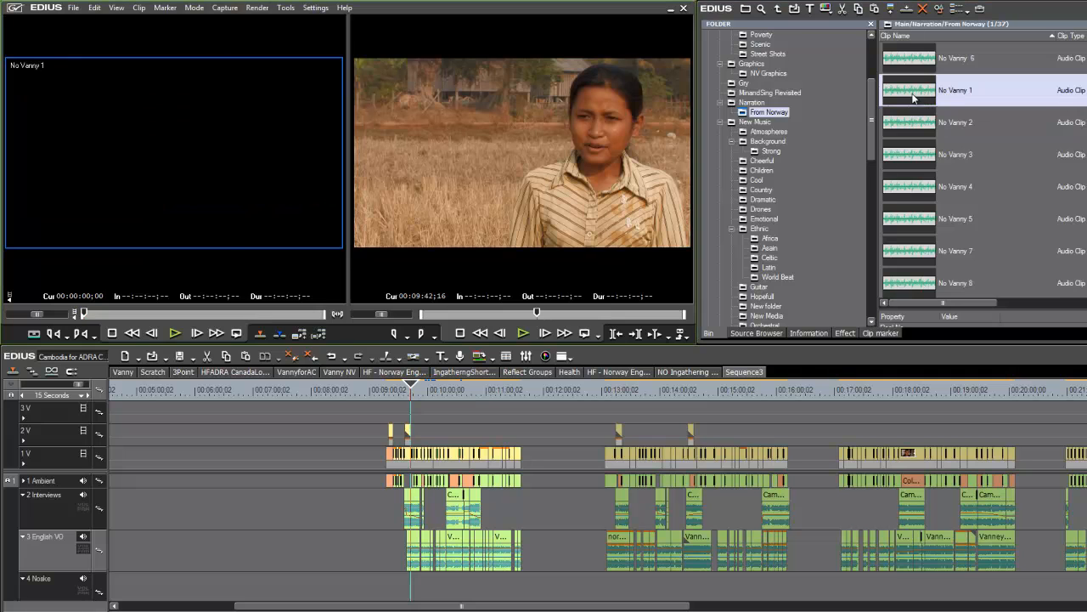
pyautogui.press('space')
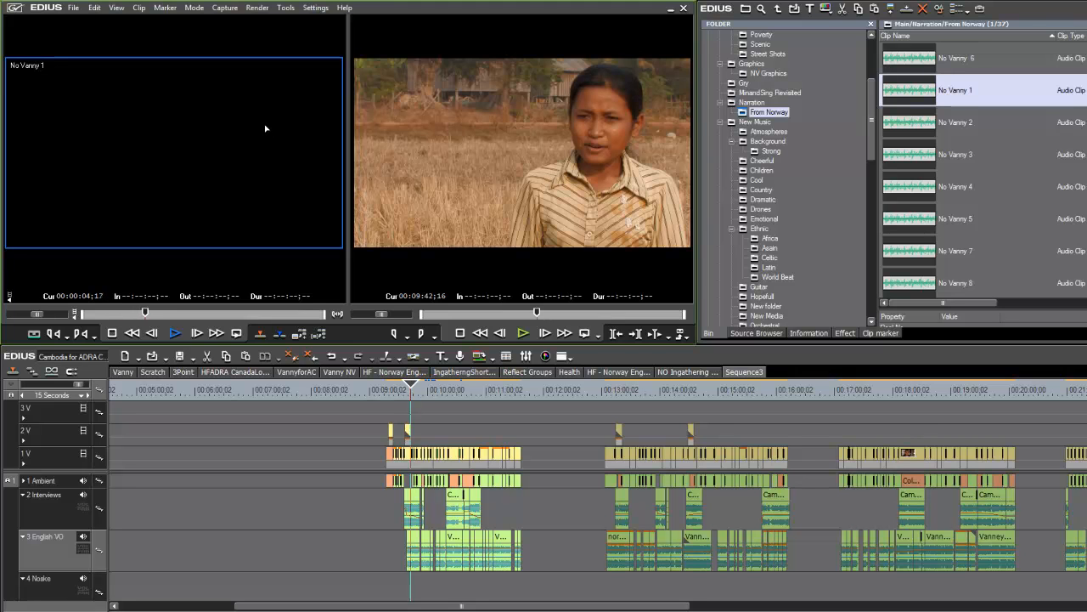
pyautogui.press('space')
pyautogui.moveTo(161, 181); pyautogui.dragTo(415, 600)
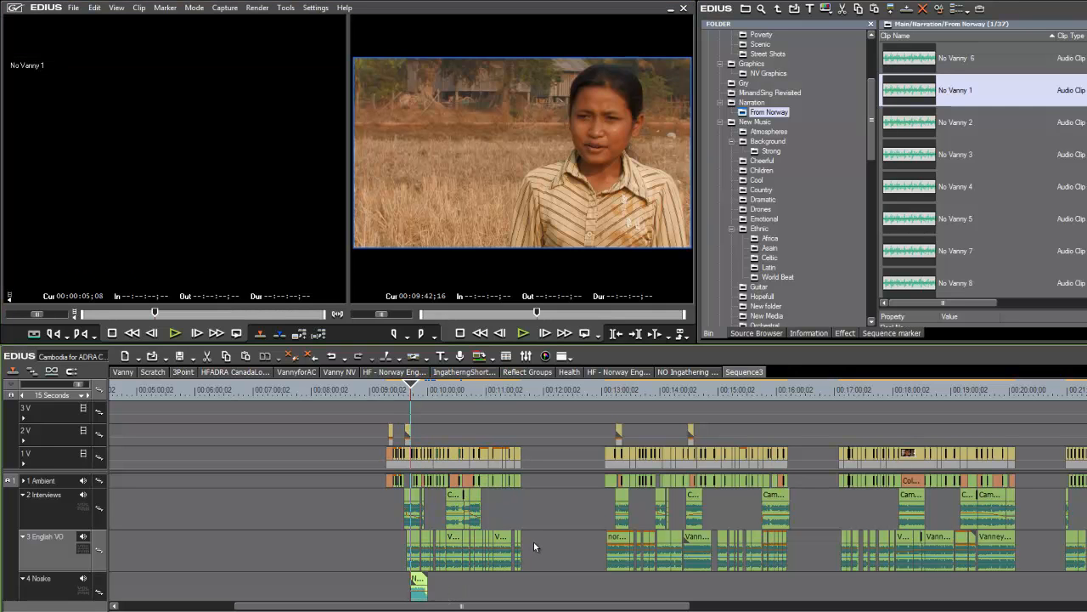
# - Move the No Vanny 1 clip earlier on the Noske track so it starts just after the first English VO clip begins
pyautogui.scroll(2, 534, 541)
pyautogui.scroll(3, 582, 531)
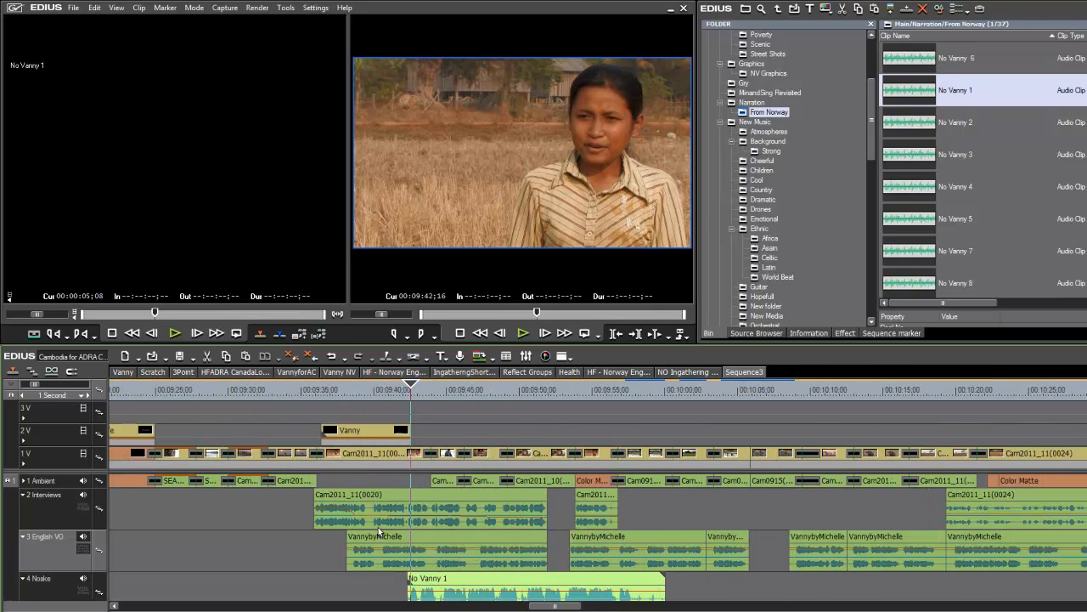
pyautogui.moveTo(514, 585); pyautogui.dragTo(453, 586)
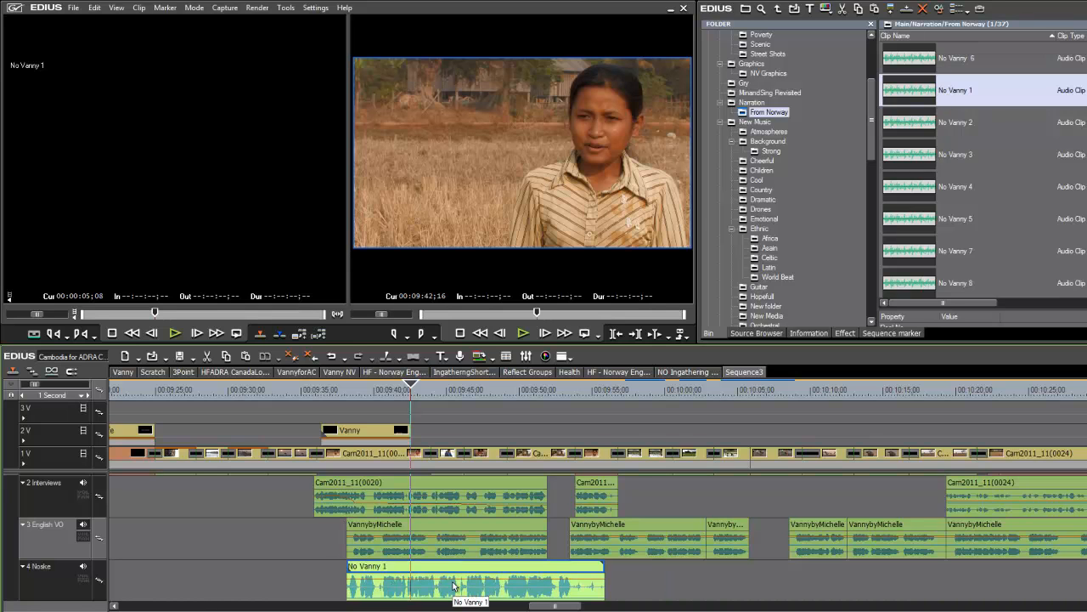
pyautogui.click(357, 571)
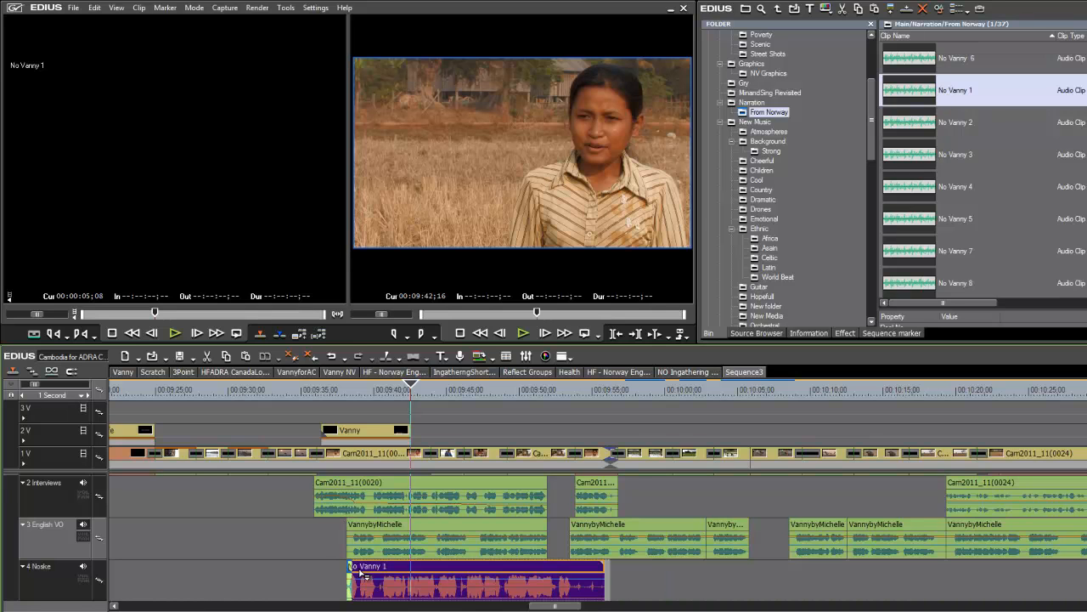
pyautogui.moveTo(359, 573); pyautogui.dragTo(364, 573)
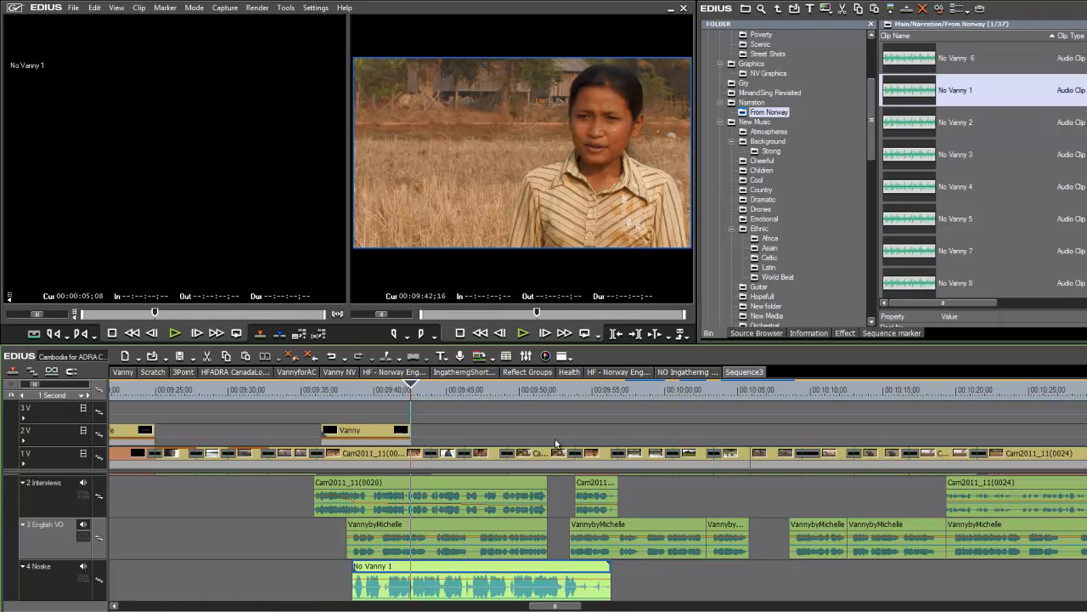
# - Mute the Noske track and play from about 00:09:49 to hear the interview with the English narration
pyautogui.click(84, 567)
pyautogui.moveTo(412, 384); pyautogui.dragTo(507, 389)
pyautogui.press('space')
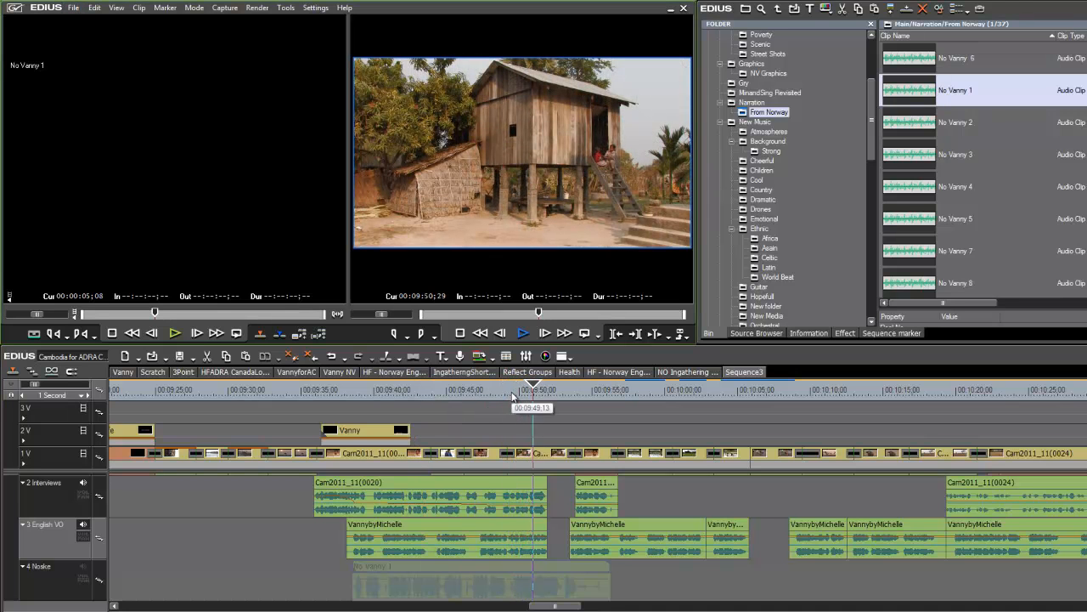
pyautogui.press('space')
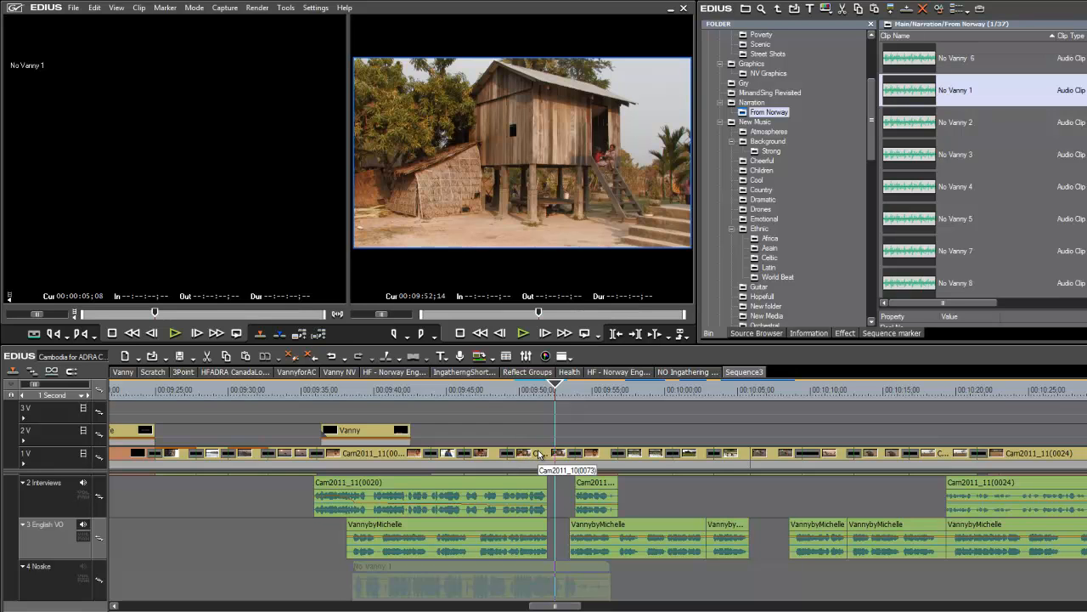
# - Mute the English VO track, unmute Noske and play the interview's opening from about 00:09:36
pyautogui.click(83, 525)
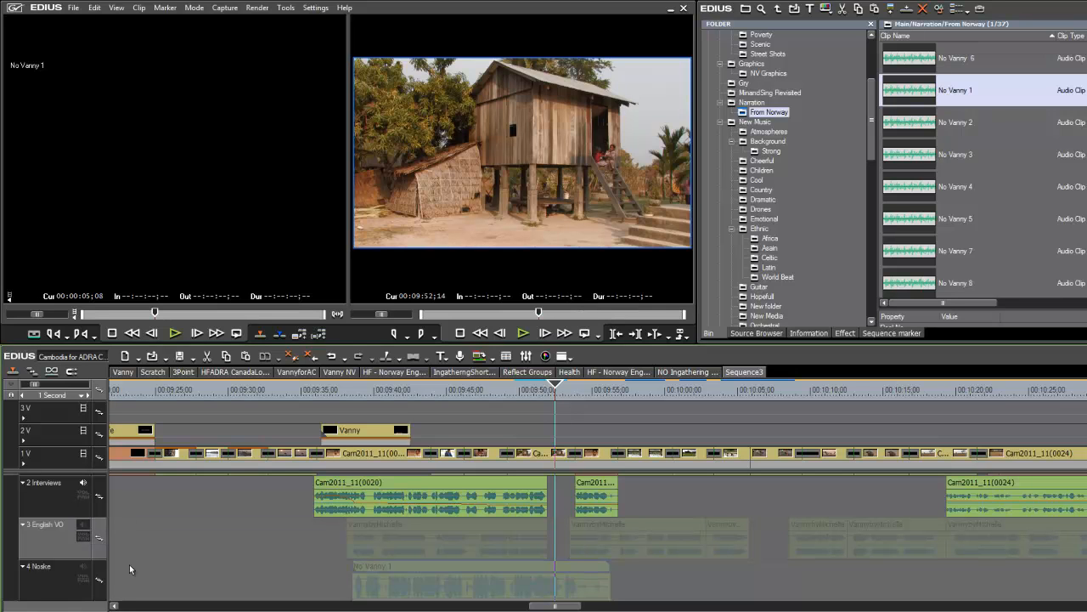
pyautogui.click(82, 567)
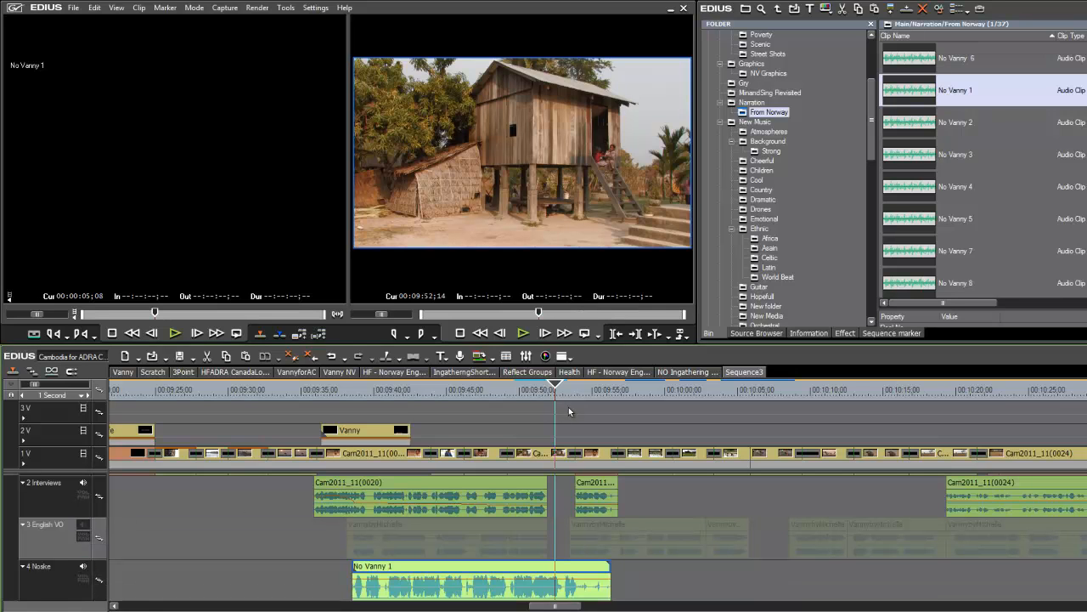
pyautogui.moveTo(553, 391); pyautogui.dragTo(320, 412)
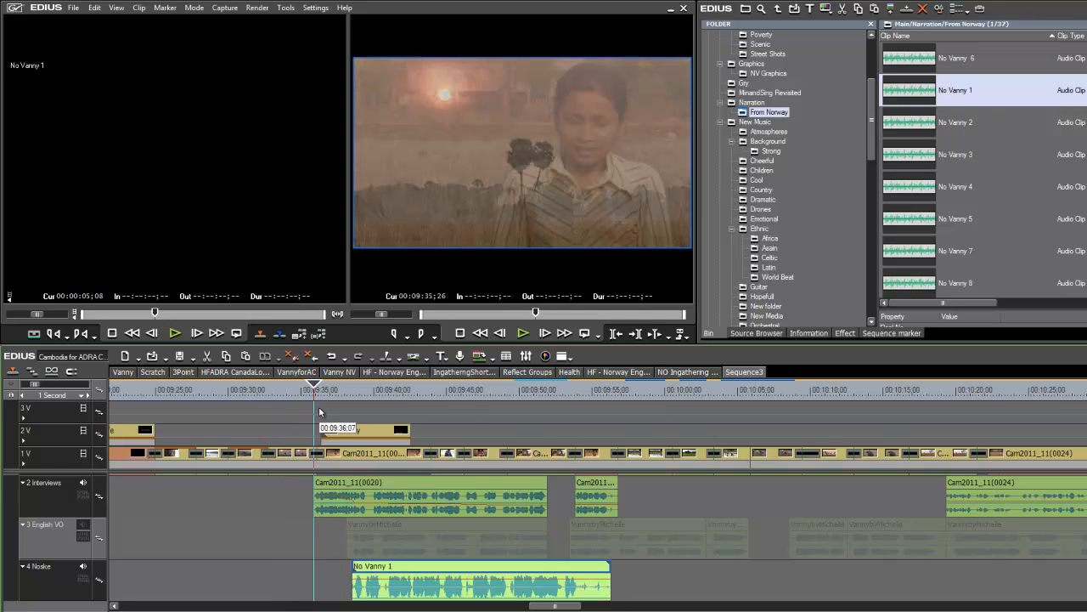
pyautogui.press('space')
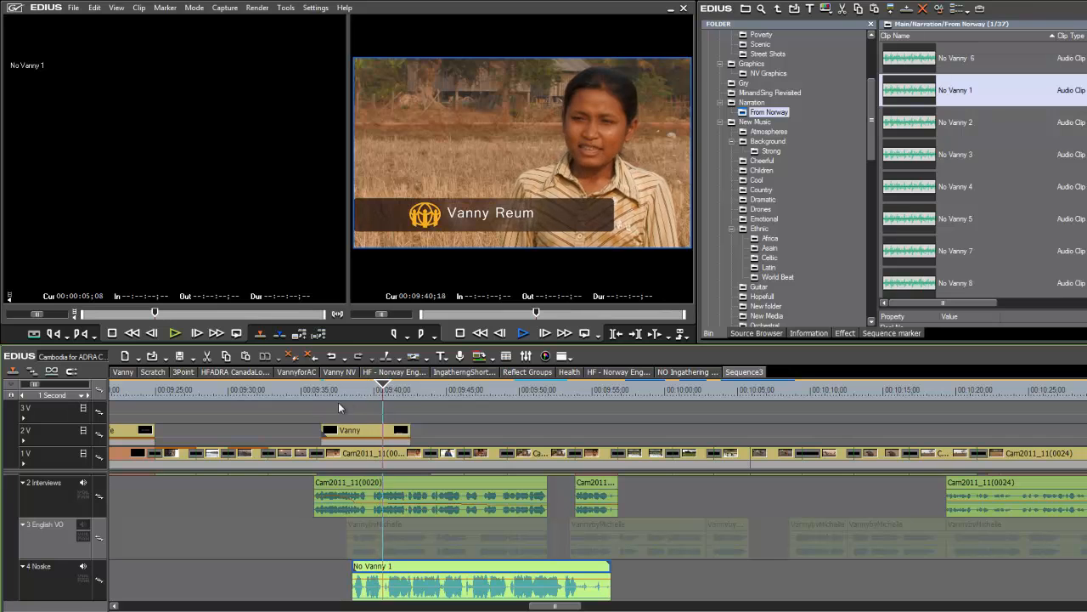
pyautogui.press('space')
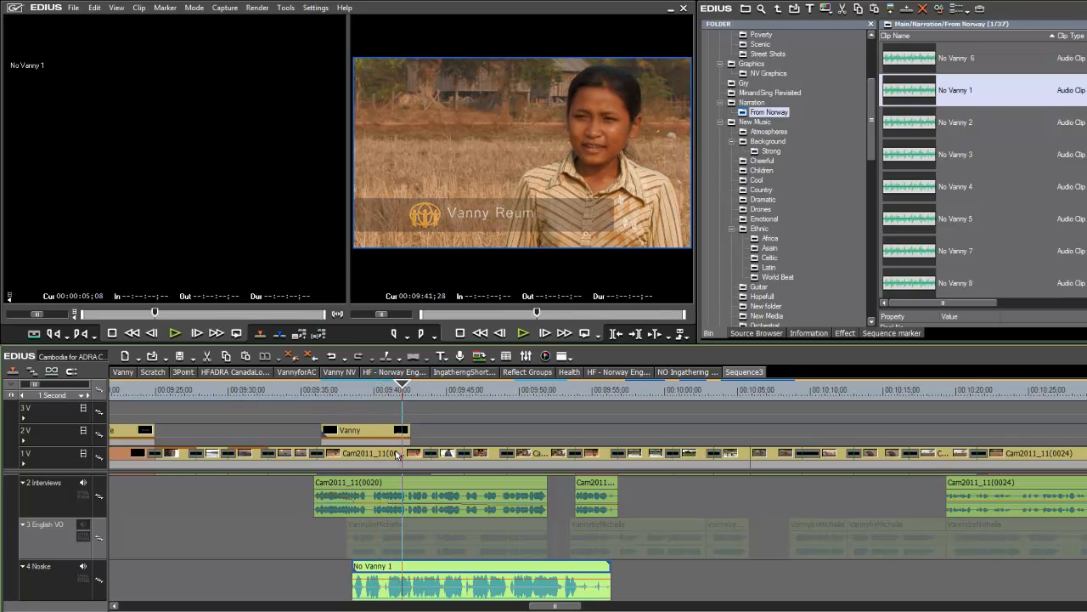
# - Trim the silence off the start of No Vanny 1 and move the clip earlier, to just before 00:09:38;00
pyautogui.scroll(1, 396, 454)
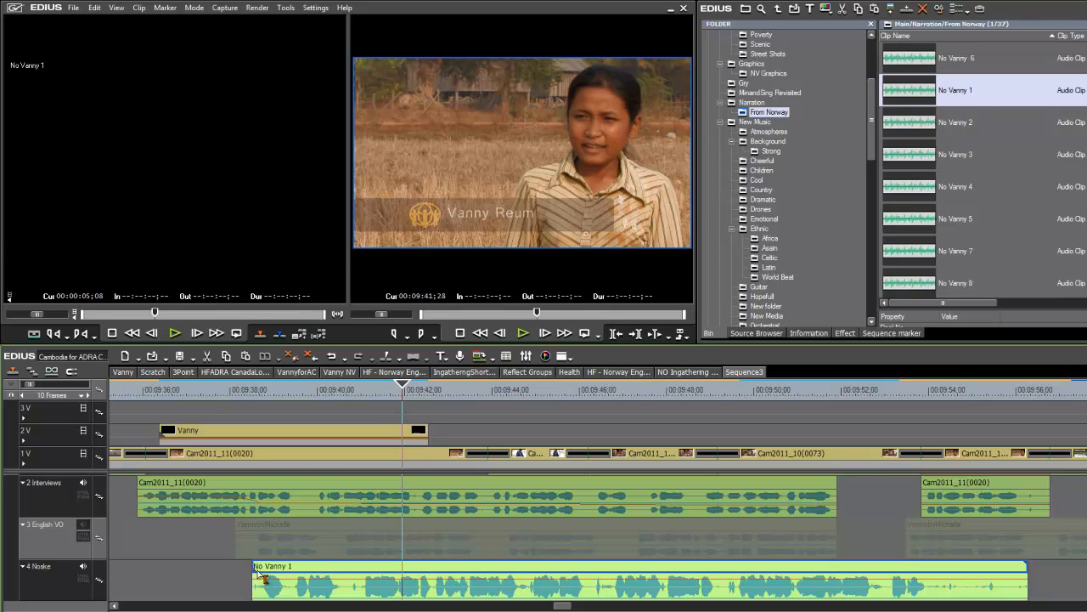
pyautogui.moveTo(255, 577); pyautogui.dragTo(263, 578)
pyautogui.click(308, 570)
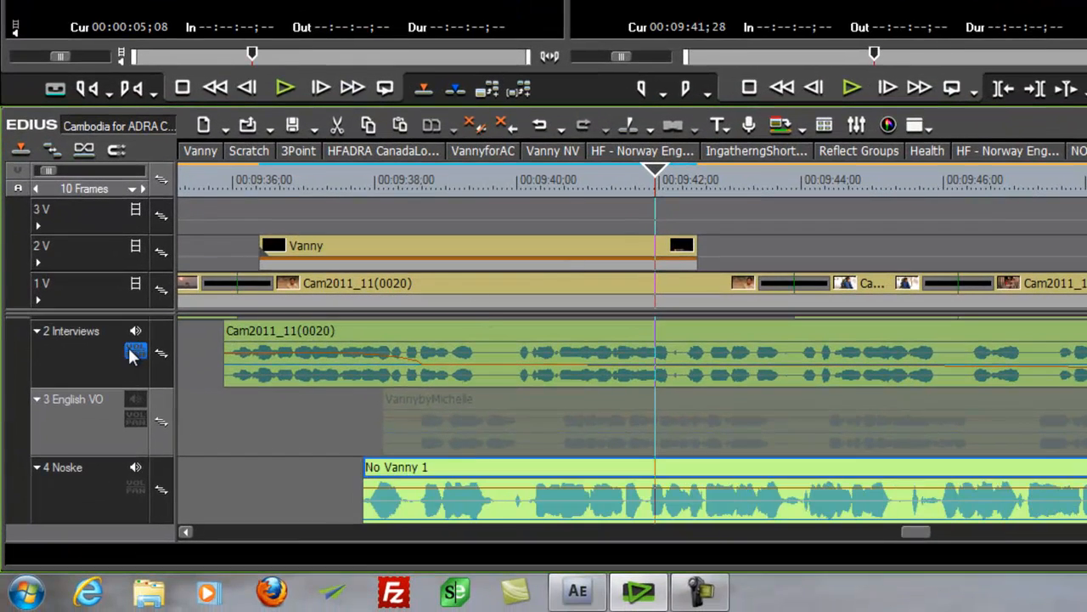
# - Show volume points on the Interviews track and move the opening fade's two points earlier, so it ends where No Vanny 1 starts
pyautogui.click(134, 331)
pyautogui.click(134, 332)
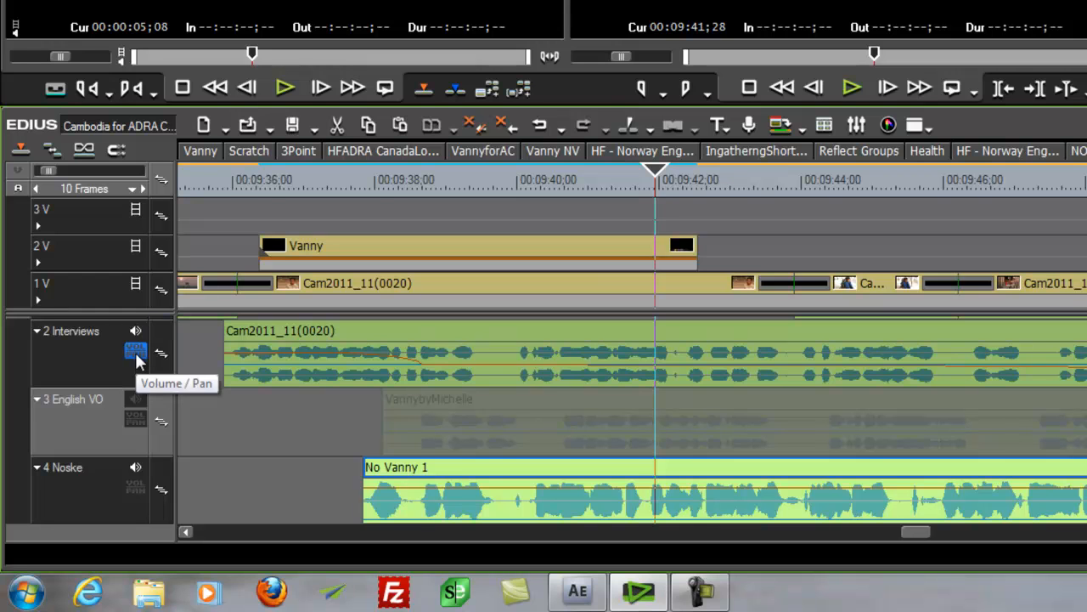
pyautogui.click(135, 355)
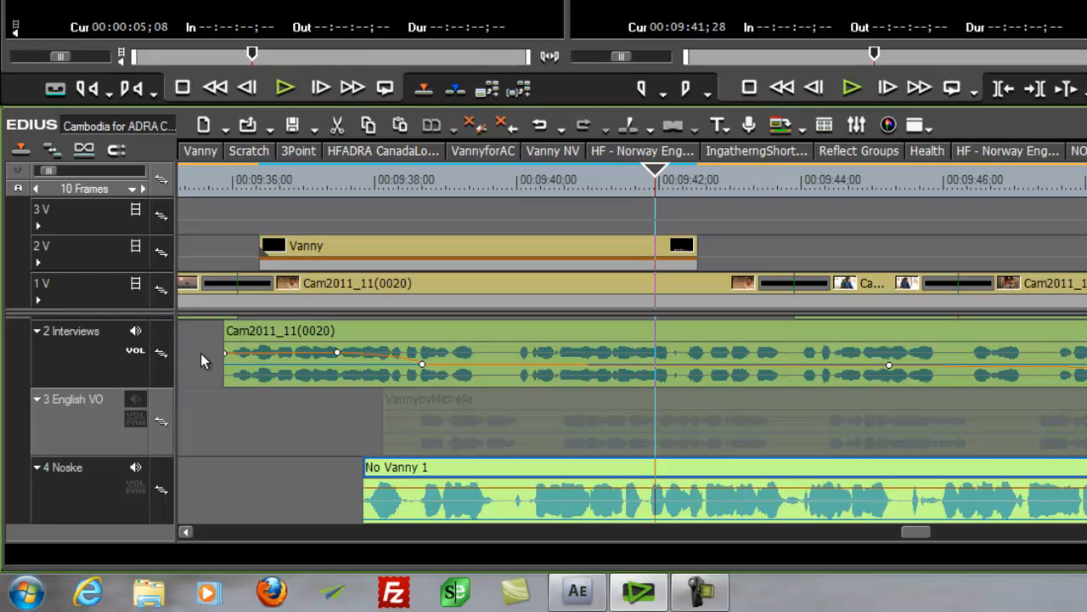
pyautogui.moveTo(336, 354); pyautogui.dragTo(305, 356)
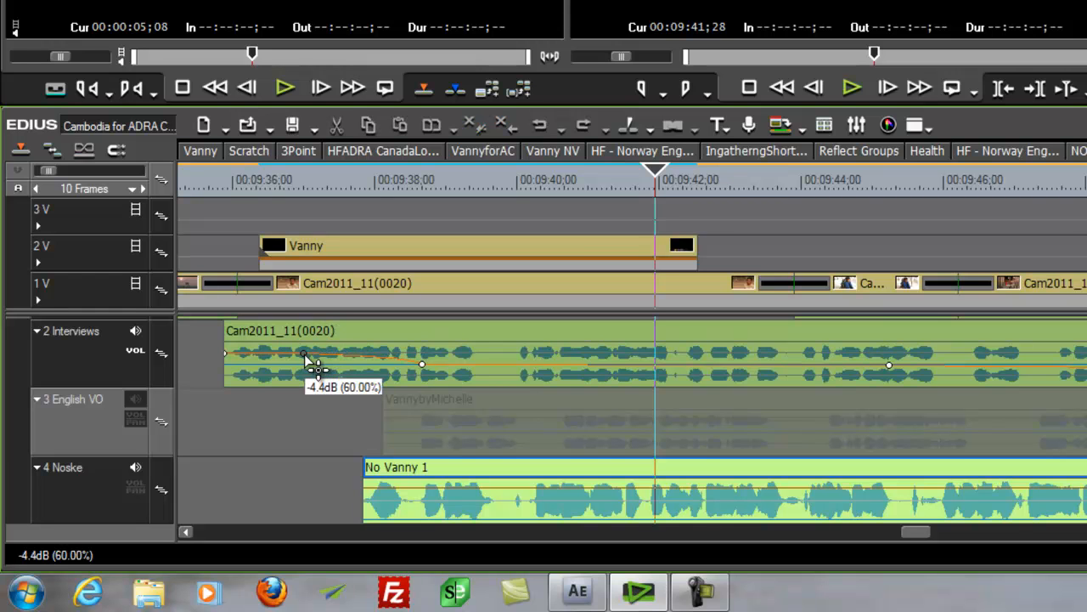
pyautogui.moveTo(423, 365); pyautogui.dragTo(370, 366)
pyautogui.moveTo(368, 363); pyautogui.dragTo(371, 365)
# - Play the interview fade and Norwegian narration together from 00:09:37;13 to about 00:09:47
pyautogui.moveTo(655, 182); pyautogui.dragTo(334, 245)
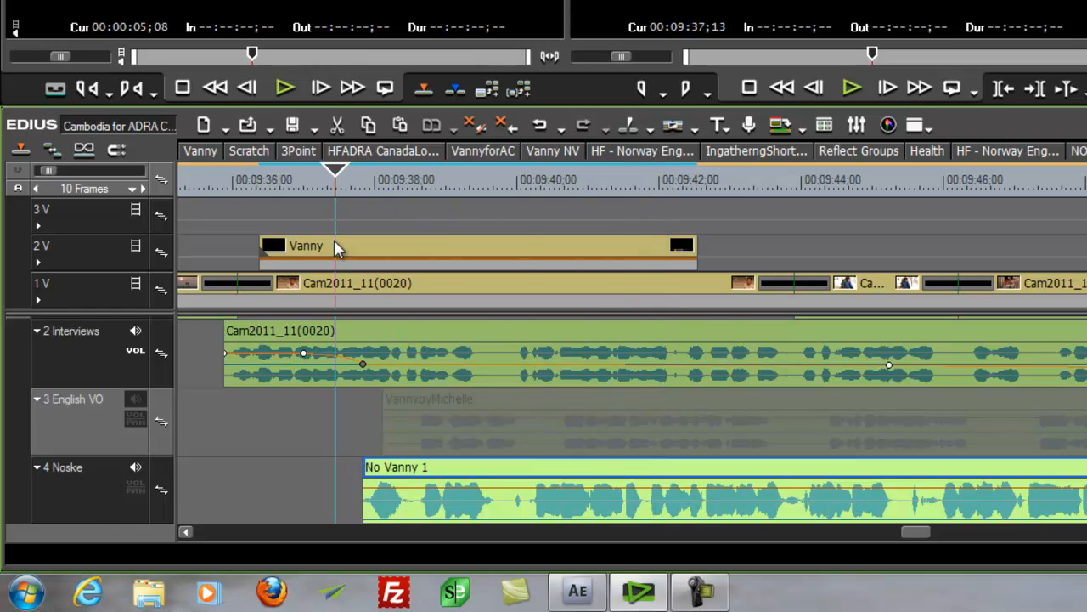
pyautogui.press('space')
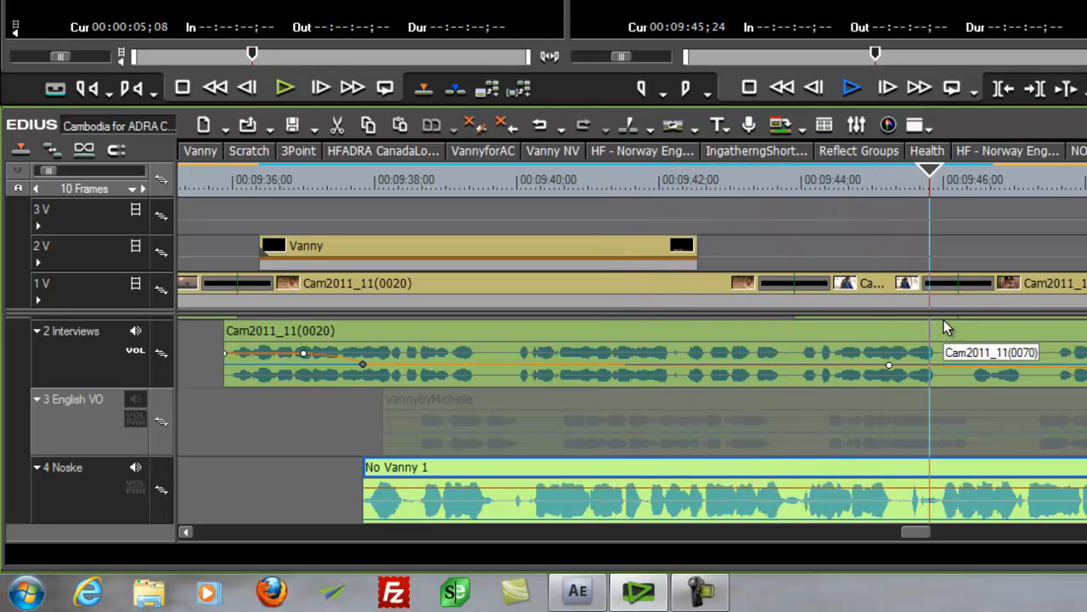
pyautogui.press('space')
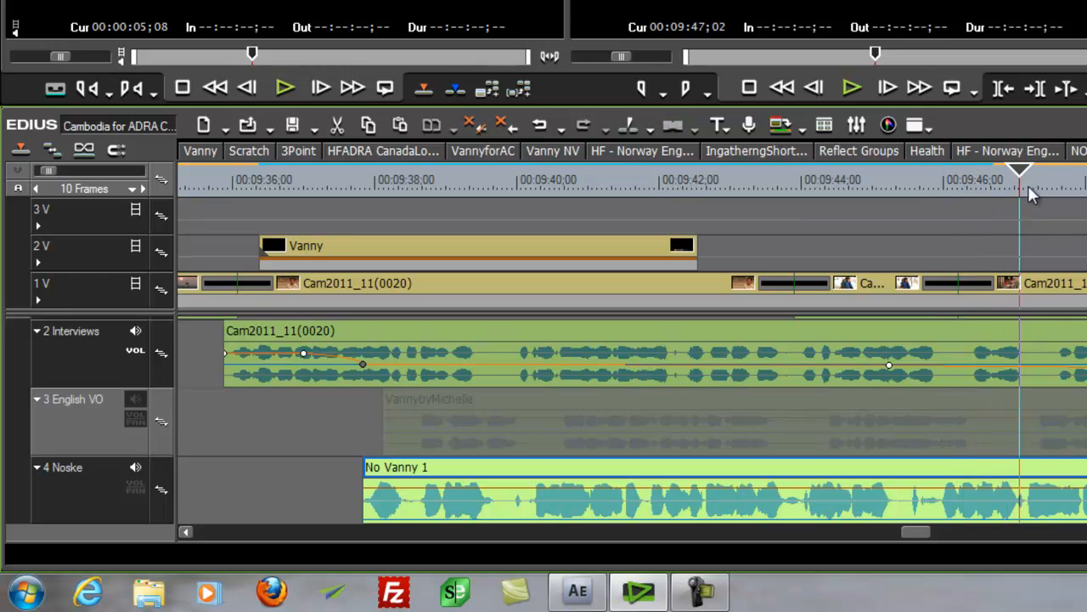
# - Replay the narration pause near 00:09:45;13 and place the playhead at 00:09:43;02, before the interview's first cutaway
pyautogui.moveTo(1029, 187); pyautogui.dragTo(897, 235)
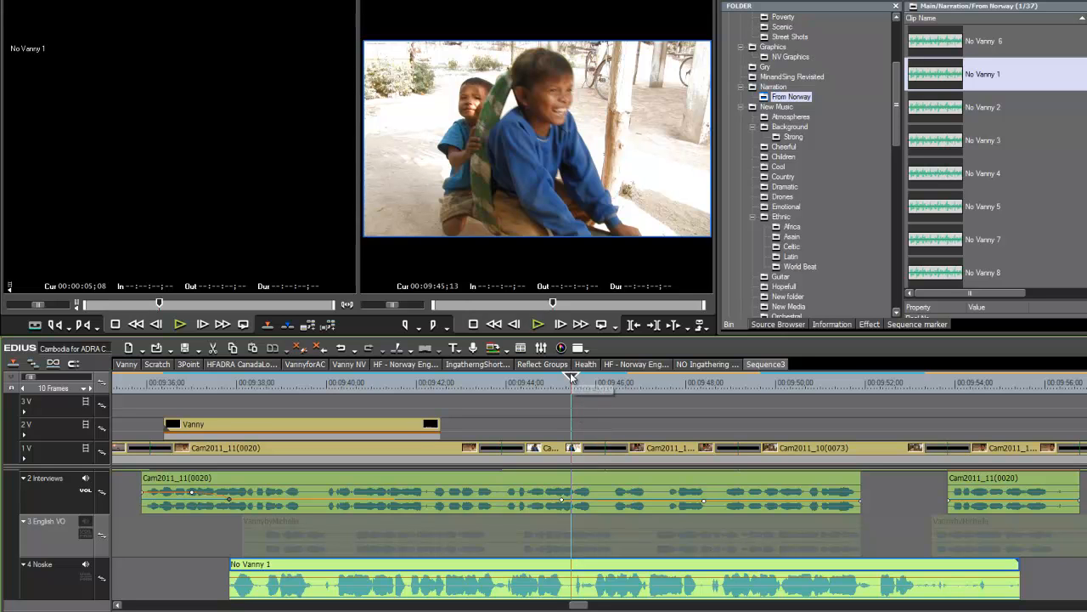
pyautogui.press('space')
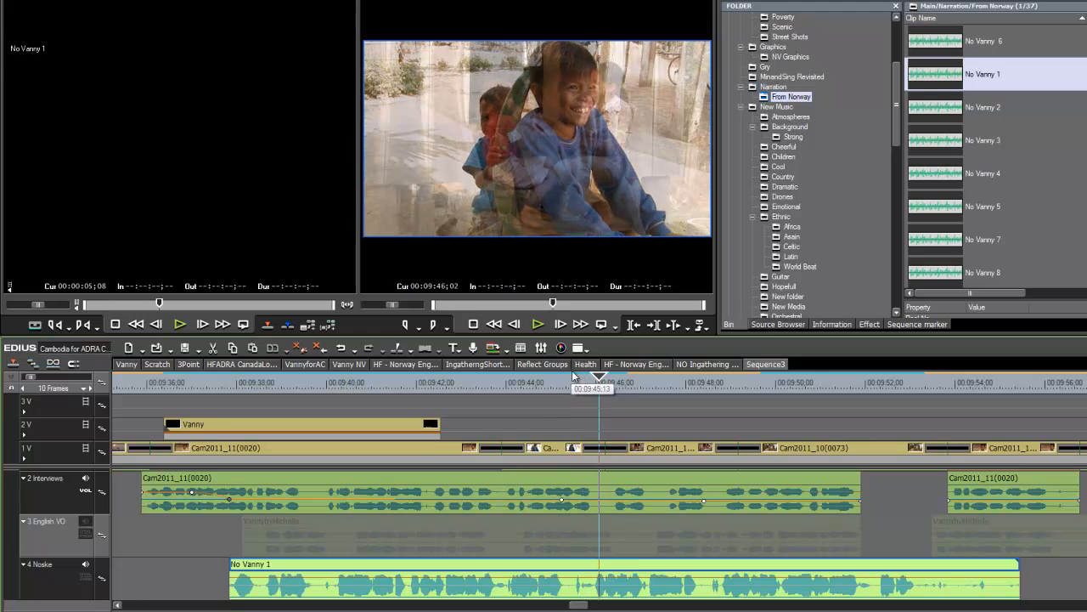
pyautogui.moveTo(599, 379)
pyautogui.mouseDown()
pyautogui.moveTo(527, 385)
pyautogui.moveTo(605, 391)
pyautogui.moveTo(592, 397)
pyautogui.mouseUp()
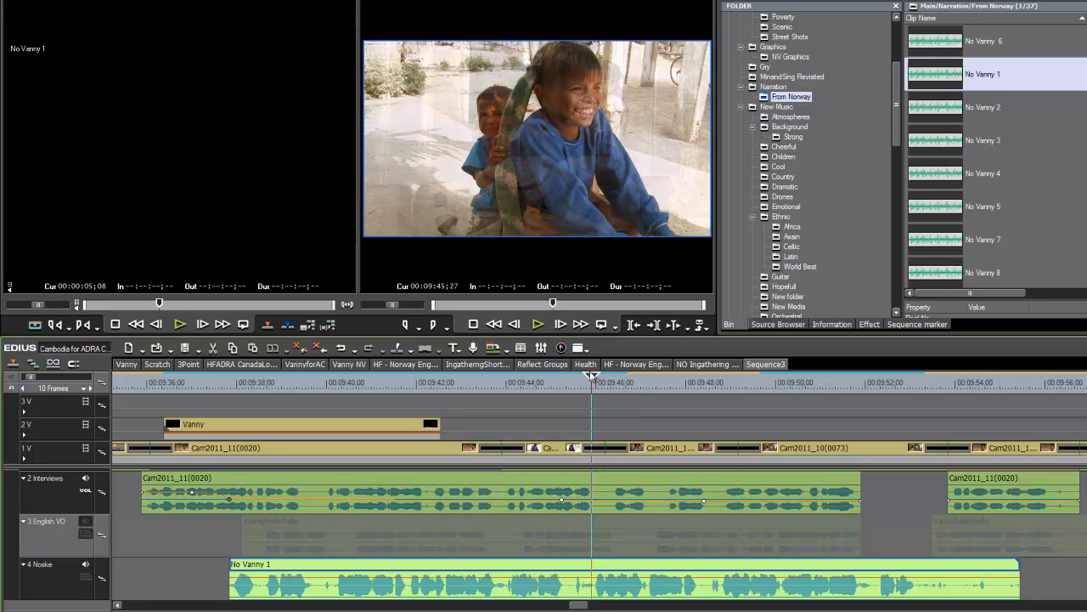
pyautogui.moveTo(591, 384); pyautogui.dragTo(463, 418)
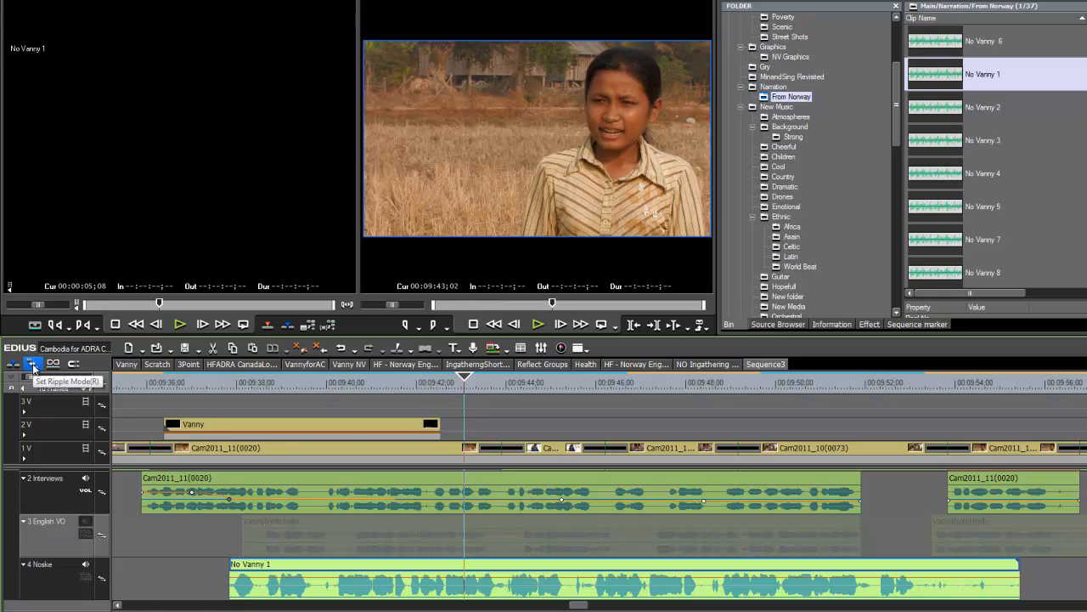
# - Change the ripple mode setting and ripple-trim the interview shot's end 56 frames later, delaying the transition to the first cutaway
pyautogui.click(34, 367)
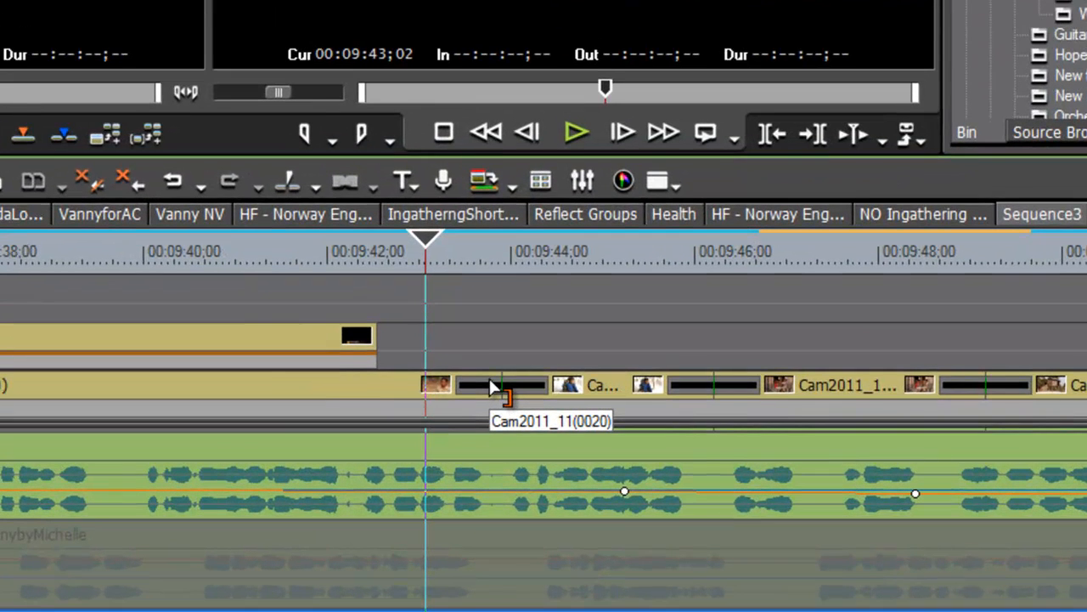
pyautogui.click(490, 382)
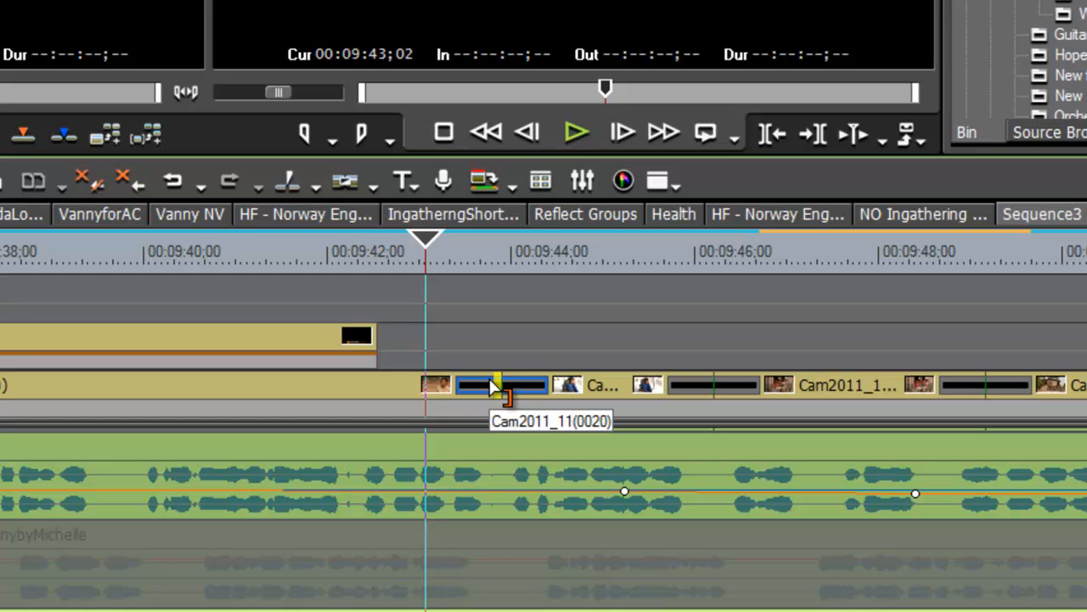
pyautogui.moveTo(496, 387); pyautogui.dragTo(528, 389)
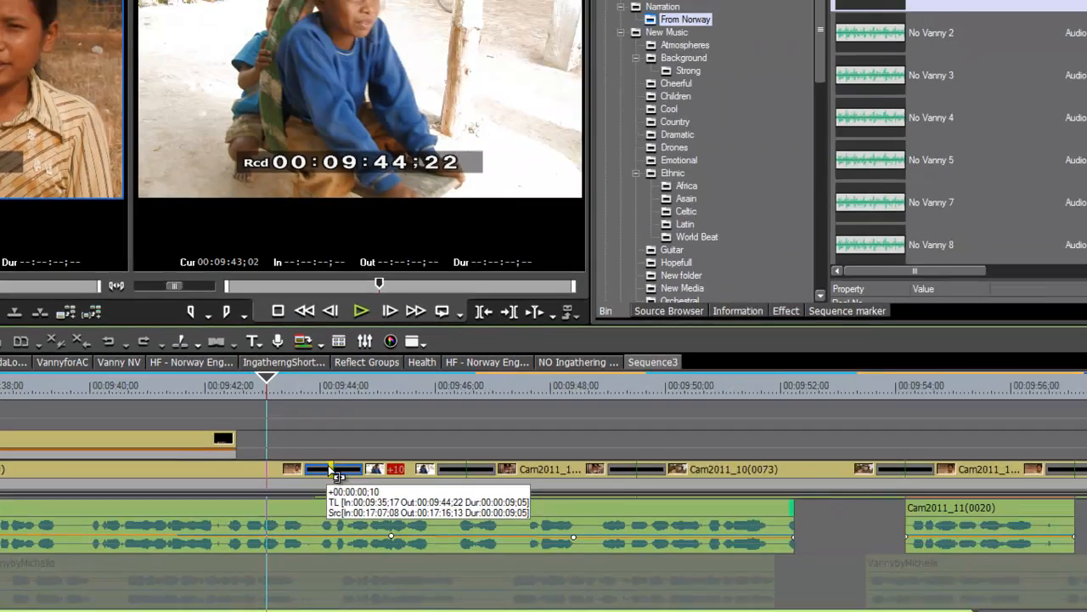
pyautogui.moveTo(332, 471); pyautogui.dragTo(381, 493)
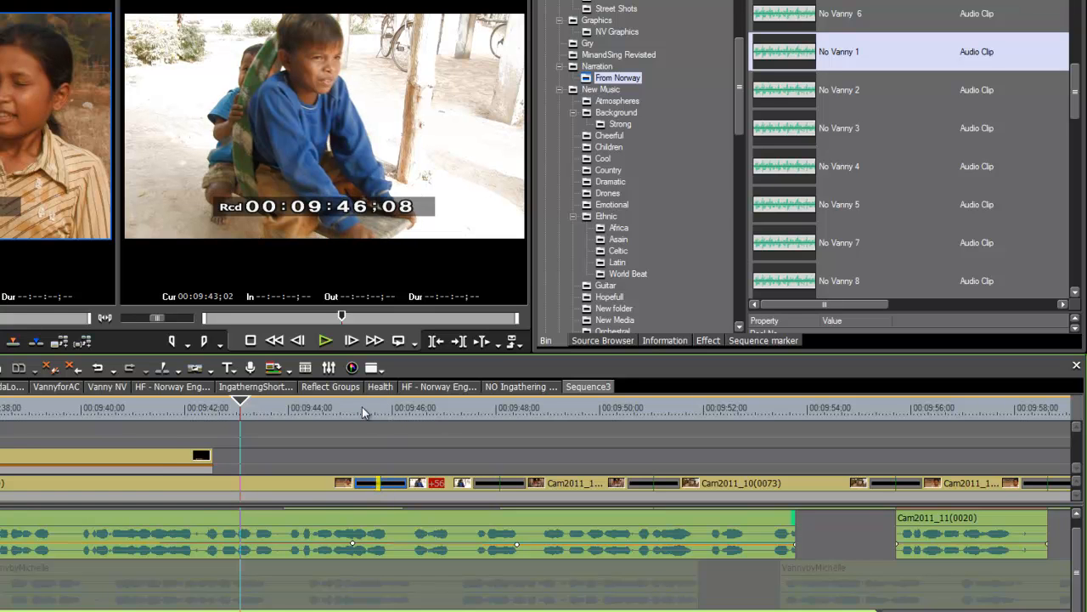
# - Play the retimed interview and boy cutaway from before the transition to 00:09:49;00
pyautogui.moveTo(341, 408); pyautogui.dragTo(243, 428)
pyautogui.press('space')
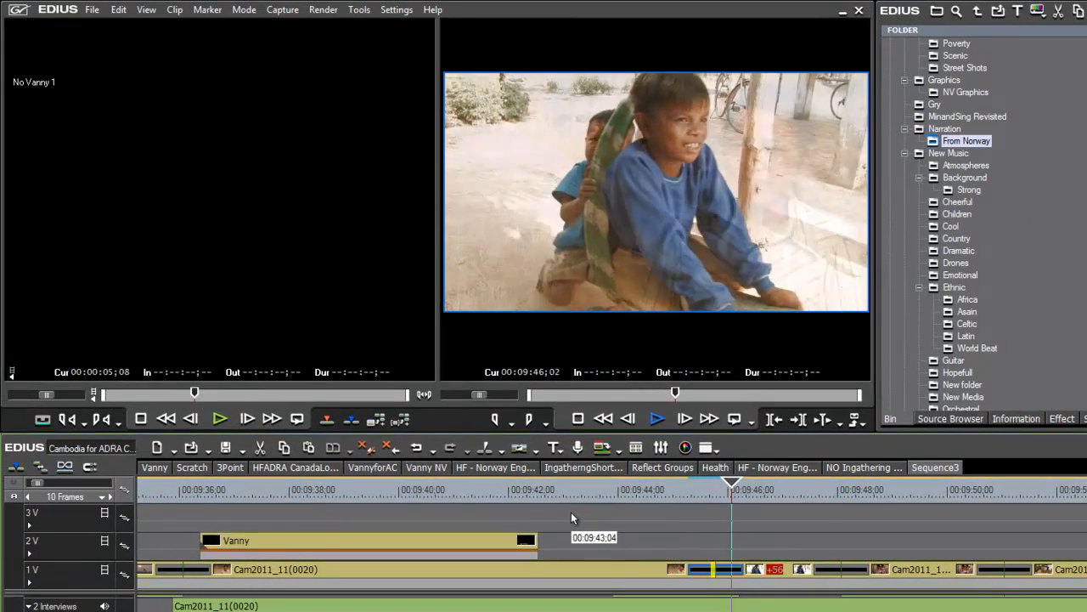
pyautogui.press('space')
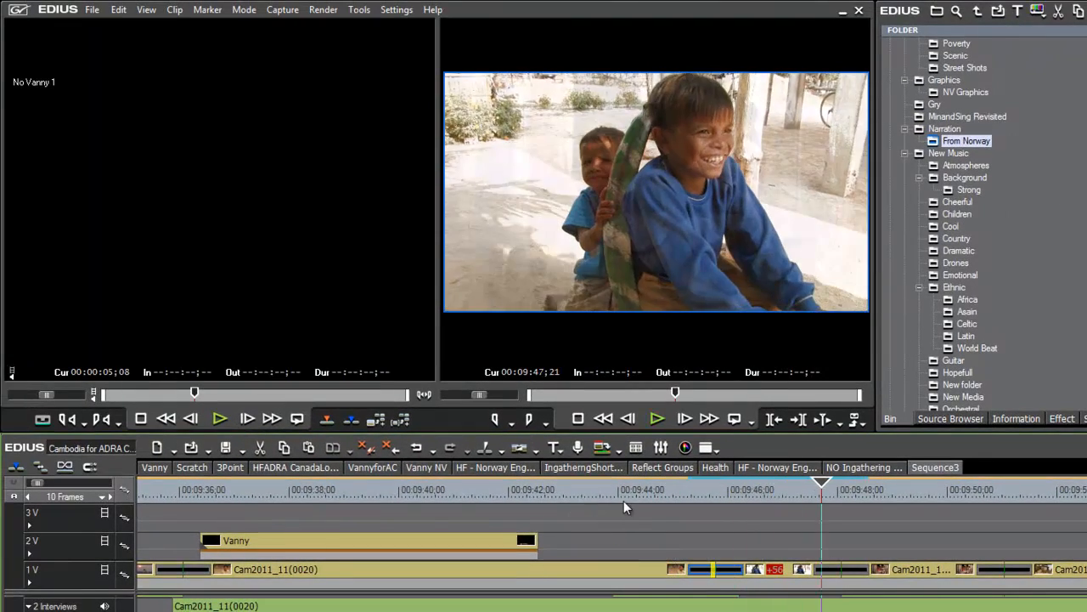
pyautogui.press('space')
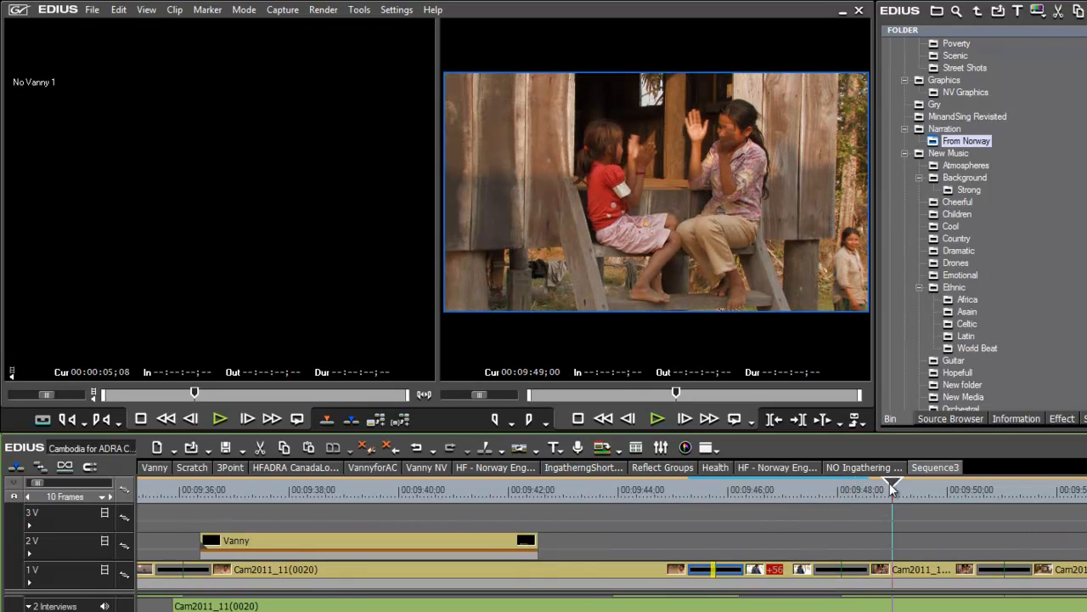
# - Switch to overwrite mode and roll the cut between the boy cutaway and Cam2011_10(0074) earlier, to about 00:09:47;20
pyautogui.click(840, 570)
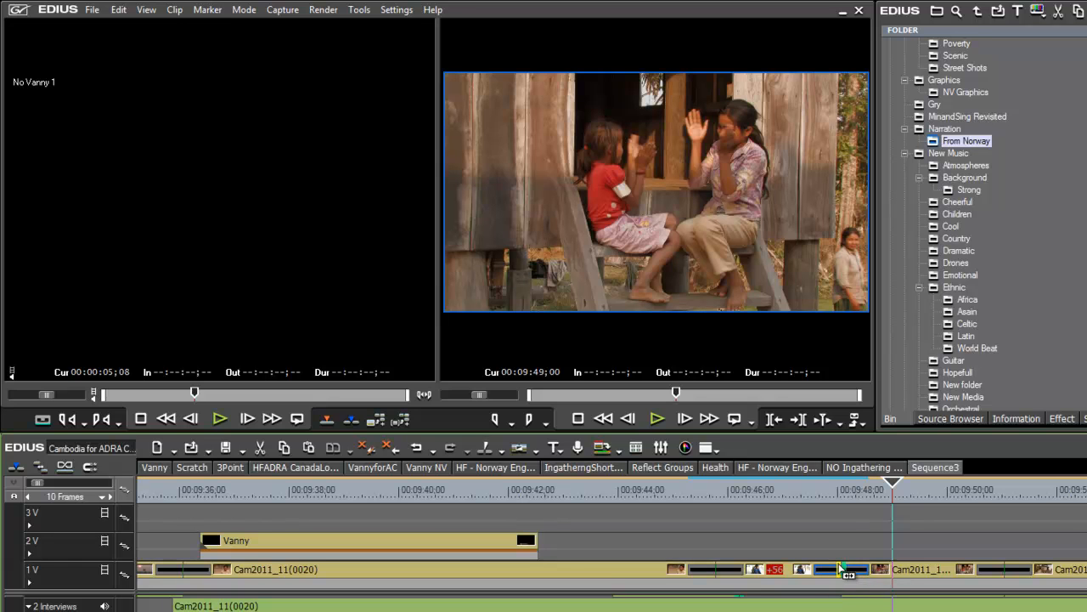
pyautogui.click(17, 468)
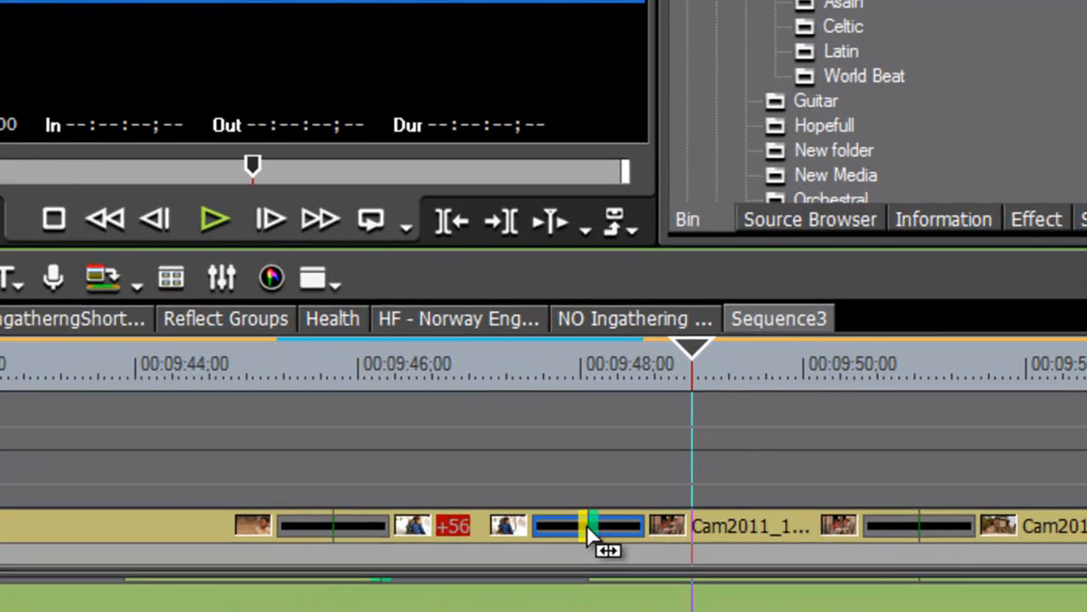
pyautogui.moveTo(592, 533); pyautogui.dragTo(547, 528)
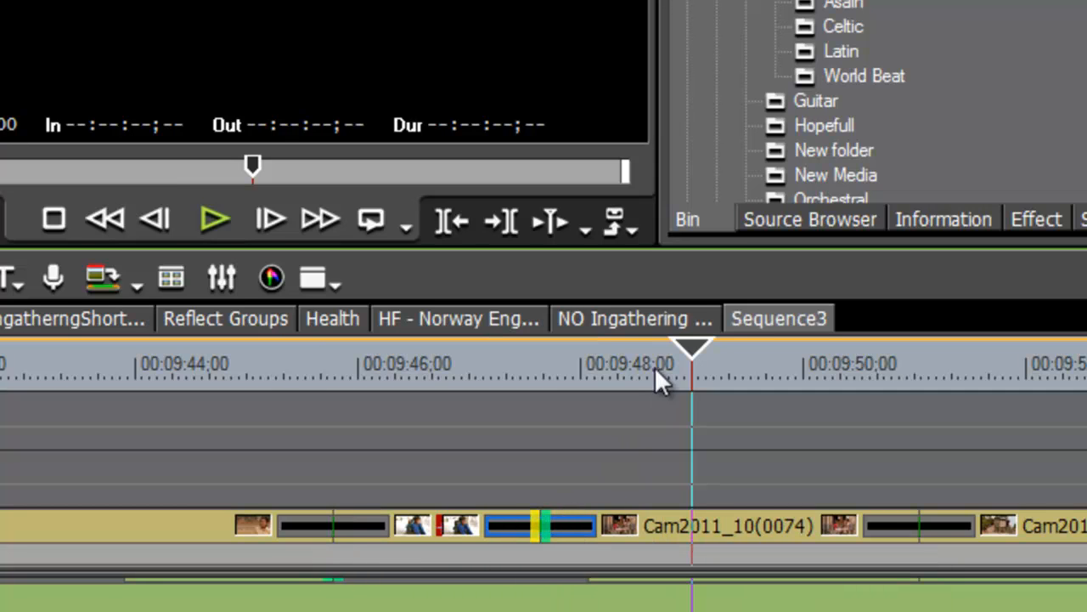
# - Play the retimed cutaways with the narration through 00:09:54;27 and return the playhead to about 00:09:52;21
pyautogui.moveTo(702, 339); pyautogui.dragTo(524, 426)
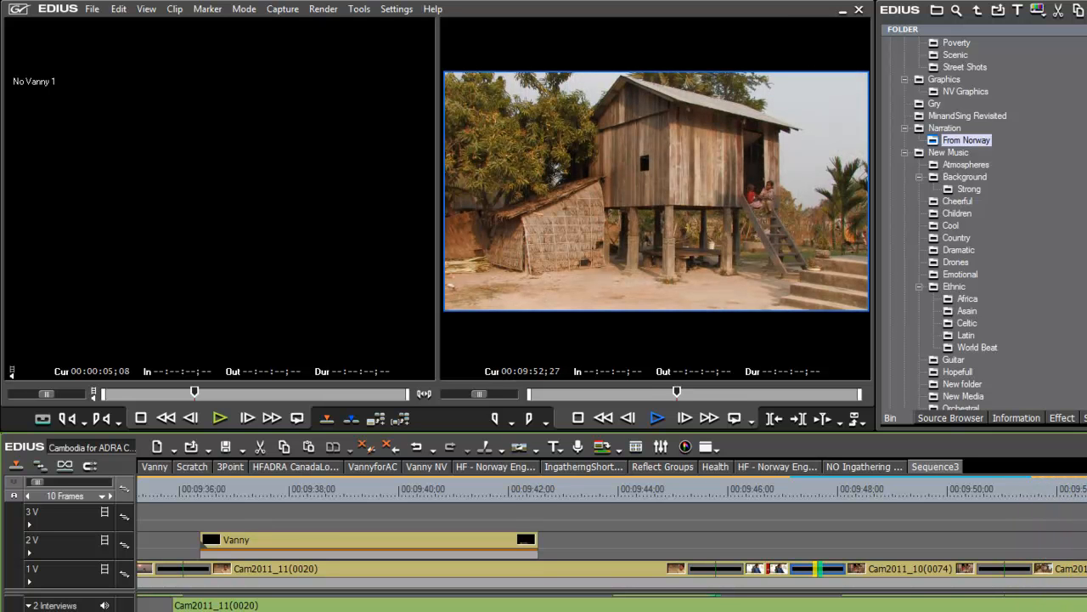
pyautogui.press('space')
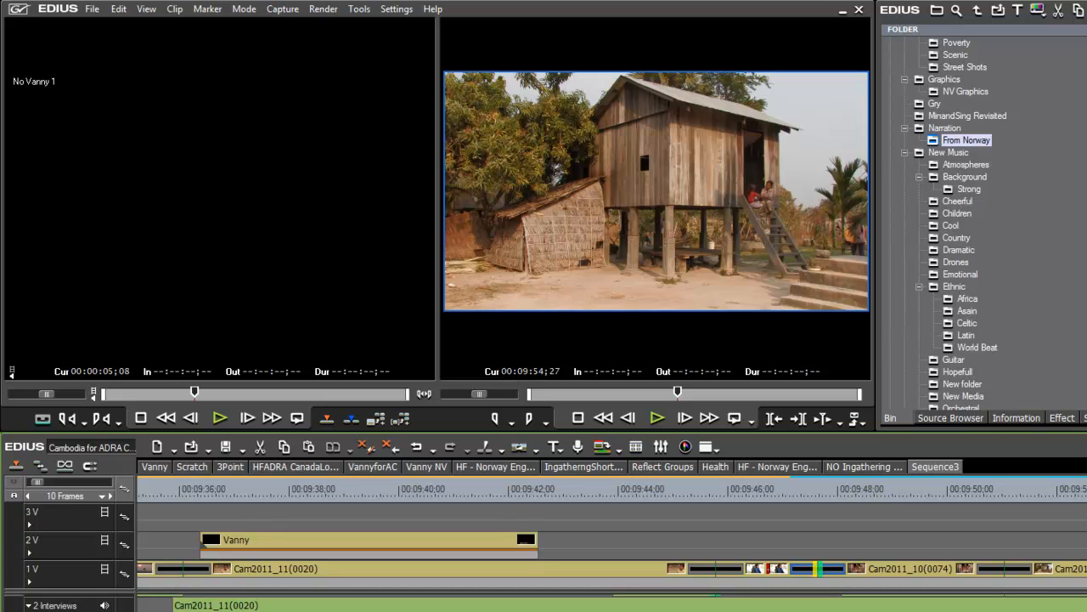
pyautogui.moveTo(1086, 488); pyautogui.dragTo(1086, 527)
# - Place No Vanny 2 on the Norwegian narration track directly after No Vanny 1
pyautogui.scroll(-15, 612, 544)
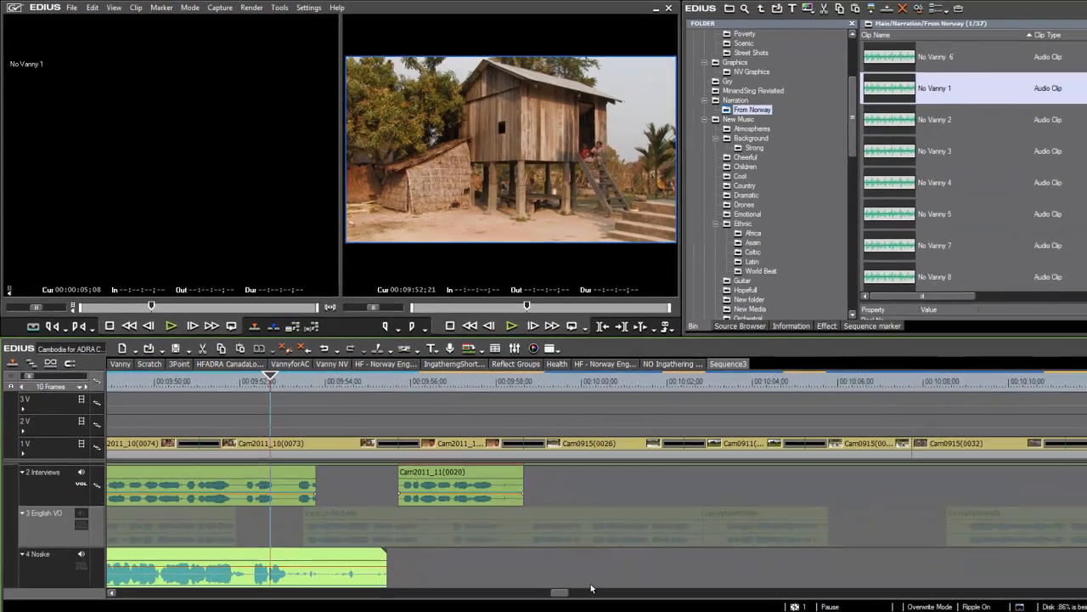
pyautogui.moveTo(903, 124); pyautogui.dragTo(165, 162)
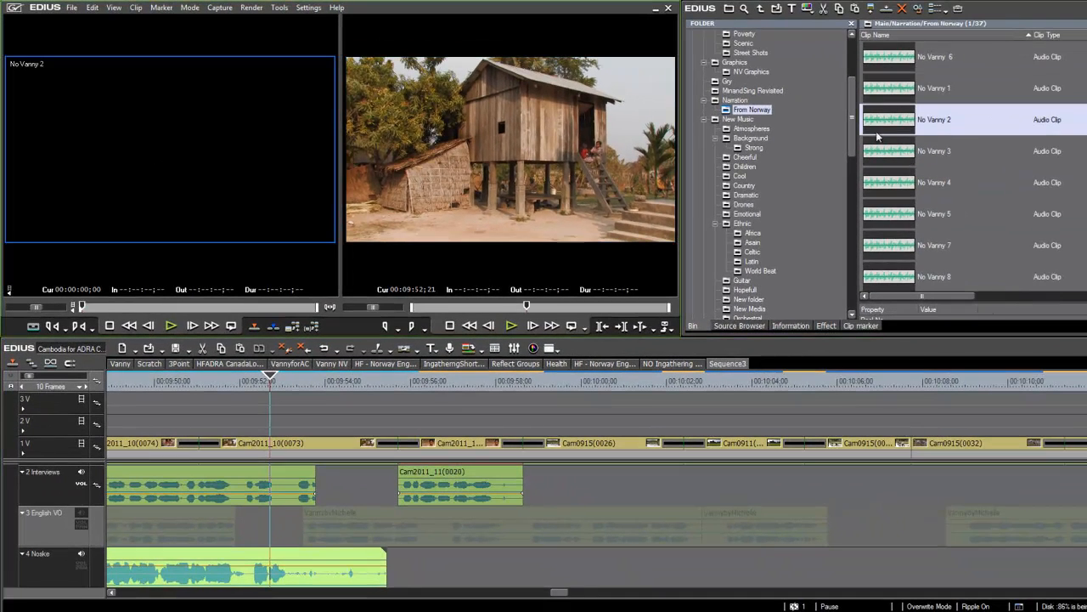
pyautogui.moveTo(888, 116); pyautogui.dragTo(390, 580)
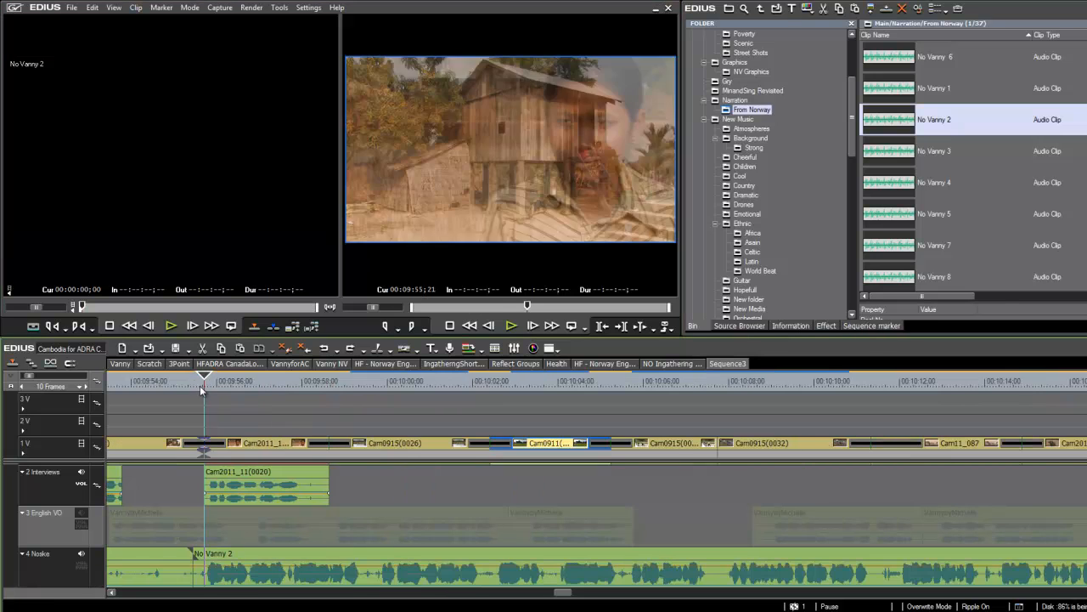
# - Play the sequence from the start of No Vanny 2 at 00:09:55;13 to 00:10:08;24
pyautogui.moveTo(201, 389)
pyautogui.mouseDown()
pyautogui.moveTo(188, 390)
pyautogui.moveTo(197, 390)
pyautogui.mouseUp()
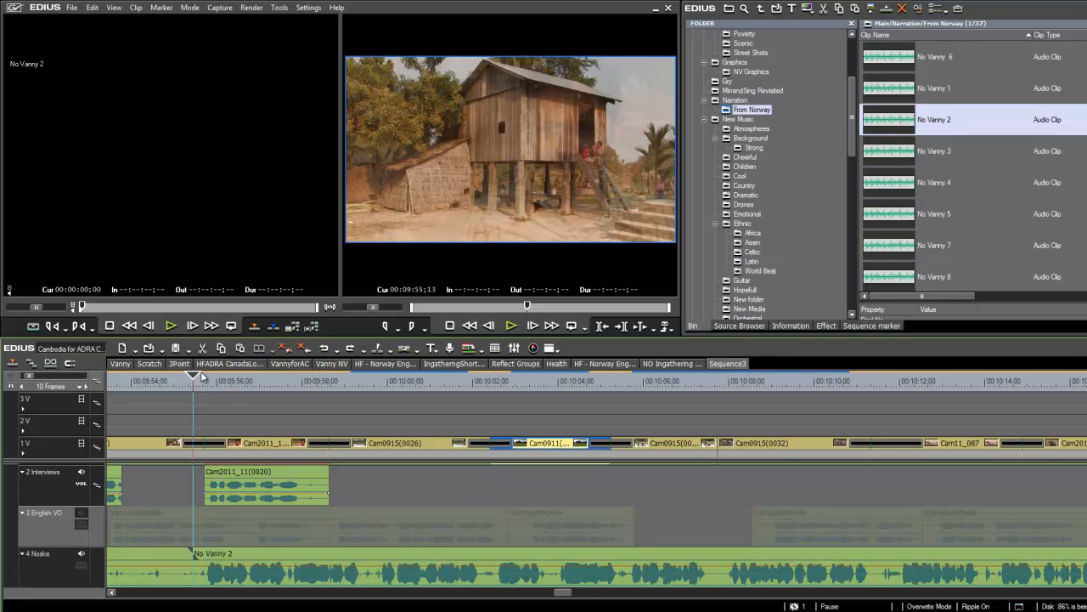
pyautogui.press('space')
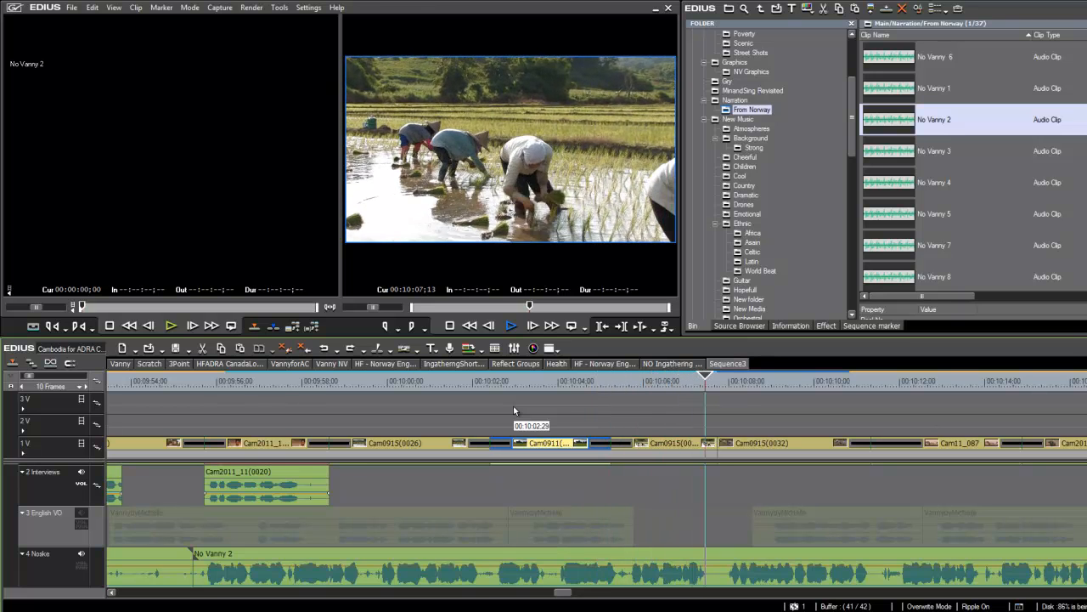
pyautogui.press('space')
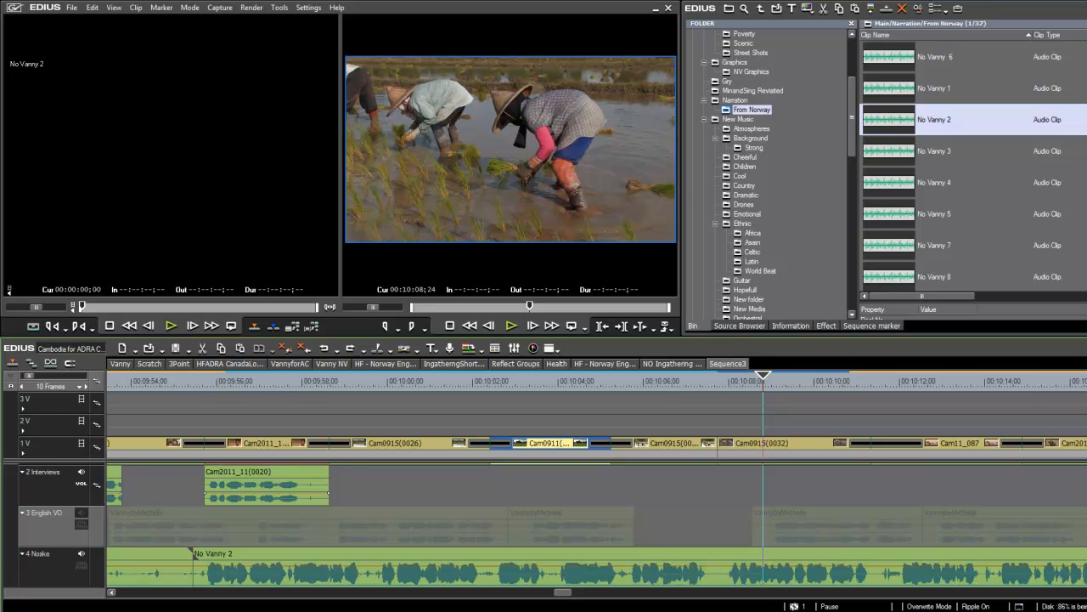
# - Show the volume points on the Music track and mute the track
pyautogui.scroll(-2, 595, 527)
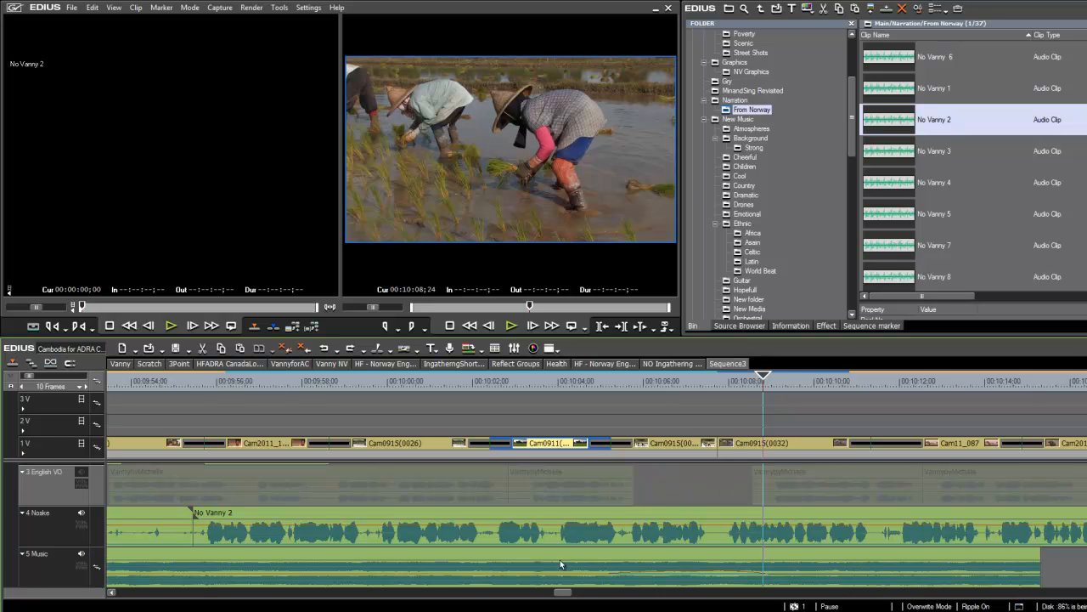
pyautogui.click(82, 566)
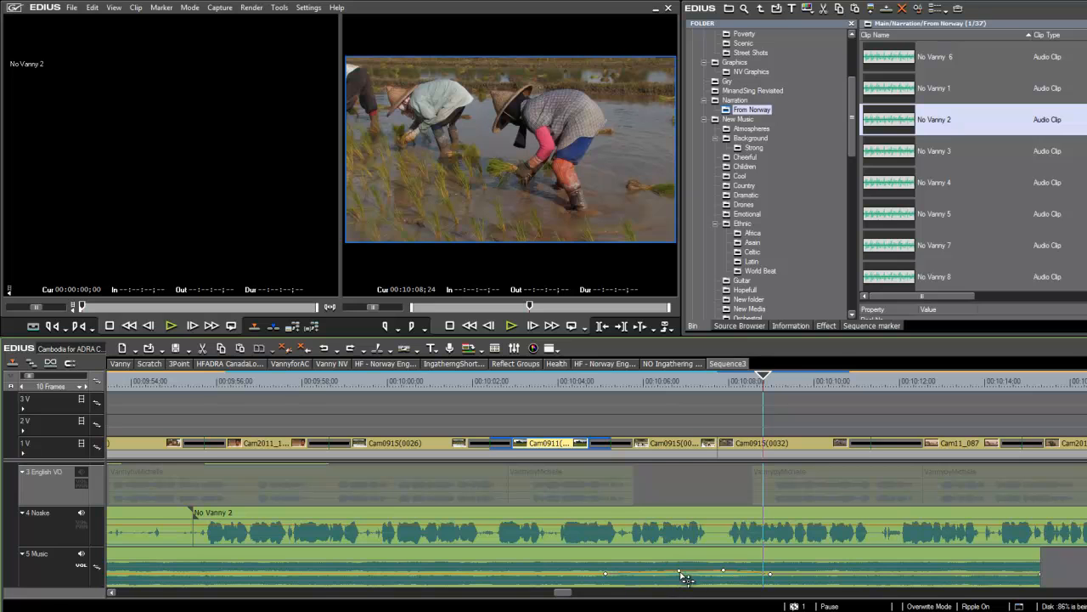
pyautogui.moveTo(678, 570); pyautogui.dragTo(724, 573)
pyautogui.moveTo(679, 574); pyautogui.dragTo(678, 577)
pyautogui.moveTo(678, 577)
pyautogui.click(82, 554)
# - Scrub the rice-field pictures against No Vanny 2, from about 00:10:09;14 back to 00:10:03;16 in Cam0911(0065)
pyautogui.moveTo(765, 381); pyautogui.dragTo(636, 383)
pyautogui.click(791, 389)
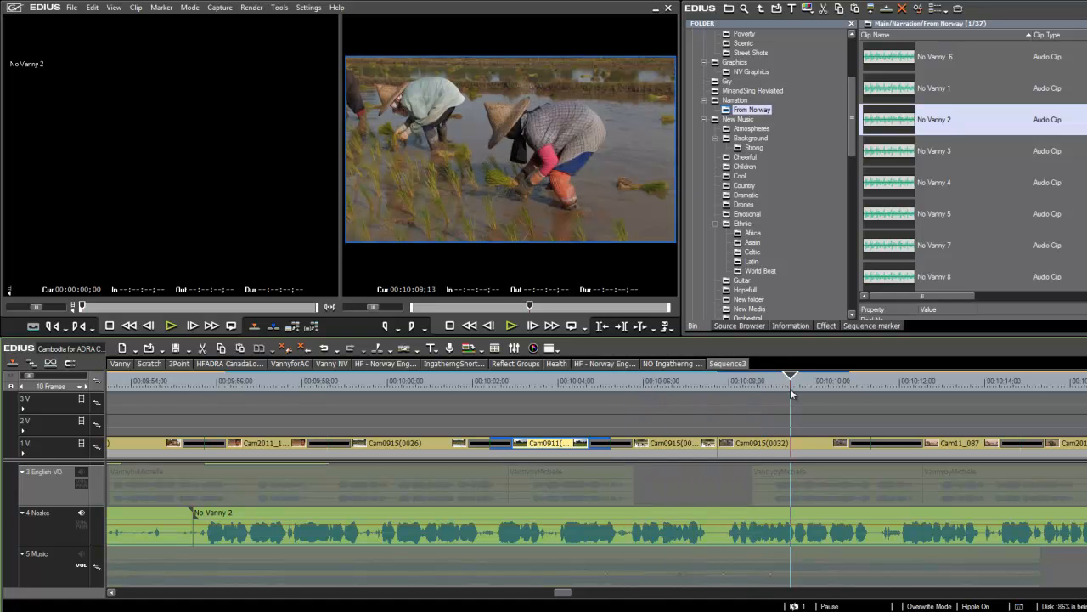
pyautogui.press('Right')
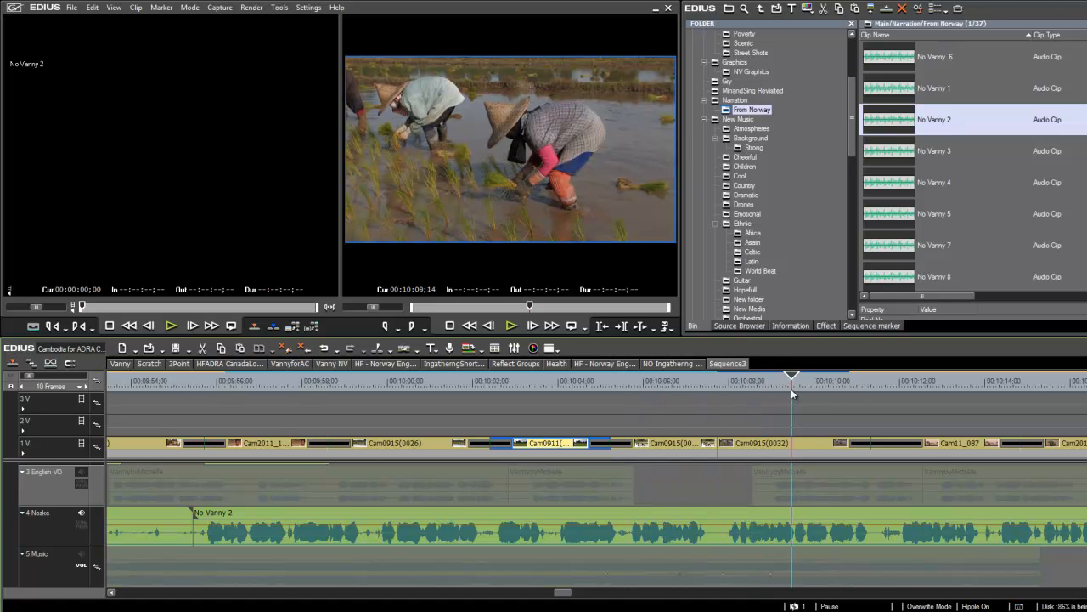
pyautogui.moveTo(791, 389); pyautogui.dragTo(521, 403)
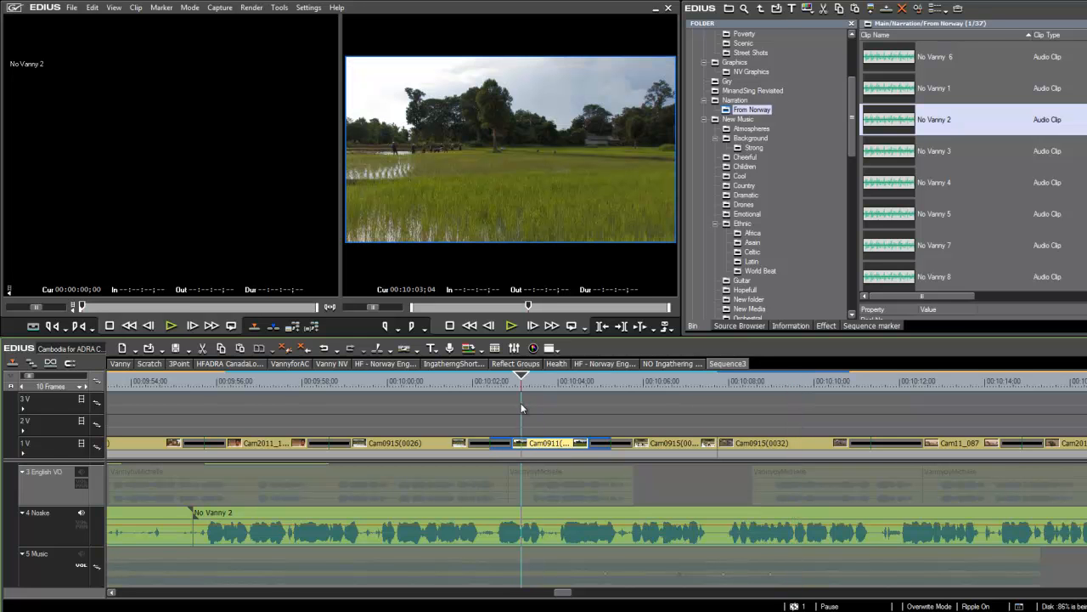
pyautogui.moveTo(521, 402); pyautogui.dragTo(538, 401)
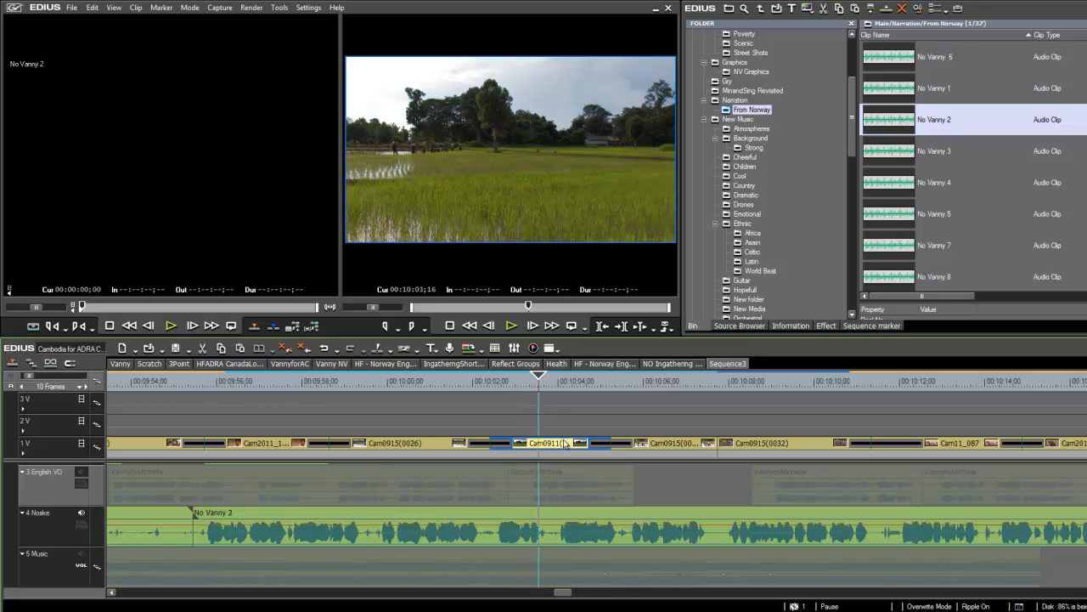
# - Try to move Cam0911(0065) later, in front of Cam0915(0032), in overwrite mode
pyautogui.moveTo(565, 443); pyautogui.dragTo(678, 442)
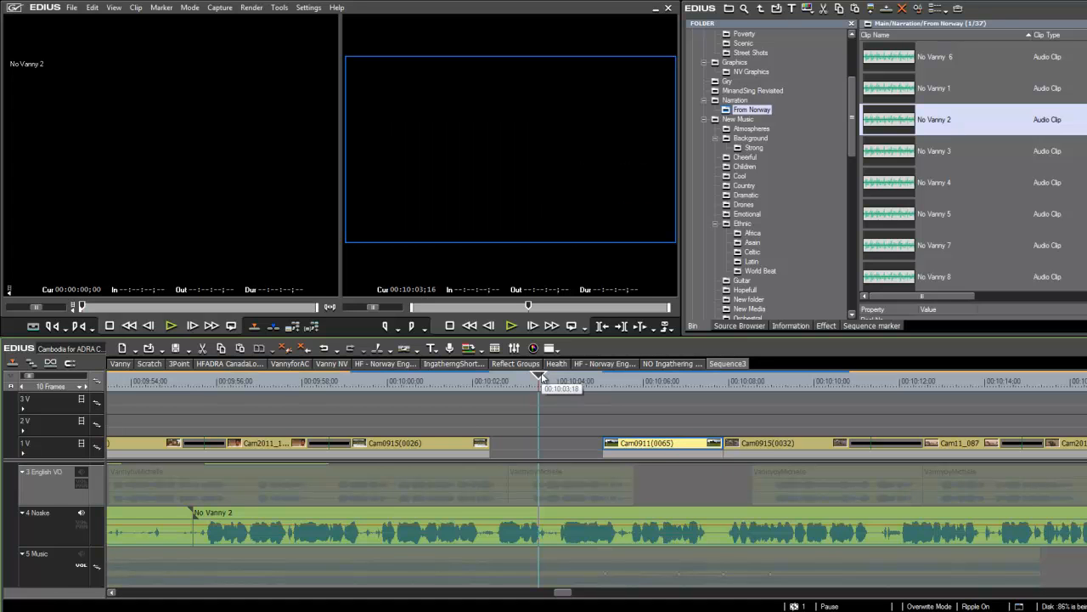
pyautogui.moveTo(541, 373); pyautogui.dragTo(653, 397)
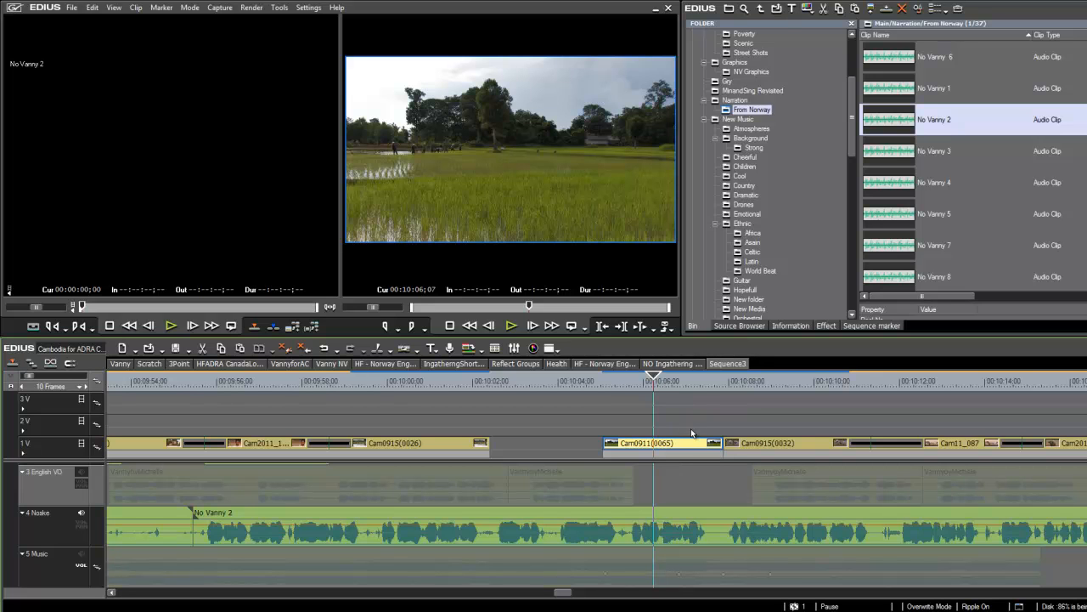
pyautogui.moveTo(654, 381); pyautogui.dragTo(446, 382)
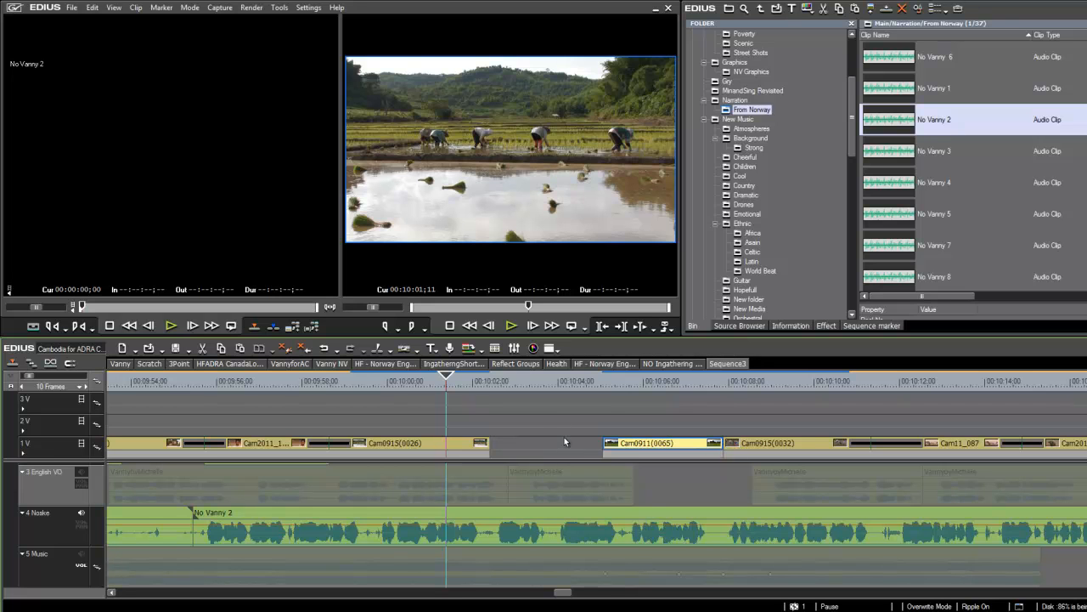
pyautogui.hotkey('ctrl', 'z')
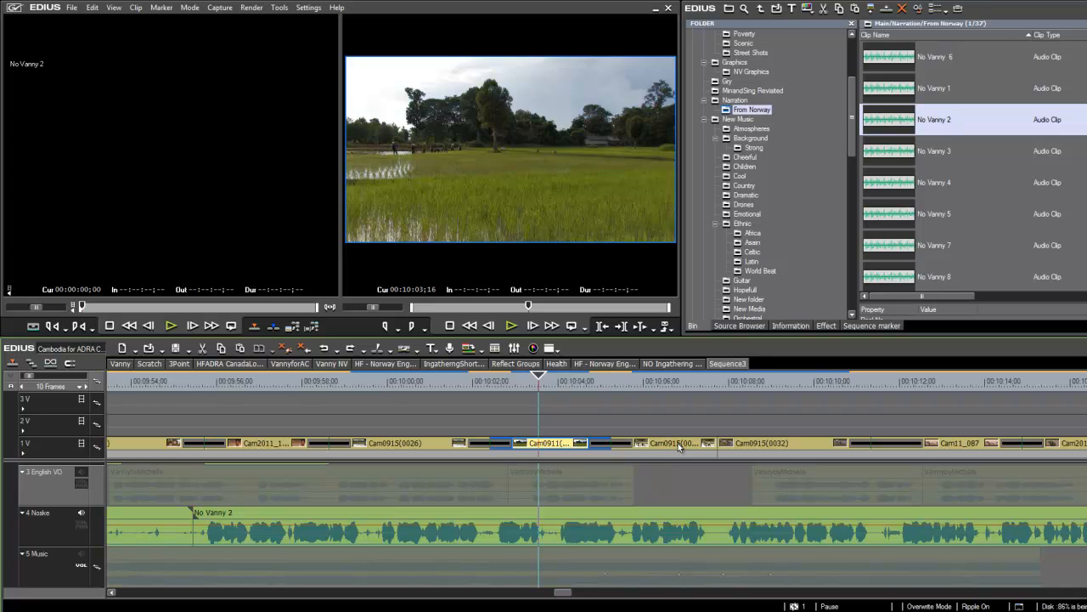
# - Switch to insert mode and move Cam0915(0028) ahead of Cam0911(0065), directly after Cam0915(0026)
pyautogui.click(670, 382)
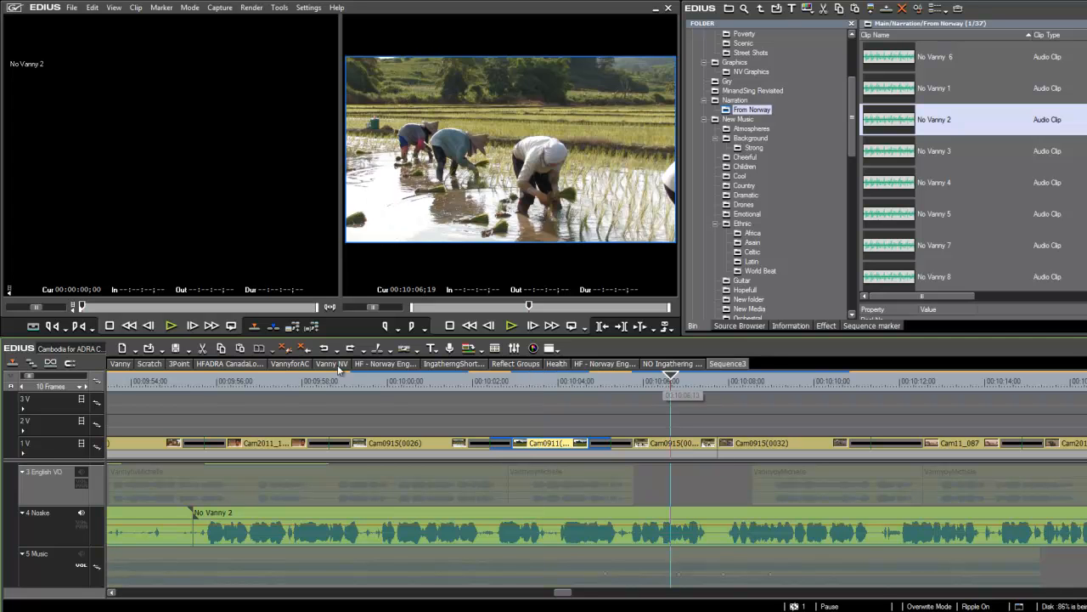
pyautogui.click(12, 362)
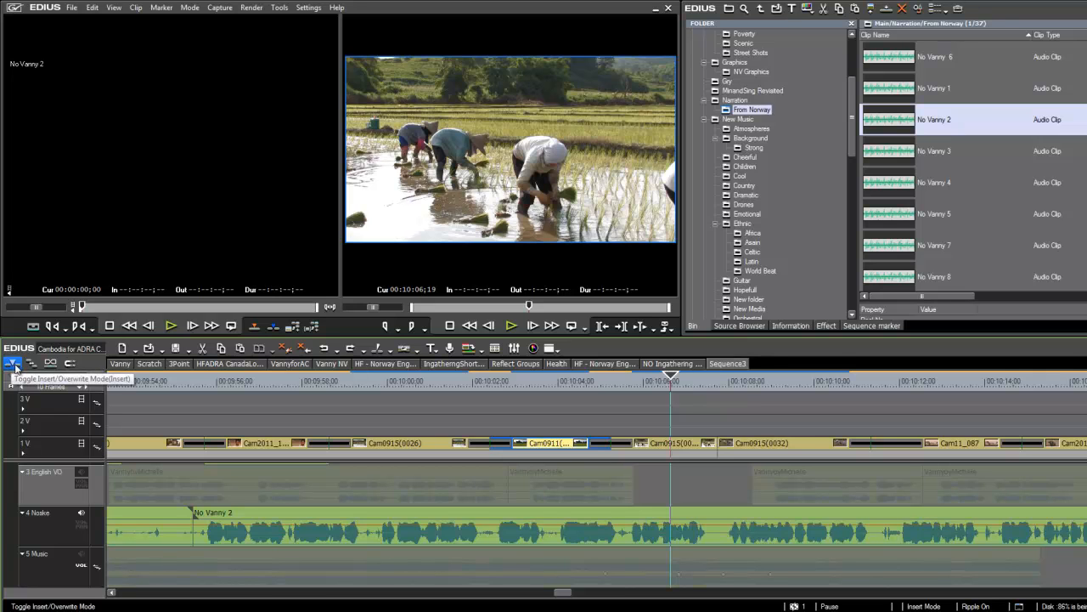
pyautogui.click(673, 448)
pyautogui.moveTo(694, 447); pyautogui.dragTo(605, 444)
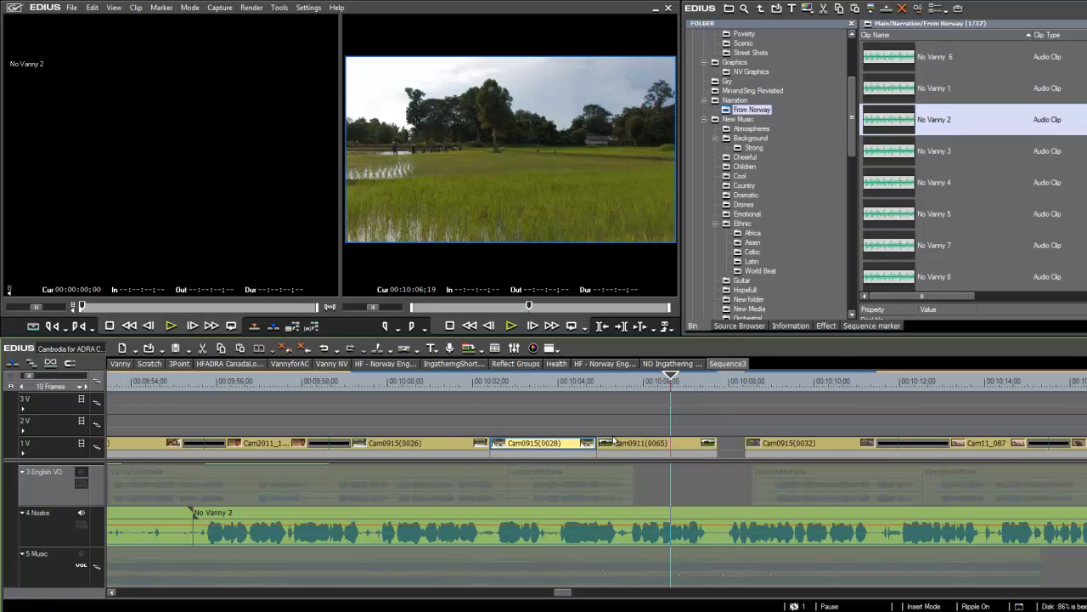
# - Play the reordered rice-field shots with the narration from about 00:10:00 to the gap after Cam0911(0065)
pyautogui.moveTo(672, 379); pyautogui.dragTo(402, 400)
pyautogui.press('space')
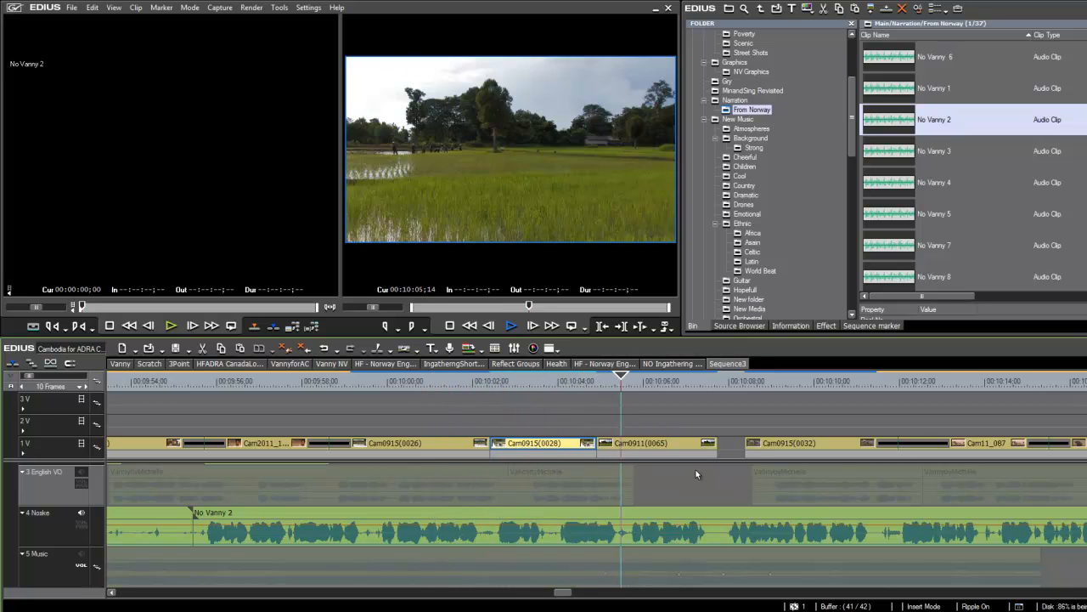
pyautogui.press('space')
# - Move Cam0915(0032) earlier to sit directly after Cam0911(0065) and play from just before their cut
pyautogui.moveTo(718, 379); pyautogui.dragTo(770, 397)
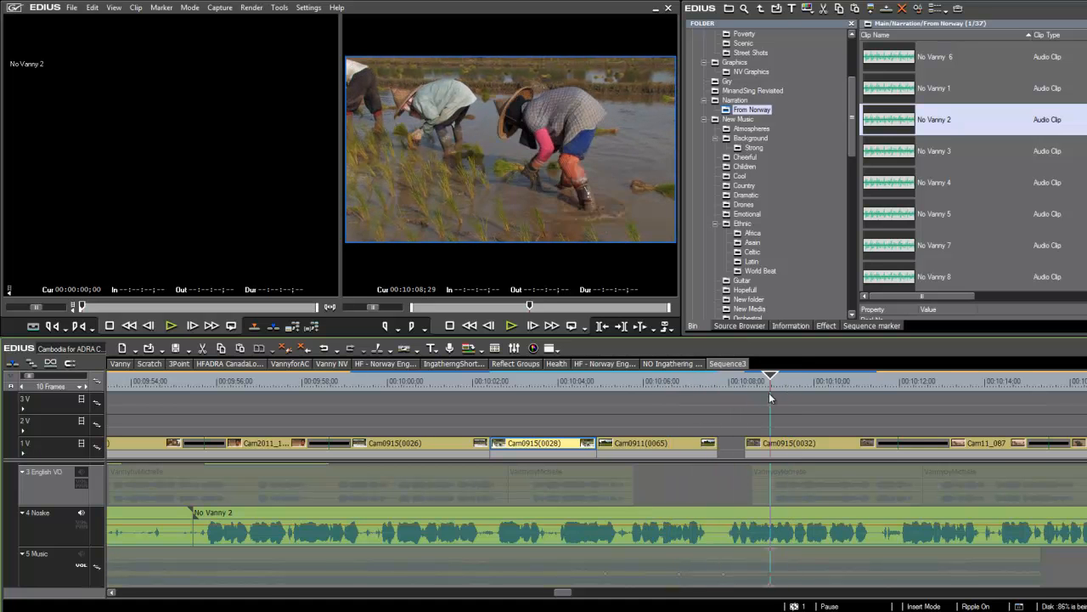
pyautogui.moveTo(805, 444); pyautogui.dragTo(773, 450)
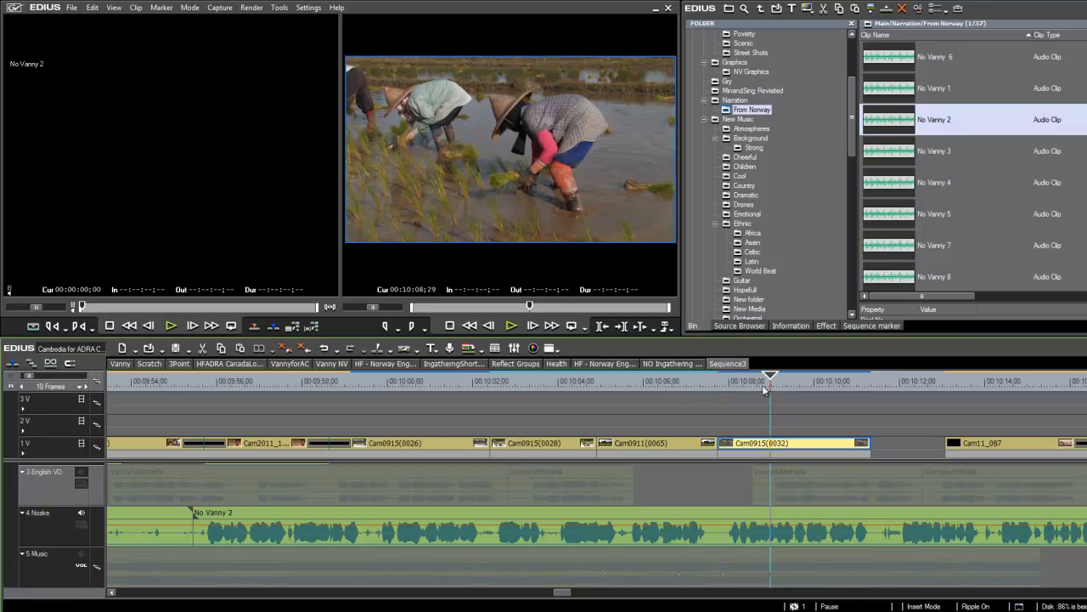
pyautogui.click(707, 388)
pyautogui.press('space')
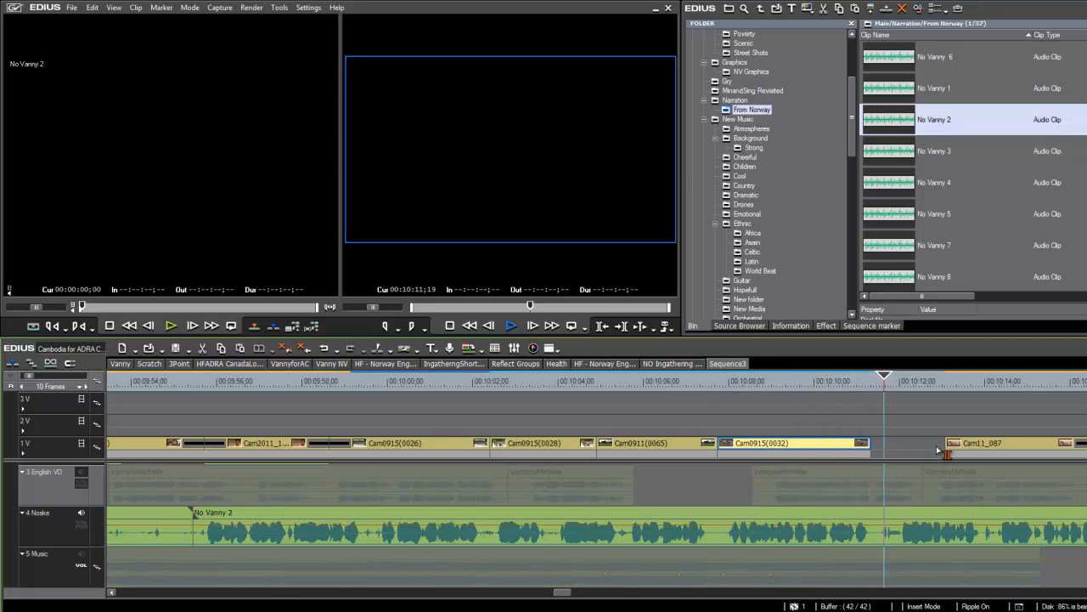
# - Move Cam11_087 earlier to sit directly after Cam0915(0032), and crossfade the cuts between the rice-field shots
pyautogui.press('space')
pyautogui.moveTo(1017, 440); pyautogui.dragTo(883, 456)
pyautogui.moveTo(978, 380); pyautogui.dragTo(884, 382)
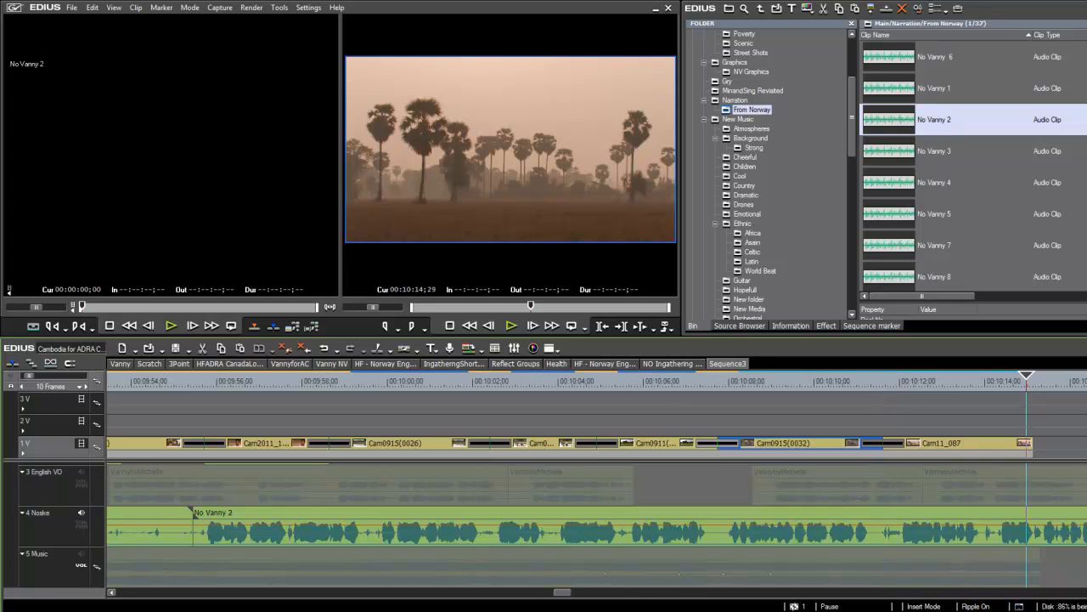
# - Line up Cam2011_13(0012) and the following shots behind Cam11_087 with crossfades, and play to the end of the No Vanny 2 narration
pyautogui.moveTo(564, 596); pyautogui.dragTo(574, 595)
pyautogui.moveTo(537, 393); pyautogui.dragTo(924, 450)
pyautogui.moveTo(586, 447); pyautogui.dragTo(519, 447)
pyautogui.press('space')
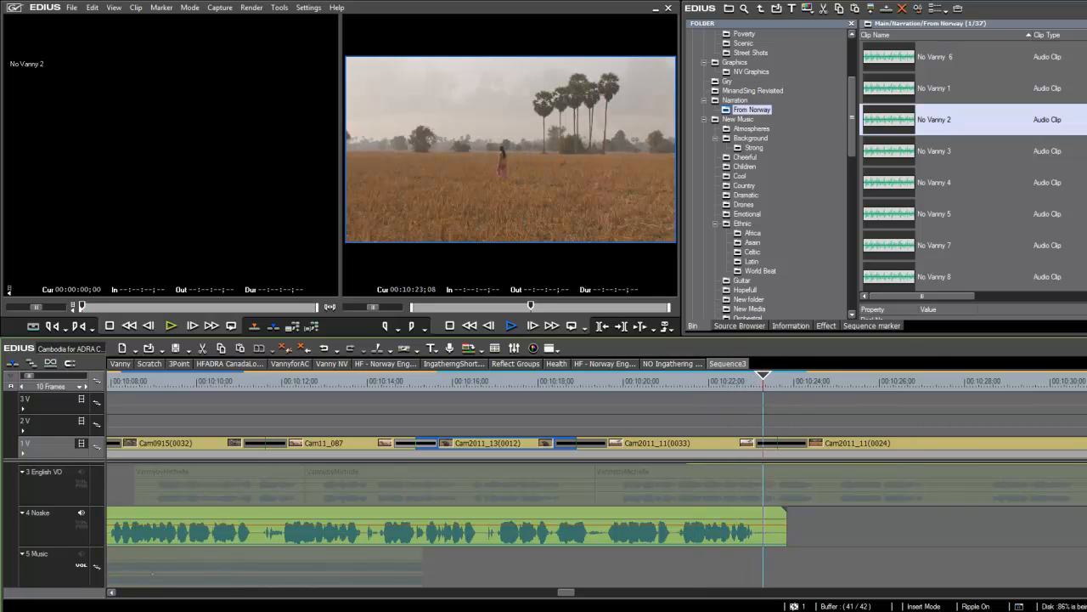
pyautogui.press('space')
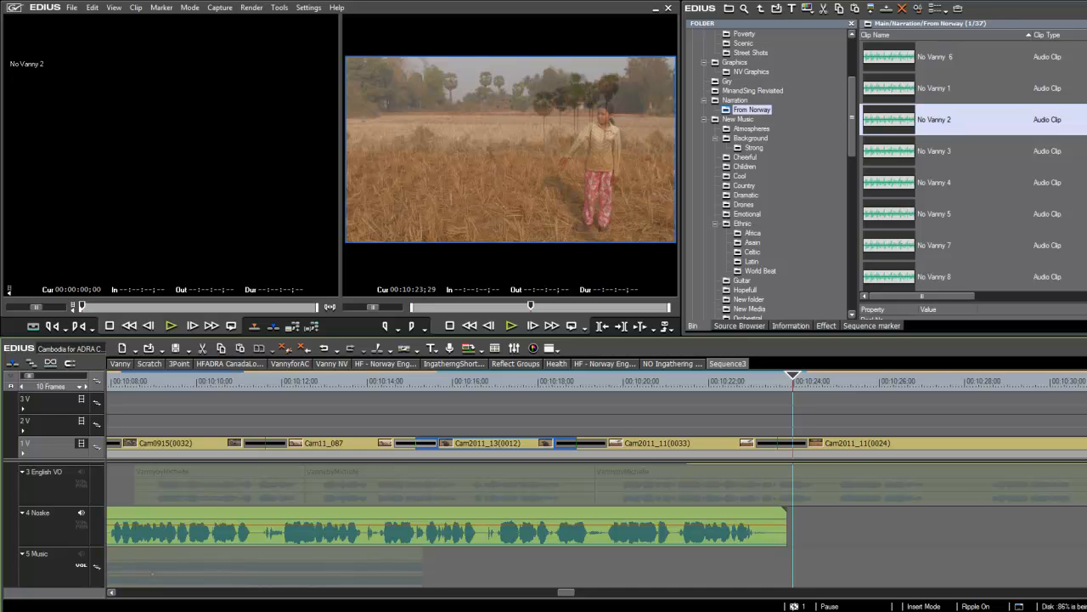
# - Place the No Vanny 3 narration on the Noske track directly after No Vanny 2 and play it against Cam2011_11(0024)
pyautogui.moveTo(897, 158); pyautogui.dragTo(816, 526)
pyautogui.press('space')
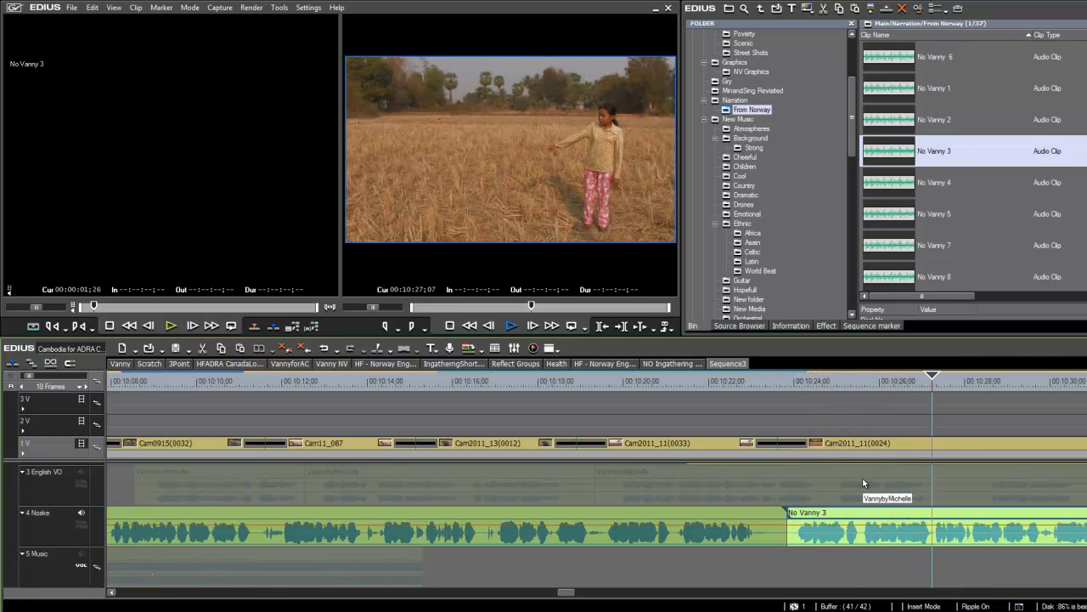
pyautogui.press('space')
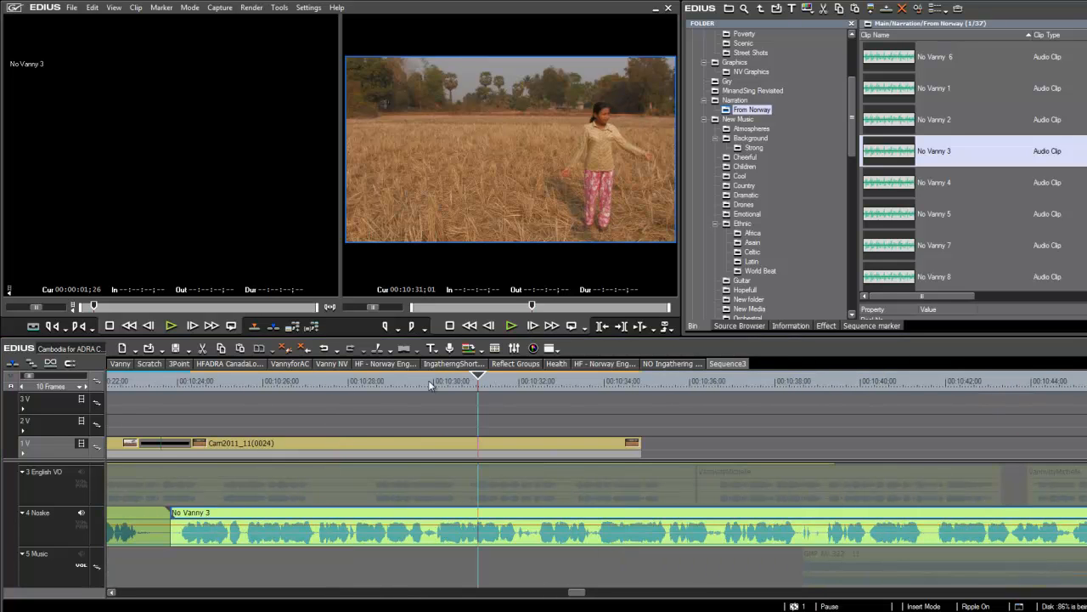
# - Scrub and play Cam2011_11(0024) between about 00:10:32 and 00:10:34 to compare the gestures with the narration
pyautogui.moveTo(479, 379); pyautogui.dragTo(603, 388)
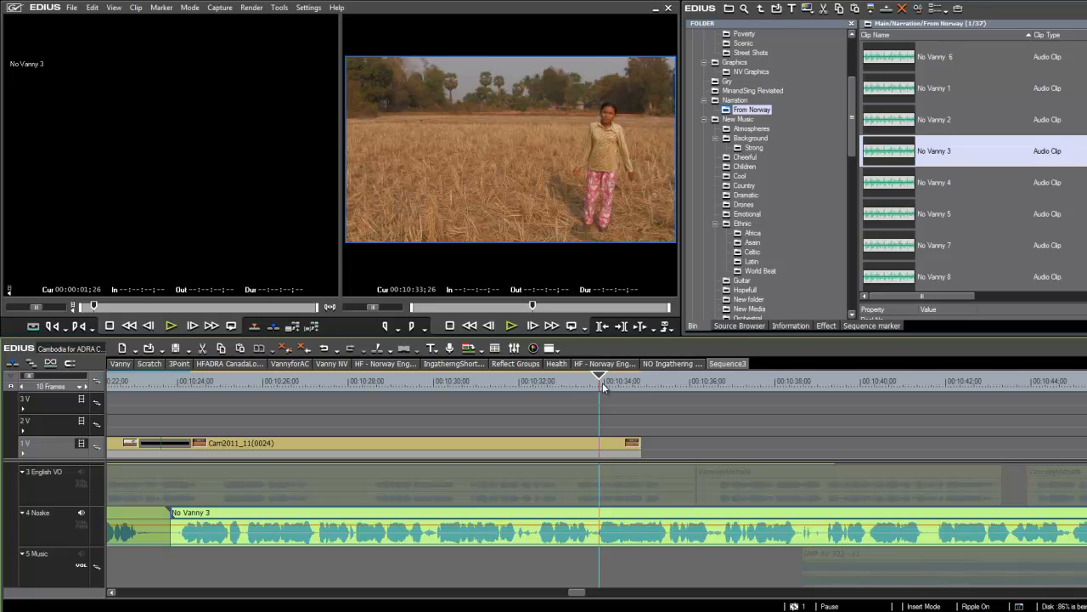
pyautogui.moveTo(600, 379); pyautogui.dragTo(517, 383)
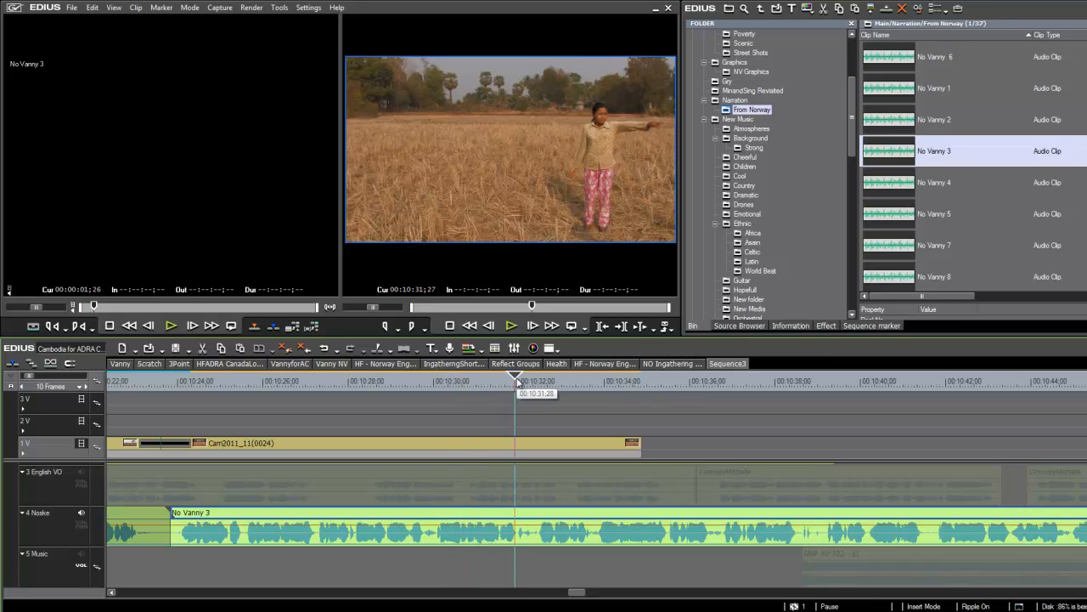
pyautogui.press('space')
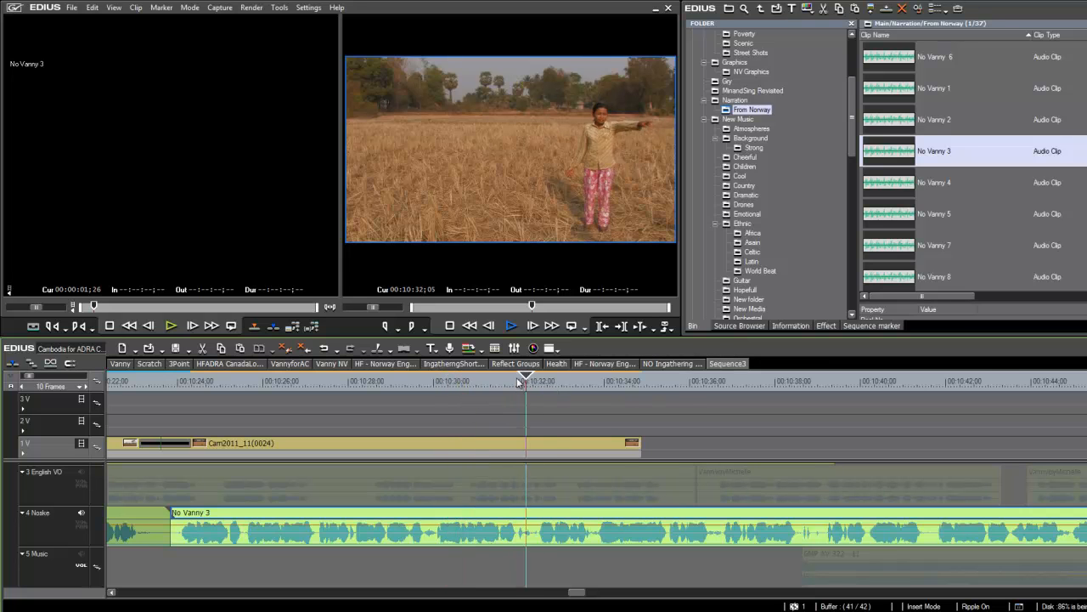
pyautogui.press('space')
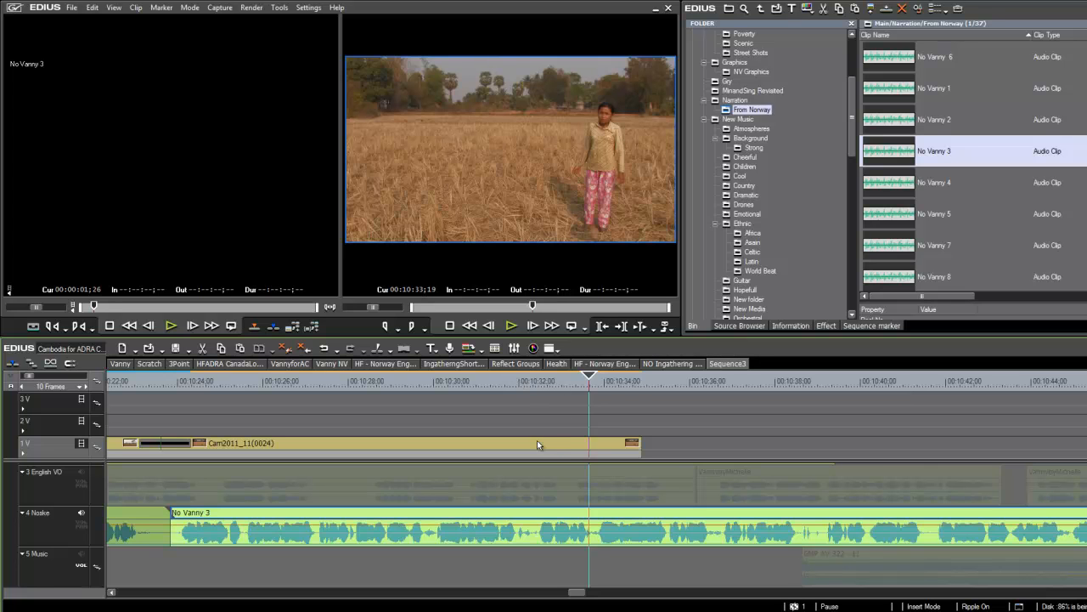
# - Enlarge the timeline area to show all audio tracks, and switch to overwrite mode with the playhead at about 00:10:33;25
pyautogui.scroll(2, 465, 501)
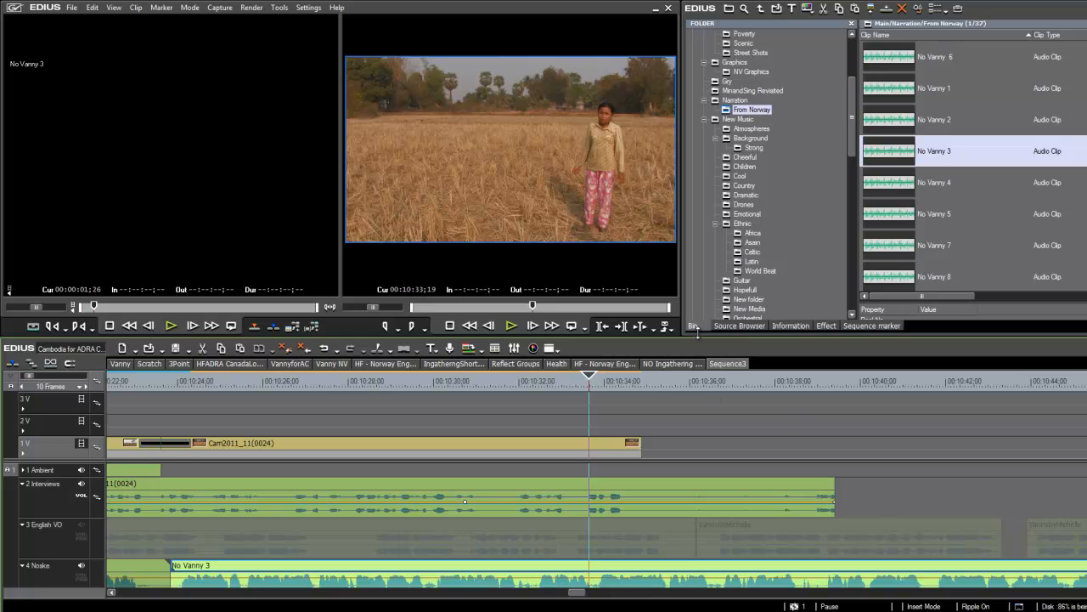
pyautogui.moveTo(693, 338); pyautogui.dragTo(685, 185)
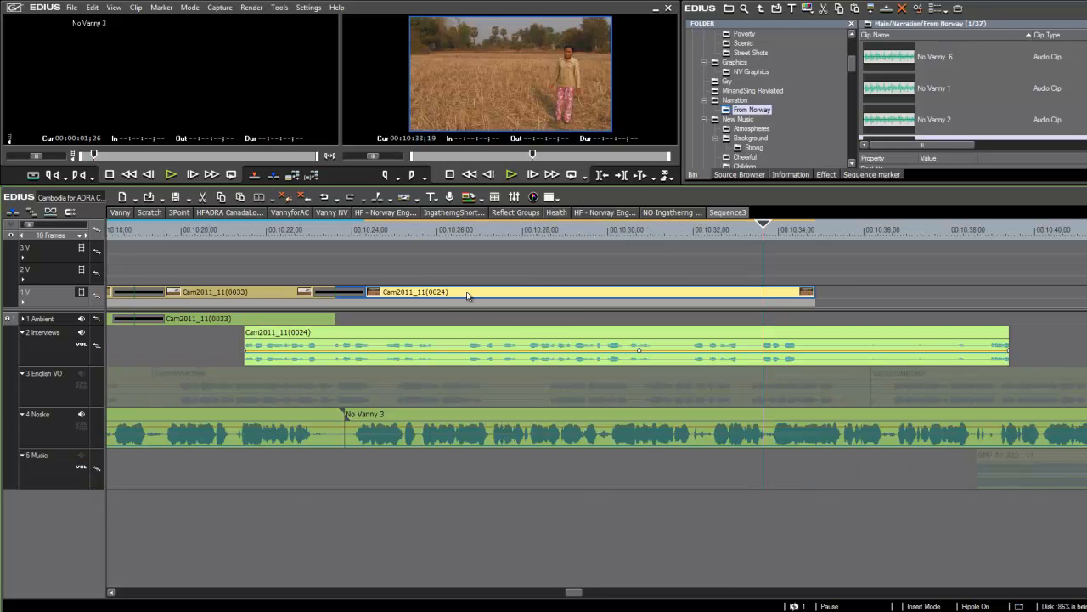
pyautogui.press('Insert')
pyautogui.moveTo(763, 223); pyautogui.dragTo(769, 248)
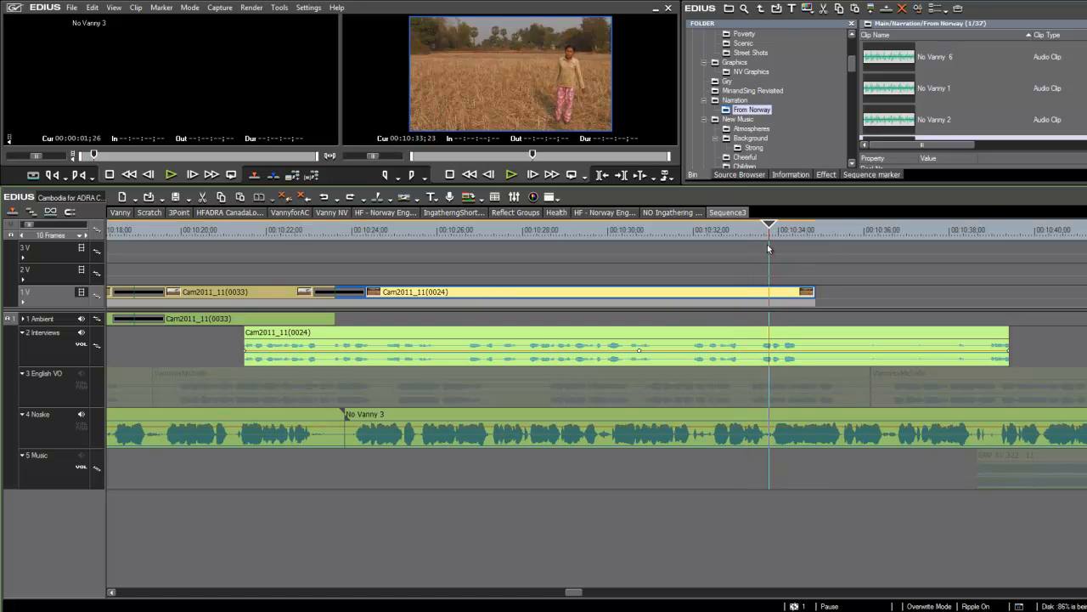
pyautogui.press('/')
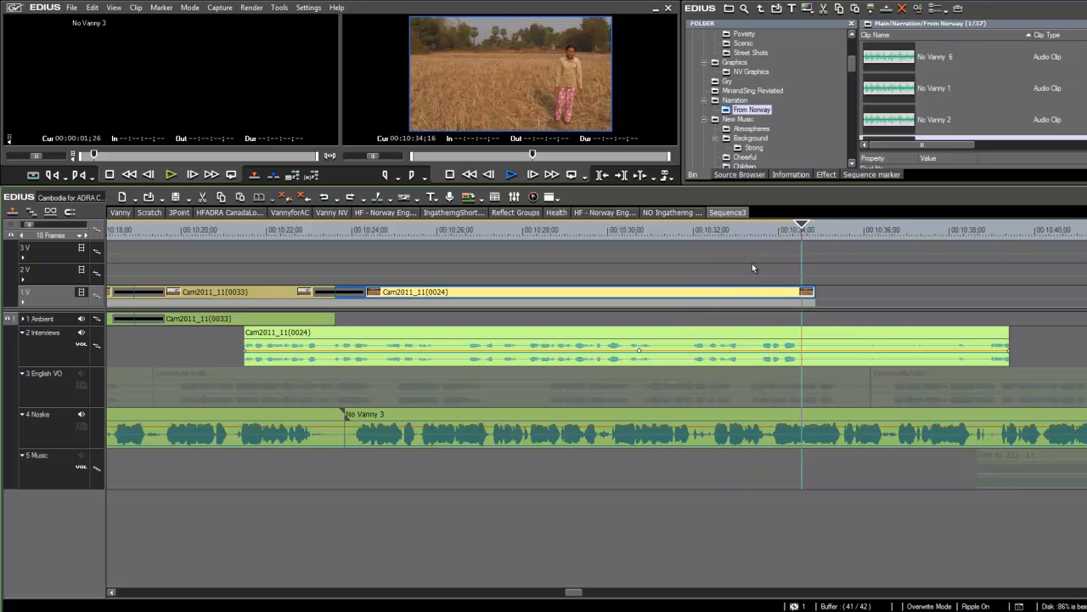
pyautogui.moveTo(812, 226); pyautogui.dragTo(771, 261)
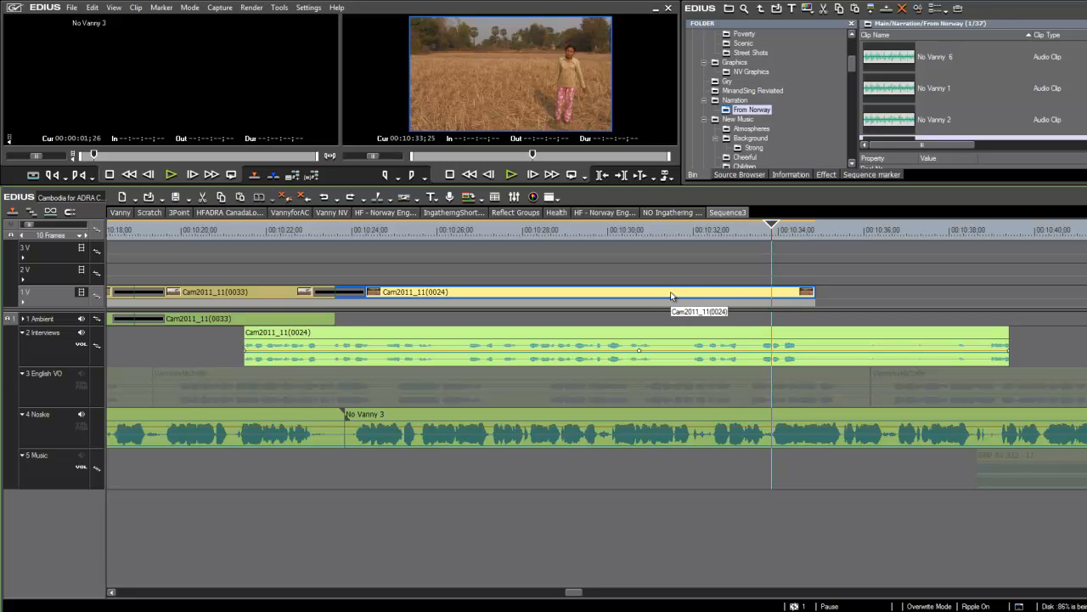
# - Move Cam2011_11(0024) with its interview audio about three seconds later, extend its start back to Cam2011_11(0033), and play it through
pyautogui.moveTo(658, 292); pyautogui.dragTo(712, 294)
pyautogui.click(656, 230)
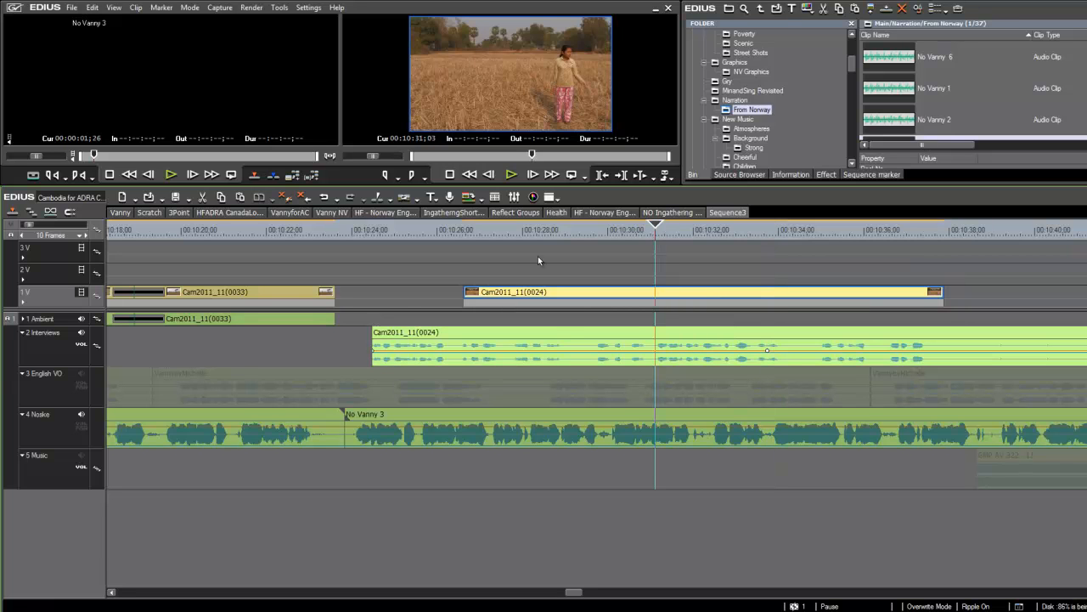
pyautogui.moveTo(471, 293); pyautogui.dragTo(339, 290)
pyautogui.moveTo(393, 230); pyautogui.dragTo(331, 233)
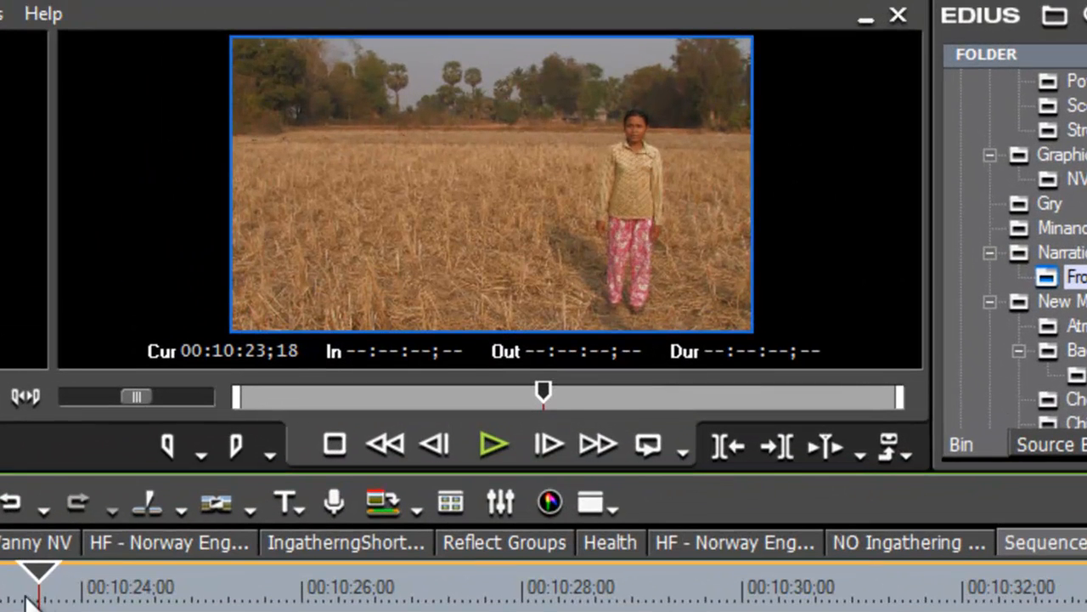
pyautogui.press('space')
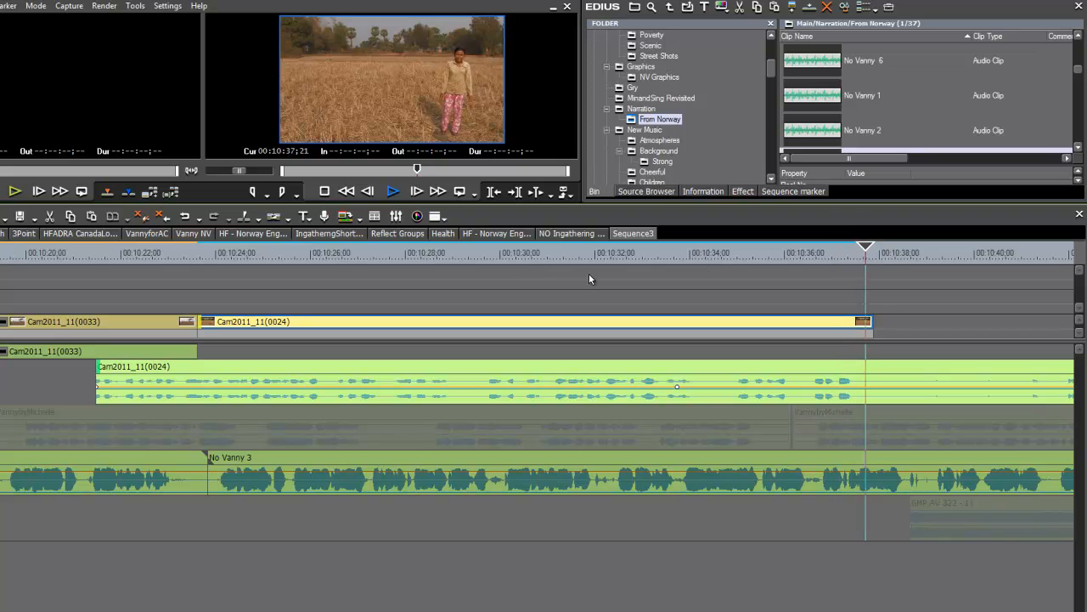
pyautogui.press('space')
pyautogui.moveTo(880, 253); pyautogui.dragTo(837, 262)
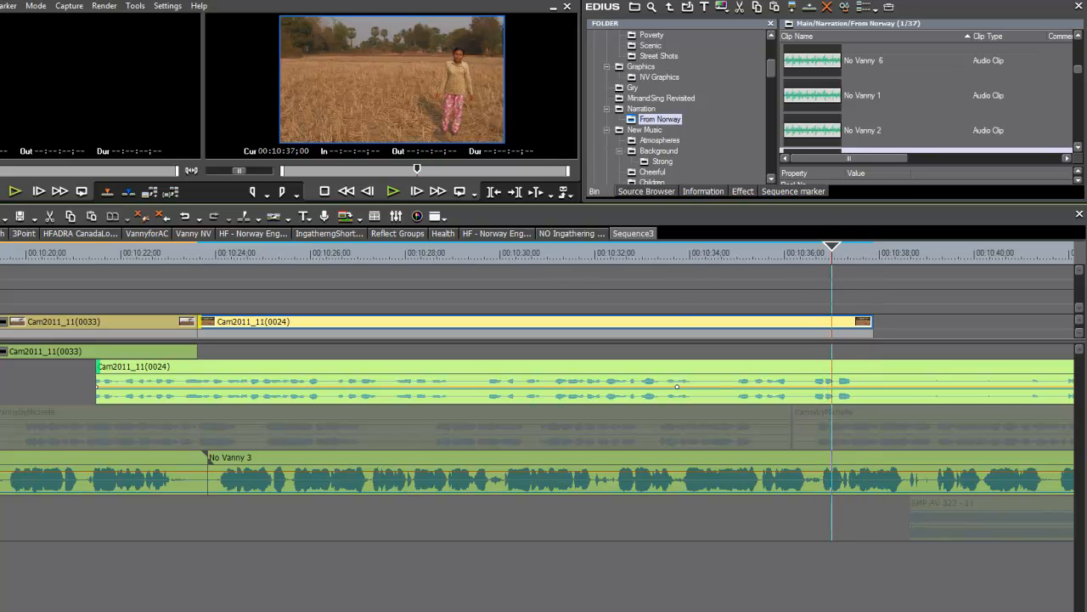
# - Find the next picture clip further along the timeline, Cam0911(0065), and place it directly after Cam2011_11(0024)
pyautogui.hscroll(20, 537, 390)
pyautogui.hscroll(-16, 537, 390)
pyautogui.hscroll(9, 537, 391)
pyautogui.hscroll(-3, 537, 391)
pyautogui.moveTo(1043, 322); pyautogui.dragTo(175, 323)
pyautogui.moveTo(100, 266); pyautogui.dragTo(131, 262)
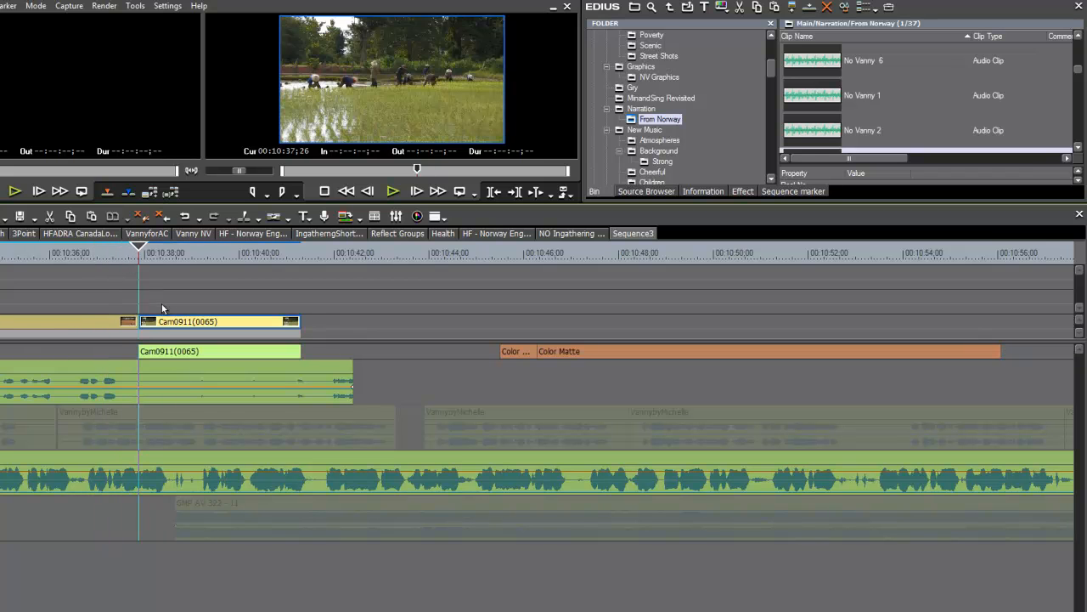
# - Shift Cam0911(0065) slightly earlier to about 00:10:37;14, add a crossfade at its start, and play across the transition
pyautogui.moveTo(163, 327); pyautogui.dragTo(145, 327)
pyautogui.click(123, 261)
pyautogui.hotkey('ctrl', 'p')
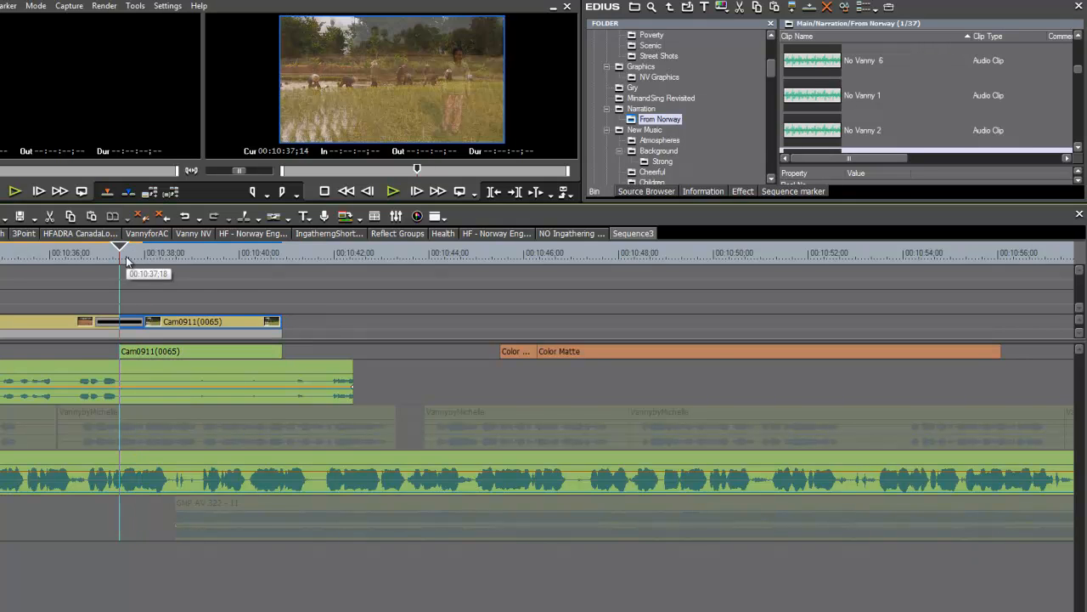
pyautogui.press('space')
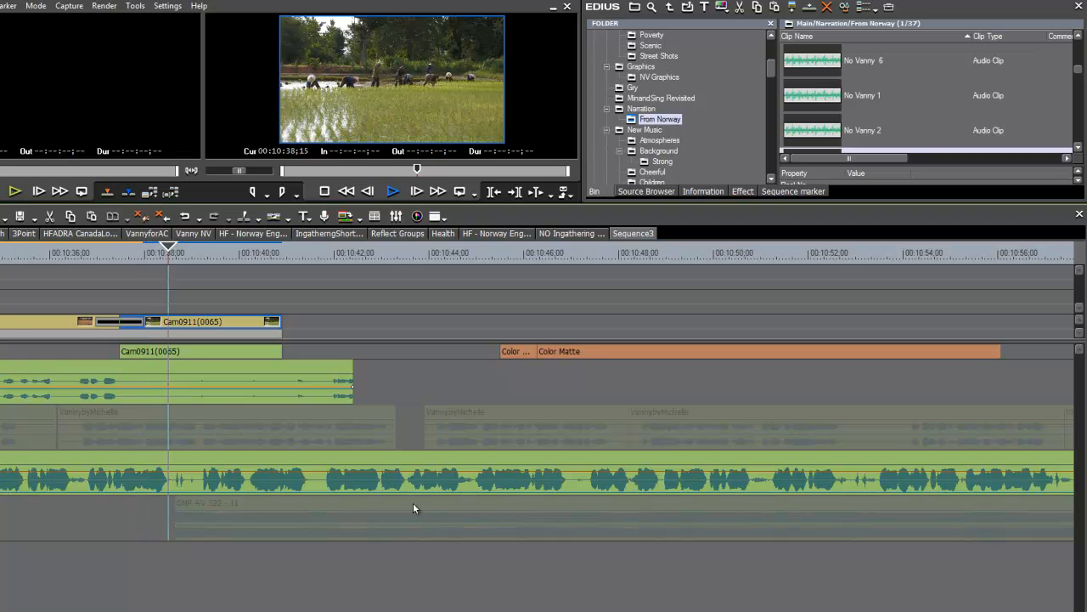
pyautogui.press('space')
# - Move the next two interview shots, Cam2011_11(0024) and Cam2011_11(0020), together to directly after Cam0911(0065), and play them
pyautogui.hotkey('ctrl', '-')
pyautogui.hotkey('ctrl', '-')
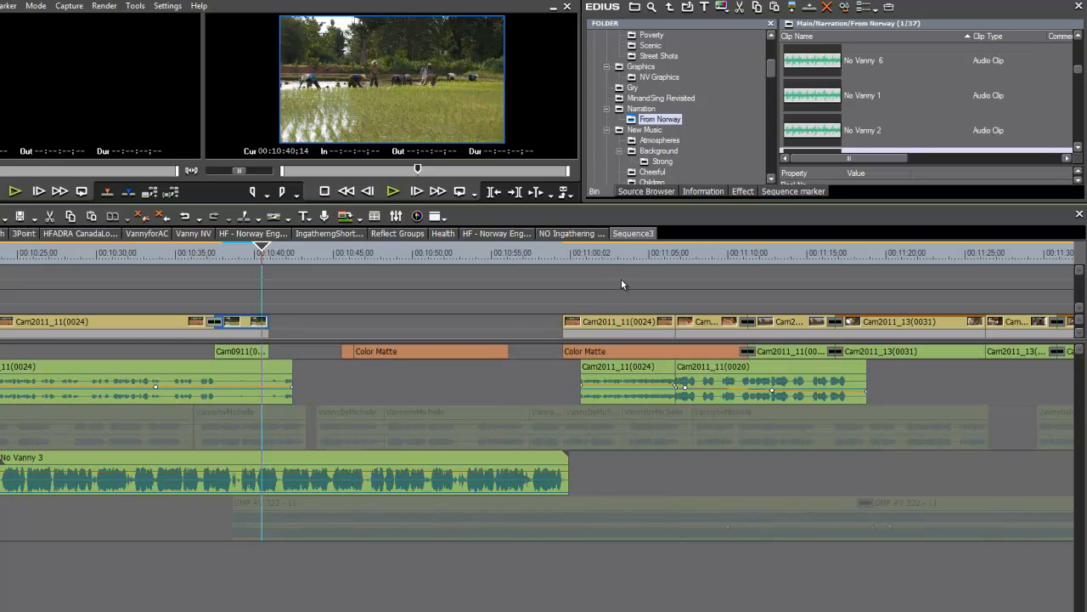
pyautogui.click(679, 322)
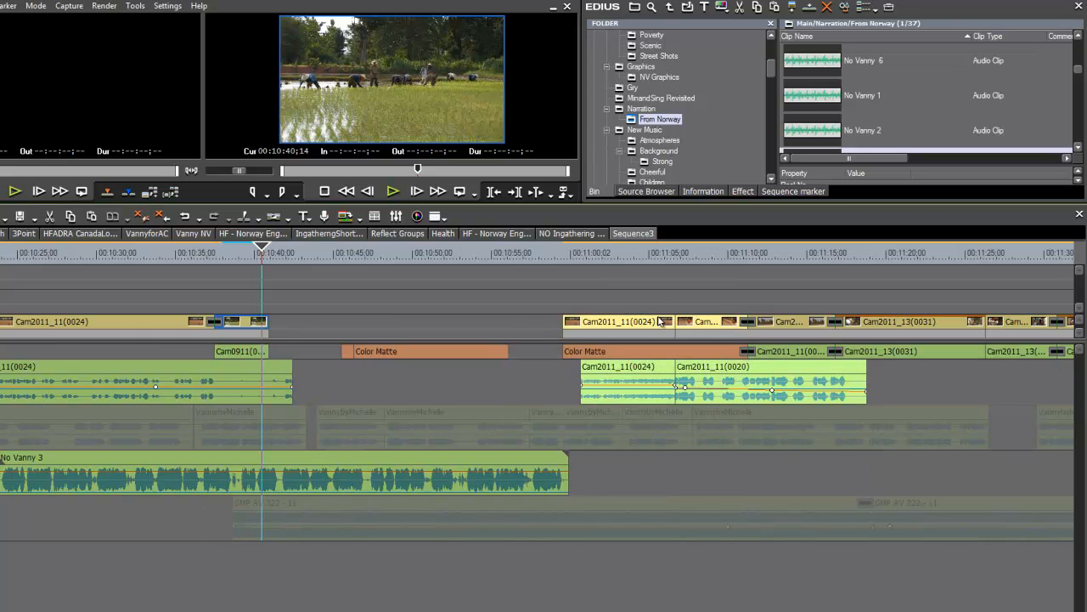
pyautogui.moveTo(650, 323); pyautogui.dragTo(362, 322)
pyautogui.moveTo(262, 254); pyautogui.dragTo(363, 262)
pyautogui.press('space')
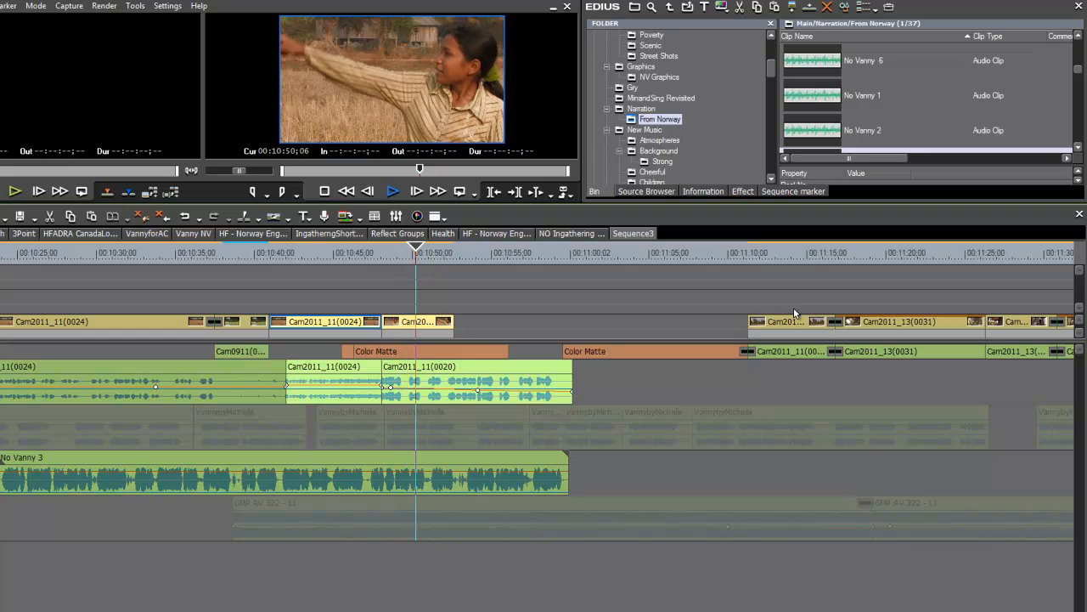
pyautogui.press('space')
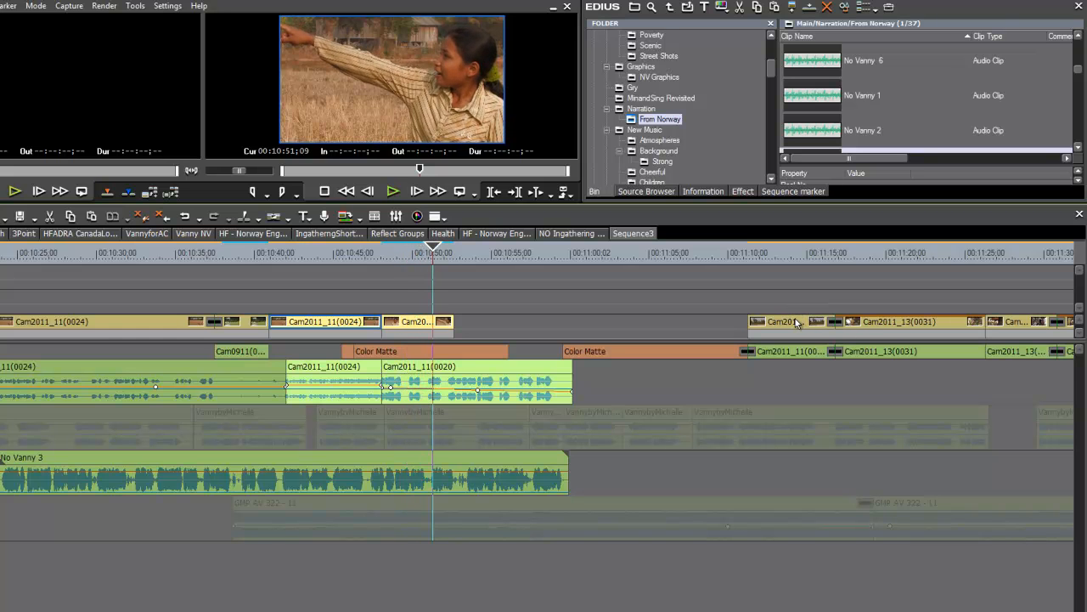
# - Move the palm-tree shot Cam2011_11(0024) directly after Cam2011_11(0020) and extend its end to the end of the No Vanny 3 narration
pyautogui.moveTo(796, 323); pyautogui.dragTo(504, 322)
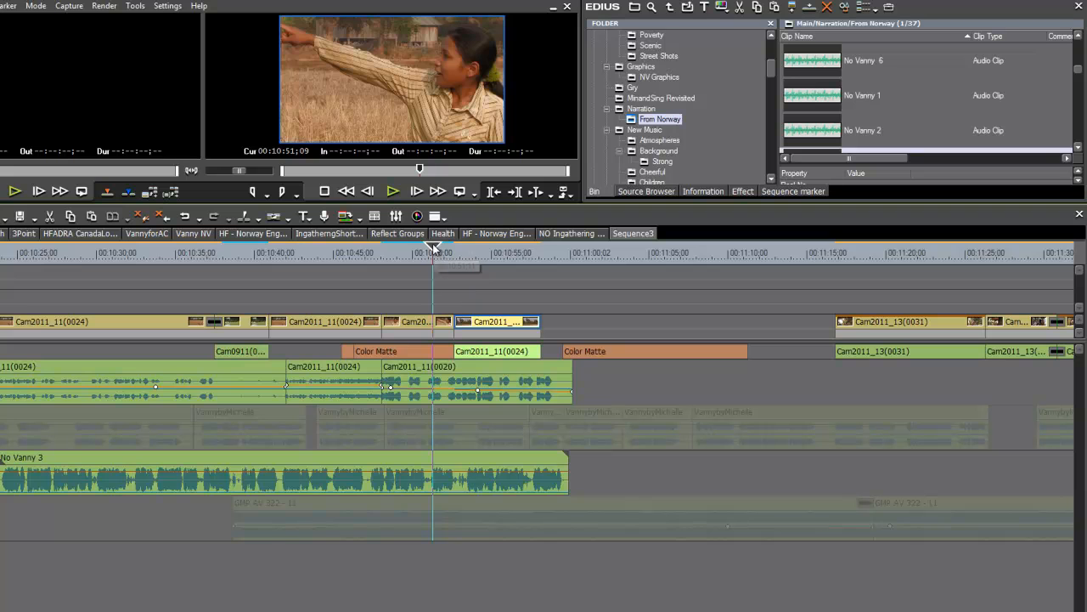
pyautogui.moveTo(434, 252); pyautogui.dragTo(489, 264)
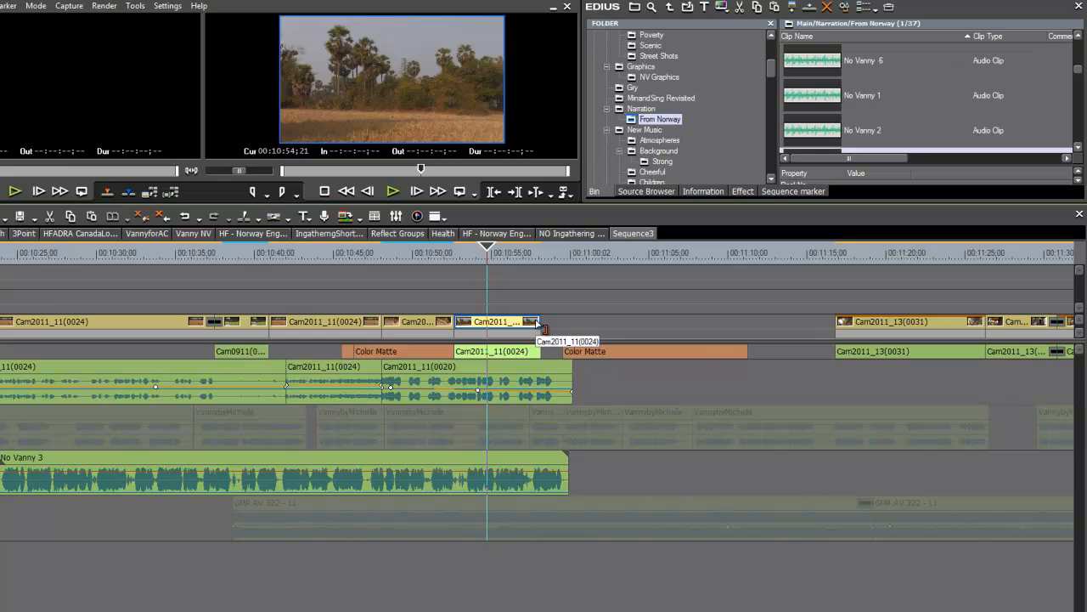
pyautogui.moveTo(538, 323); pyautogui.dragTo(538, 328)
pyautogui.moveTo(484, 247); pyautogui.dragTo(500, 279)
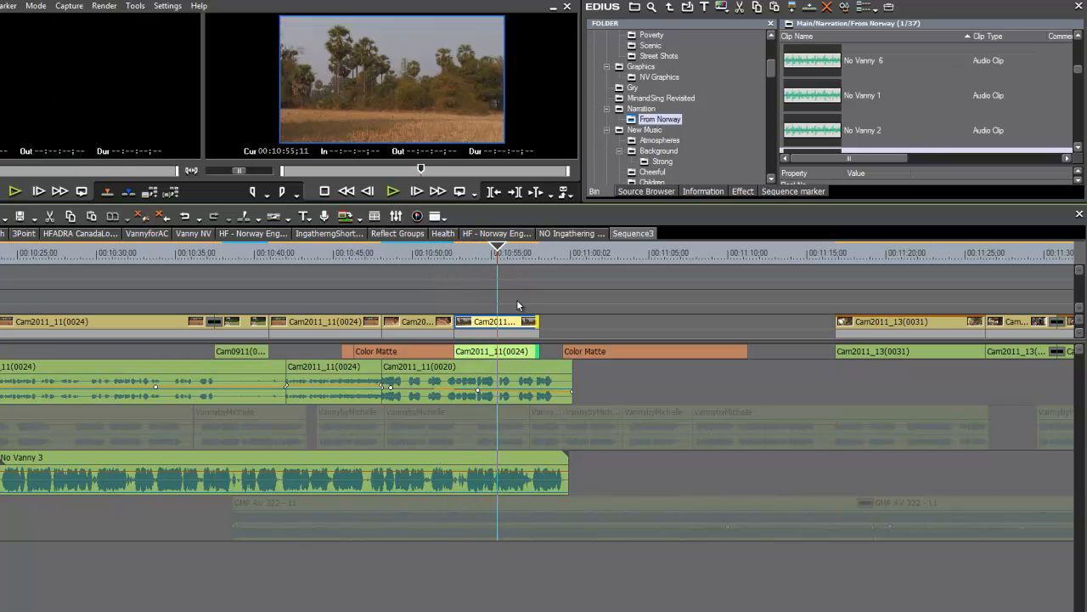
pyautogui.moveTo(537, 328); pyautogui.dragTo(571, 330)
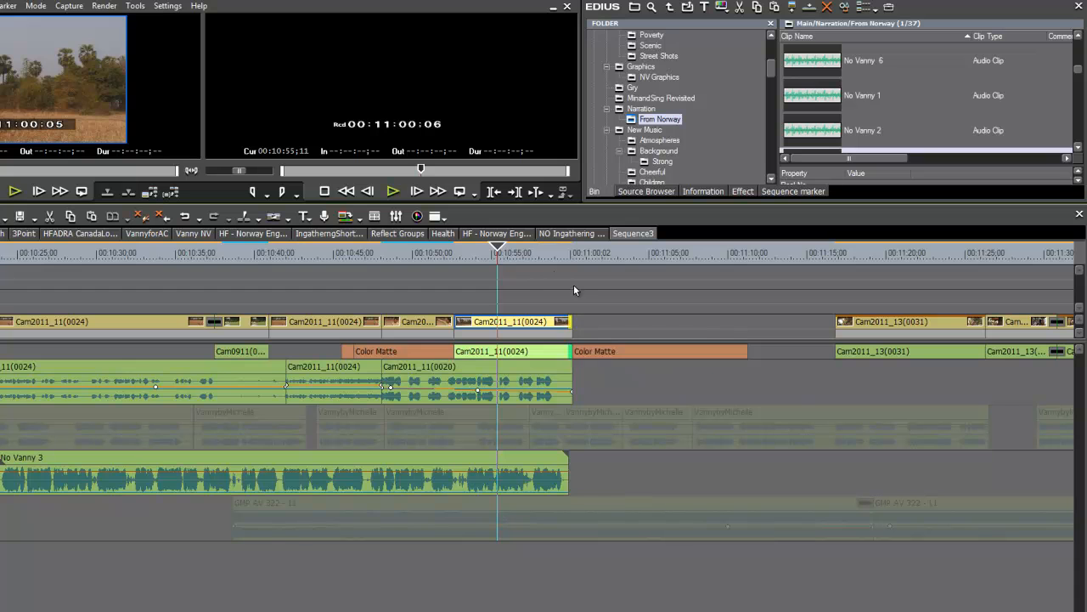
# - Add crossfades at the start of the palm-tree shot and at the cut after Cam0911(0065)
pyautogui.moveTo(499, 255); pyautogui.dragTo(324, 291)
pyautogui.hotkey('ctrl', 'p')
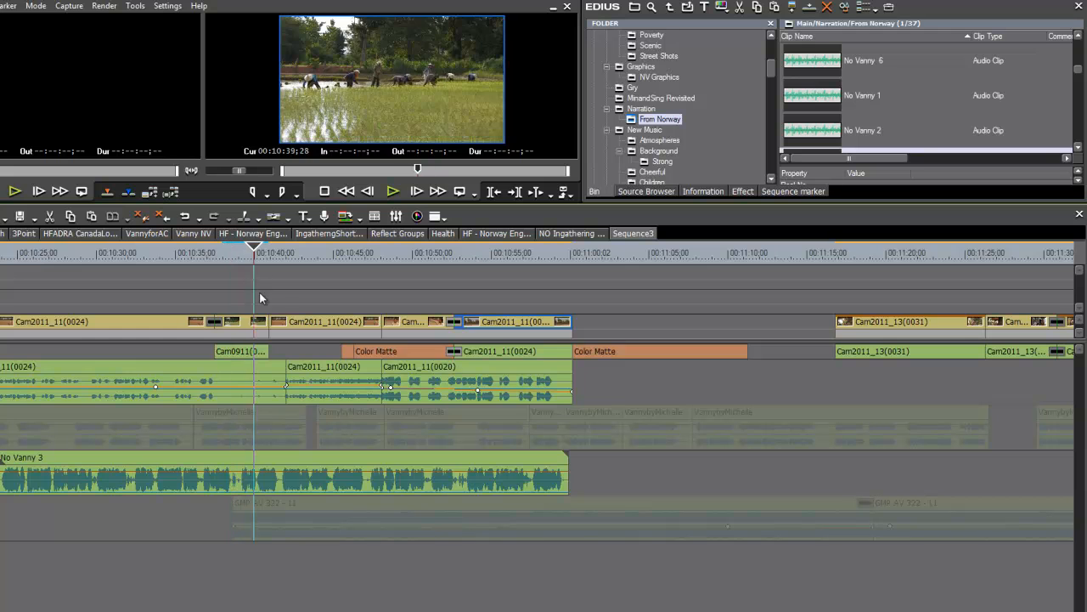
pyautogui.moveTo(277, 292); pyautogui.dragTo(276, 291)
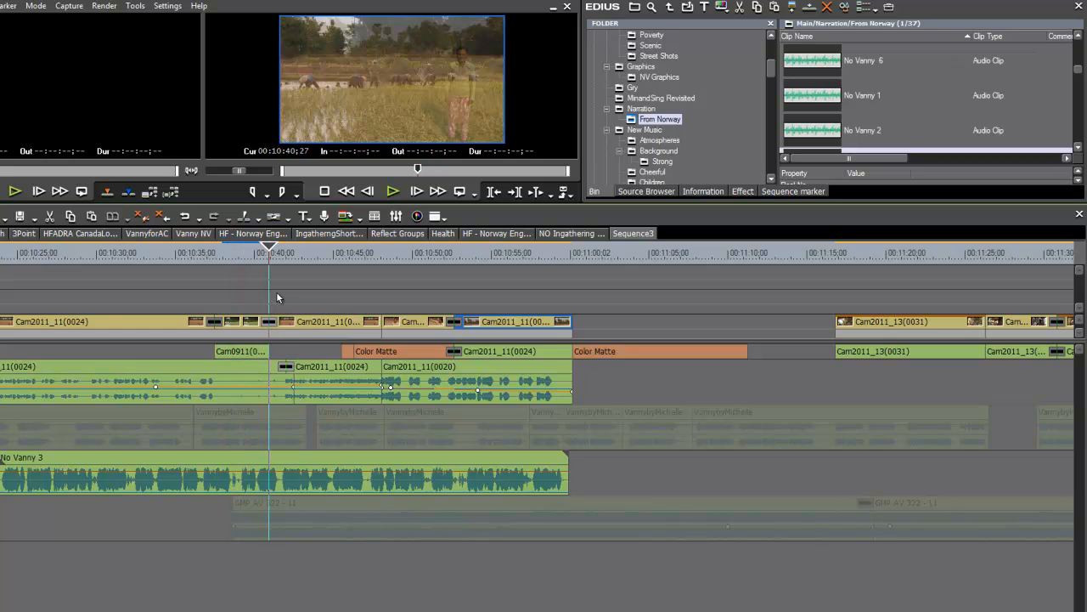
# - Play and scrub the rebuilt section from the cut after Cam0911(0065) to the end of the palm-tree shot
pyautogui.press('space')
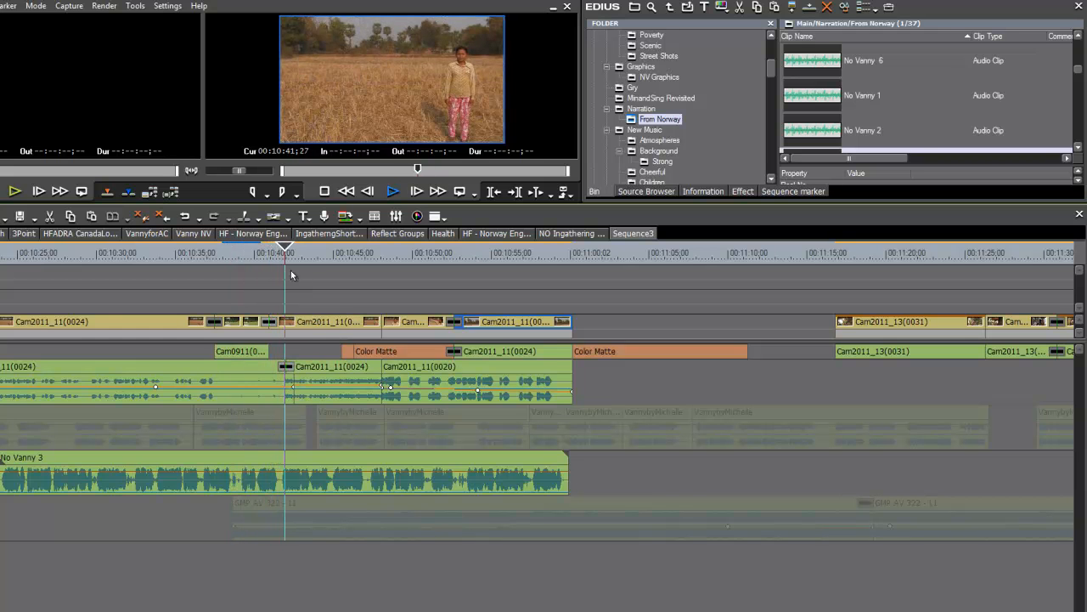
pyautogui.moveTo(300, 259); pyautogui.dragTo(371, 266)
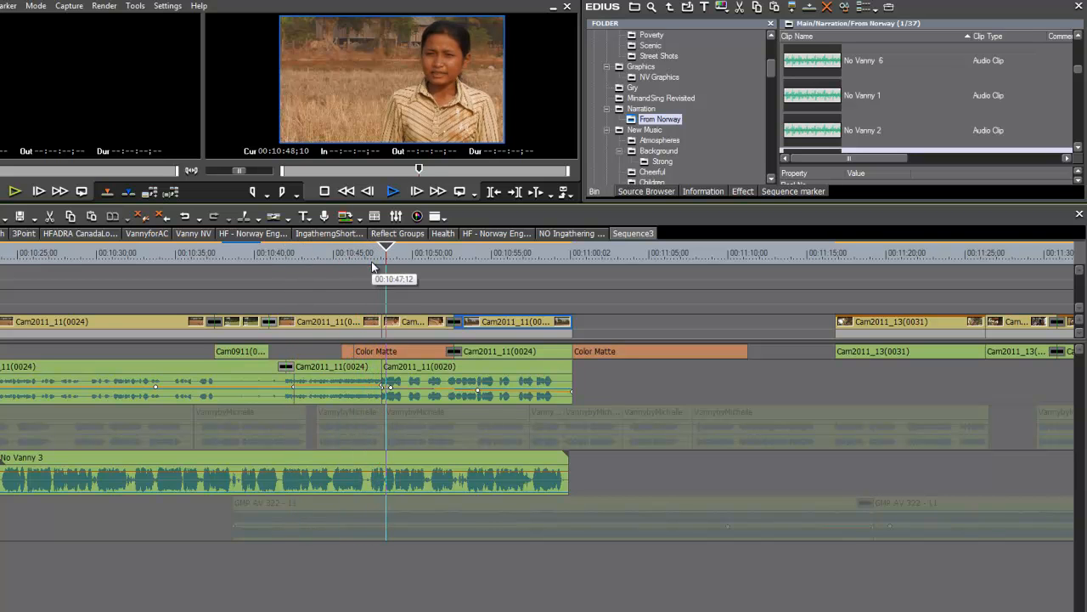
pyautogui.click(399, 247)
pyautogui.moveTo(399, 247); pyautogui.dragTo(368, 259)
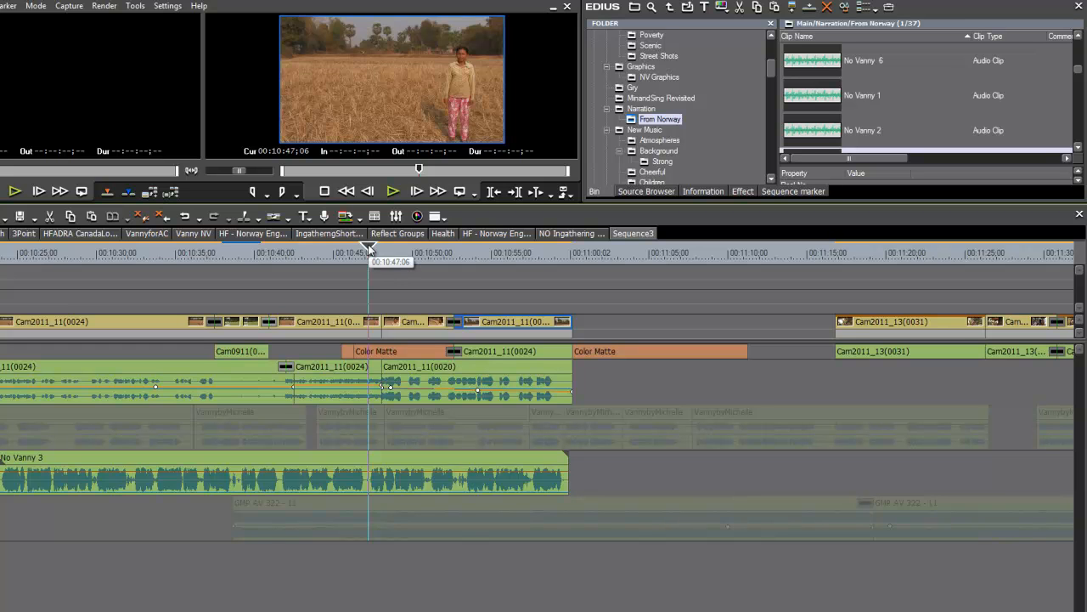
pyautogui.moveTo(369, 249); pyautogui.dragTo(573, 267)
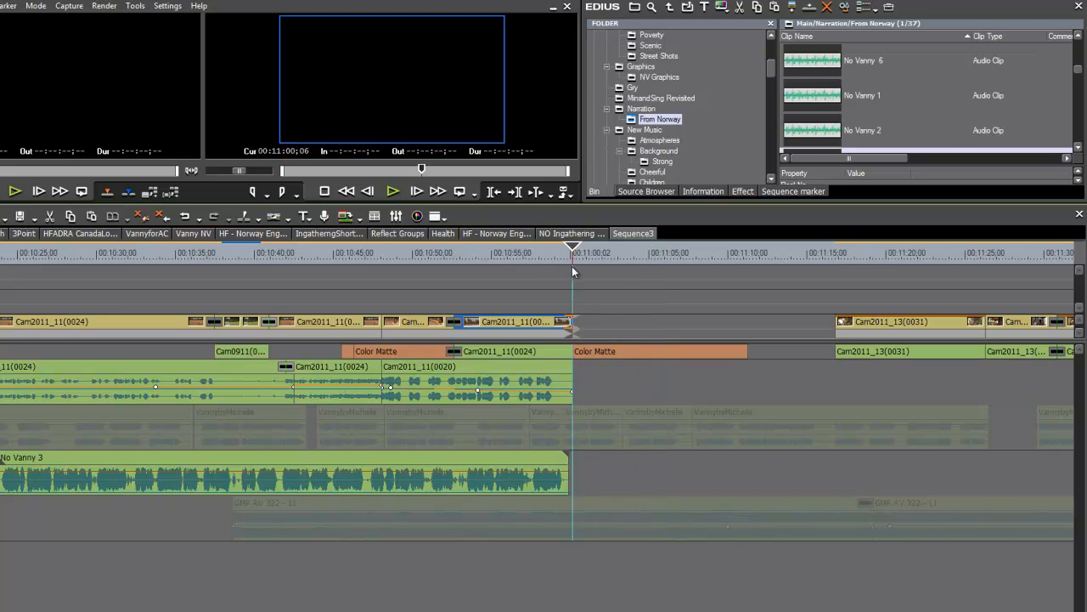
# - Place the No Vanny 4 narration clip on the Noake track at the end of the palm-tree shot, and play its opening
pyautogui.click(1079, 147)
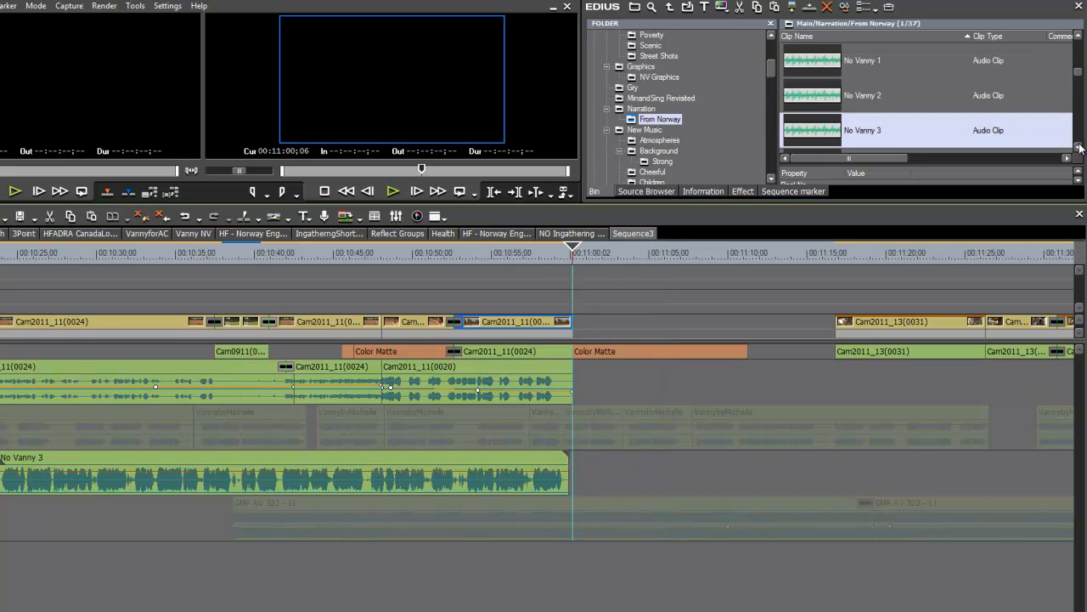
pyautogui.moveTo(858, 61); pyautogui.dragTo(514, 493)
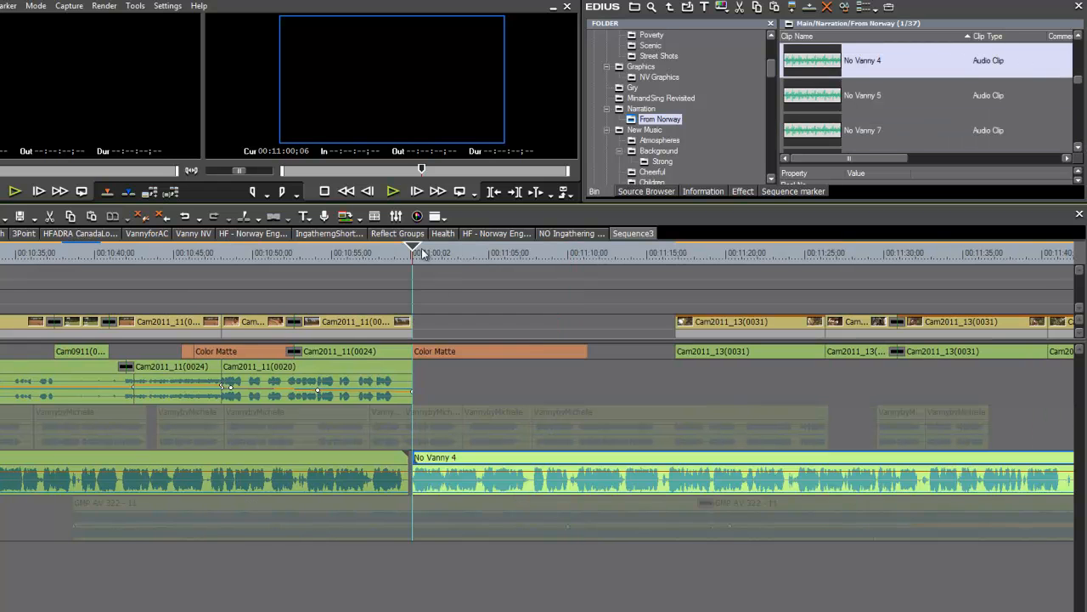
pyautogui.press('space')
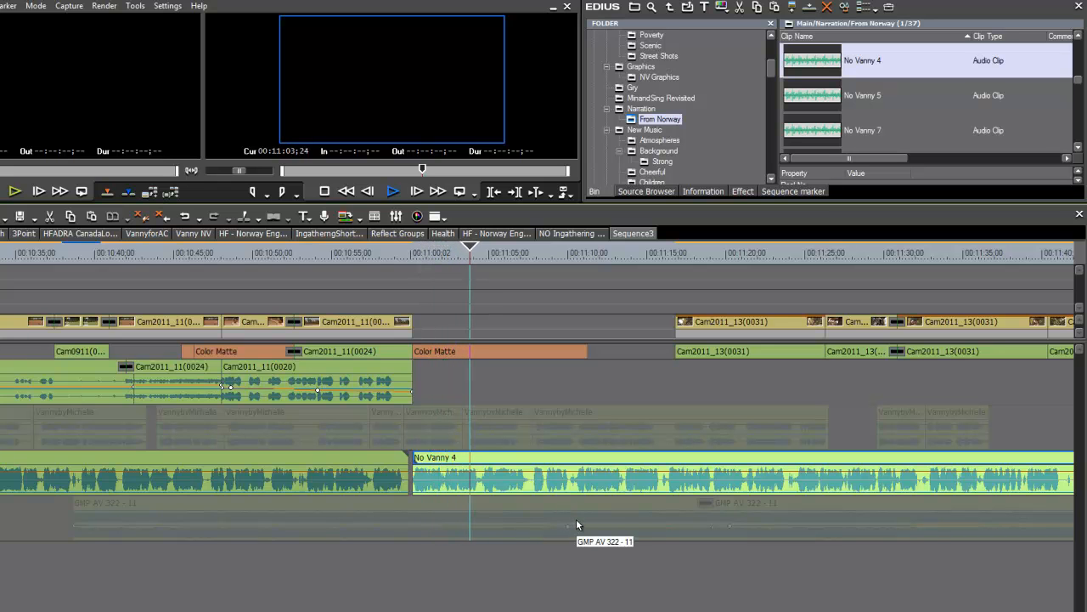
# - Move the sugar-collecting shots, from Cam2011_13(0031) through Cam2011_13(0036), together to directly after the palm-tree shot
pyautogui.click(623, 307)
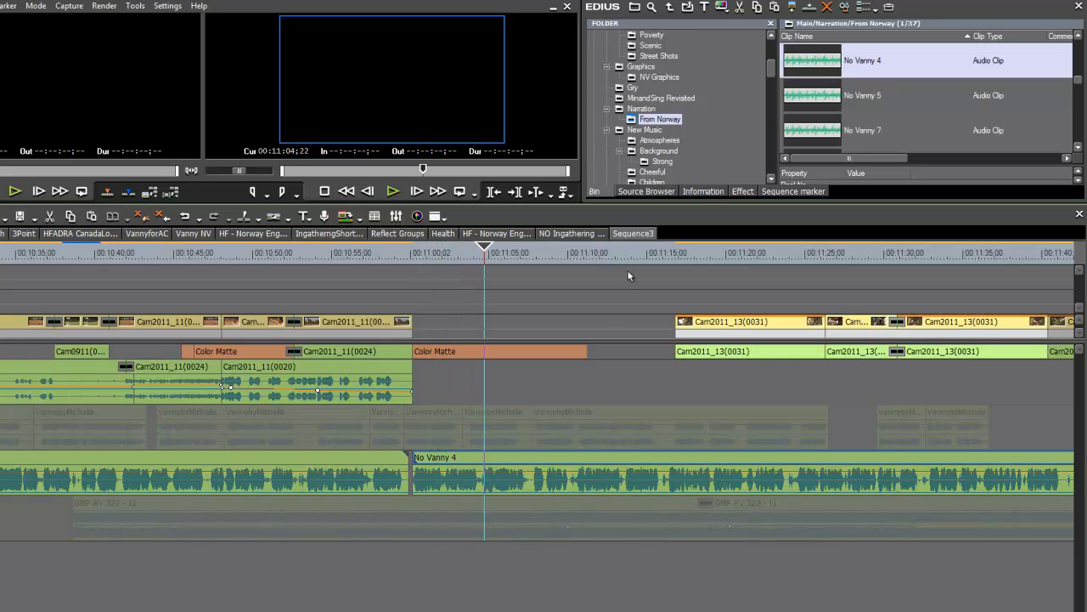
pyautogui.scroll(-1, 624, 273)
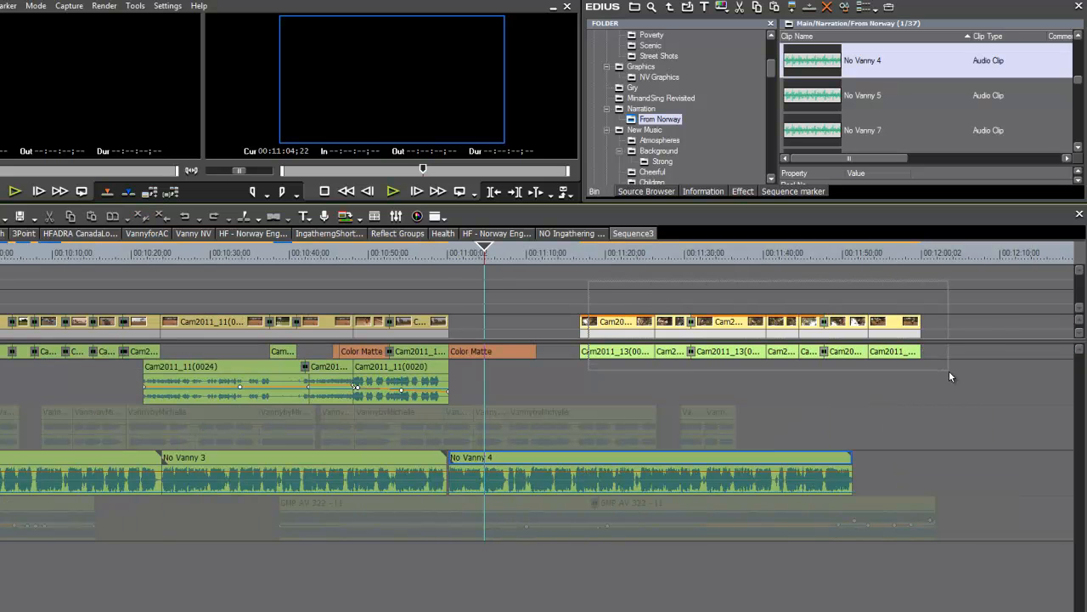
pyautogui.moveTo(613, 321); pyautogui.dragTo(488, 325)
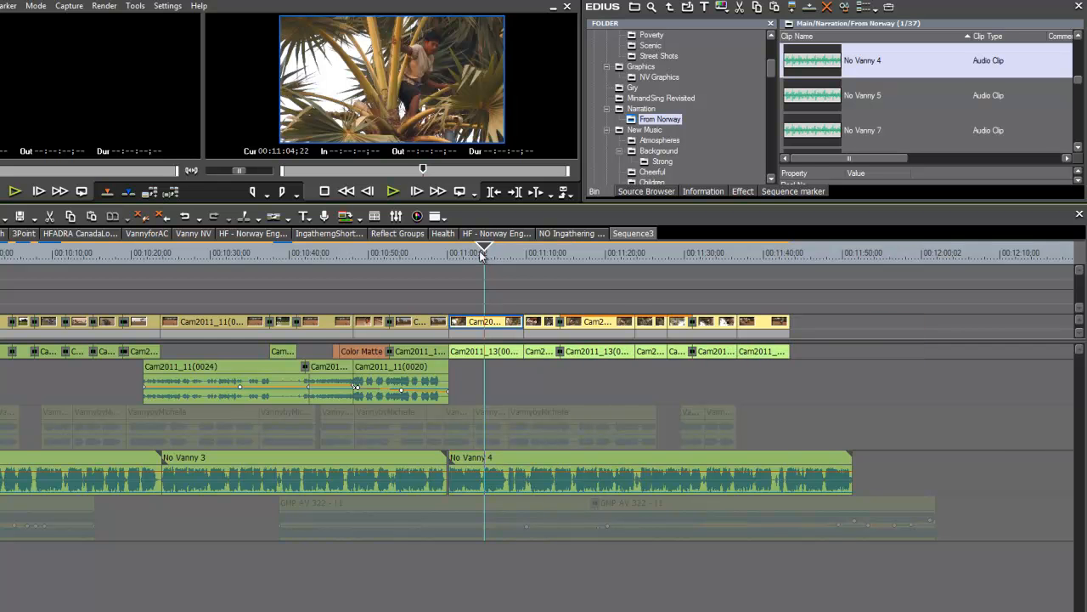
# - Scrub through the moved sugar-collecting shots to compare their pictures and length with the No Vanny 4 narration
pyautogui.moveTo(481, 257); pyautogui.dragTo(749, 277)
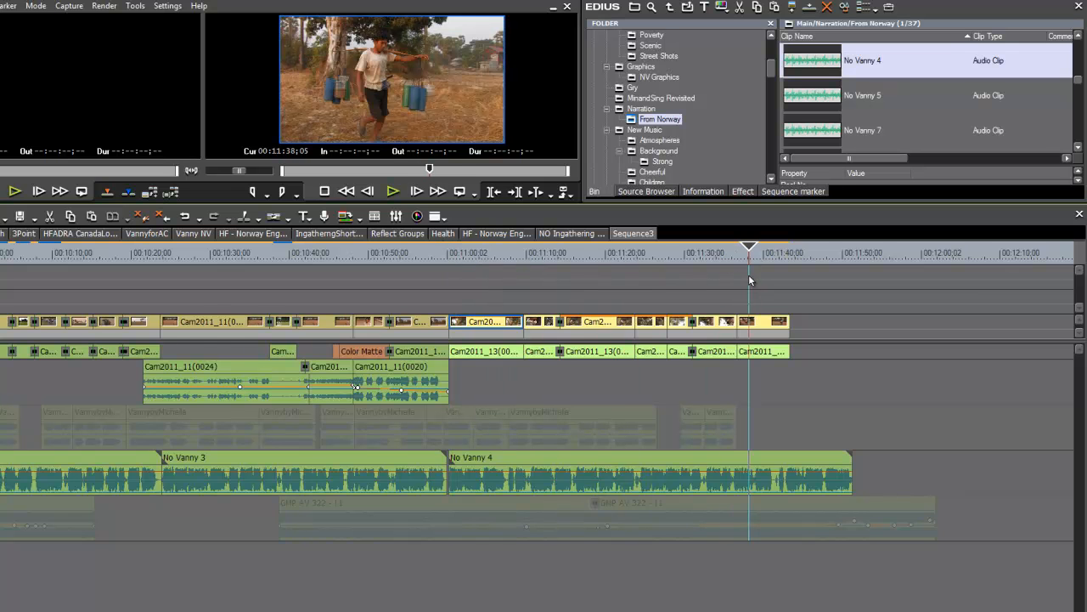
pyautogui.hotkey('ctrl', '-')
pyautogui.scroll(-2, 620, 391)
pyautogui.scroll(4, 620, 391)
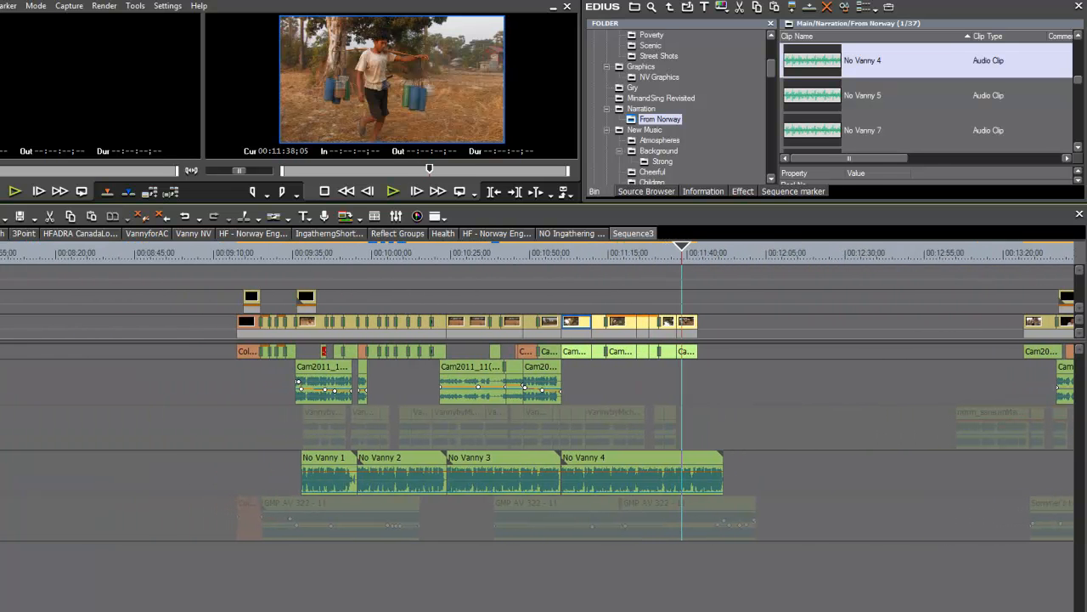
pyautogui.moveTo(677, 256); pyautogui.dragTo(635, 265)
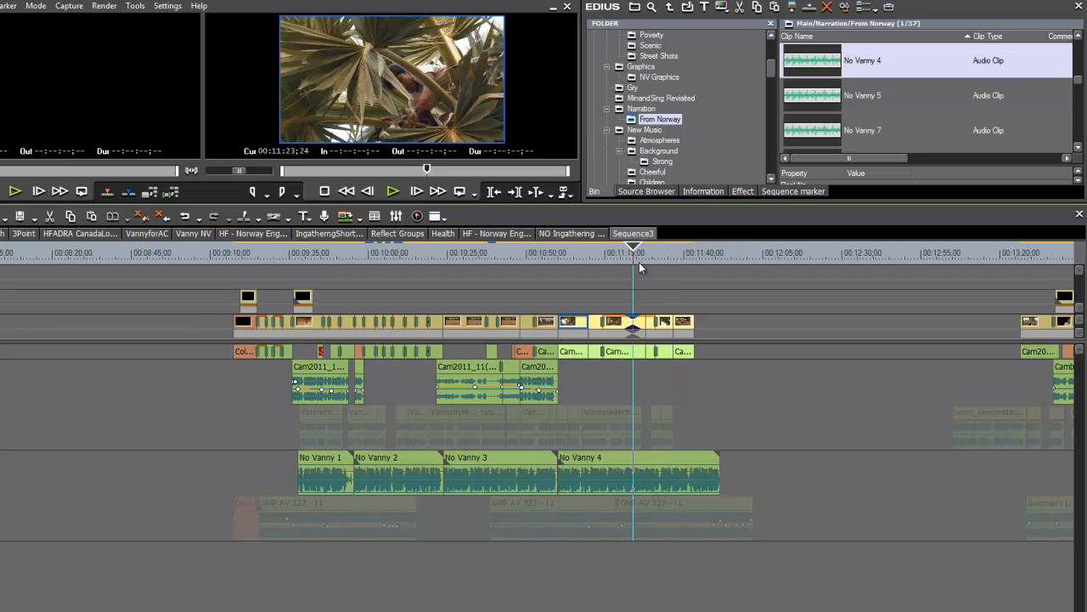
pyautogui.hotkey('ctrl', '+')
pyautogui.hotkey('ctrl', '+')
pyautogui.hotkey('ctrl', '+')
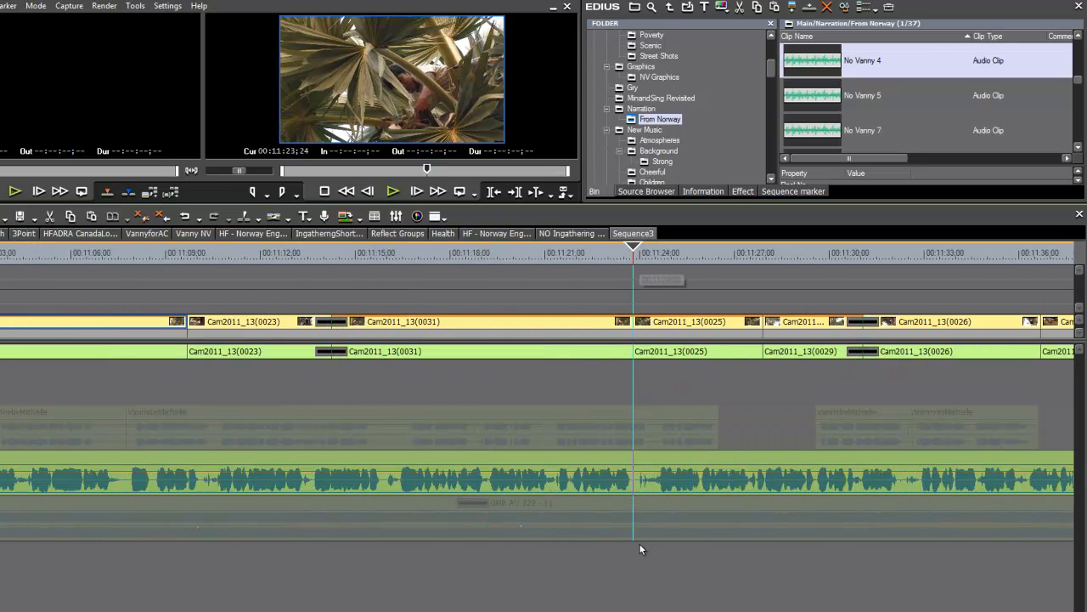
pyautogui.moveTo(631, 248); pyautogui.dragTo(533, 271)
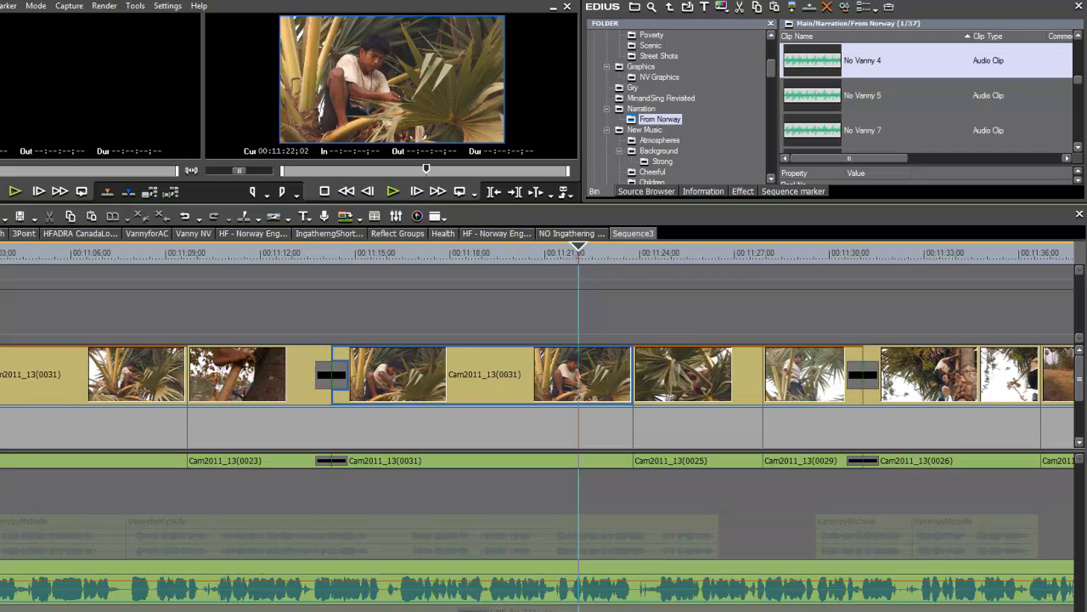
pyautogui.moveTo(579, 250); pyautogui.dragTo(418, 297)
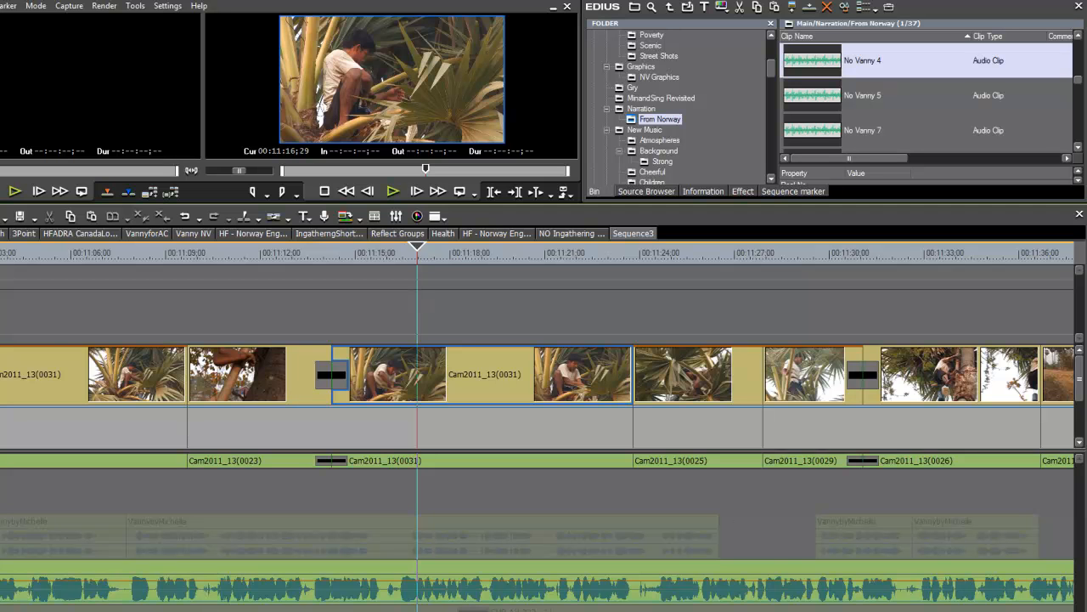
# - Play and scrub the start of No Vanny 4 across the first Cam2011_13(0031) shot and Cam2011_13(0023)
pyautogui.hscroll(-10, 537, 425)
pyautogui.hscroll(7, 537, 425)
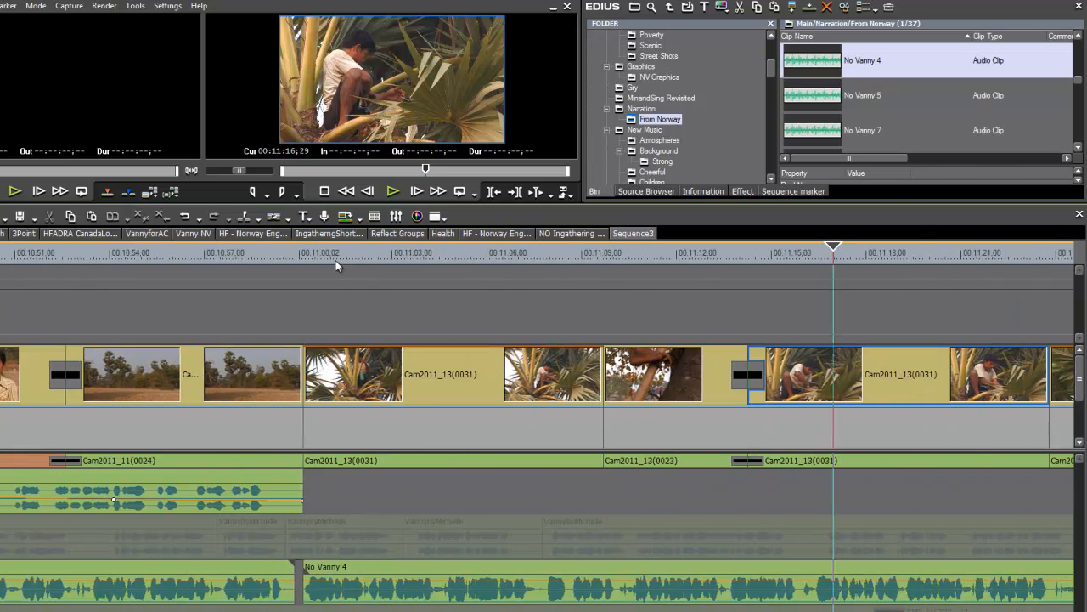
pyautogui.moveTo(334, 260); pyautogui.dragTo(291, 269)
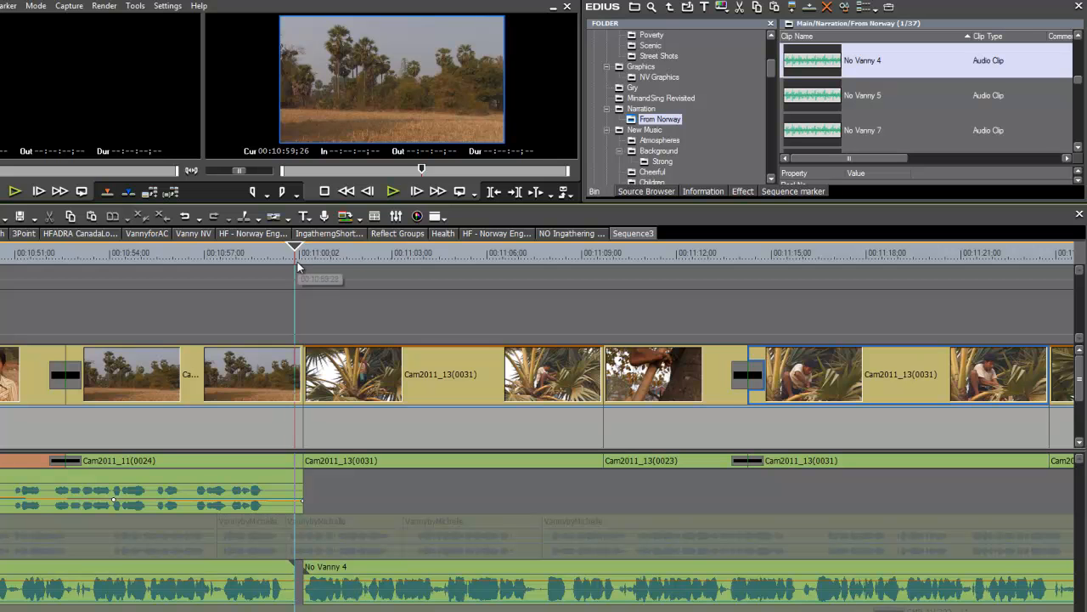
pyautogui.press('space')
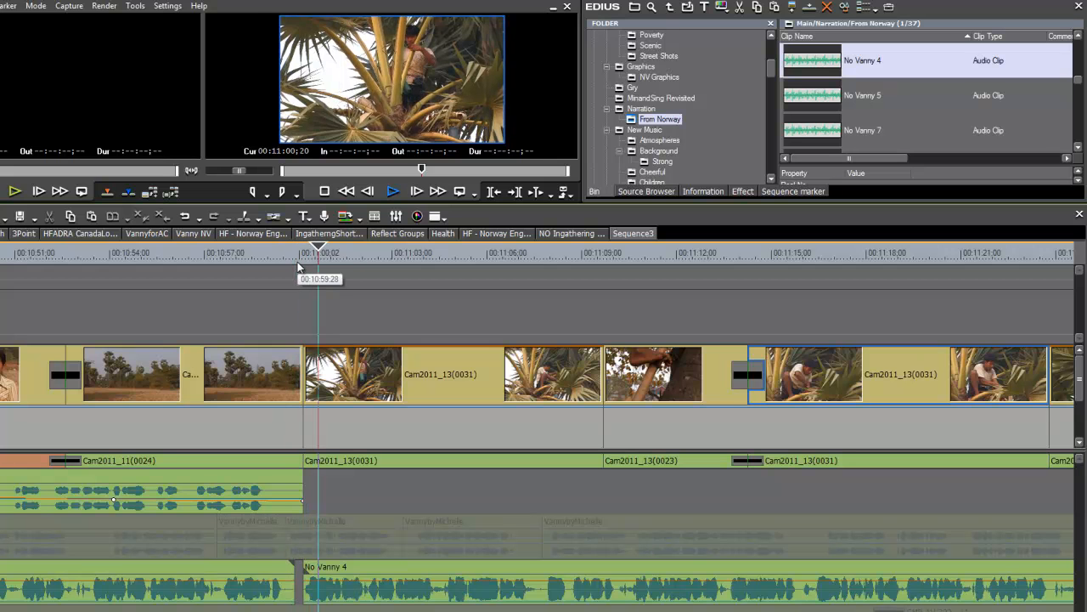
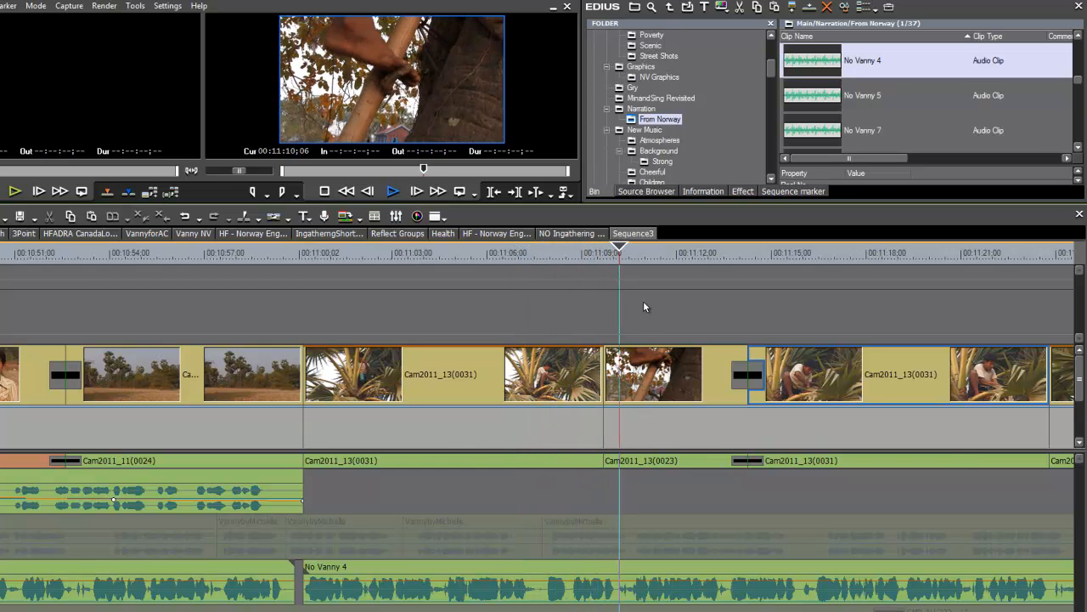
pyautogui.click(170, 253)
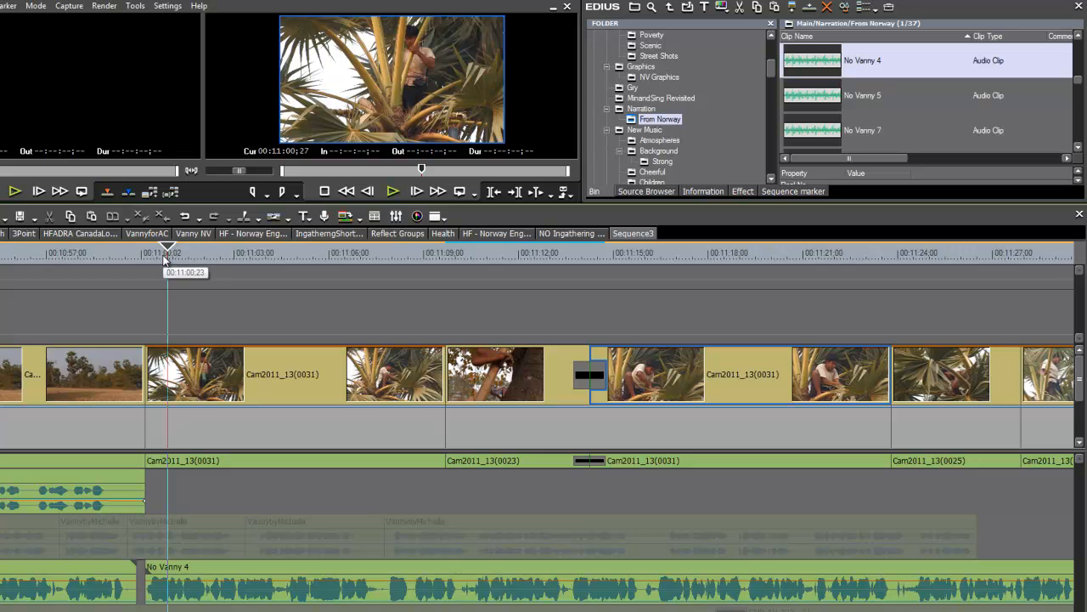
pyautogui.moveTo(170, 253); pyautogui.dragTo(430, 279)
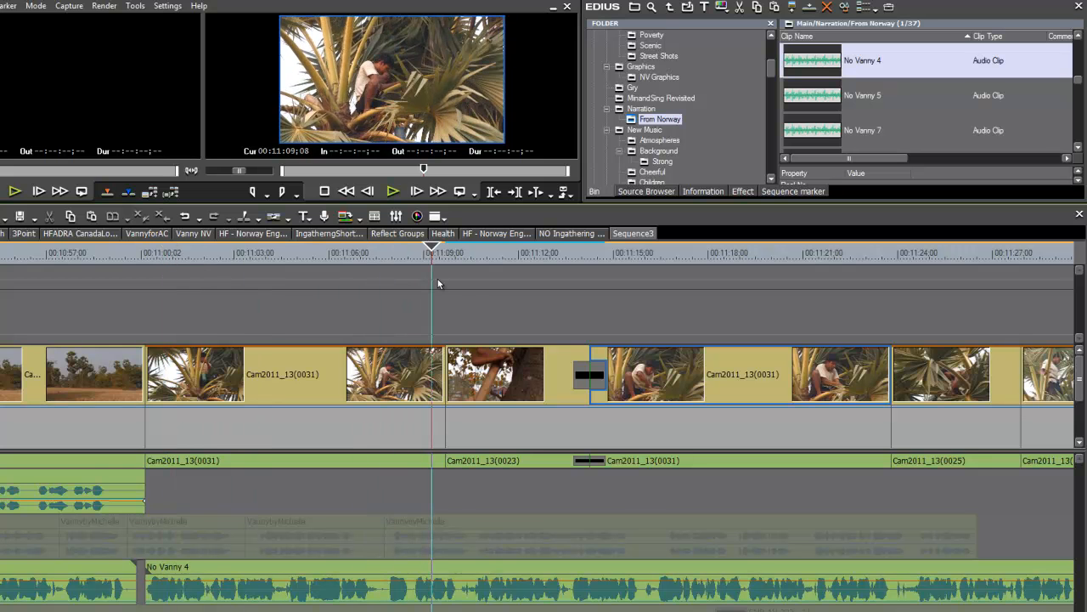
pyautogui.moveTo(432, 252); pyautogui.dragTo(567, 264)
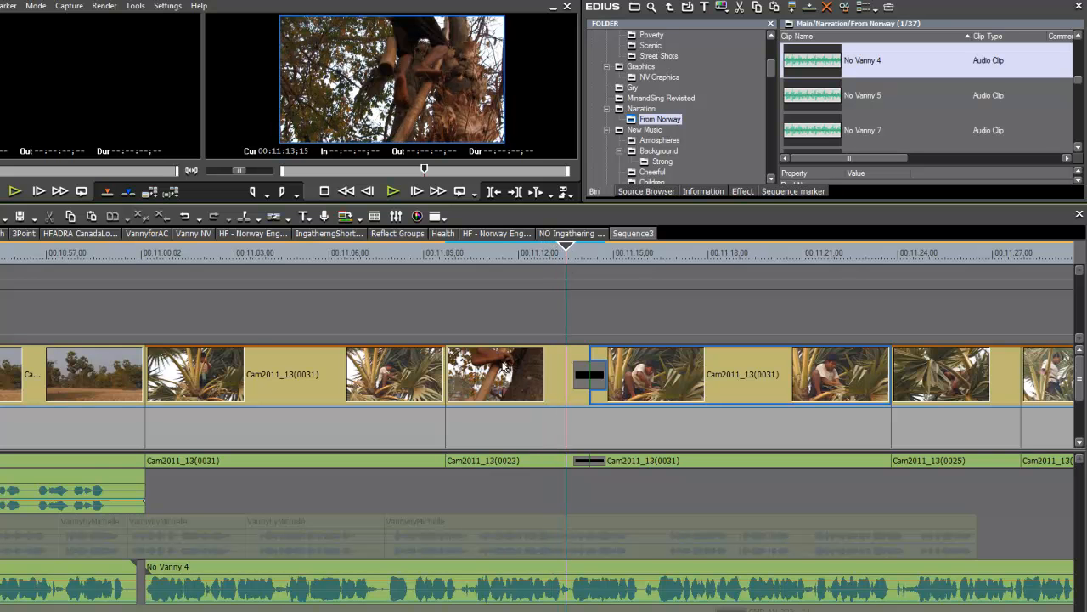
# - Switch the timeline to insert mode and insert Cam11_195 from the Dad Collects Sugar bin ahead of the first Cam2011_13(0031) shot
pyautogui.click(506, 367)
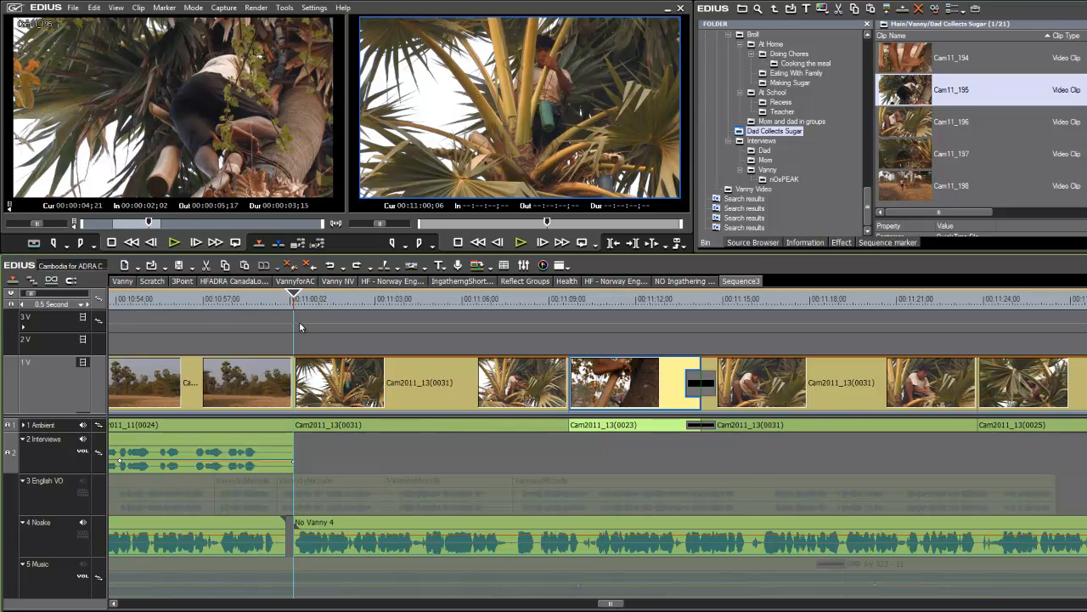
pyautogui.moveTo(297, 294); pyautogui.dragTo(297, 316)
pyautogui.click(906, 92)
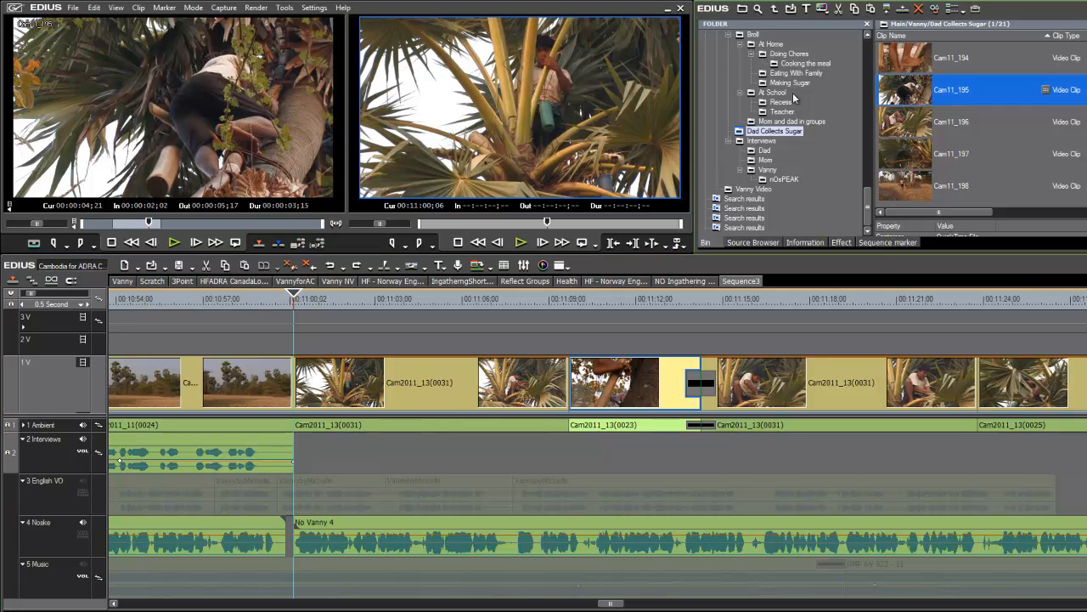
pyautogui.moveTo(149, 223)
pyautogui.mouseDown()
pyautogui.moveTo(114, 226)
pyautogui.moveTo(190, 227)
pyautogui.moveTo(177, 226)
pyautogui.mouseUp()
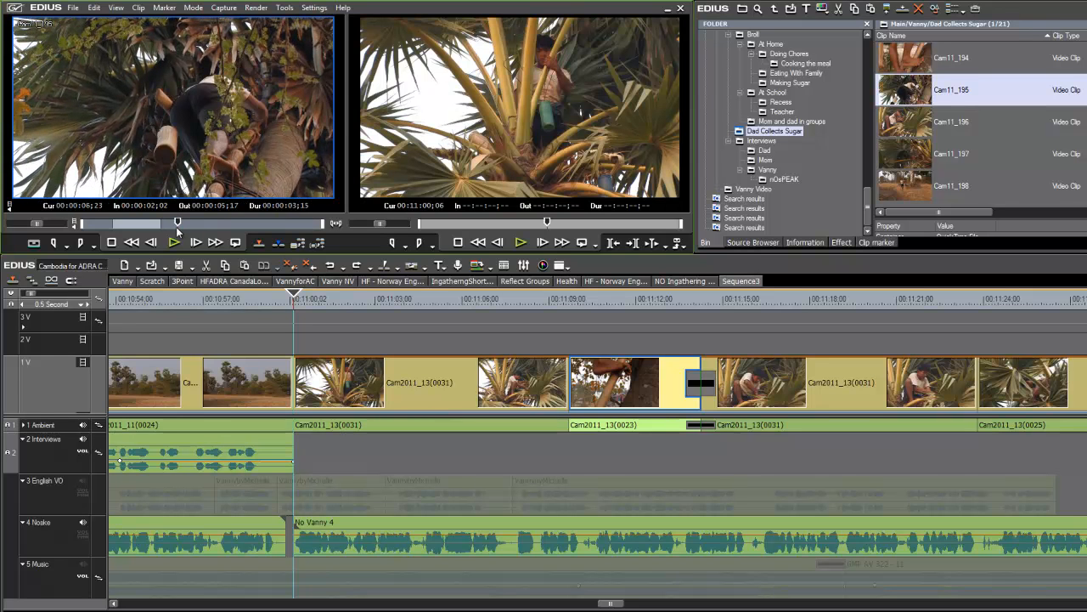
pyautogui.click(11, 282)
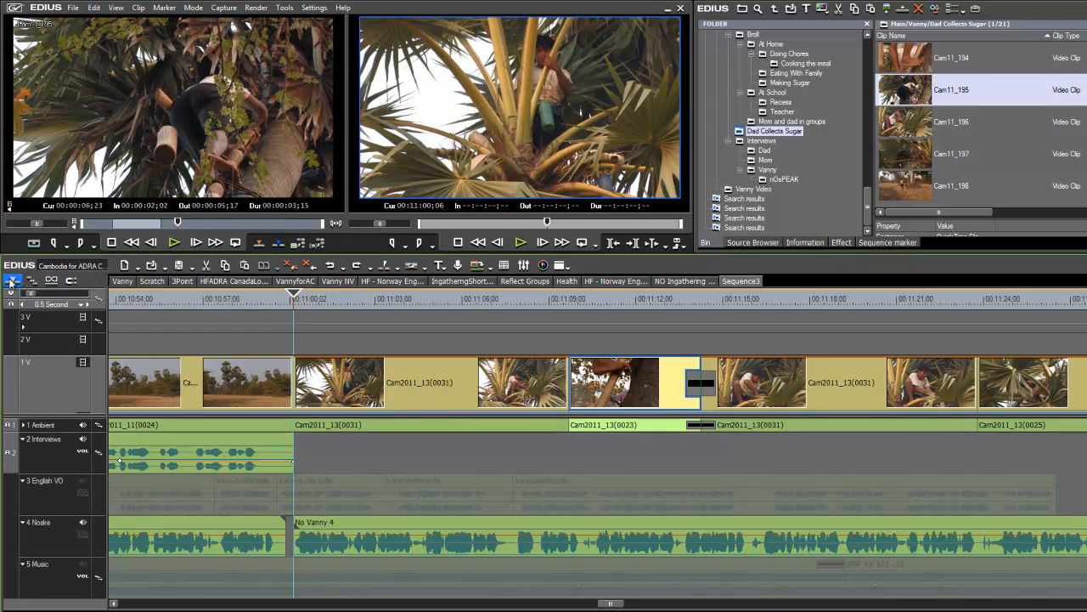
pyautogui.moveTo(159, 80)
pyautogui.mouseDown()
pyautogui.moveTo(305, 380)
pyautogui.moveTo(357, 382)
pyautogui.moveTo(296, 387)
pyautogui.mouseUp()
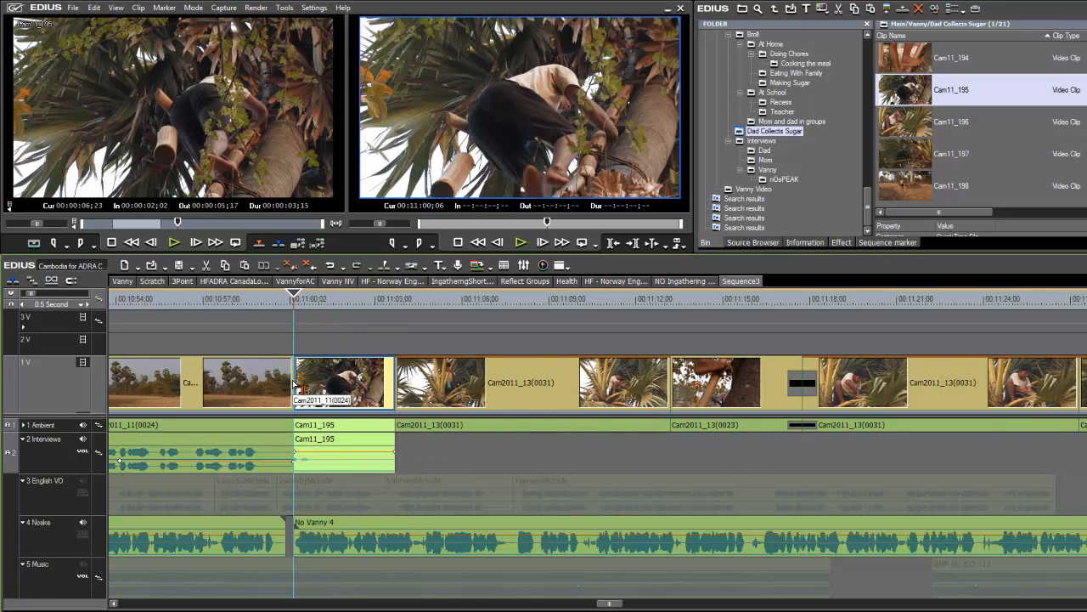
# - Ripple-extend the end of Cam11_195 to about 00:11:06;18 so Cam2011_13(0023) starts at the narration point near 00:11:16;02
pyautogui.click(749, 299)
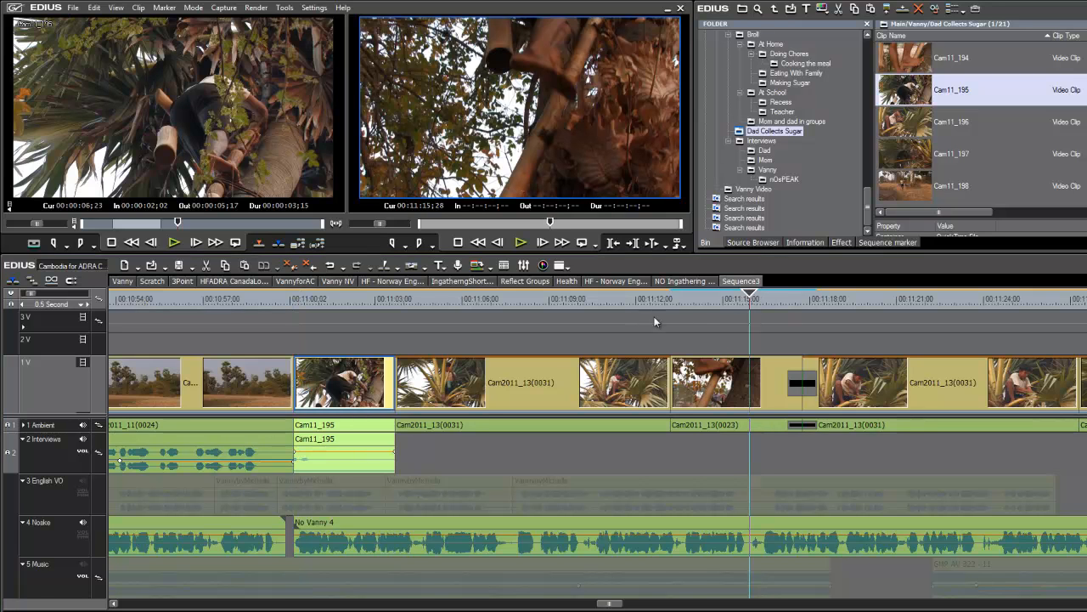
pyautogui.click(698, 299)
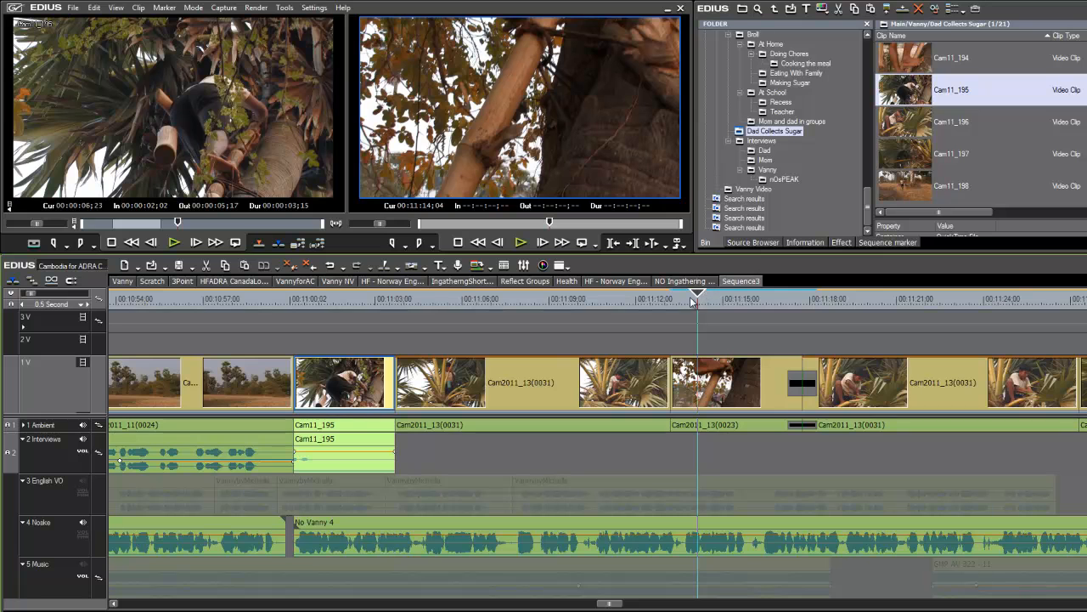
pyautogui.moveTo(701, 293); pyautogui.dragTo(756, 316)
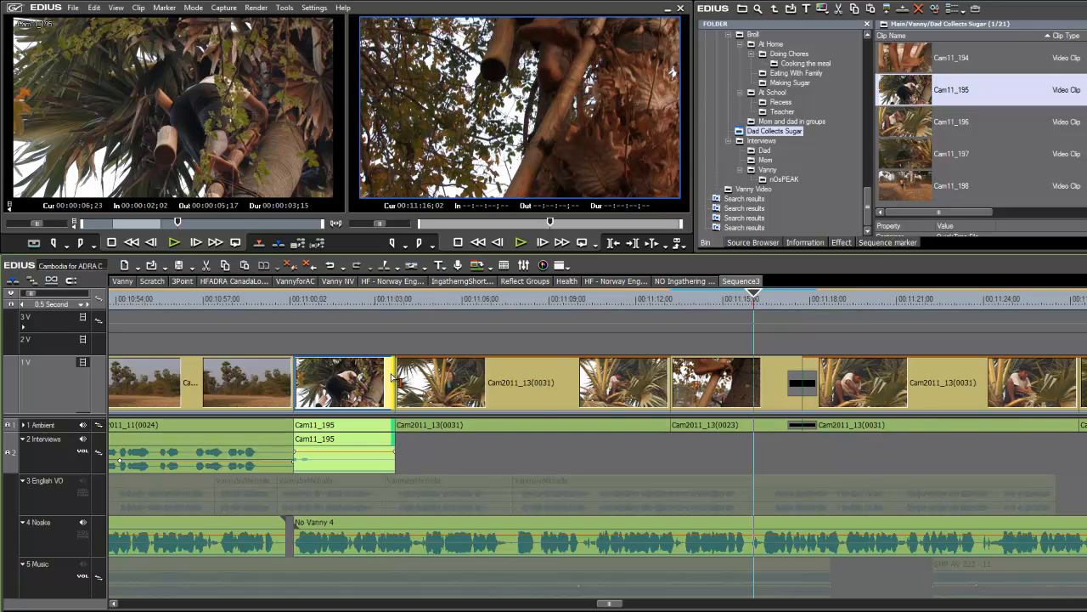
pyautogui.moveTo(393, 378); pyautogui.dragTo(480, 379)
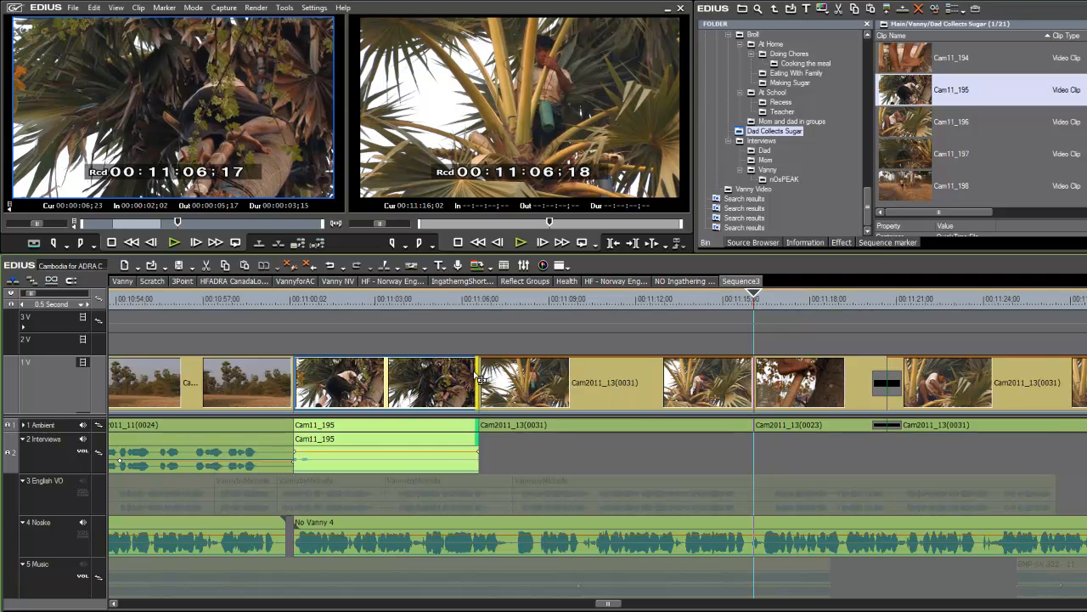
pyautogui.click(754, 295)
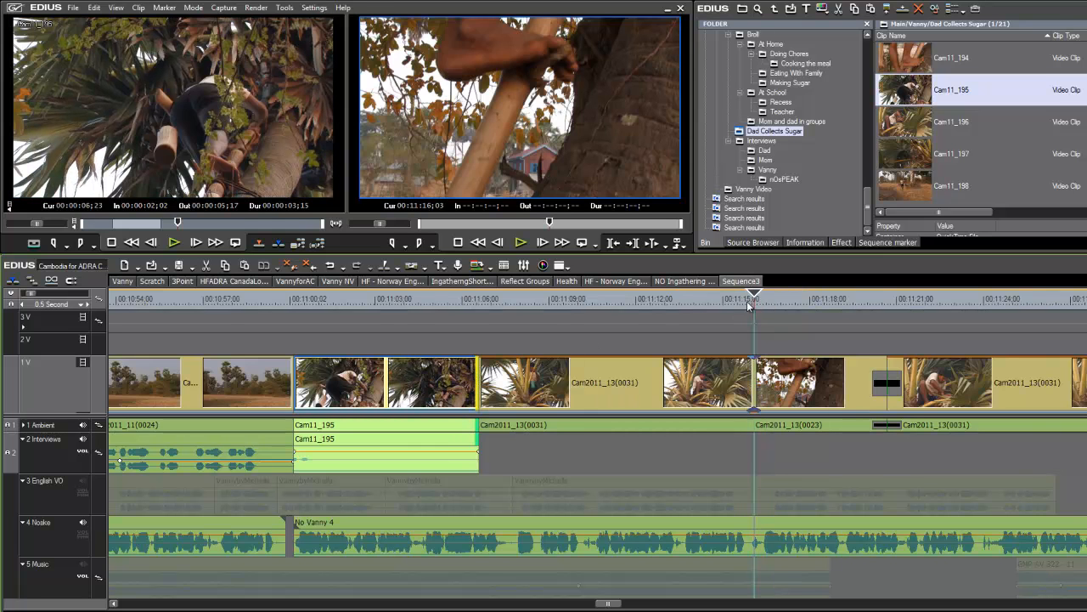
pyautogui.moveTo(756, 306); pyautogui.dragTo(762, 359)
# - Play the picture from Cam2011_13(0023) into the second Cam2011_13(0031) shot to compare it with the No Vanny 4 narration
pyautogui.moveTo(607, 605); pyautogui.dragTo(623, 605)
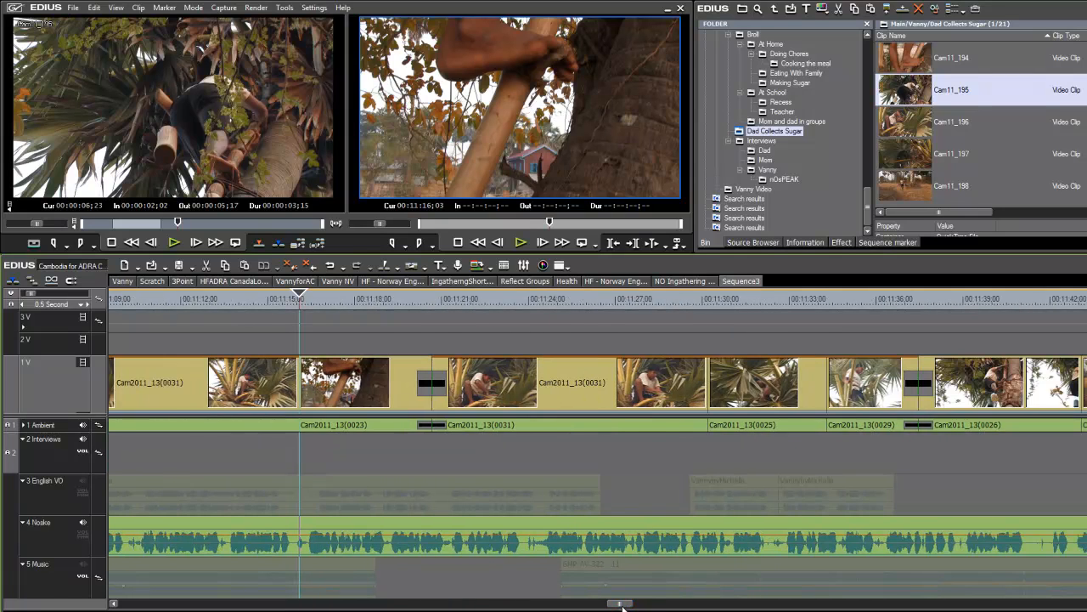
pyautogui.hotkey('ctrl', '-')
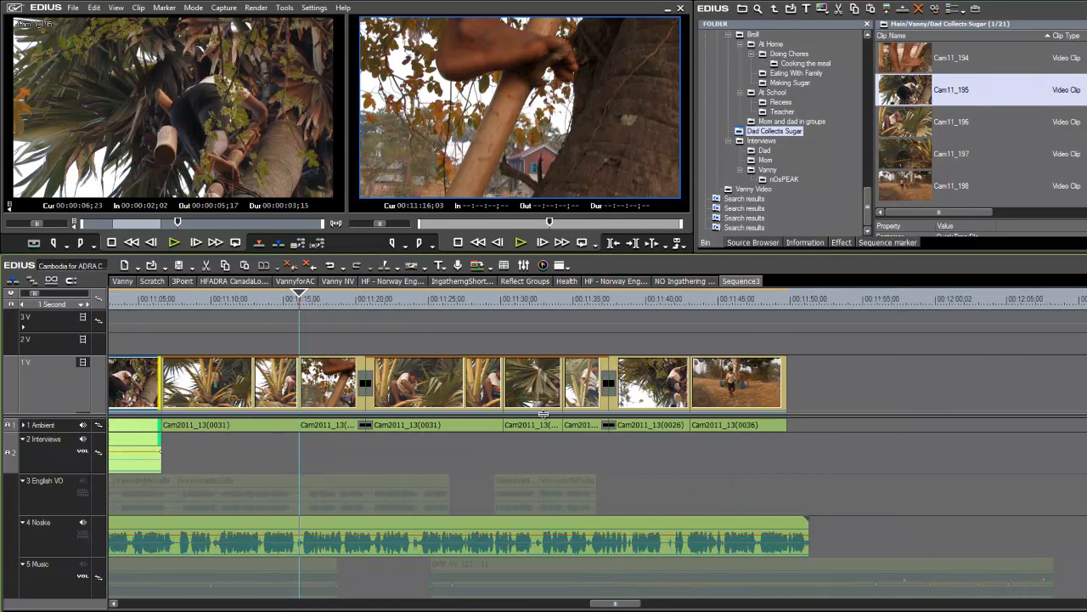
pyautogui.press('space')
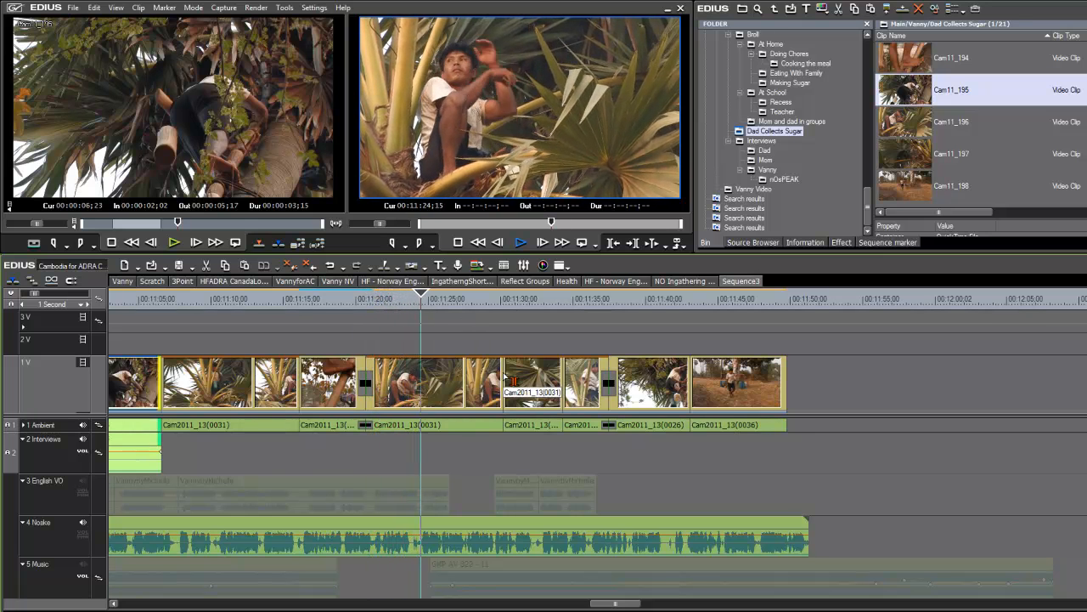
pyautogui.press('space')
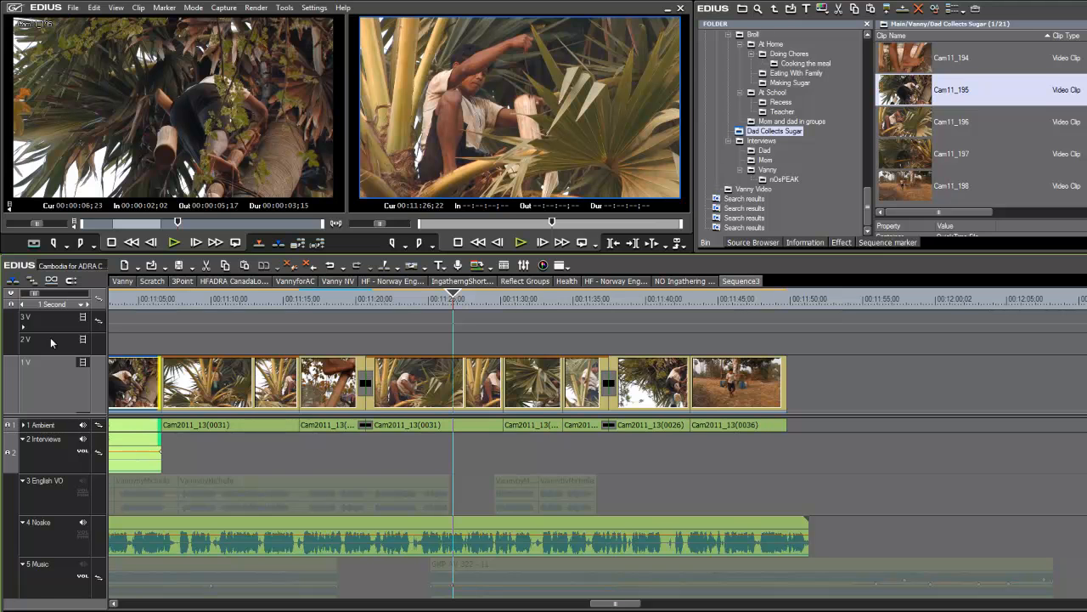
pyautogui.moveTo(450, 302); pyautogui.dragTo(382, 326)
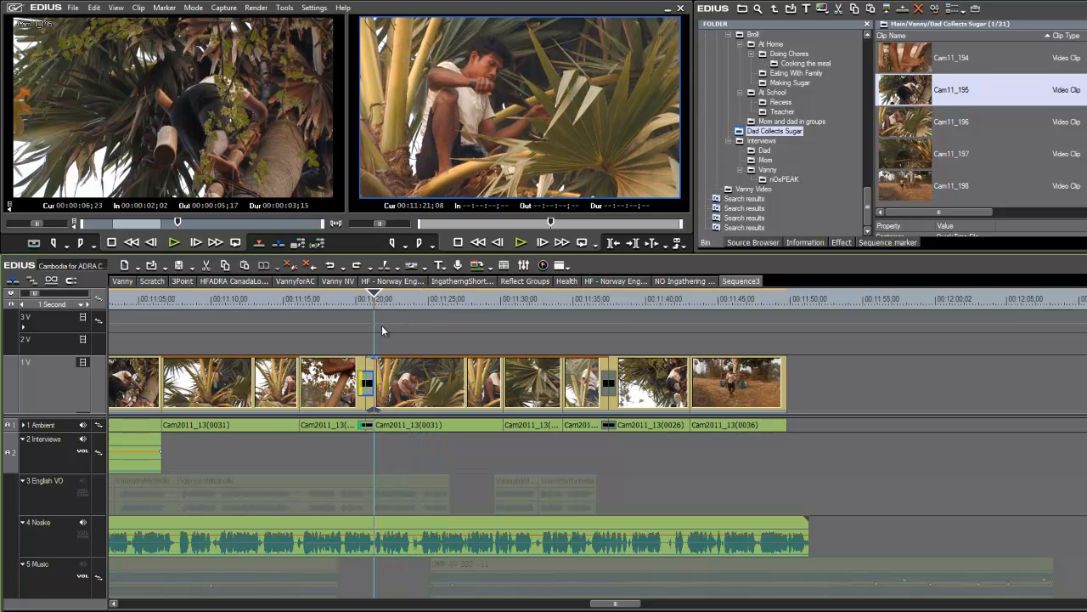
# - Ripple-trim nearly two seconds off the start of the second Cam2011_13(0031) shot at its crossfade with Cam2011_13(0023)
pyautogui.scroll(2, 382, 326)
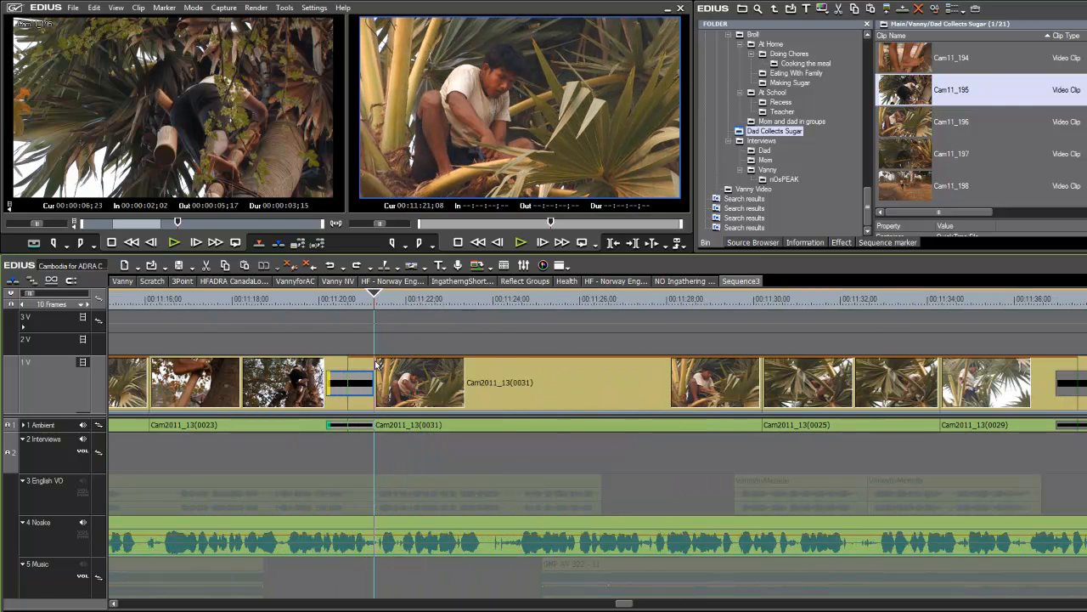
pyautogui.moveTo(350, 363); pyautogui.dragTo(354, 362)
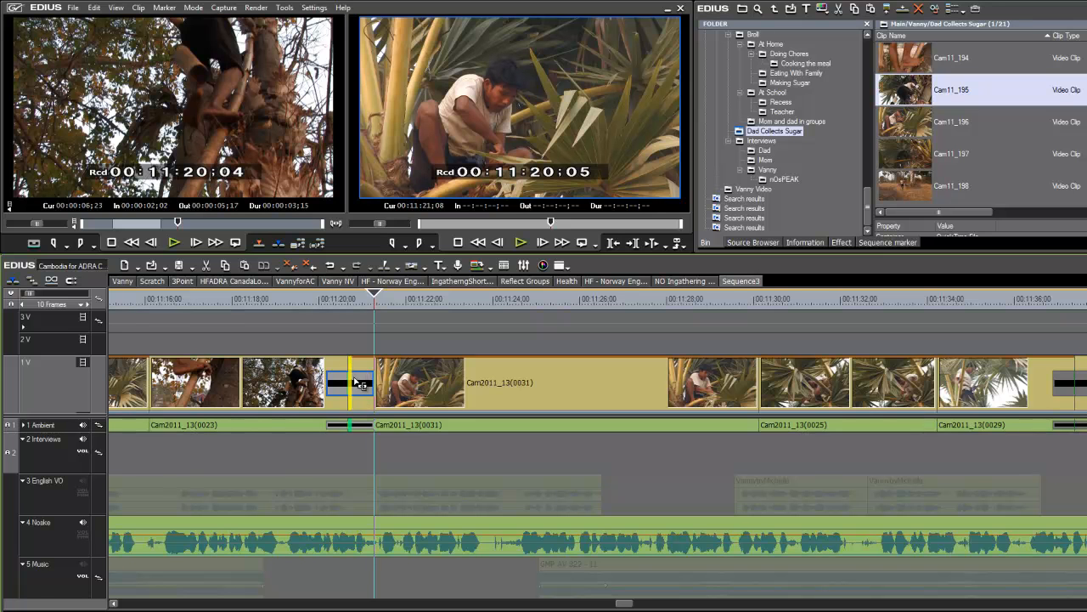
pyautogui.moveTo(359, 384); pyautogui.dragTo(358, 388)
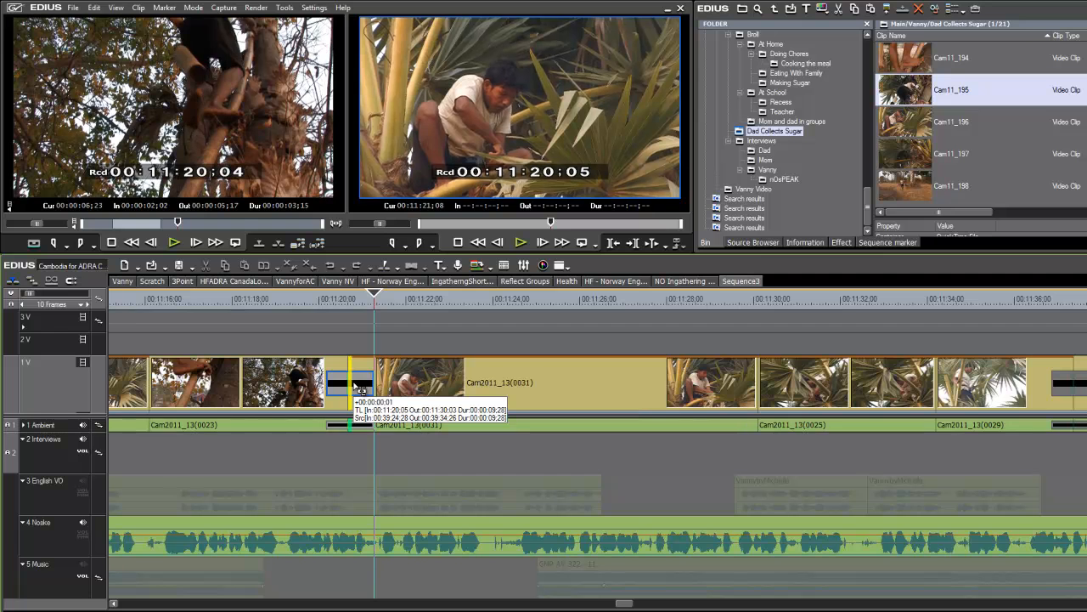
pyautogui.moveTo(357, 388); pyautogui.dragTo(430, 385)
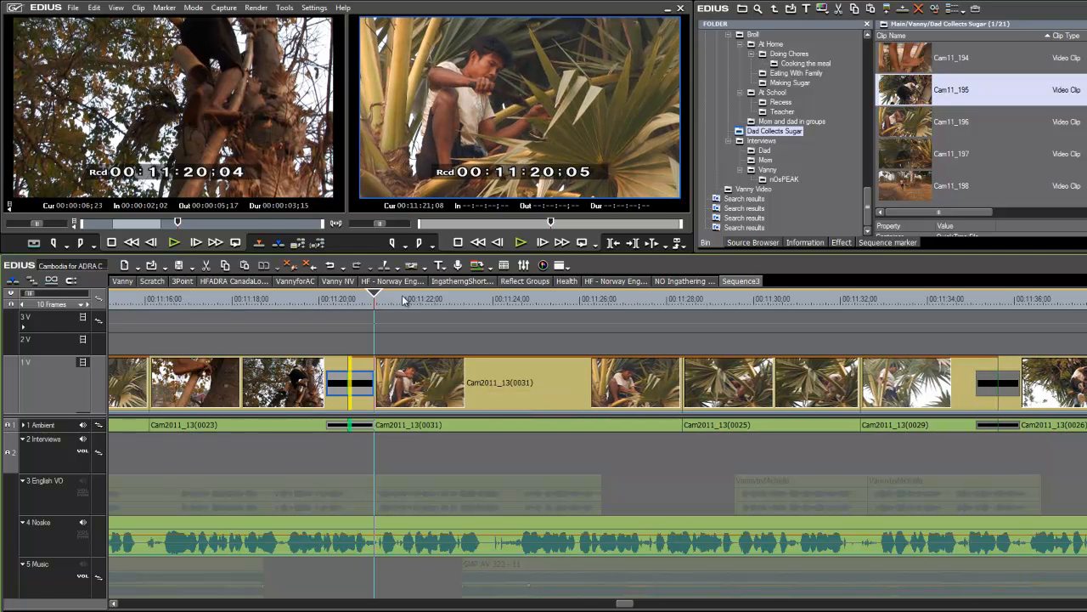
# - Play across the crossfade from Cam2011_13(0023) into the trimmed Cam2011_13(0031) to check its timing against the narration
pyautogui.moveTo(379, 296); pyautogui.dragTo(316, 318)
pyautogui.press('space')
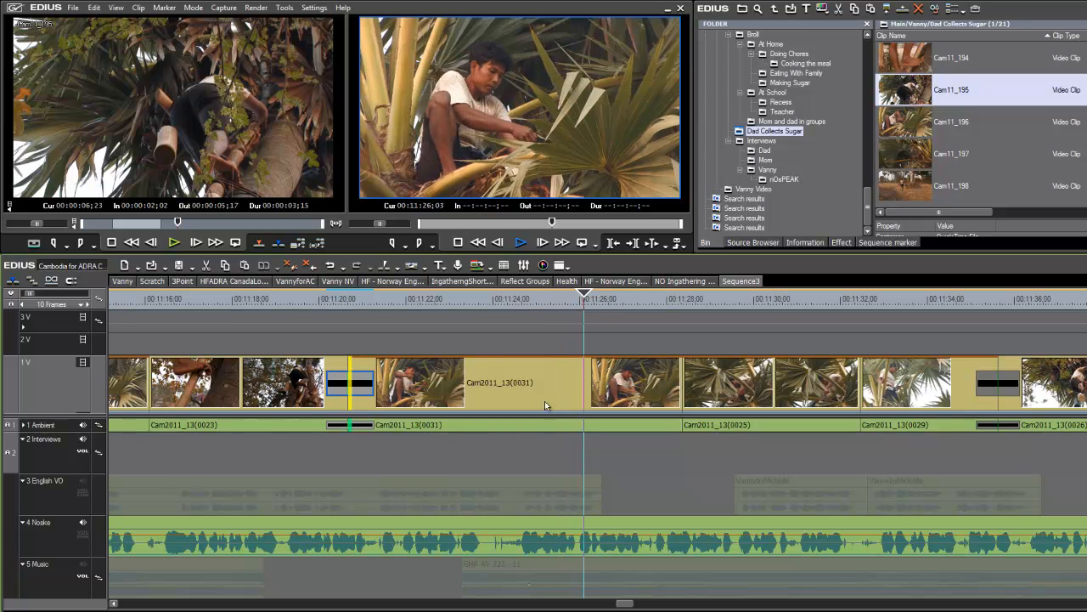
pyautogui.moveTo(280, 338); pyautogui.dragTo(295, 361)
pyautogui.press('space')
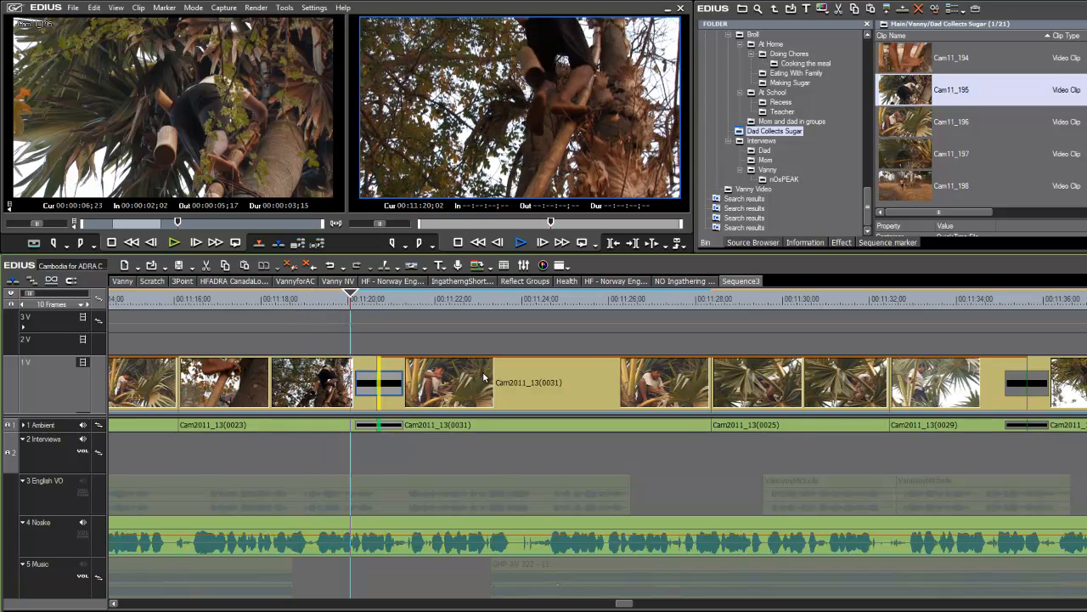
pyautogui.press('space')
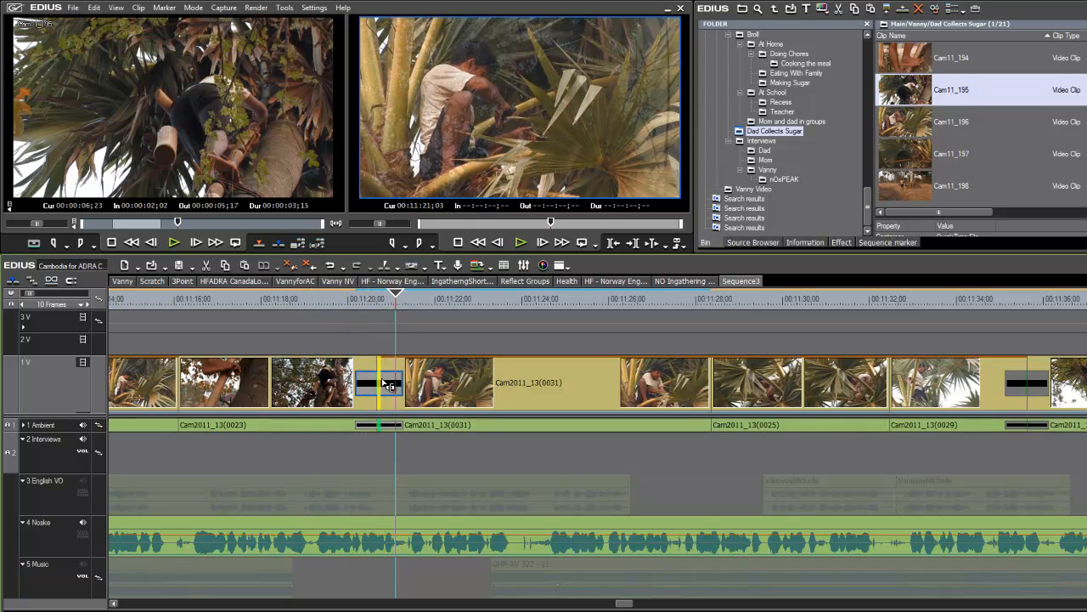
# - Roll the cut between Cam2011_13(0023) and Cam2011_13(0031) back to 00:11:19;22 and ripple-trim the latter's start by just under a second
pyautogui.moveTo(386, 386); pyautogui.dragTo(377, 385)
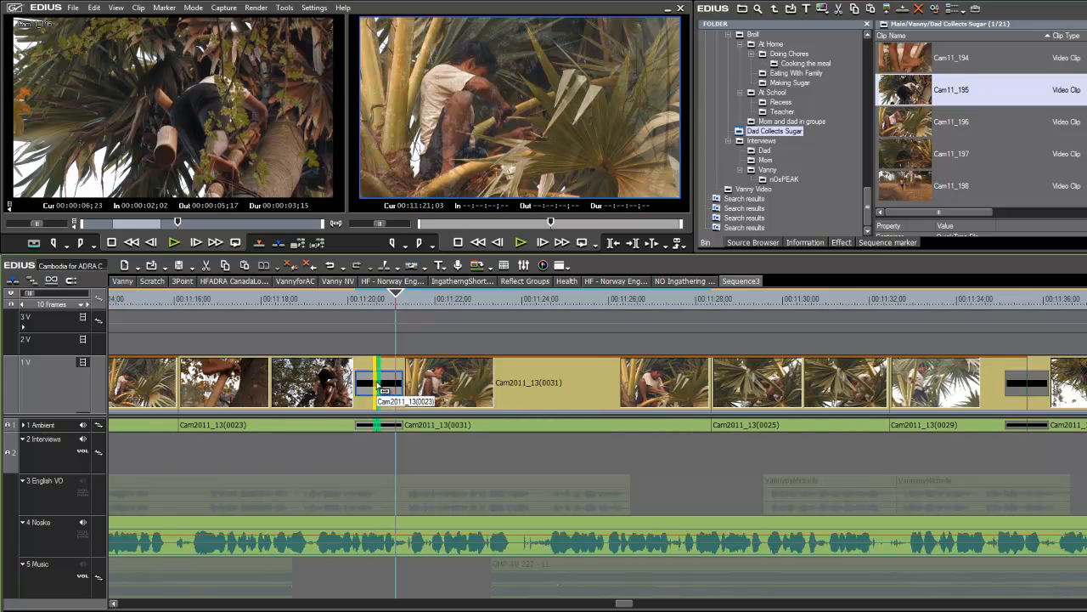
pyautogui.moveTo(384, 388); pyautogui.dragTo(359, 386)
pyautogui.click(361, 385)
pyautogui.click(367, 384)
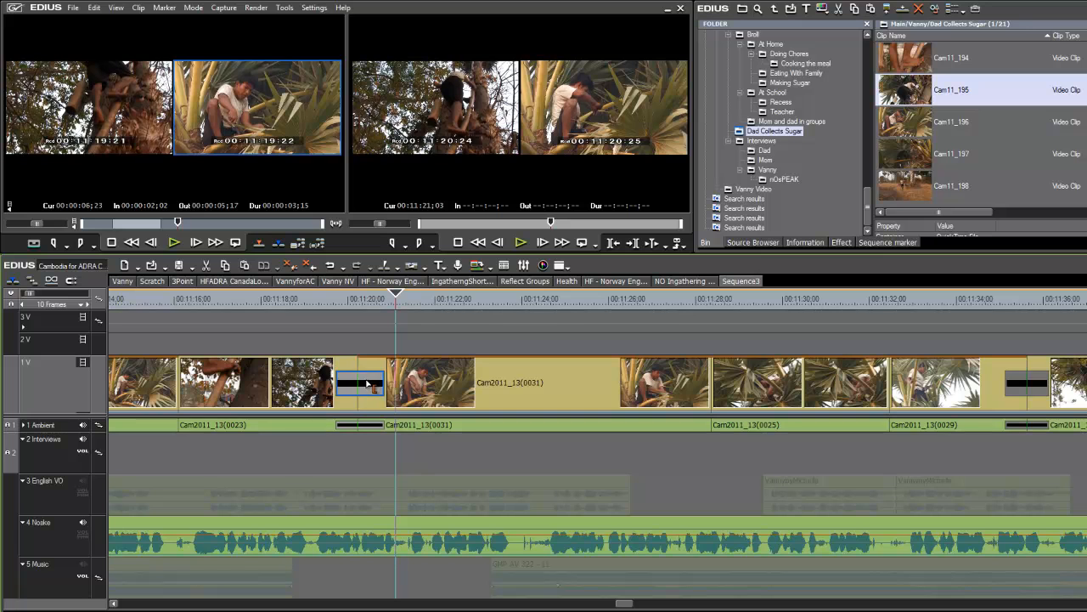
pyautogui.moveTo(387, 386); pyautogui.dragTo(403, 388)
# - Play from the adjusted crossfade through Cam2011_13(0031) and check the picture at Cam2011_13(0029)
pyautogui.click(385, 299)
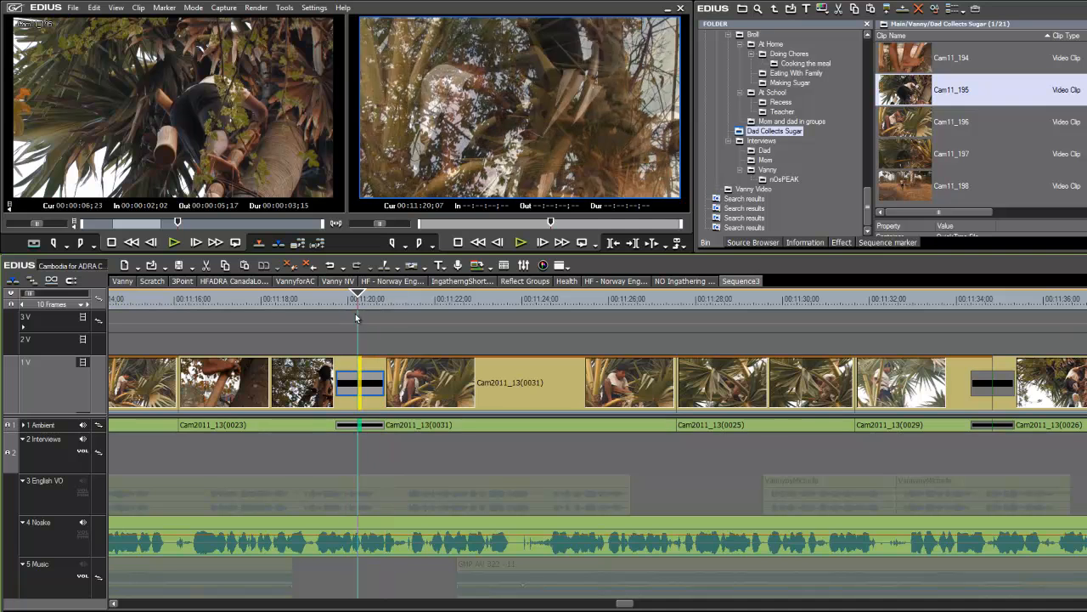
pyautogui.press('space')
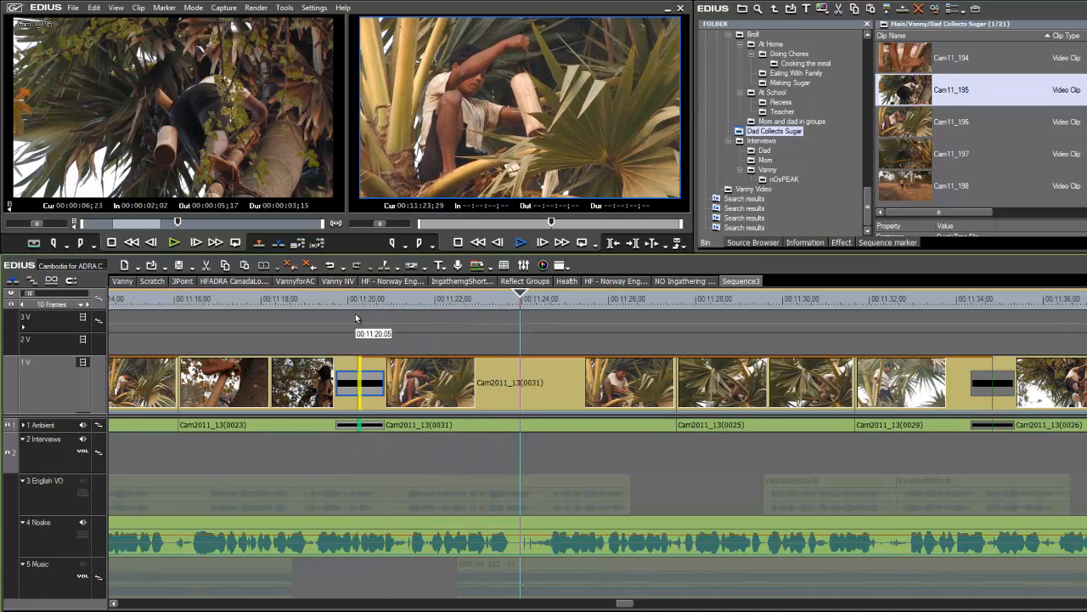
pyautogui.press('space')
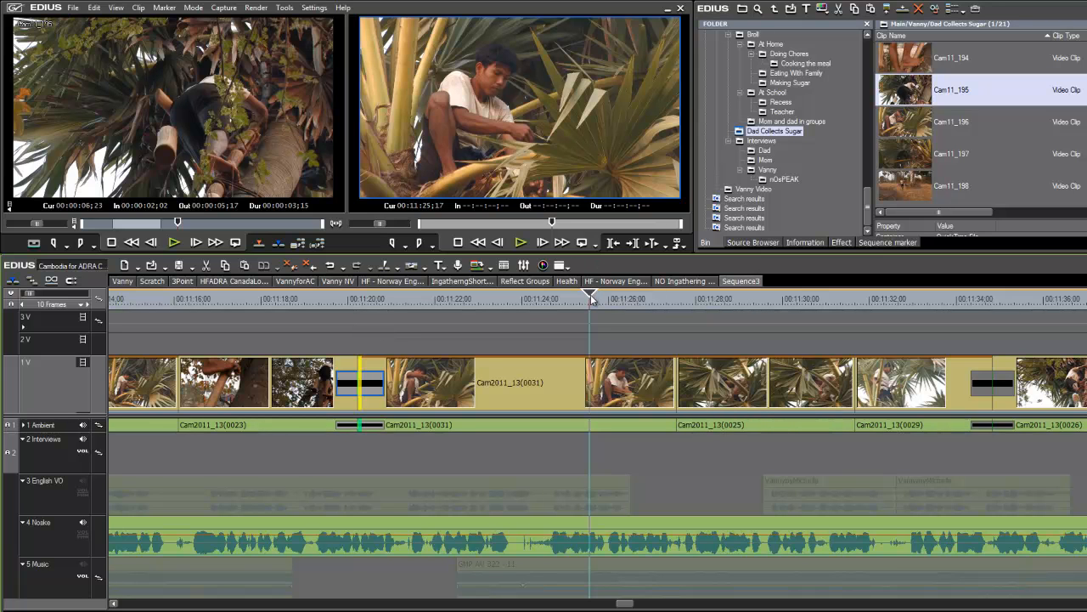
pyautogui.click(899, 314)
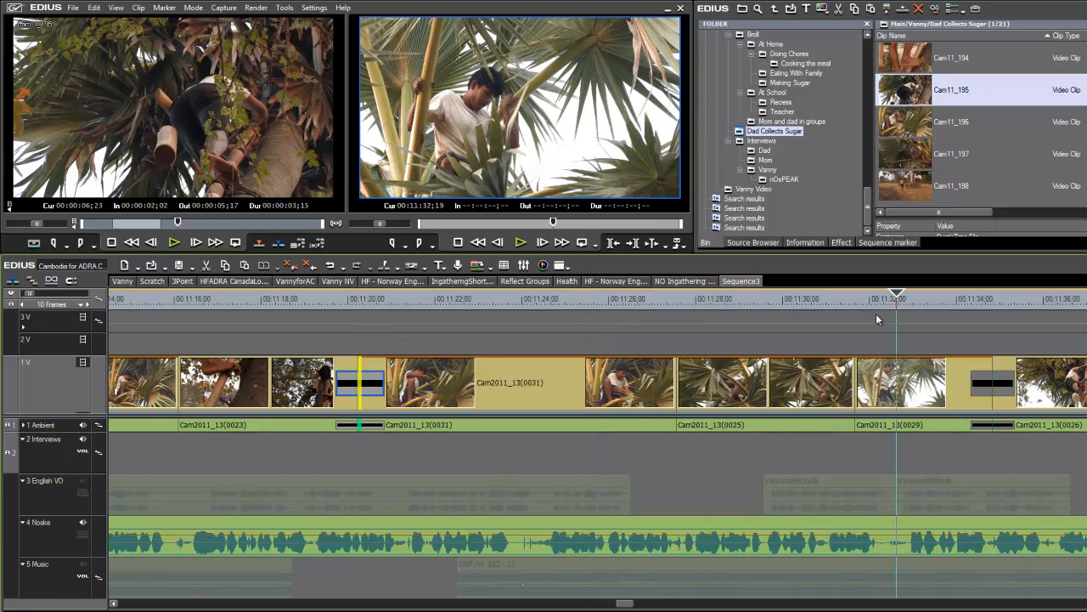
# - Move the Cam2011_13(0042) shot from beyond the large gap to directly after Cam2011_13(0036), covering the end of No Vanny 4
pyautogui.scroll(-3, 877, 301)
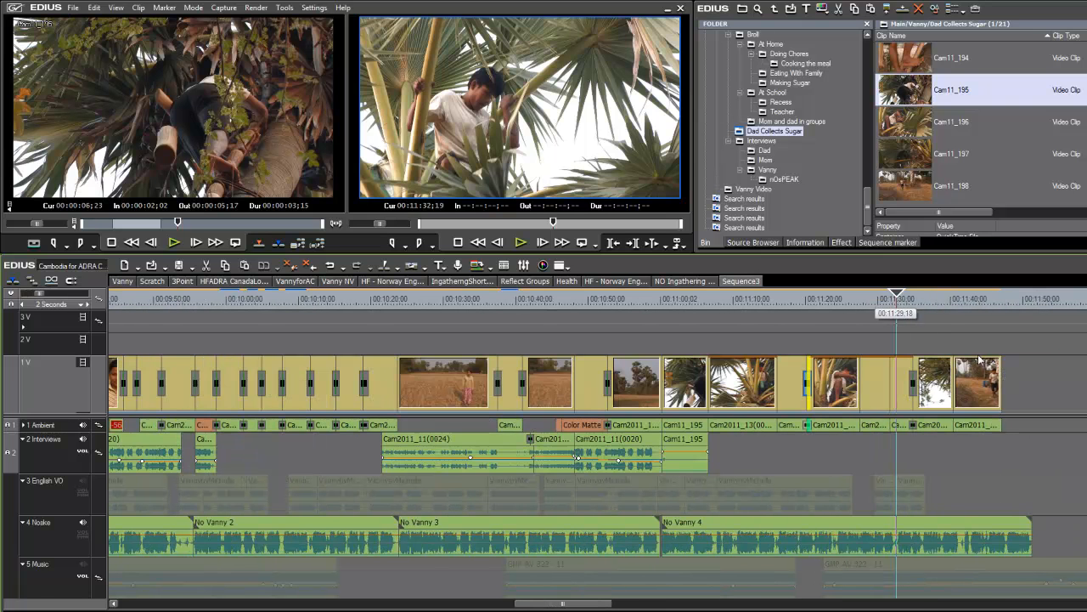
pyautogui.press('End')
pyautogui.moveTo(703, 296); pyautogui.dragTo(710, 320)
pyautogui.moveTo(621, 606); pyautogui.dragTo(663, 606)
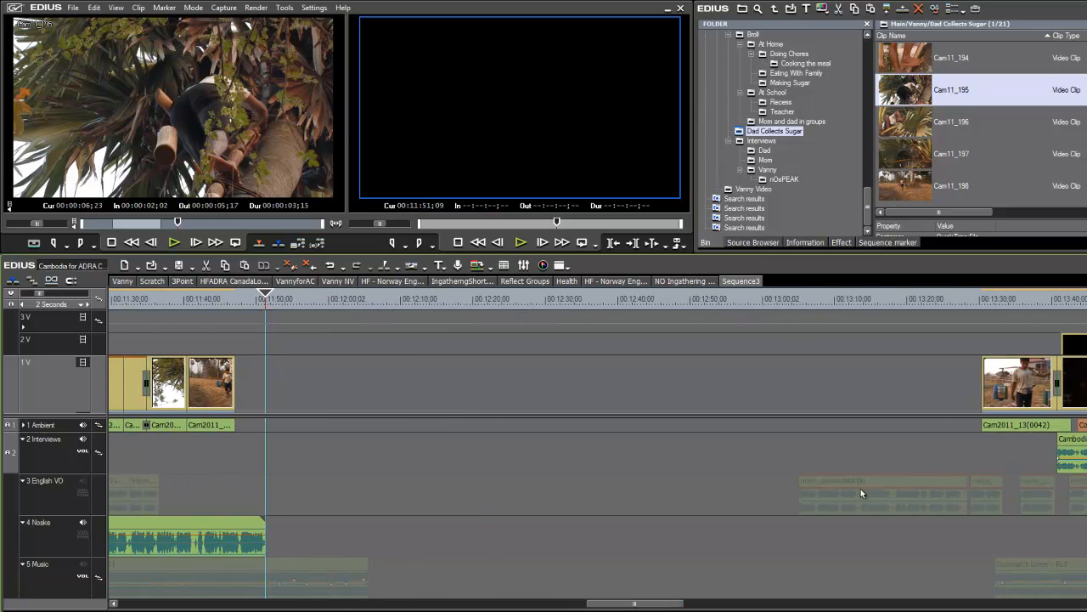
pyautogui.moveTo(1026, 381); pyautogui.dragTo(278, 387)
# - Scrub and play the end of No Vanny 4 across Cam2011_13(0036) and Cam2011_13(0042)
pyautogui.click(217, 302)
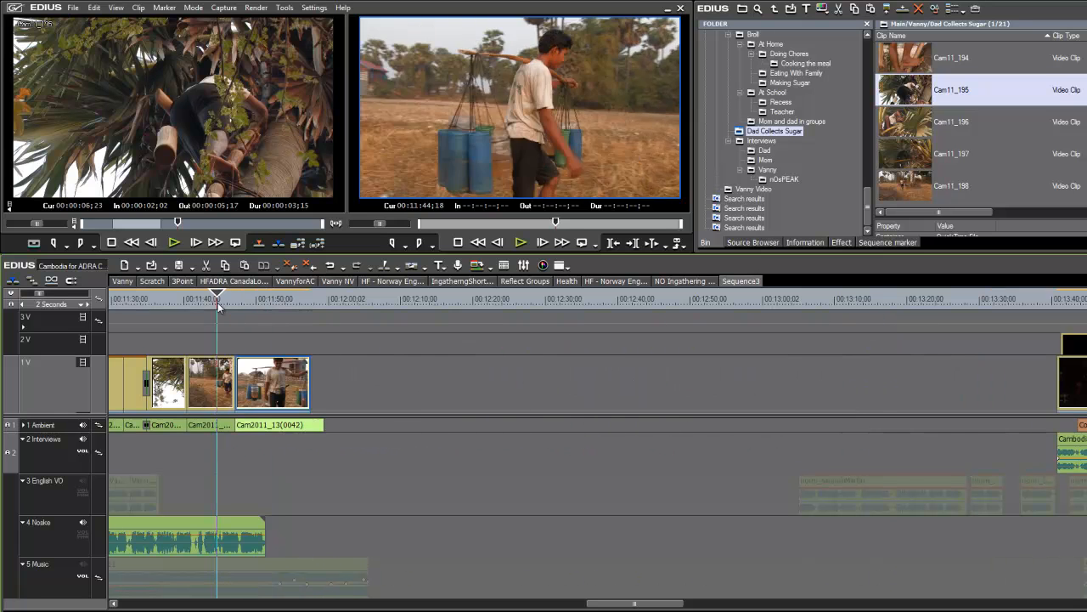
pyautogui.moveTo(213, 306); pyautogui.dragTo(223, 312)
pyautogui.press('space')
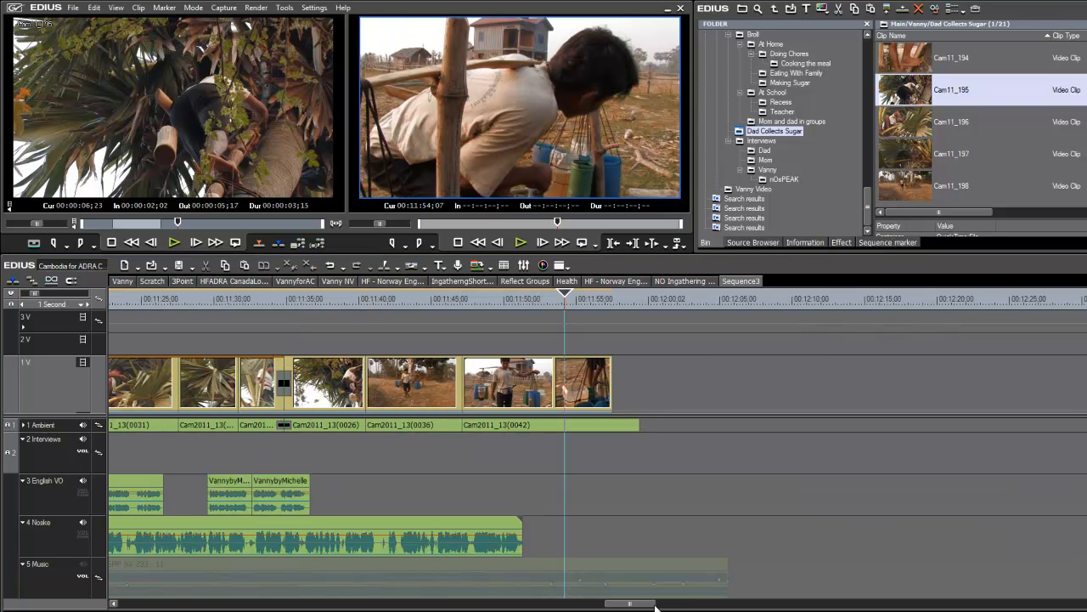
# - Set the timeline In point at 00:11:53;03, shortly after No Vanny 4 ends
pyautogui.moveTo(655, 607); pyautogui.dragTo(633, 604)
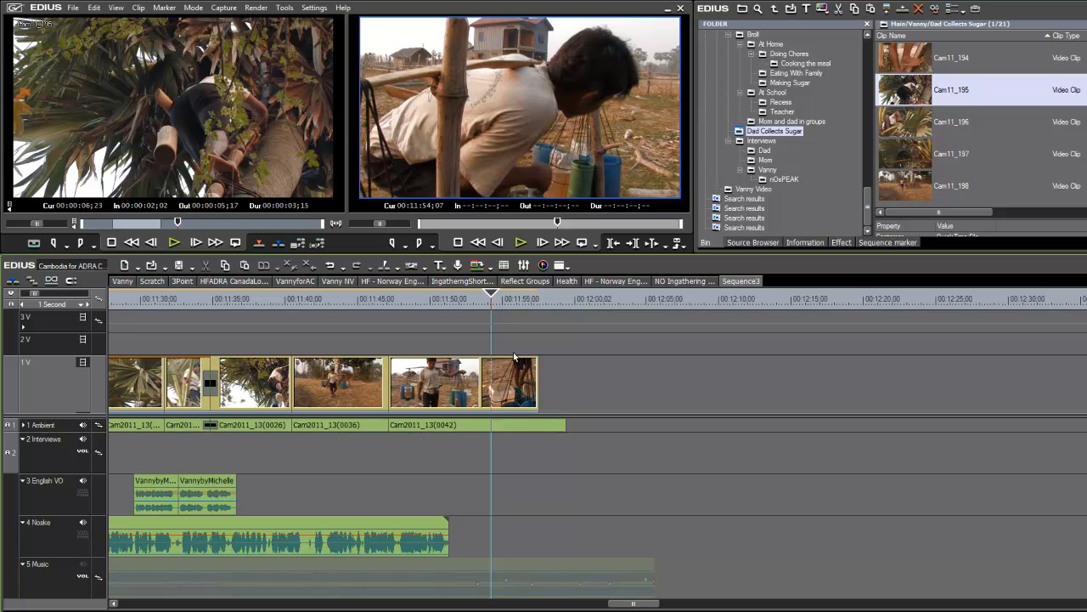
pyautogui.scroll(-1, 551, 393)
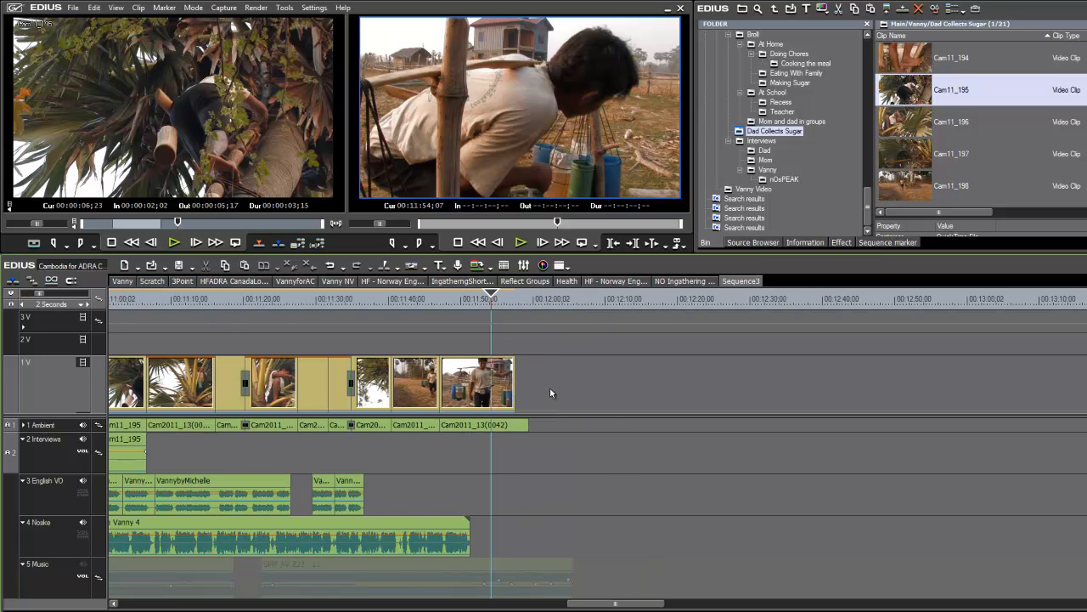
pyautogui.scroll(-1, 624, 549)
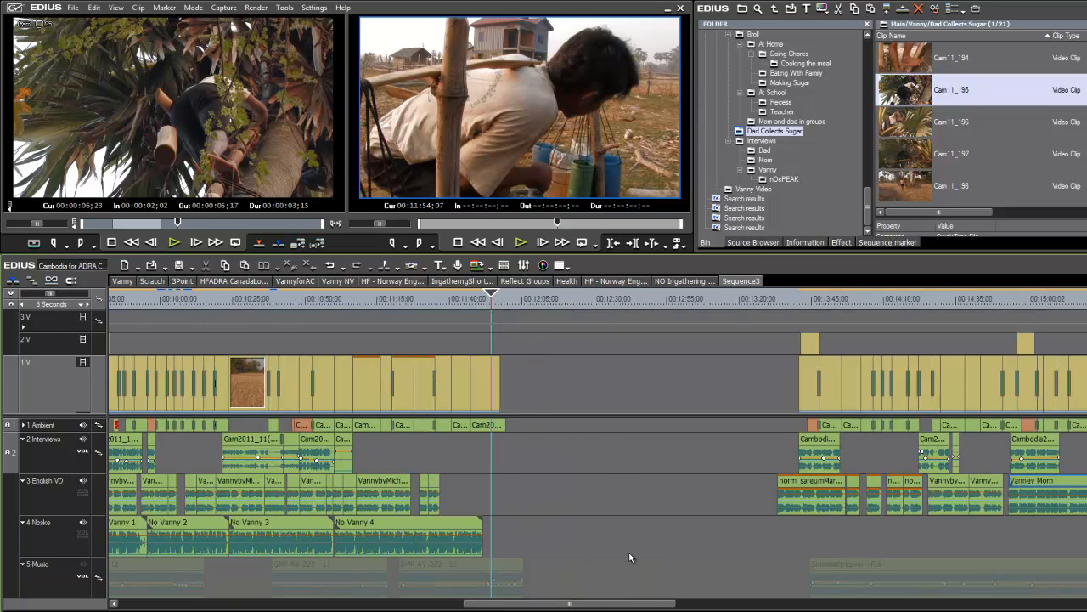
pyautogui.moveTo(489, 299)
pyautogui.mouseDown()
pyautogui.moveTo(476, 301)
pyautogui.moveTo(524, 304)
pyautogui.moveTo(486, 313)
pyautogui.mouseUp()
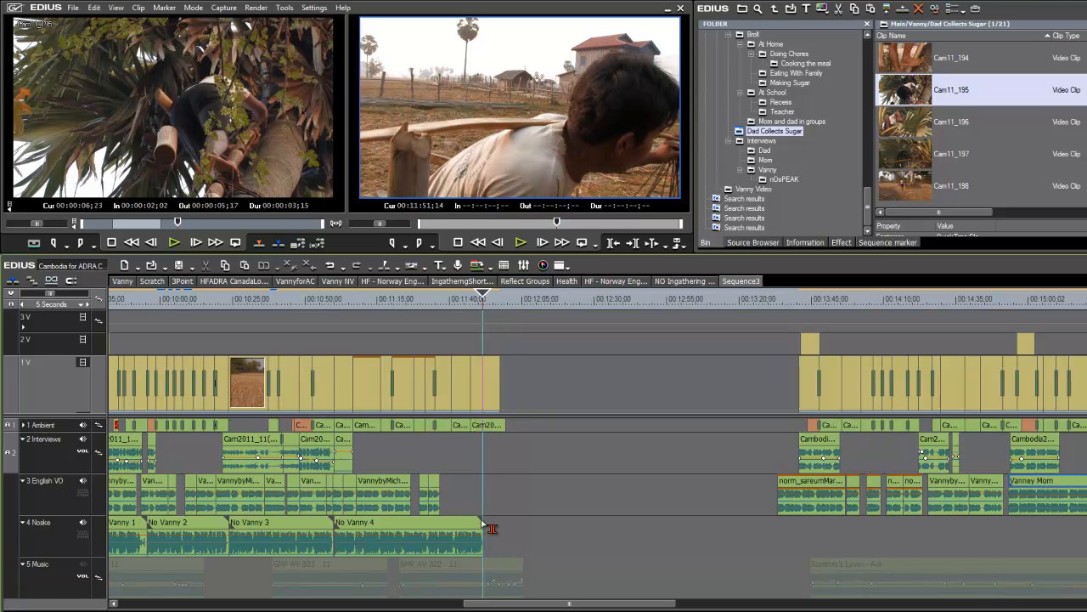
pyautogui.press('space')
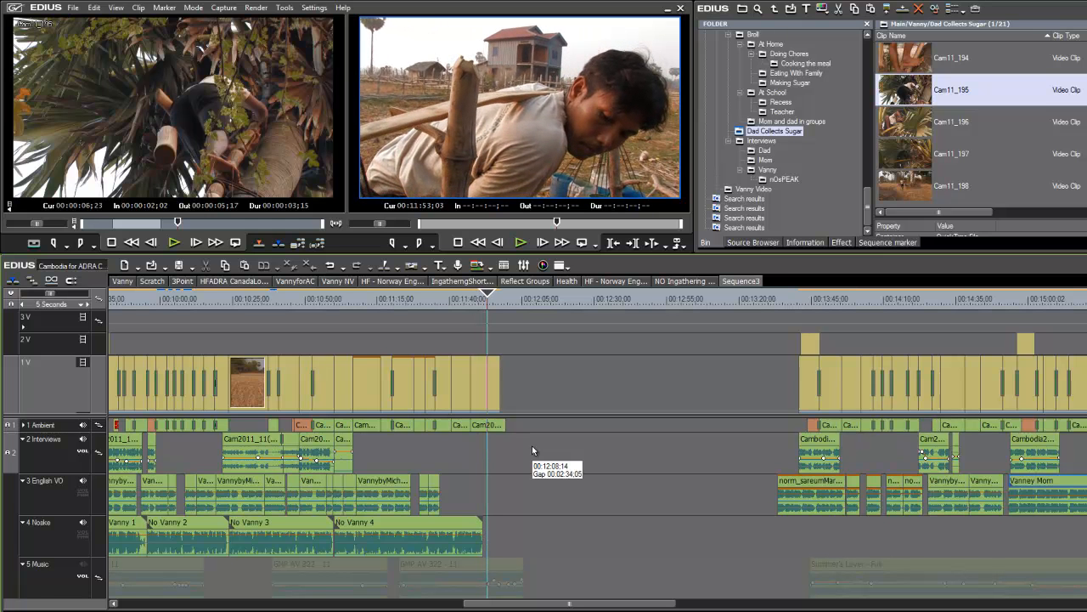
pyautogui.press('i')
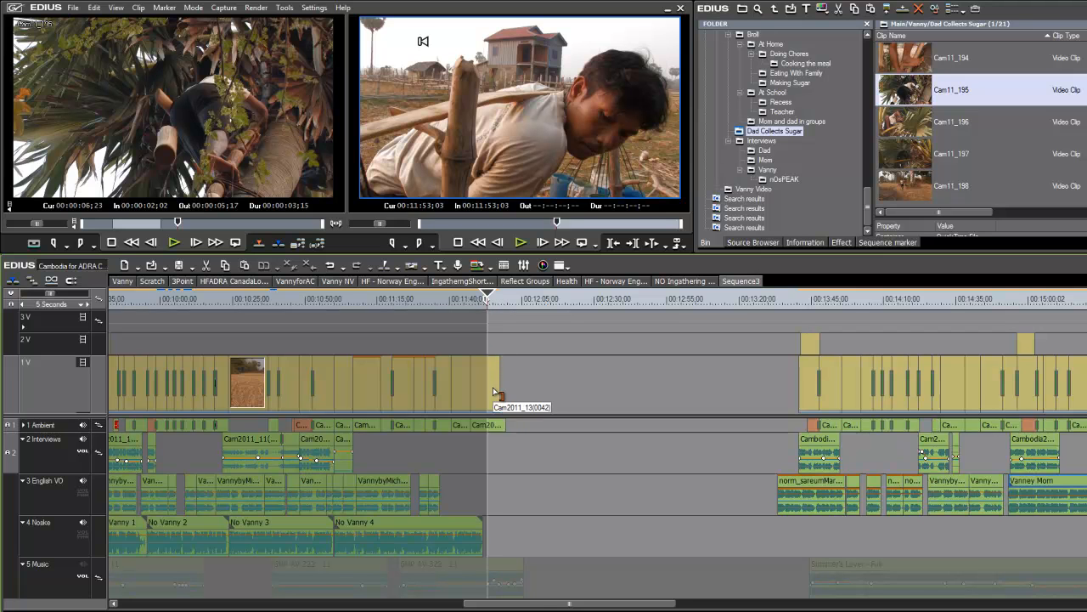
# - Set the Out point at 00:13:33;15, where the next English VO clip starts, and ripple-delete the marked range with the Music track included
pyautogui.moveTo(490, 296); pyautogui.dragTo(779, 326)
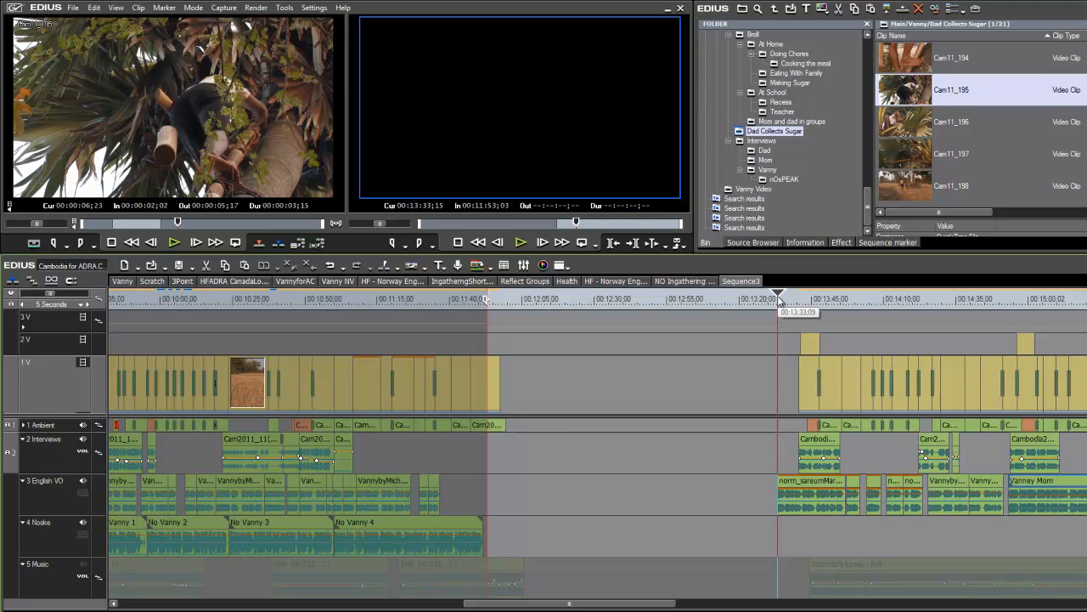
pyautogui.press('o')
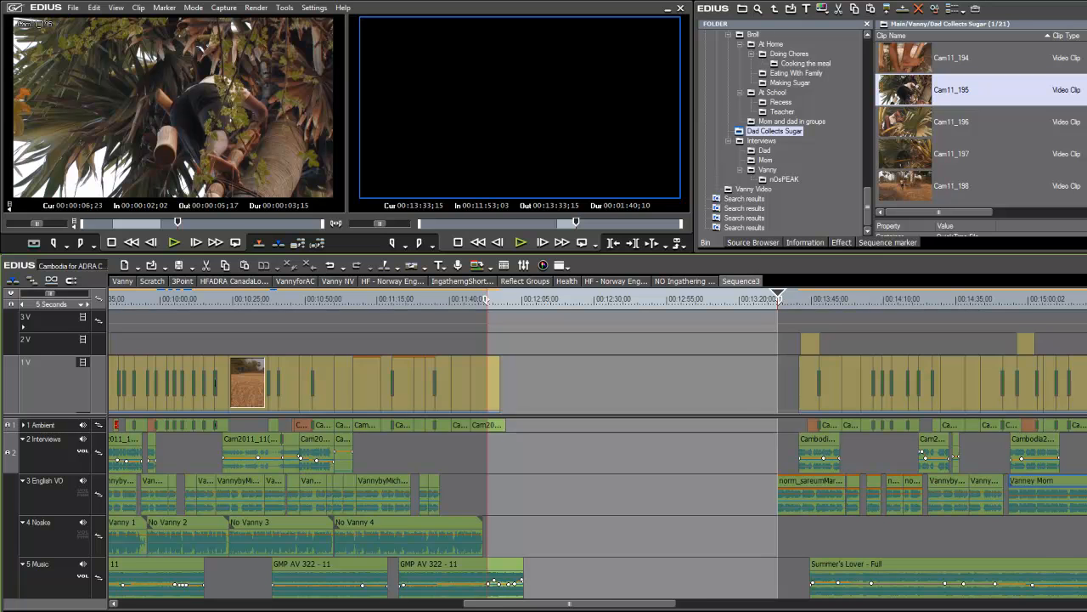
pyautogui.press('Delete')
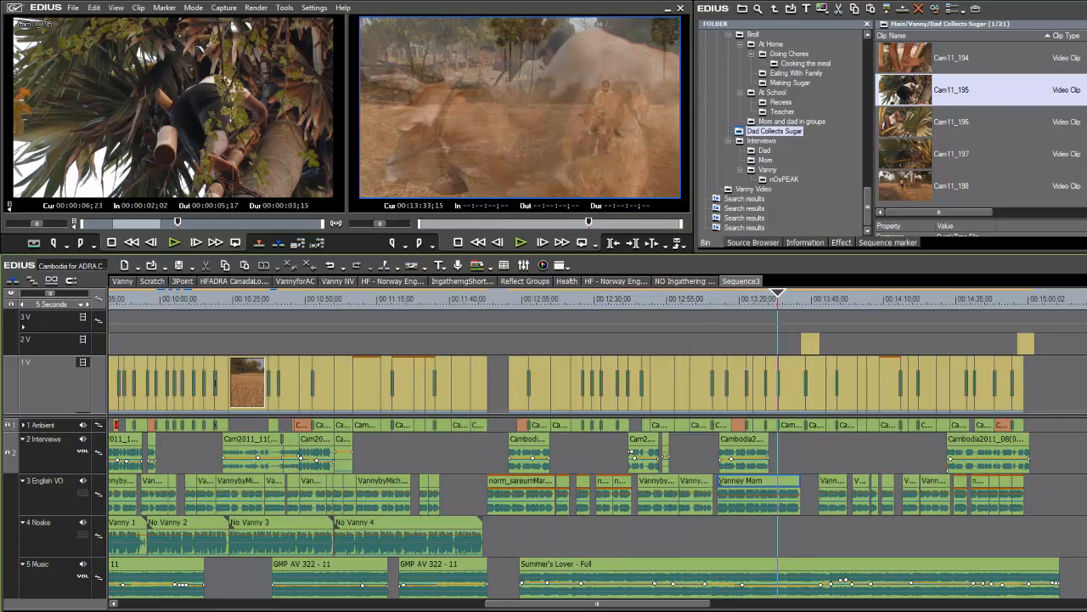
# - Switch the timeline to overwrite mode and extend the end of Cam2011_13(0042) to about 00:12:00;12, filling the gap before the interview shot
pyautogui.moveTo(779, 299); pyautogui.dragTo(488, 318)
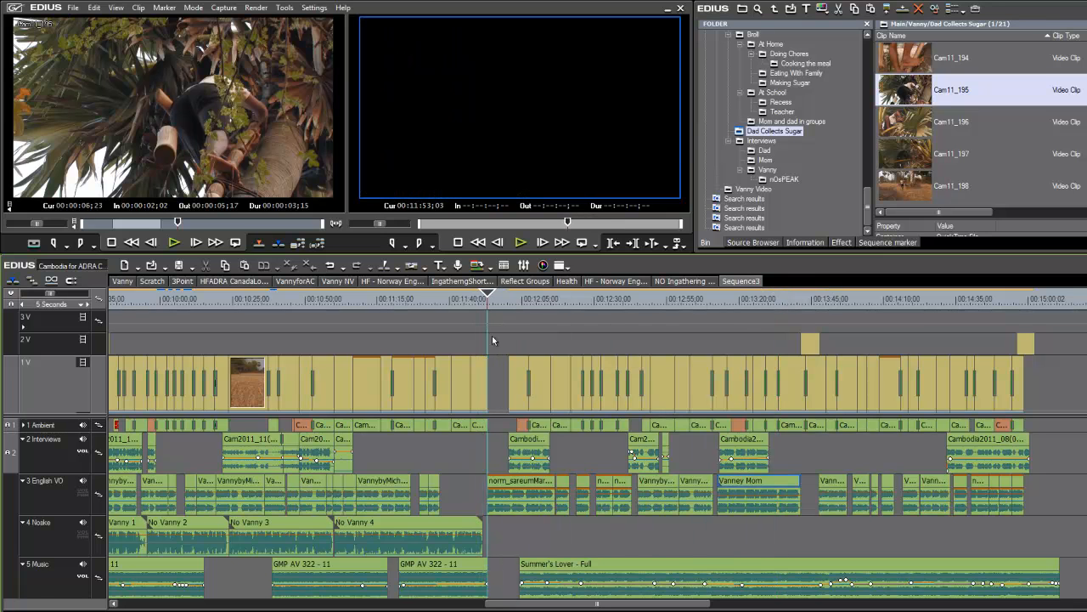
pyautogui.moveTo(491, 378); pyautogui.dragTo(493, 379)
pyautogui.click(7, 284)
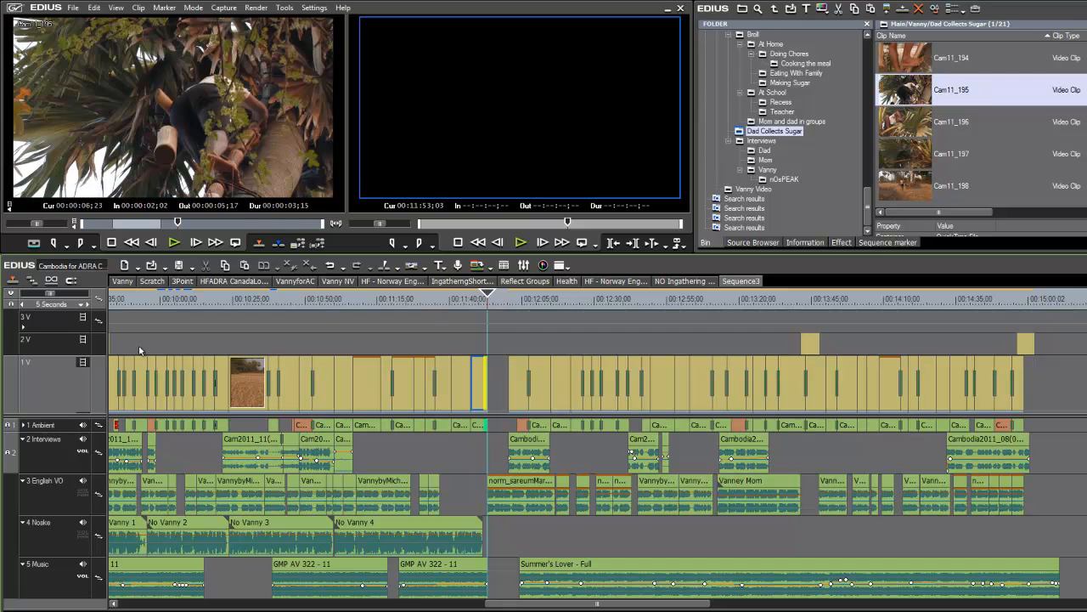
pyautogui.moveTo(489, 375)
pyautogui.mouseDown()
pyautogui.moveTo(516, 379)
pyautogui.moveTo(507, 378)
pyautogui.mouseUp()
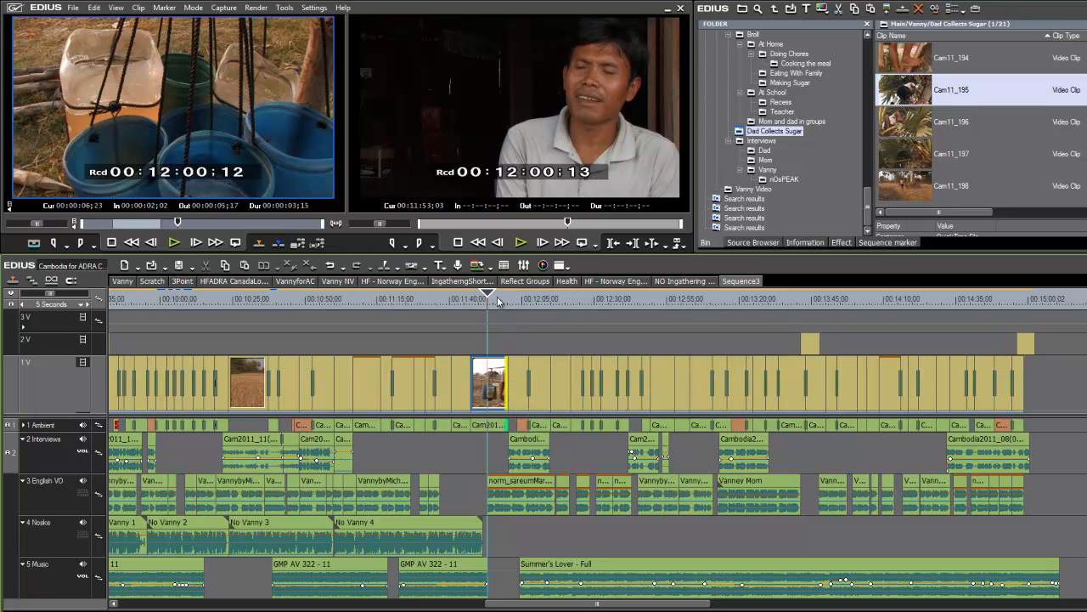
pyautogui.moveTo(488, 298); pyautogui.dragTo(473, 306)
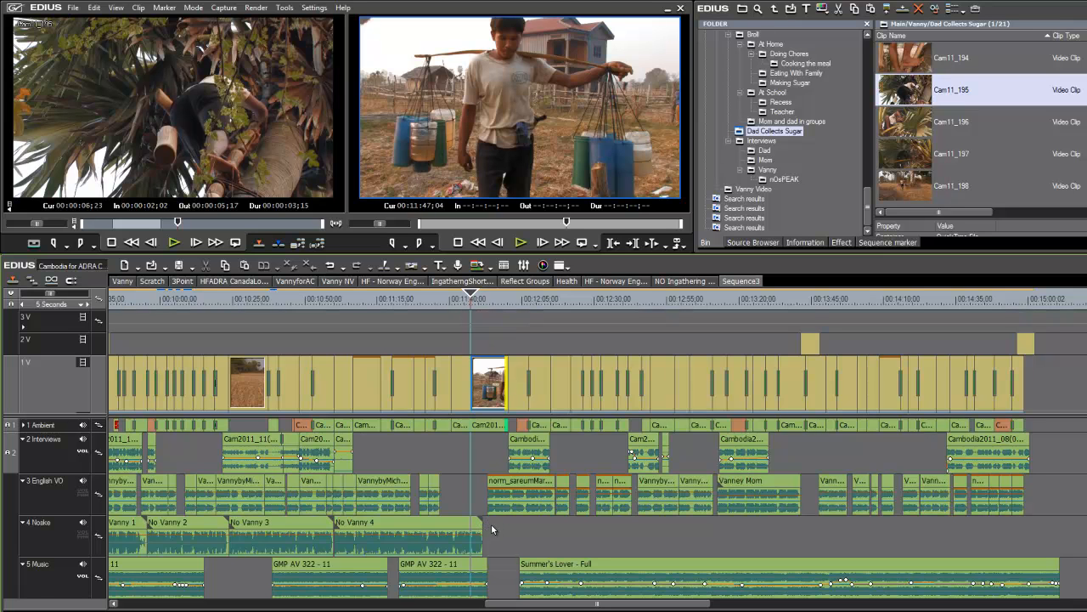
# - Play into the interview shot and extend its start back to 00:11:59;12, lining the picture up with the interview audio
pyautogui.press('space')
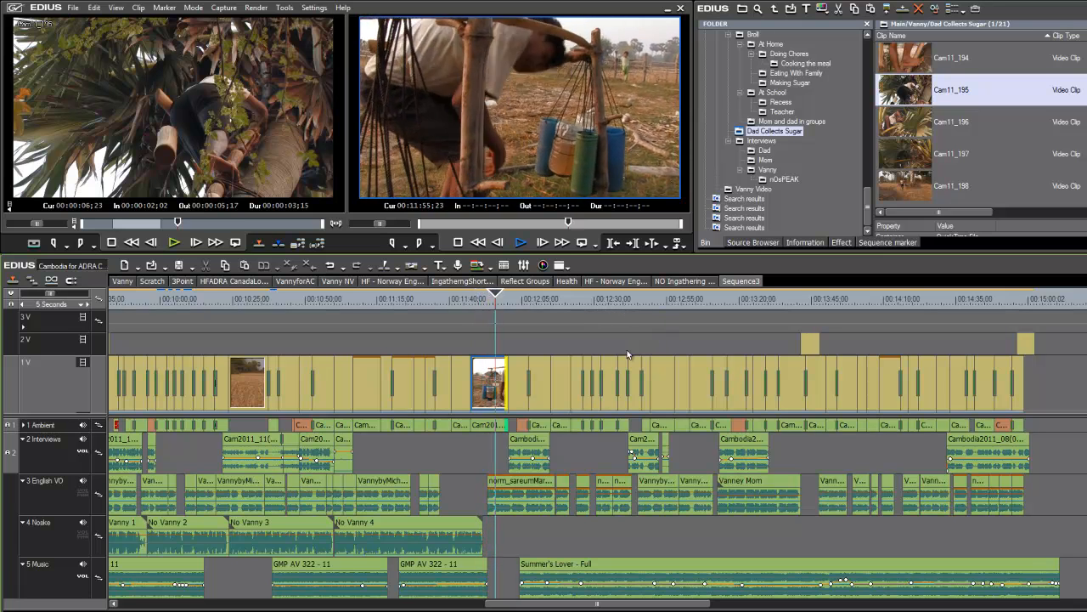
pyautogui.click(516, 299)
pyautogui.moveTo(517, 299); pyautogui.dragTo(509, 308)
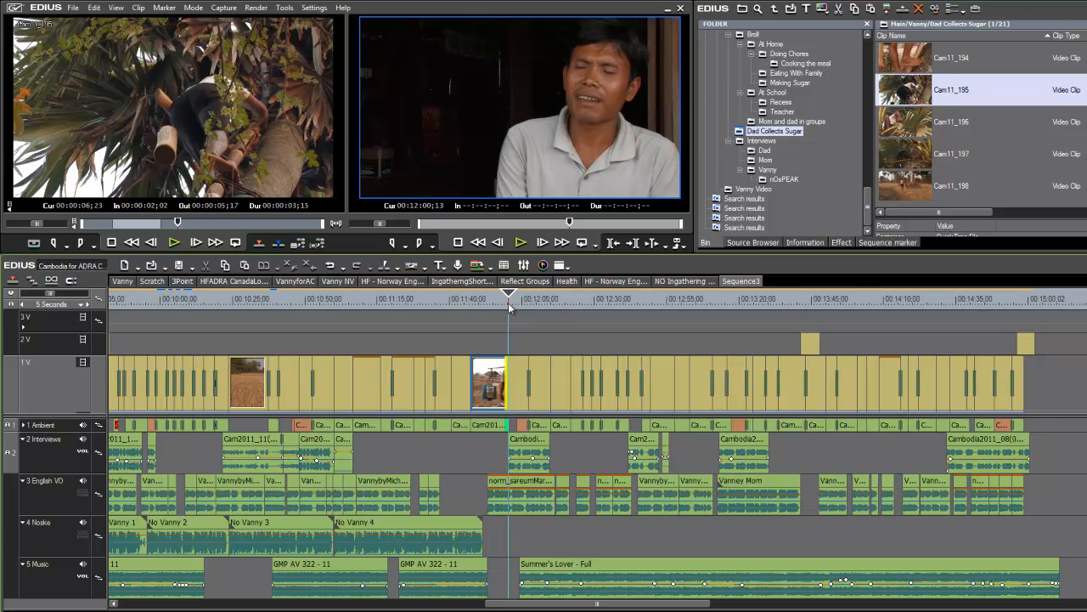
pyautogui.scroll(1, 510, 379)
pyautogui.click(512, 380)
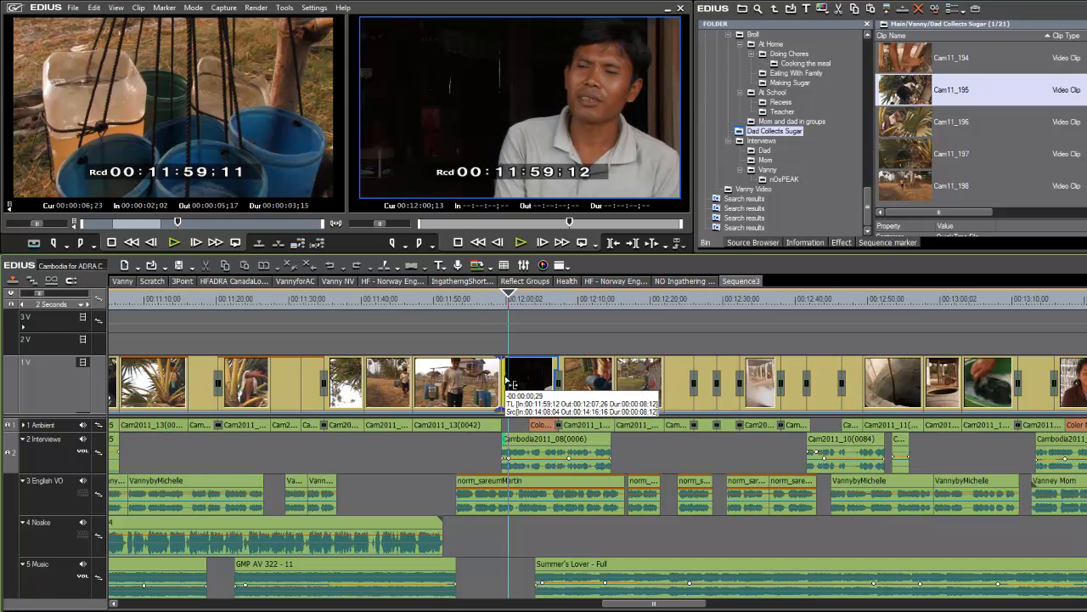
# - Add the default transition at the cut between Cam2011_13(0042) and the interview shot, and play across it
pyautogui.click(466, 313)
pyautogui.moveTo(466, 316); pyautogui.dragTo(512, 317)
pyautogui.hotkey('ctrl', 'p')
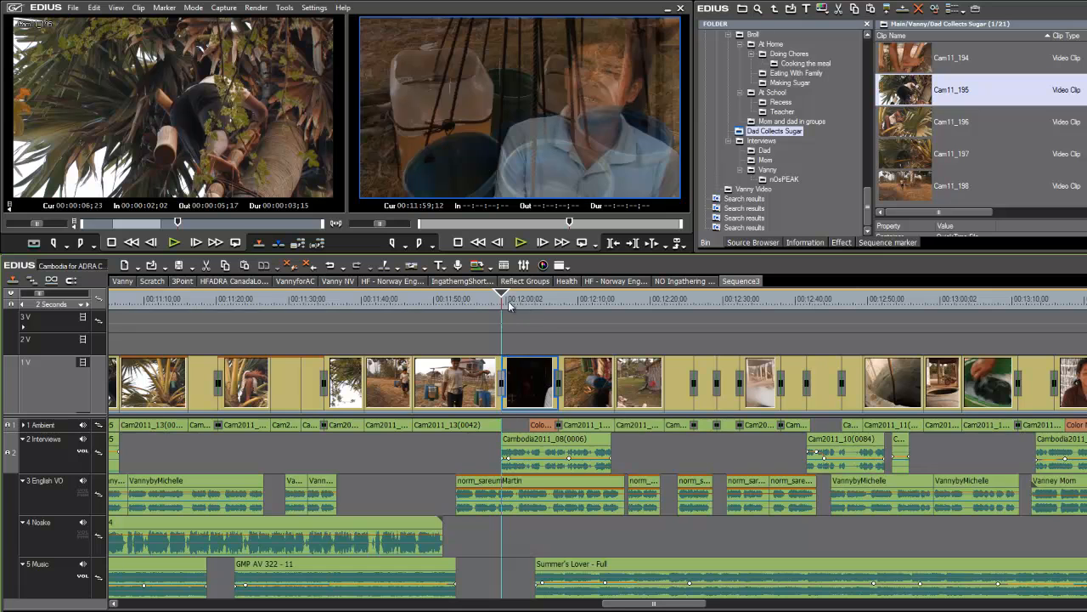
pyautogui.press('space')
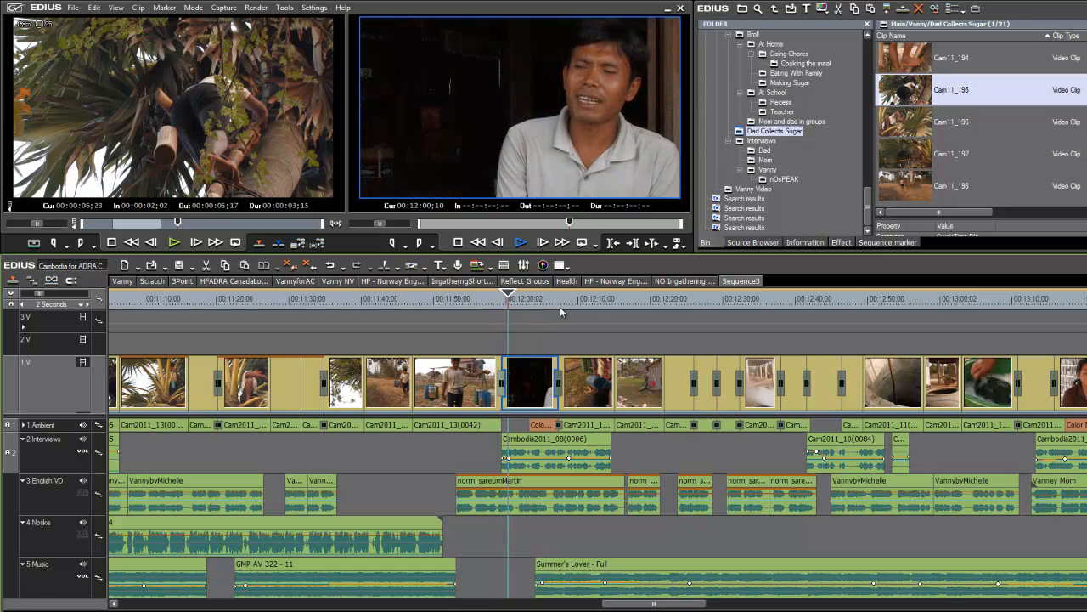
pyautogui.press('space')
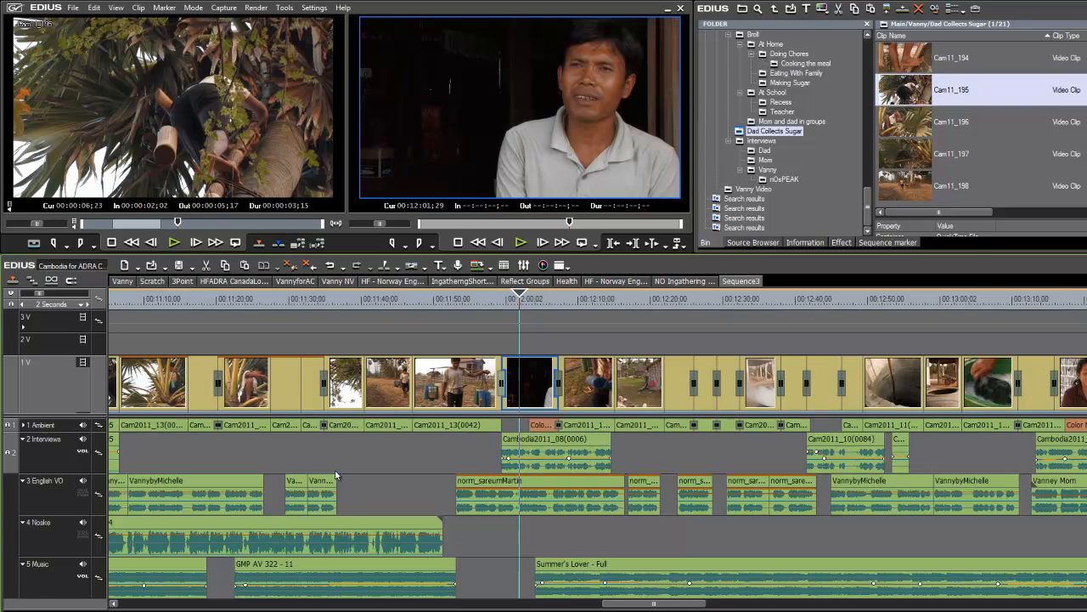
# - Place Dad Vanny 1 from the From Norway narration folder on audio track 4, aligned with the start of the norm_sareumMartin English VO
pyautogui.moveTo(520, 299); pyautogui.dragTo(441, 315)
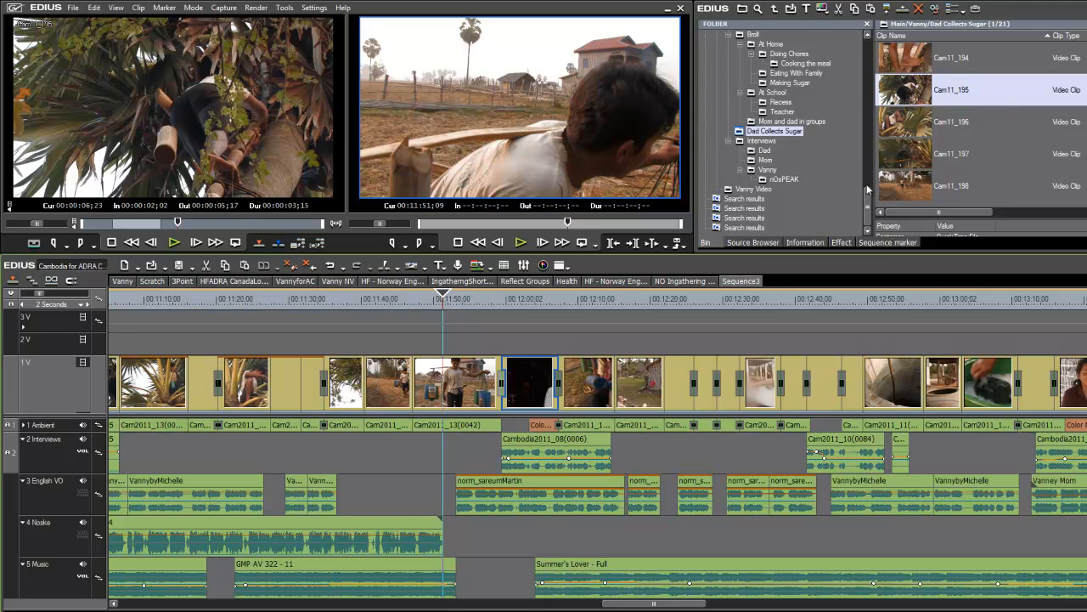
pyautogui.moveTo(867, 187); pyautogui.dragTo(863, 72)
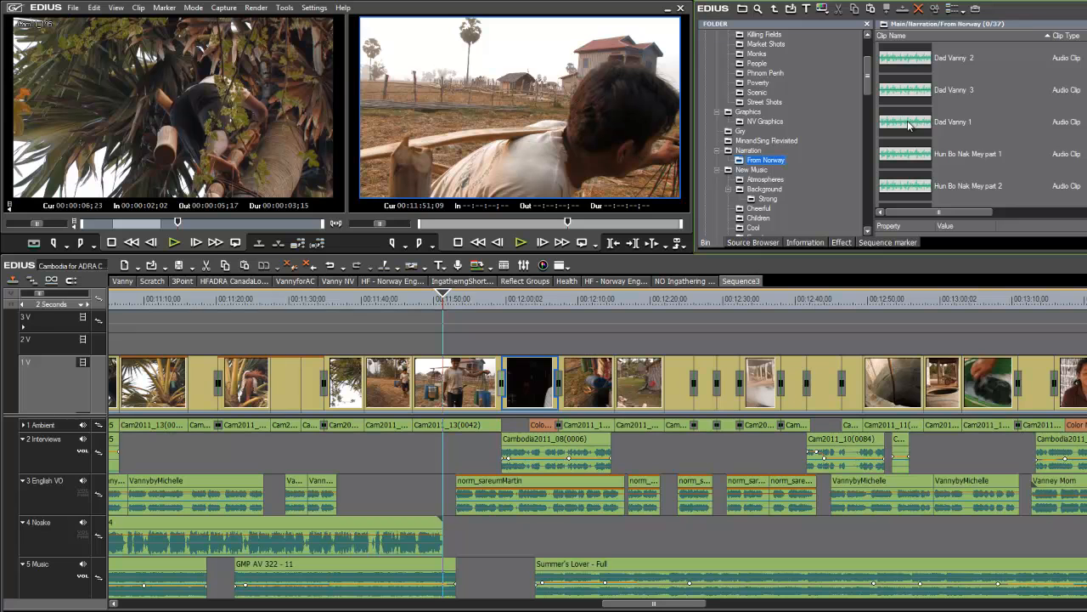
pyautogui.click(907, 125)
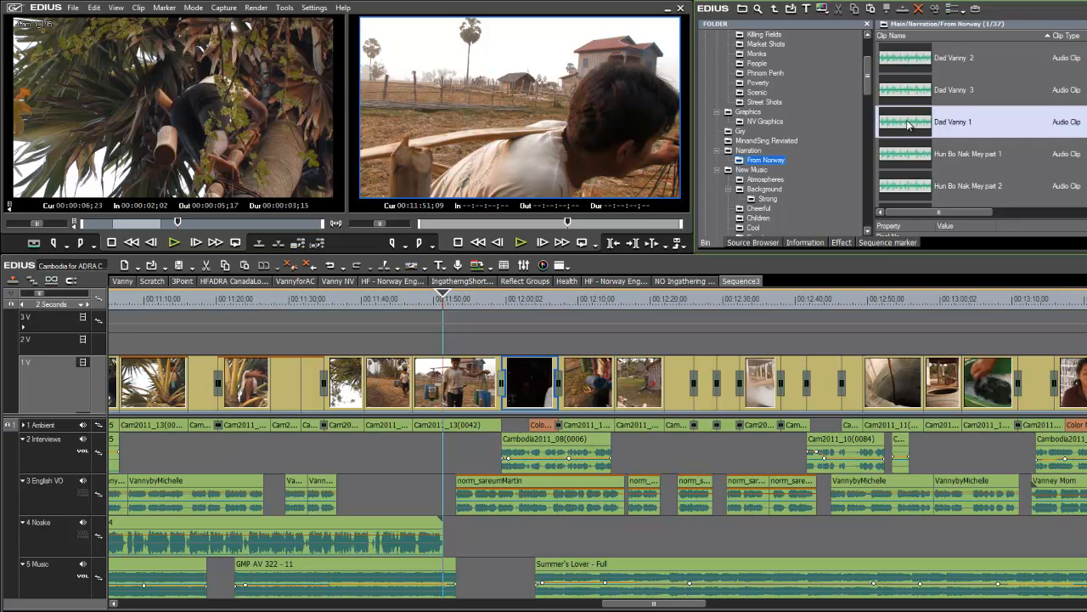
pyautogui.doubleClick(907, 125)
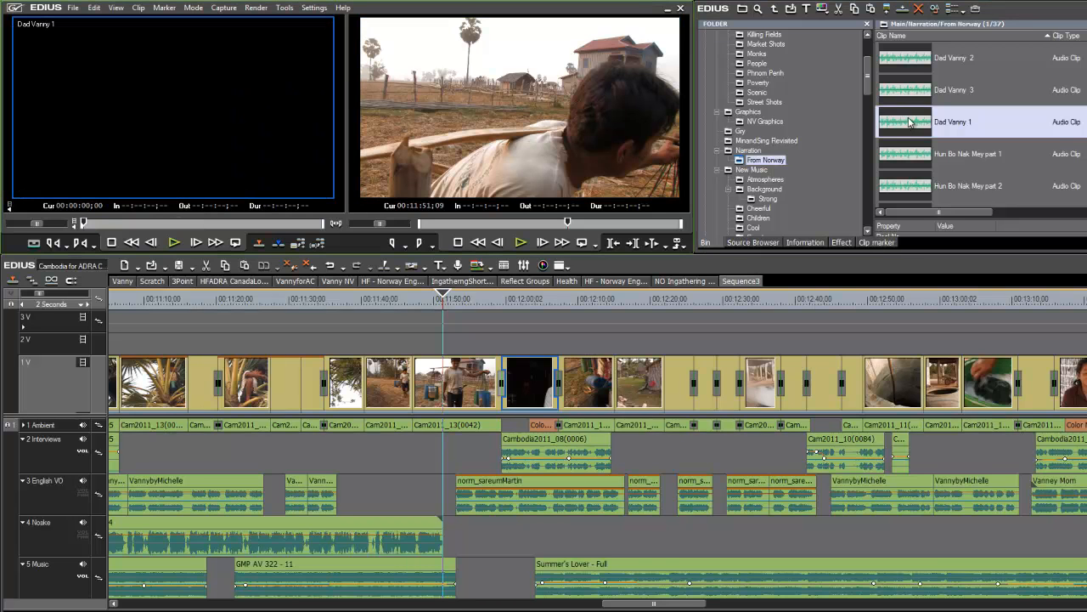
pyautogui.moveTo(907, 125); pyautogui.dragTo(459, 539)
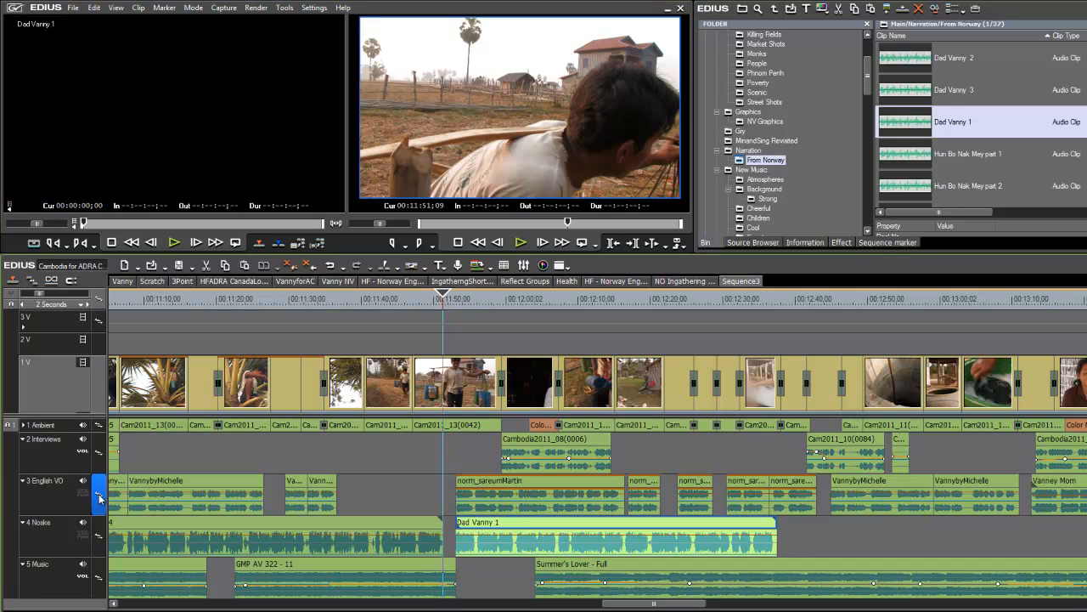
# - Mute the English VO and Music tracks and play the opening of Dad Vanny 1
pyautogui.click(75, 484)
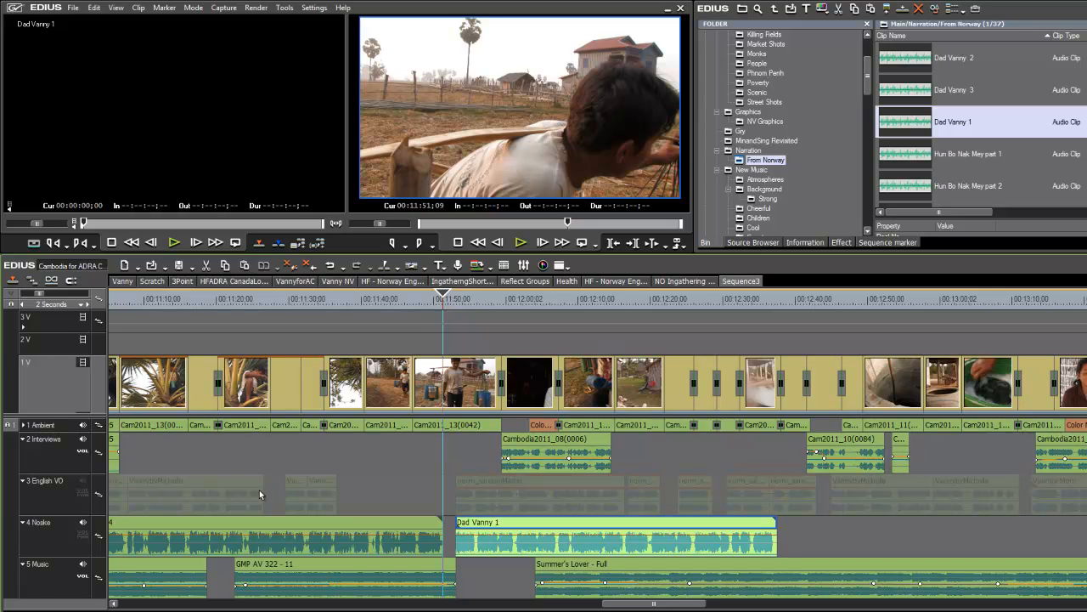
pyautogui.press('space')
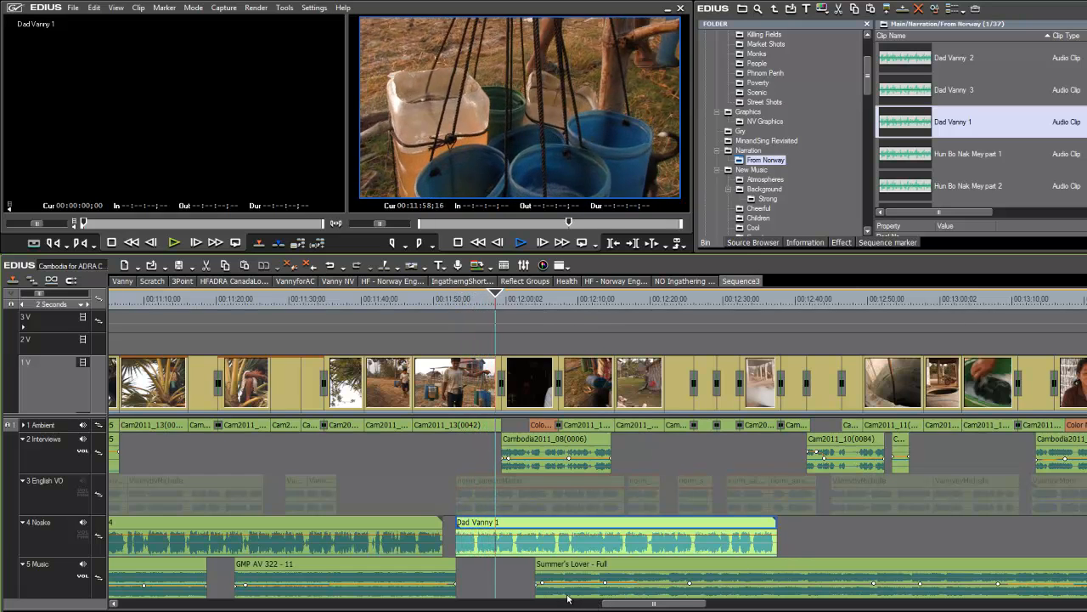
pyautogui.press('space')
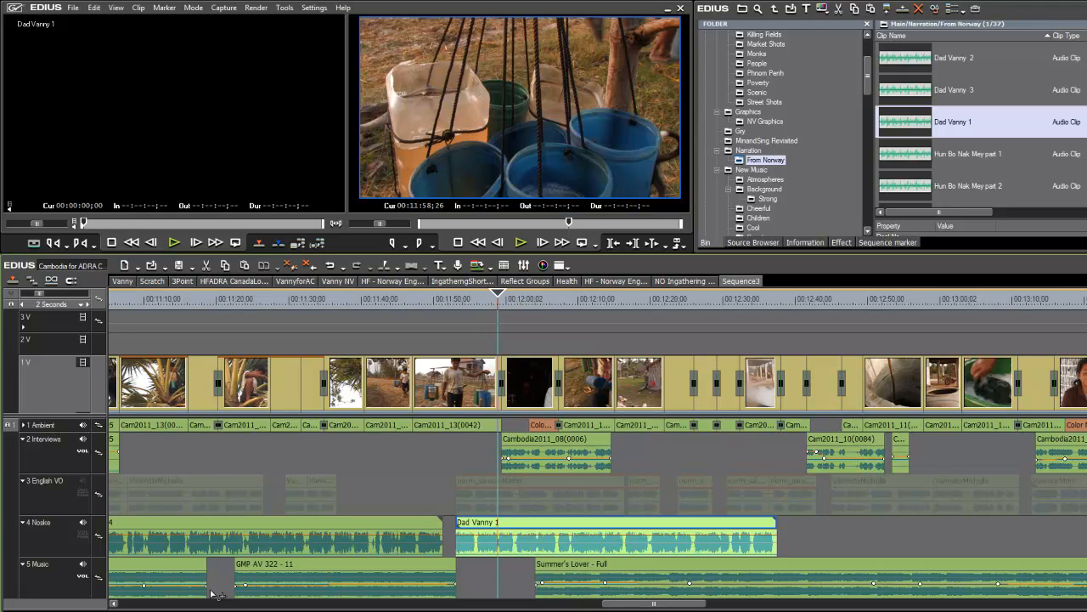
pyautogui.click(82, 563)
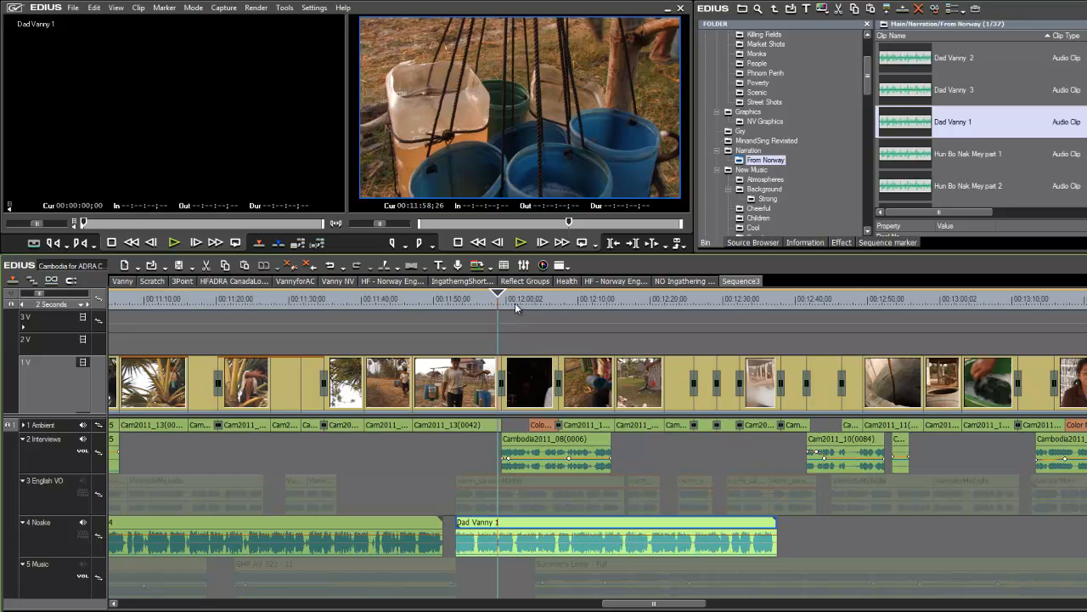
# - Check Dad Vanny 1 against the pictures by scrubbing past its end and playing it from its start
pyautogui.moveTo(499, 296); pyautogui.dragTo(492, 300)
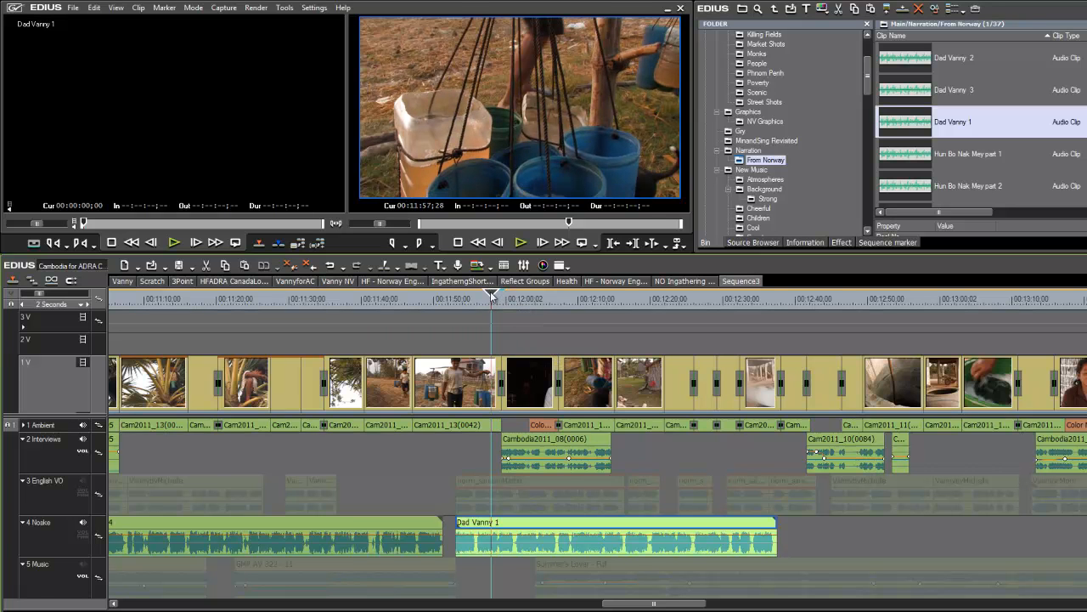
pyautogui.press('space')
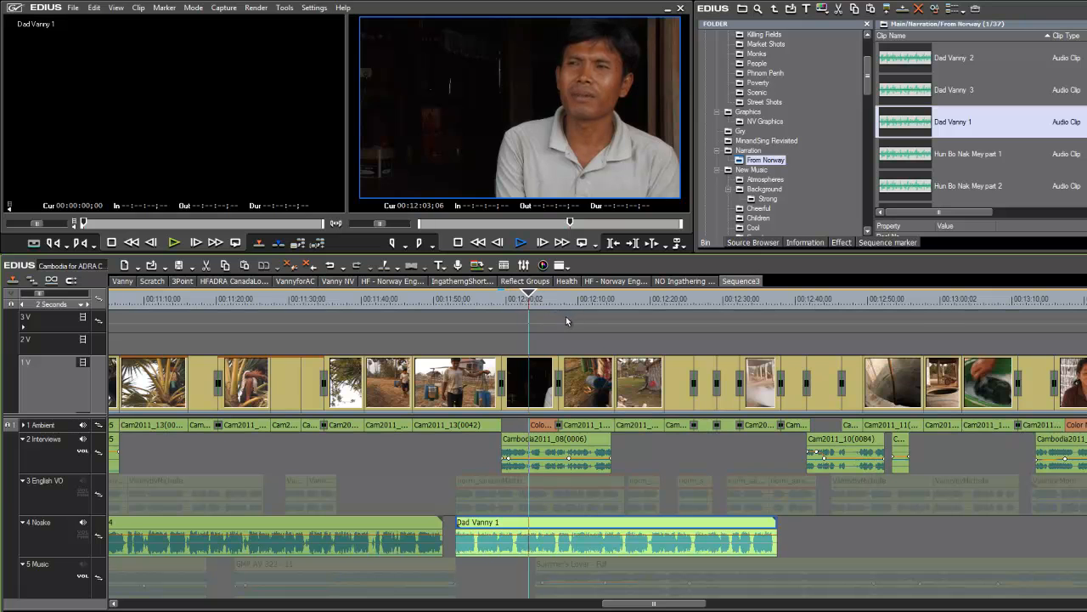
pyautogui.press('space')
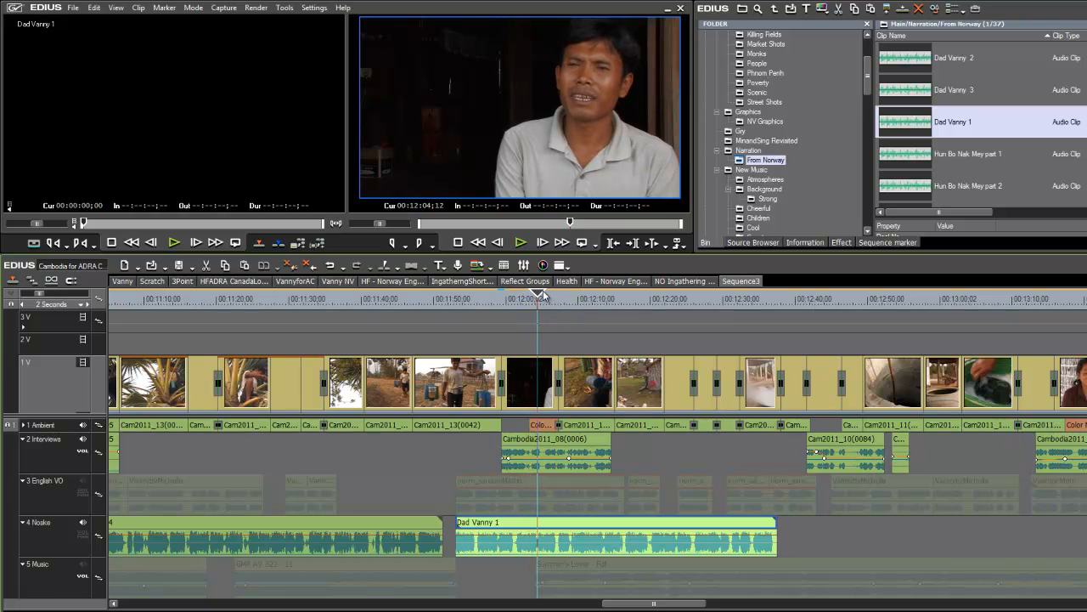
pyautogui.moveTo(559, 300); pyautogui.dragTo(823, 332)
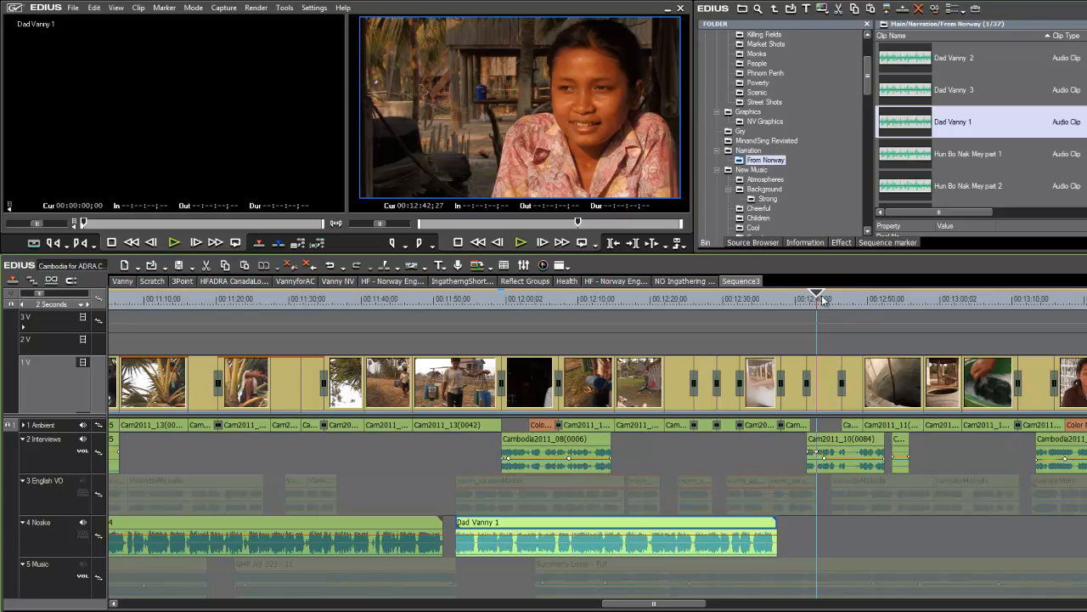
pyautogui.moveTo(816, 295)
pyautogui.mouseDown()
pyautogui.moveTo(802, 299)
pyautogui.moveTo(816, 310)
pyautogui.mouseUp()
pyautogui.click(807, 296)
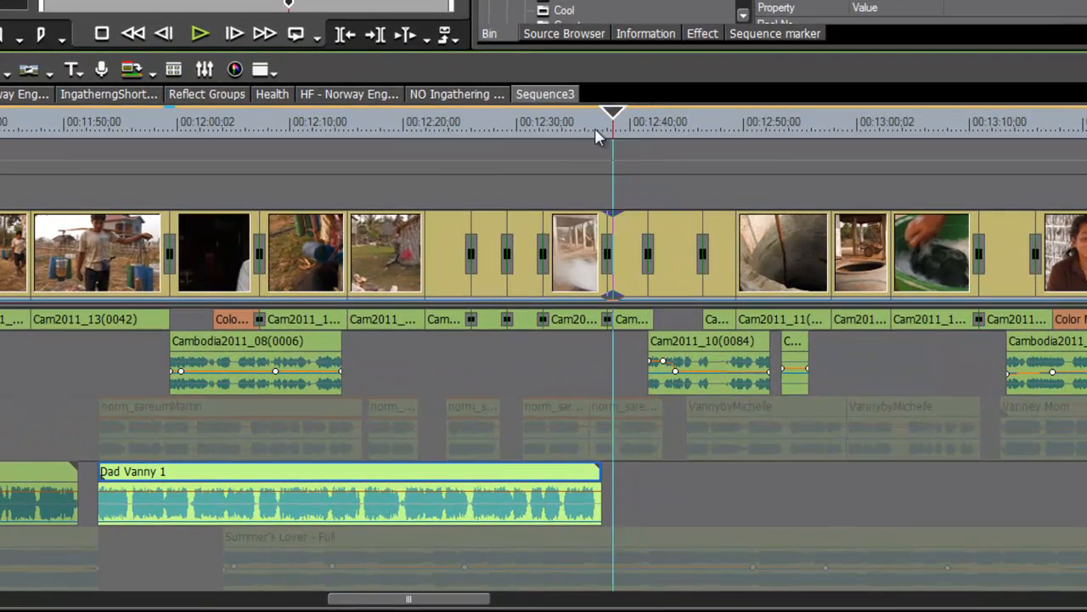
pyautogui.moveTo(773, 302); pyautogui.dragTo(691, 321)
pyautogui.moveTo(465, 153); pyautogui.dragTo(104, 204)
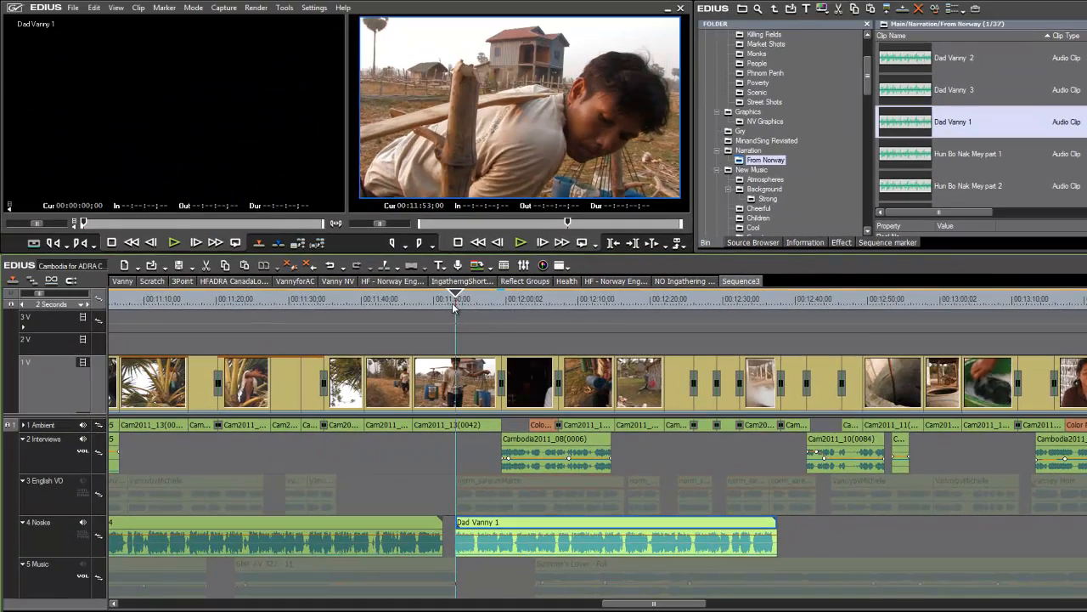
pyautogui.press('space')
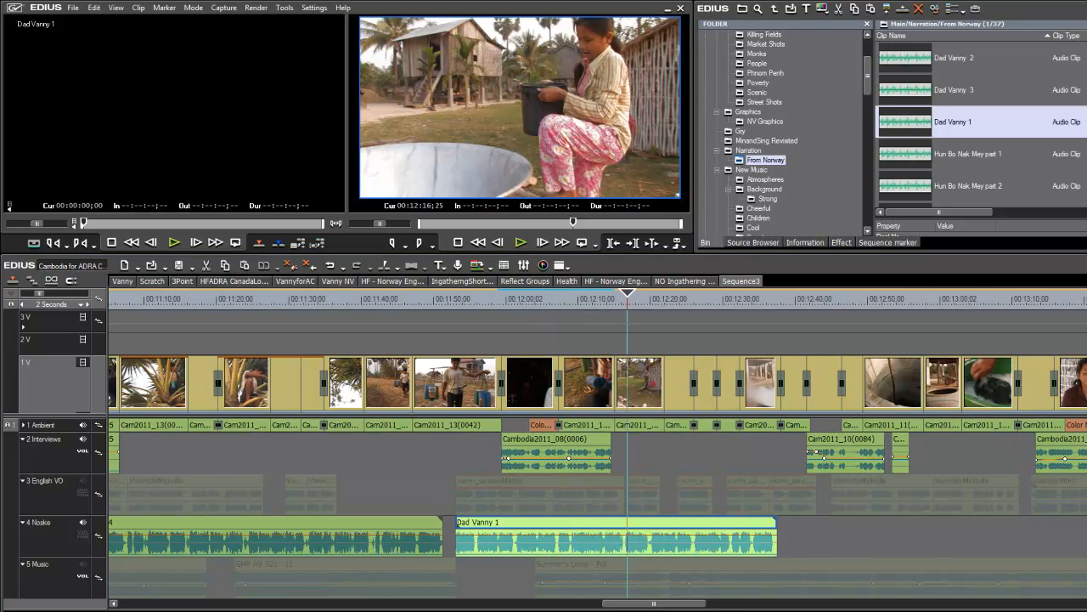
# - Roll the cut between Cam2011_13(0044) and the following water-pouring shot to 00:12:16;13, and play the new cut
pyautogui.click(625, 297)
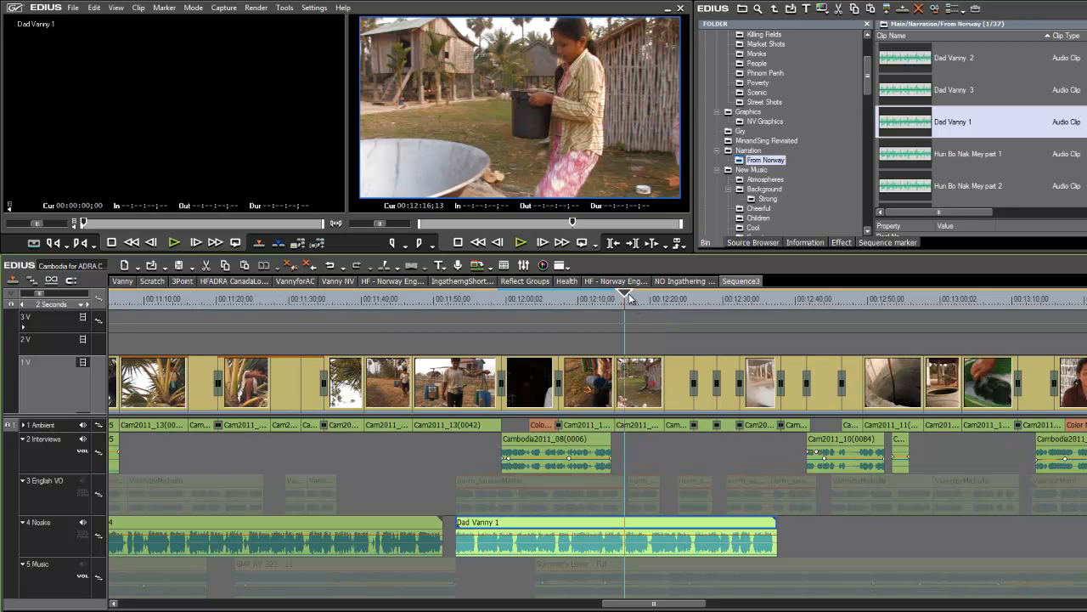
pyautogui.click(643, 402)
pyautogui.click(620, 379)
pyautogui.moveTo(620, 379); pyautogui.dragTo(627, 379)
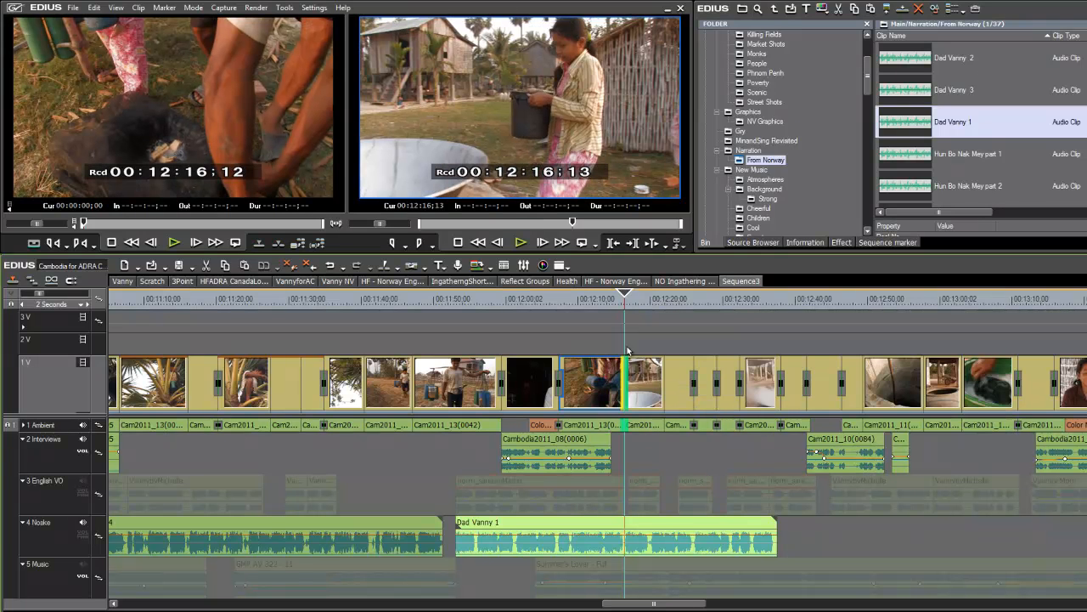
pyautogui.click(611, 302)
pyautogui.press('space')
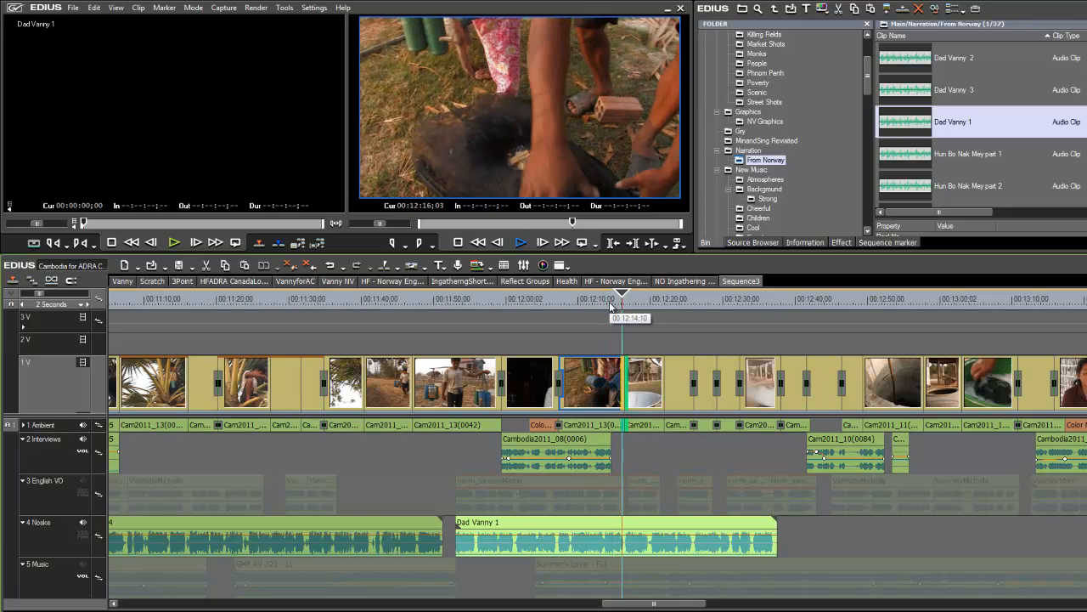
pyautogui.press('space')
# - Slip Cam2011_13(0044) in trim mode to a source In of 00:49:38;08, and play through the adjusted shot
pyautogui.moveTo(632, 299); pyautogui.dragTo(583, 326)
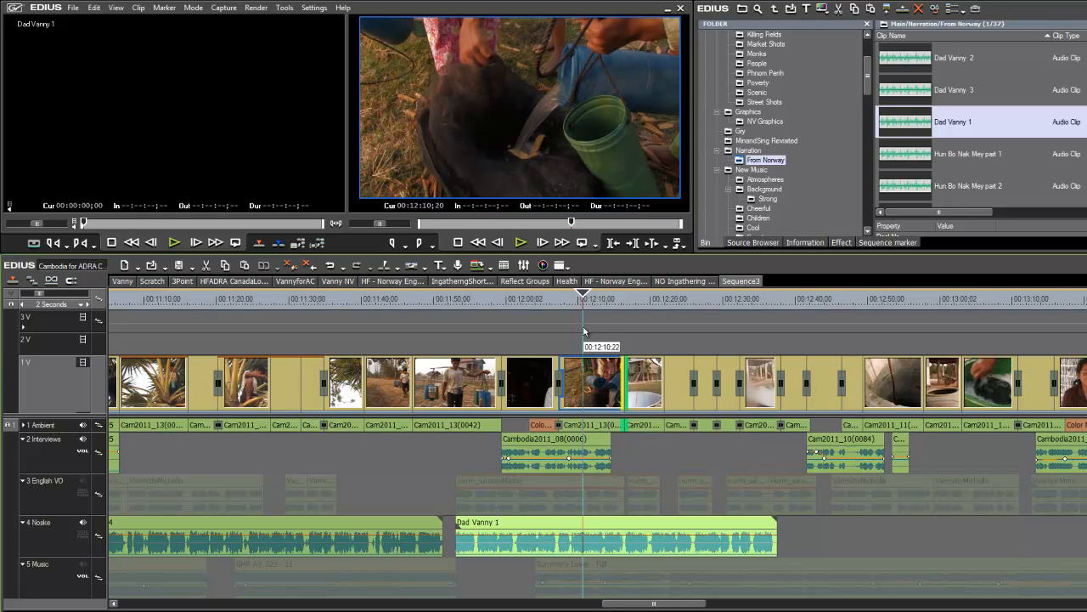
pyautogui.press('F6')
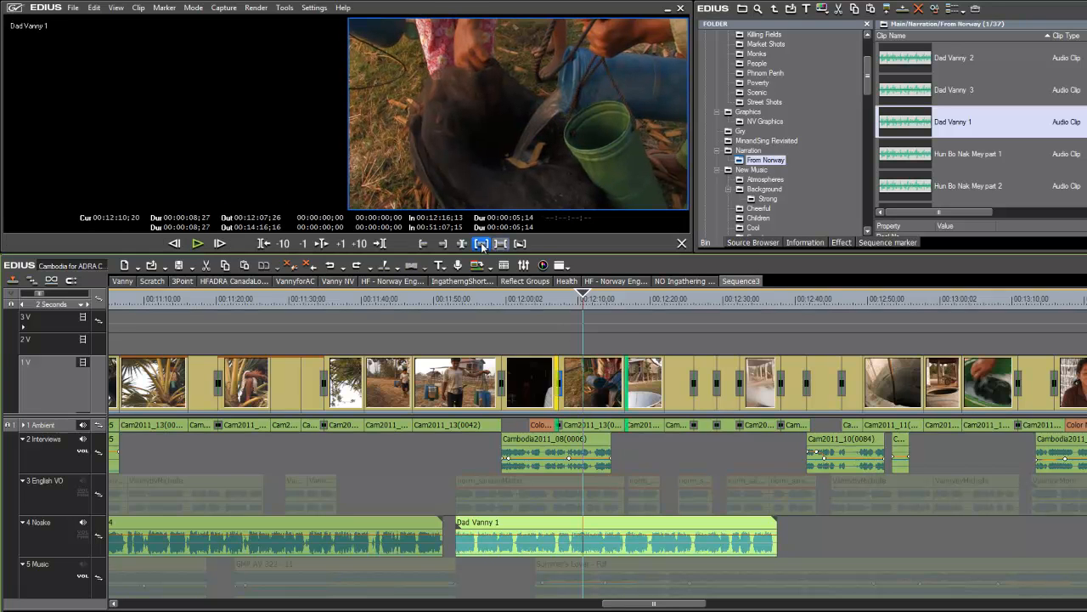
pyautogui.click(482, 244)
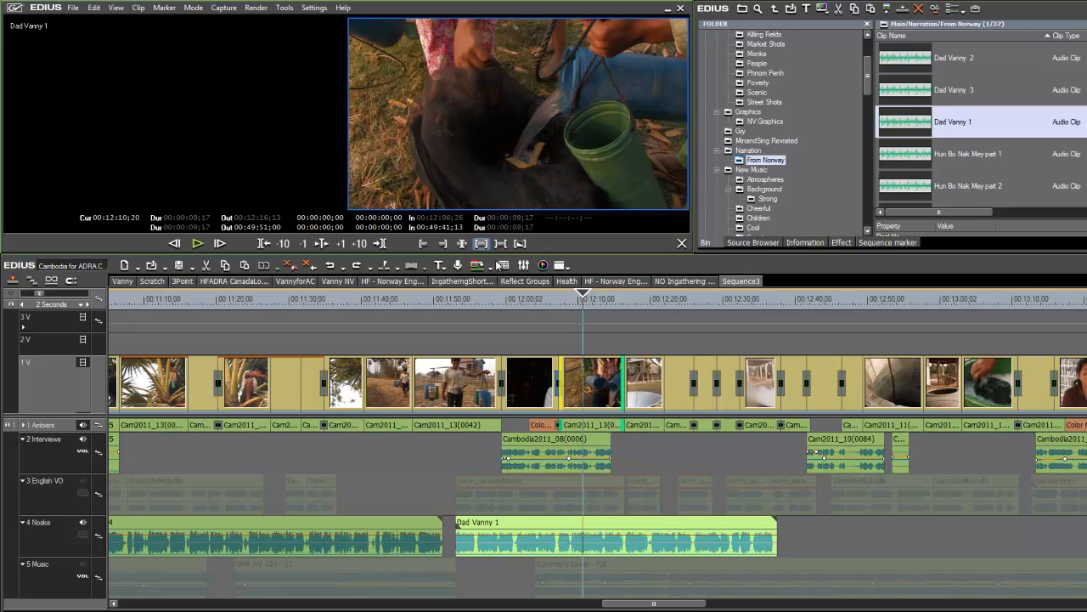
pyautogui.click(603, 382)
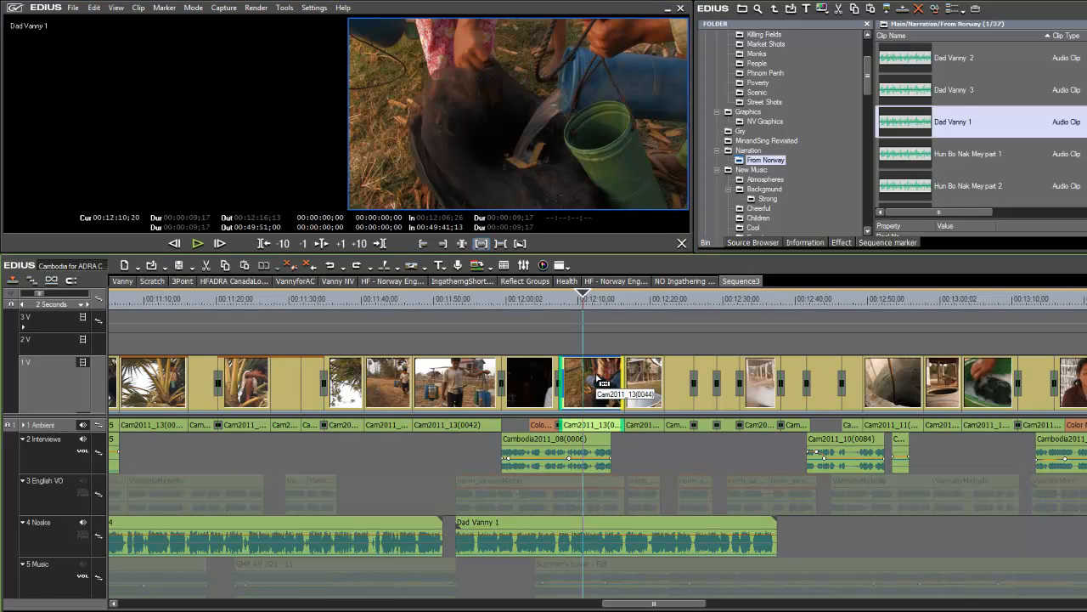
pyautogui.moveTo(598, 382); pyautogui.dragTo(595, 378)
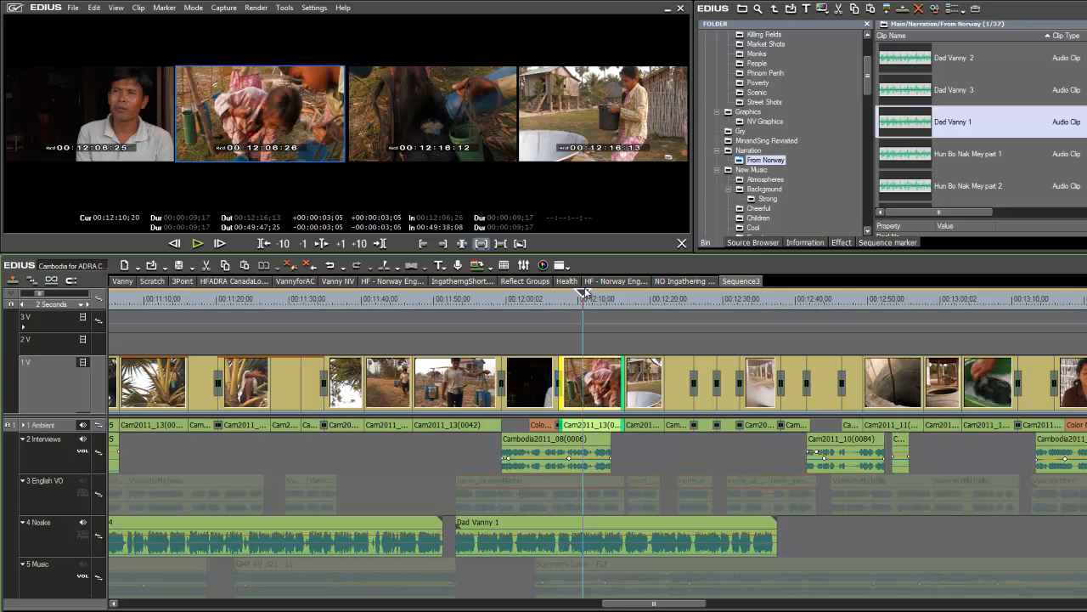
pyautogui.moveTo(584, 299); pyautogui.dragTo(561, 307)
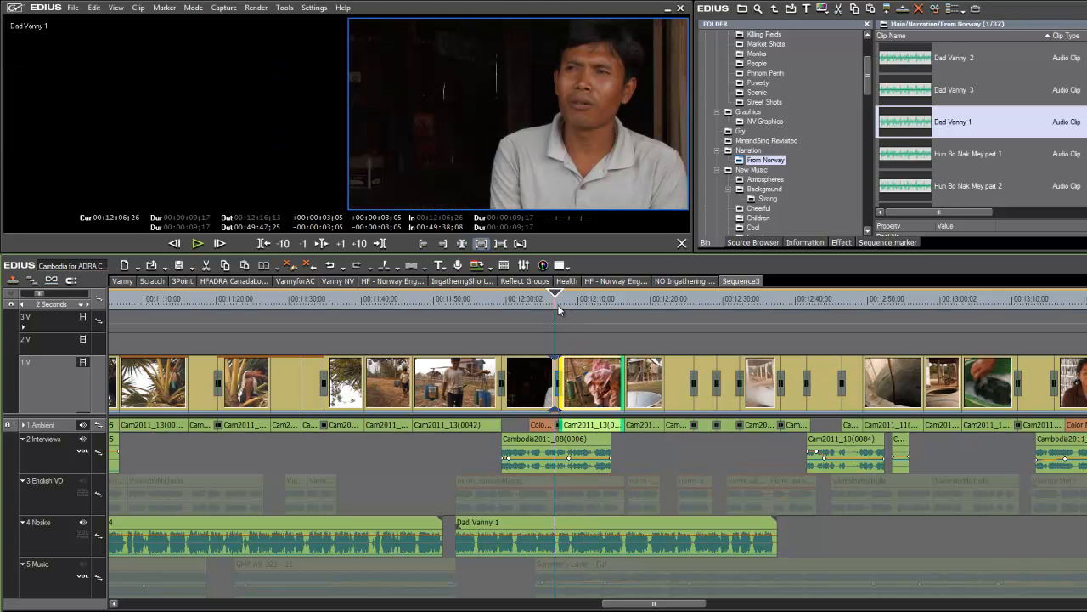
pyautogui.press('space')
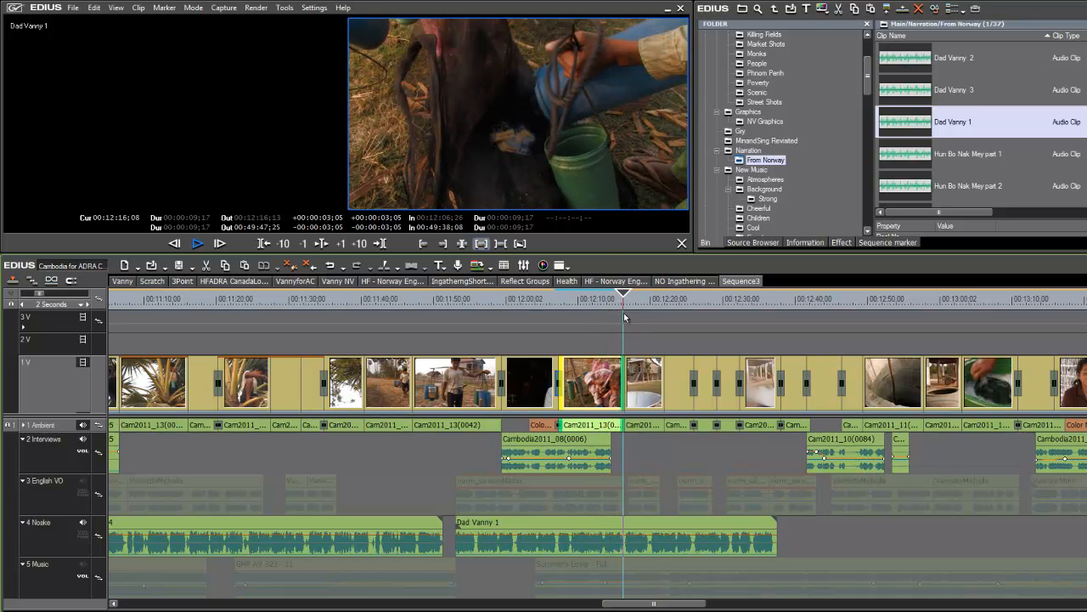
pyautogui.press('space')
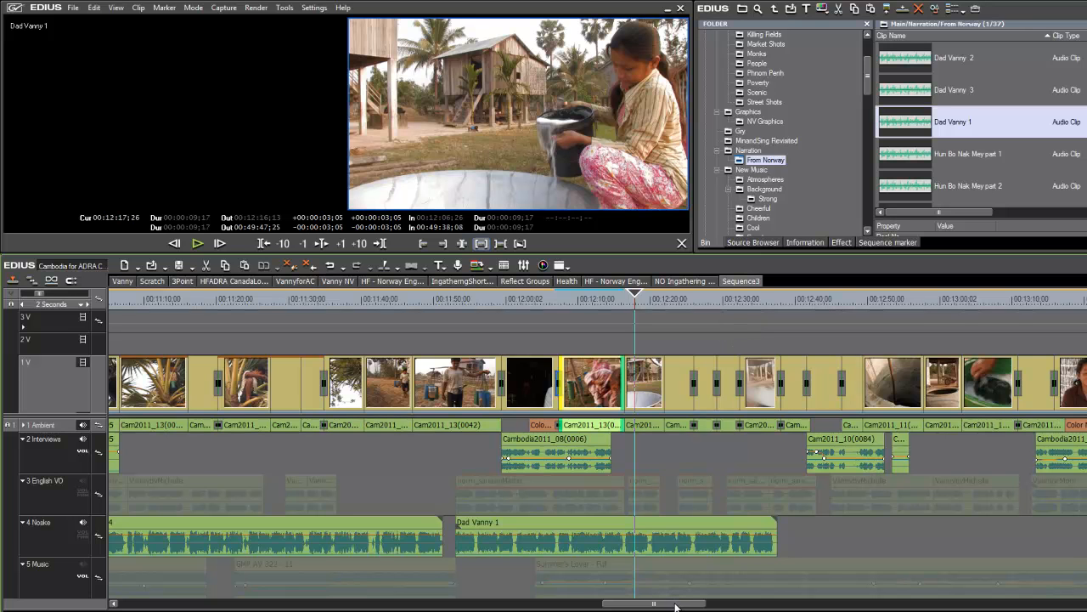
# - Place Vanny mum part 1 from the From Norway bin on audio track 4 at 00:13:12;19 and play its opening
pyautogui.moveTo(671, 607); pyautogui.dragTo(705, 610)
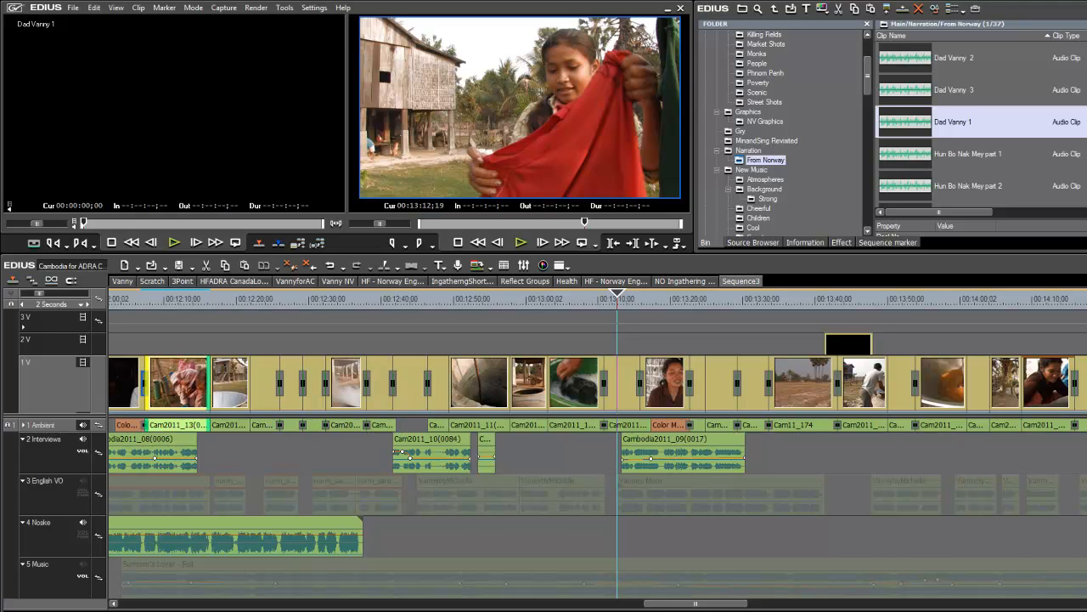
pyautogui.scroll(-5, 977, 119)
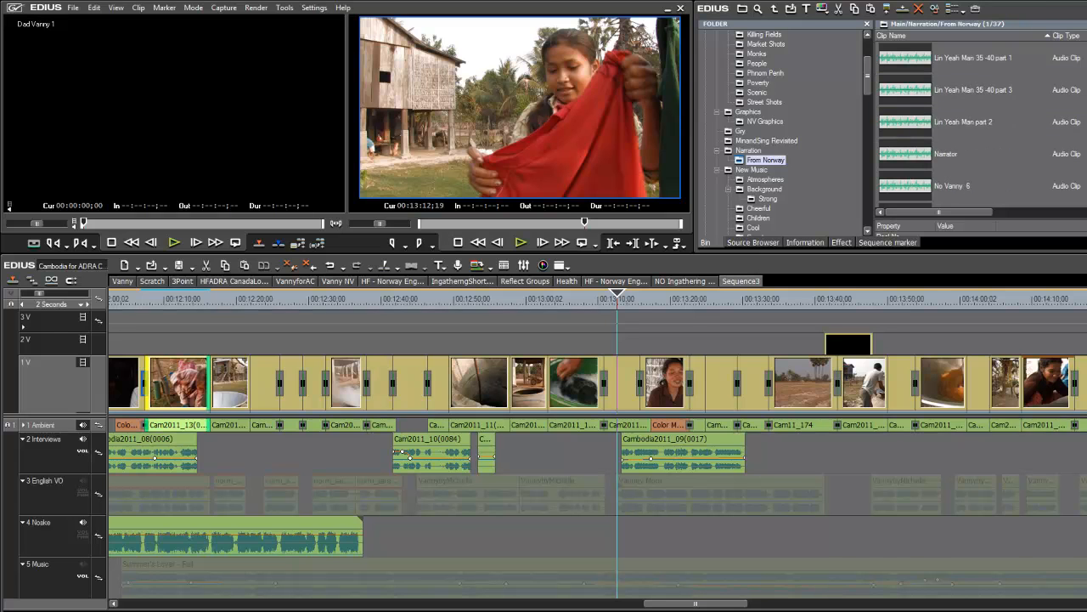
pyautogui.scroll(-5, 977, 119)
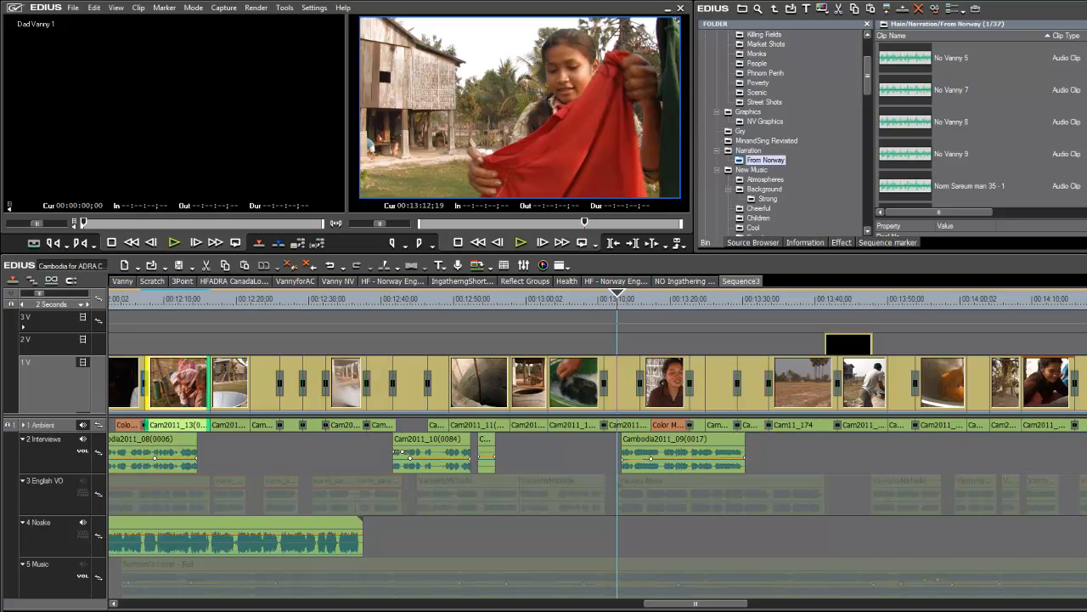
pyautogui.scroll(-2, 977, 119)
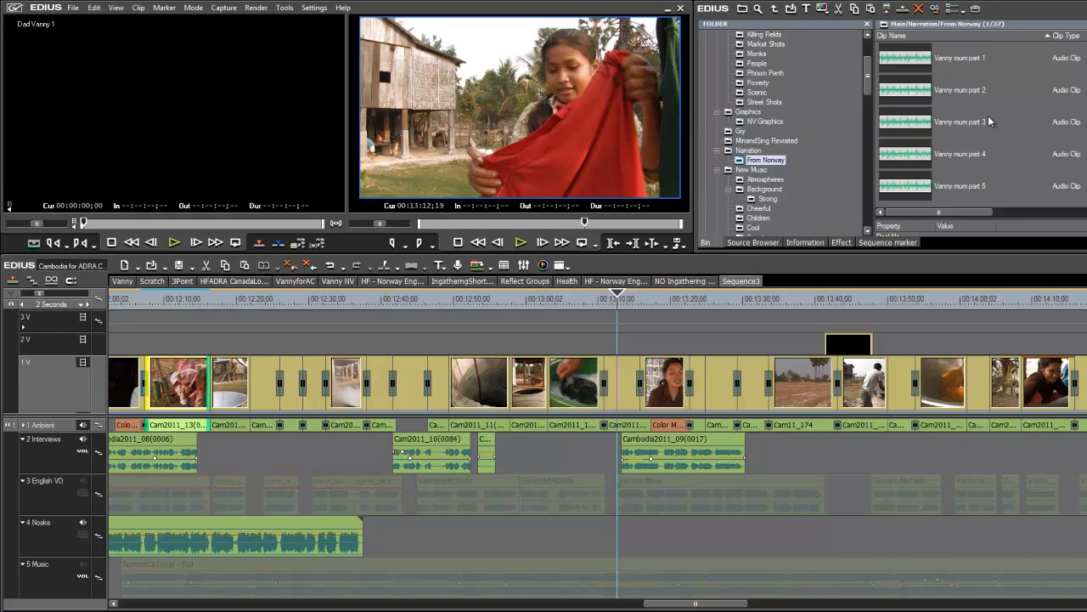
pyautogui.moveTo(905, 62); pyautogui.dragTo(625, 537)
pyautogui.press('space')
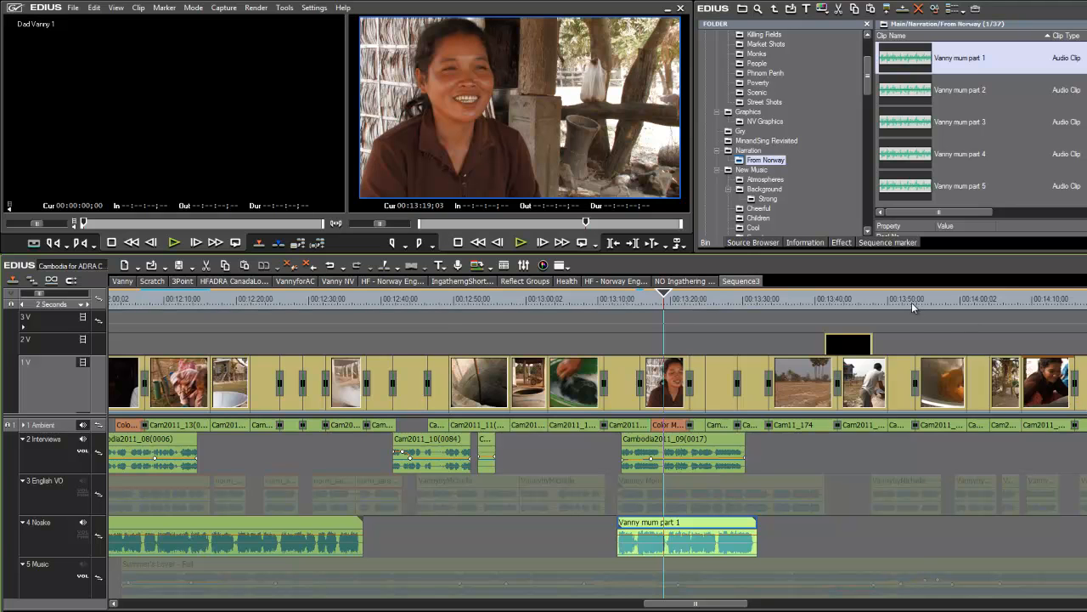
# - Try the Vanny's Dad title over the mother's interview, and return it to the father's section near 00:12:00
pyautogui.moveTo(848, 346); pyautogui.dragTo(662, 306)
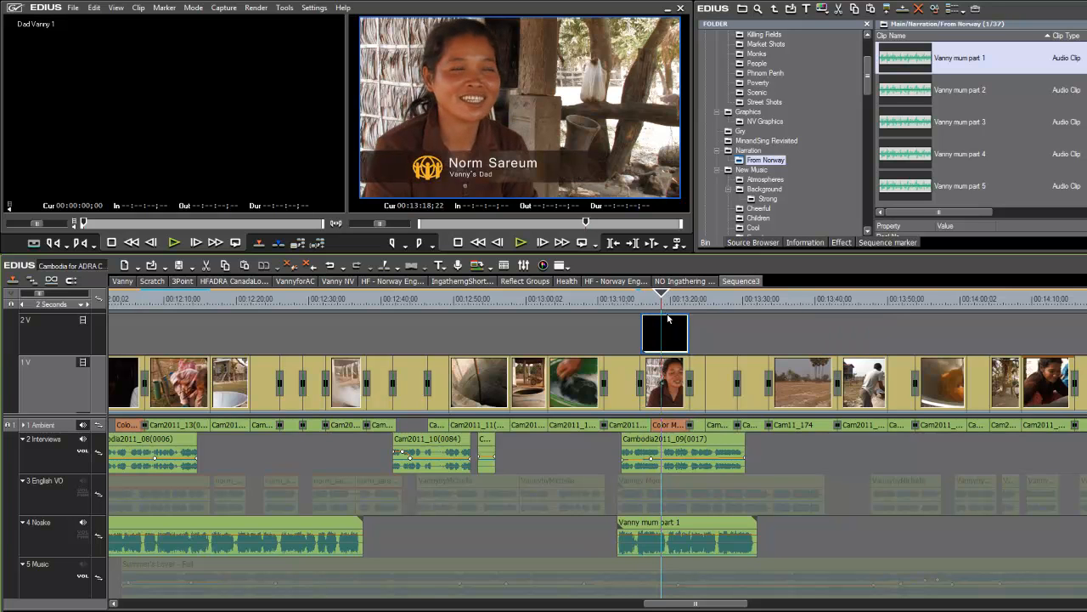
pyautogui.scroll(-2, 678, 334)
pyautogui.scroll(-1, 765, 344)
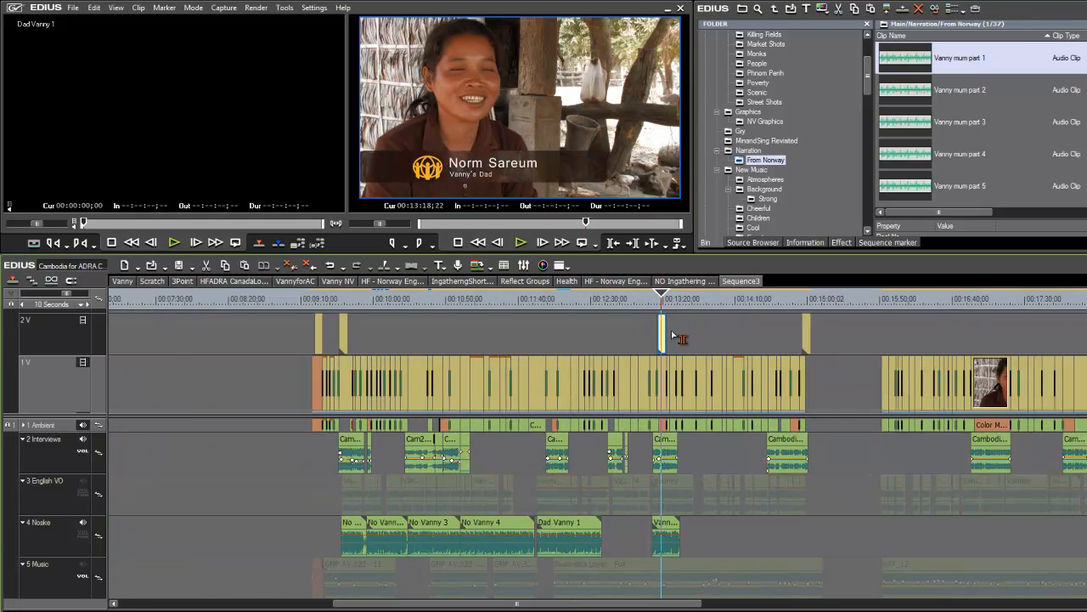
pyautogui.moveTo(665, 297); pyautogui.dragTo(527, 311)
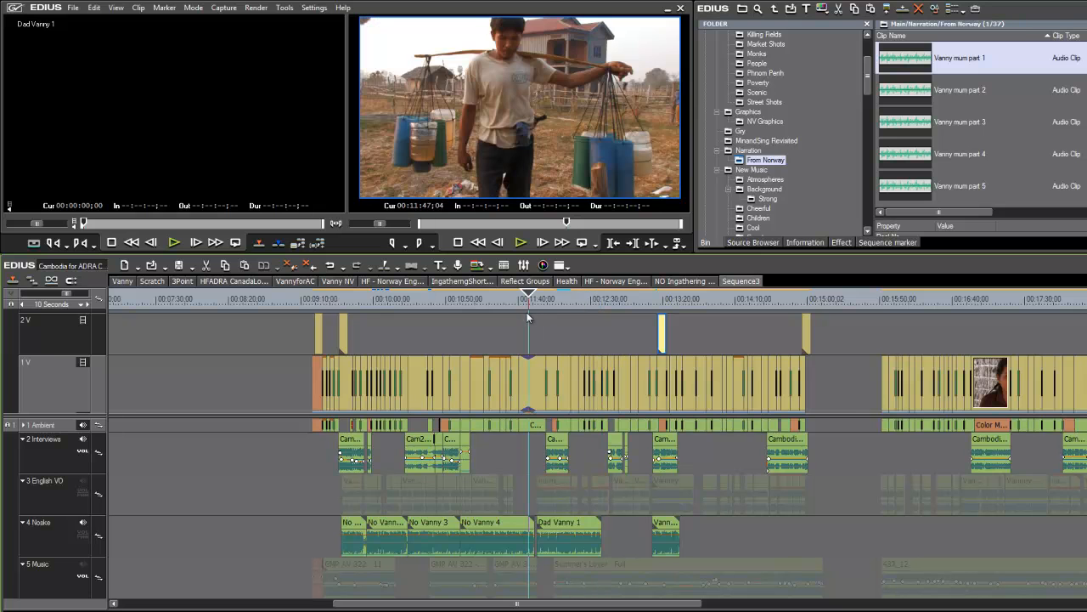
# - Bring the English Vanny's Mom title over the mother's interview near 00:13:18 and delete it
pyautogui.moveTo(789, 334); pyautogui.dragTo(640, 329)
pyautogui.moveTo(528, 293); pyautogui.dragTo(641, 311)
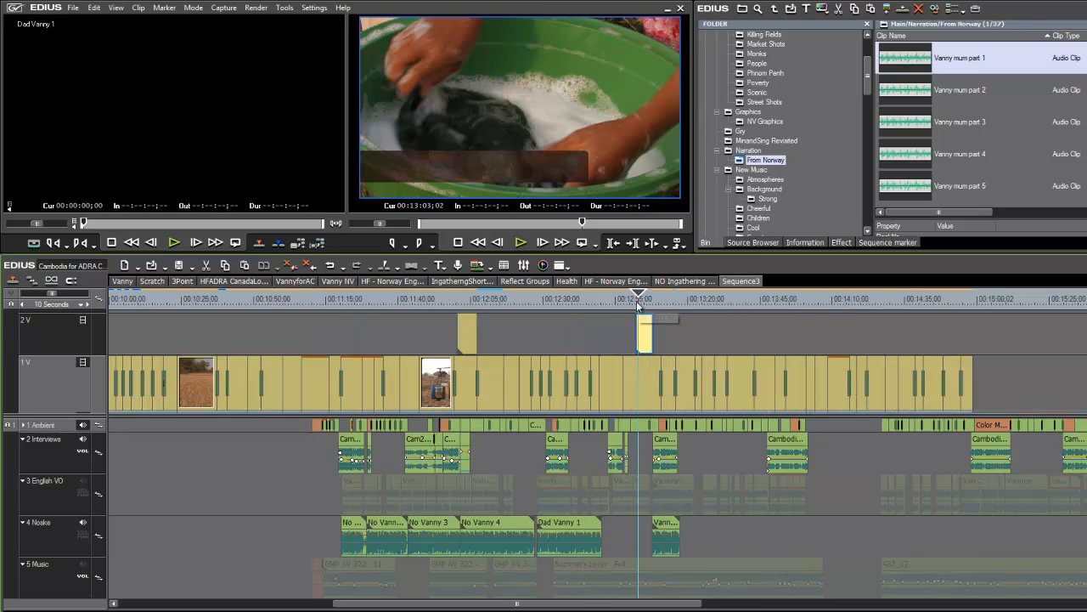
pyautogui.scroll(4, 654, 317)
pyautogui.moveTo(669, 336); pyautogui.dragTo(870, 340)
pyautogui.moveTo(857, 299)
pyautogui.mouseDown()
pyautogui.moveTo(884, 299)
pyautogui.moveTo(862, 299)
pyautogui.mouseUp()
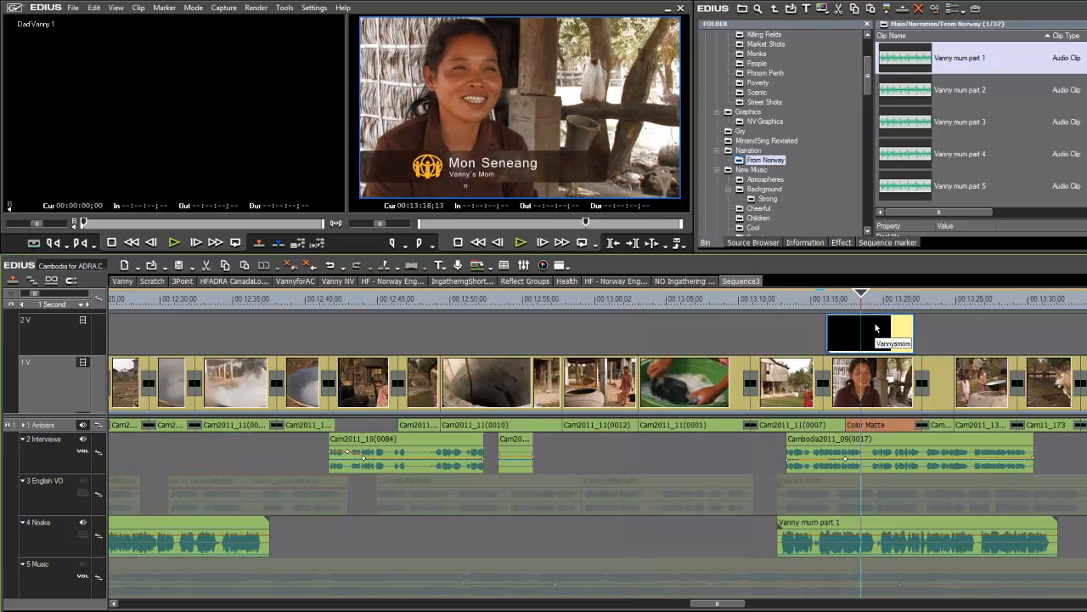
pyautogui.press('Delete')
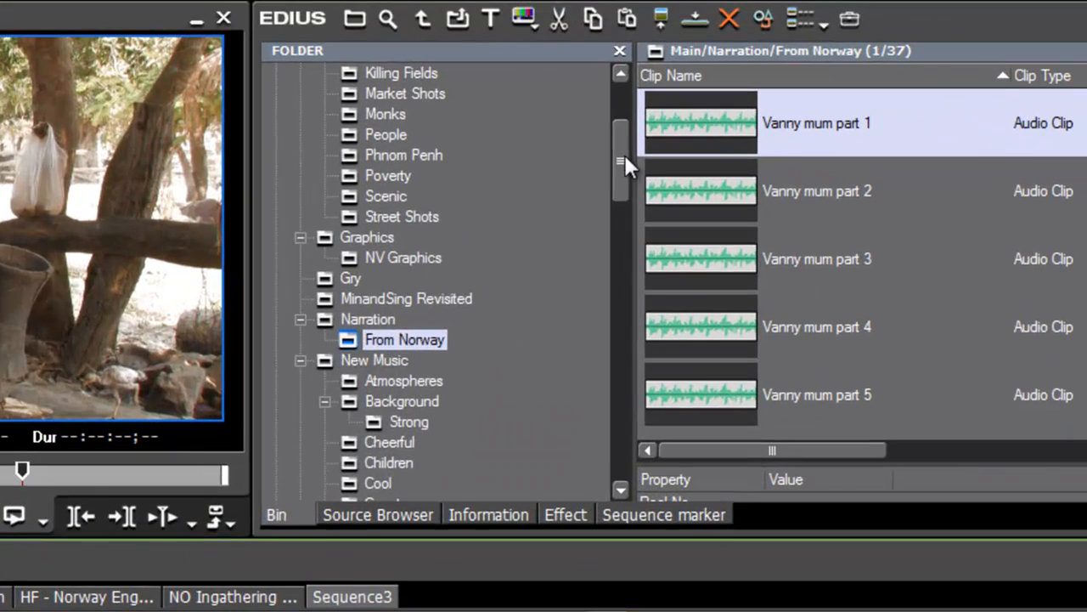
# - Place VannysmomNV from the NV Graphics bin on 2V over the mother's interview at about 00:13:16 and trim its end to 00:13:21;03
pyautogui.moveTo(624, 155); pyautogui.dragTo(632, 104)
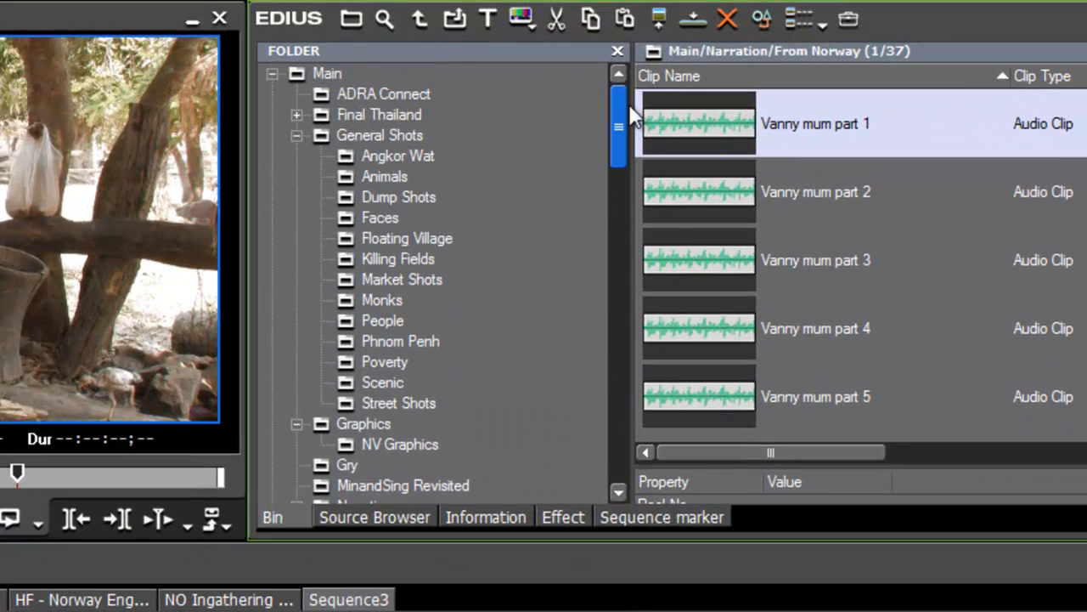
pyautogui.click(297, 136)
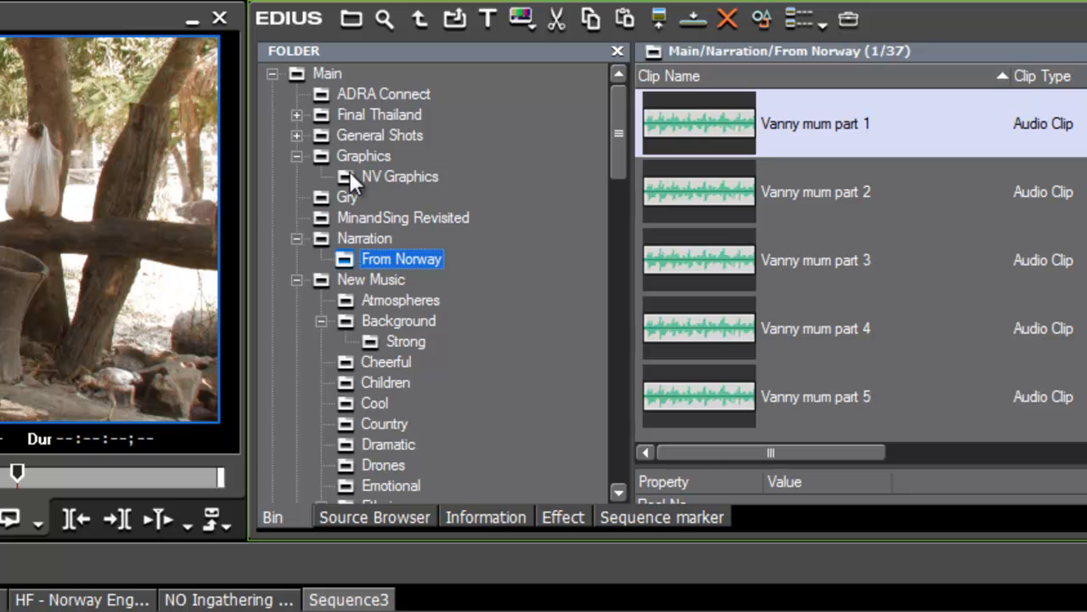
pyautogui.click(406, 177)
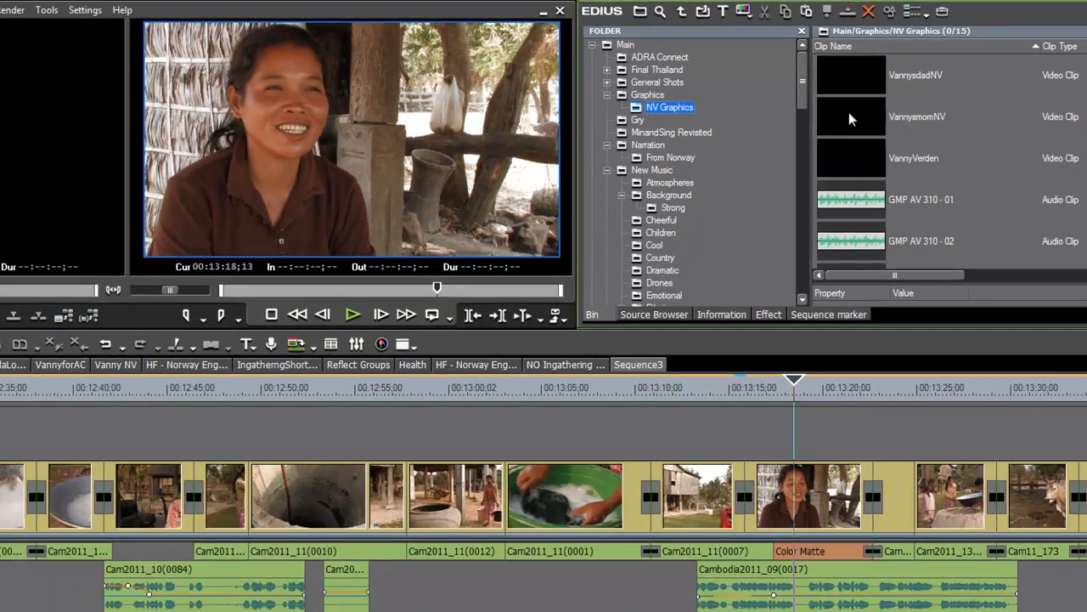
pyautogui.moveTo(683, 189); pyautogui.dragTo(678, 344)
pyautogui.moveTo(846, 204); pyautogui.dragTo(746, 437)
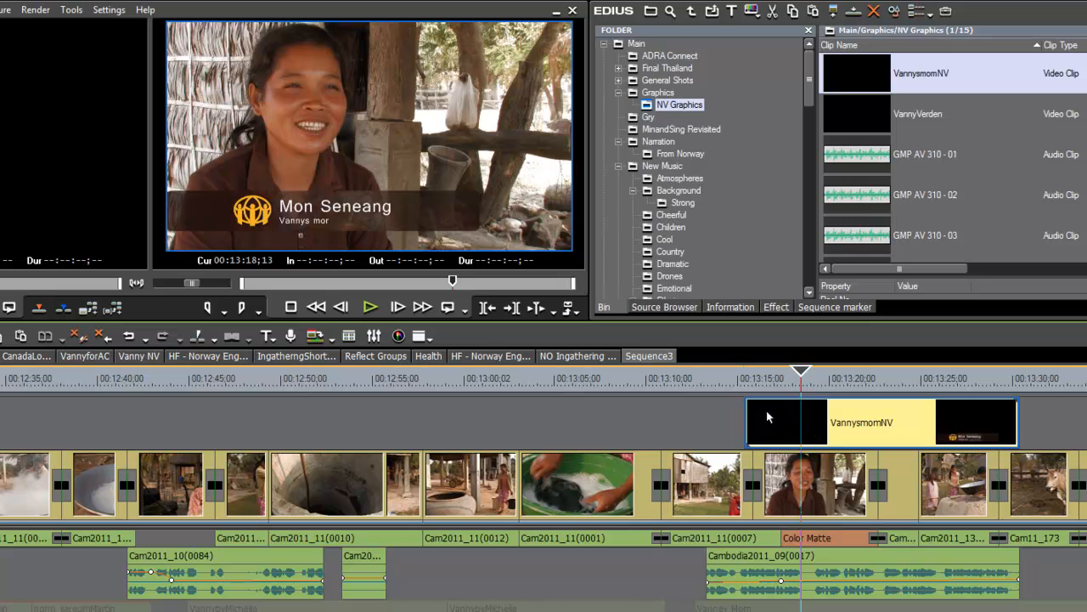
pyautogui.moveTo(767, 416); pyautogui.dragTo(775, 417)
pyautogui.moveTo(1038, 417); pyautogui.dragTo(858, 425)
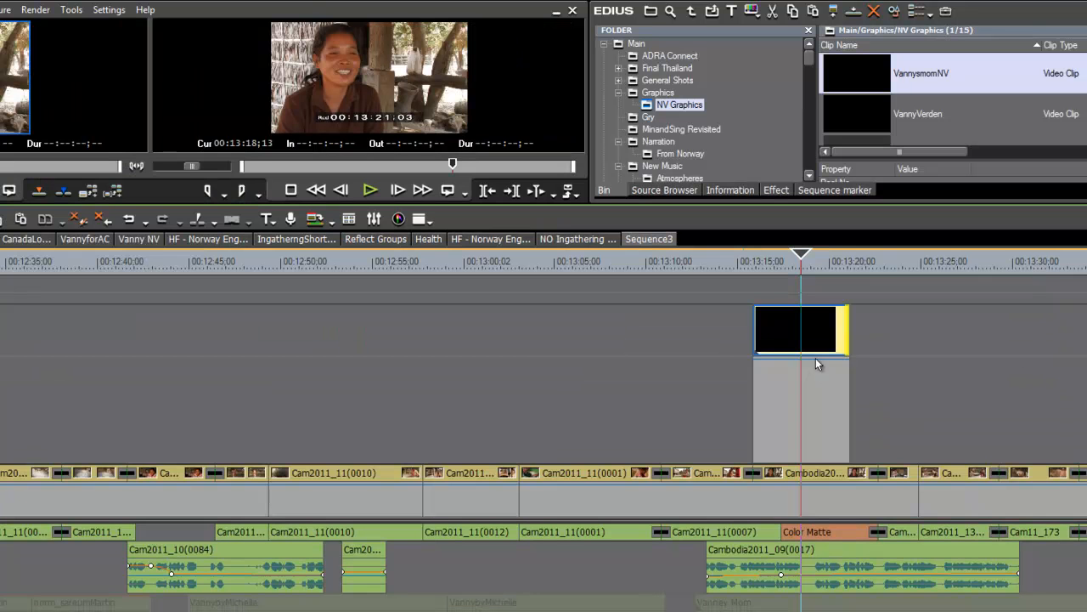
pyautogui.click(815, 361)
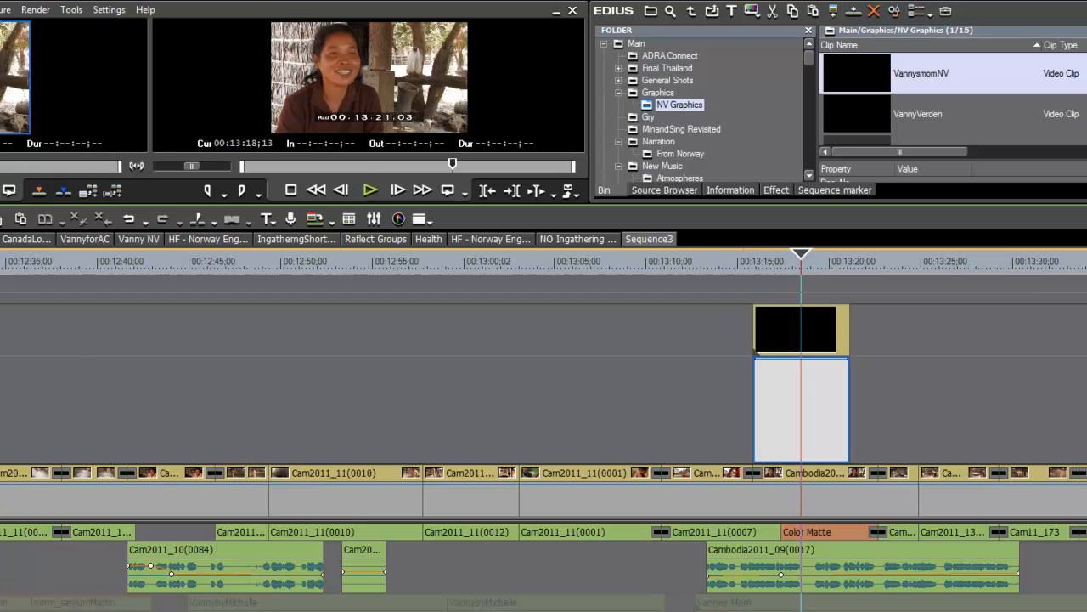
pyautogui.click(811, 359)
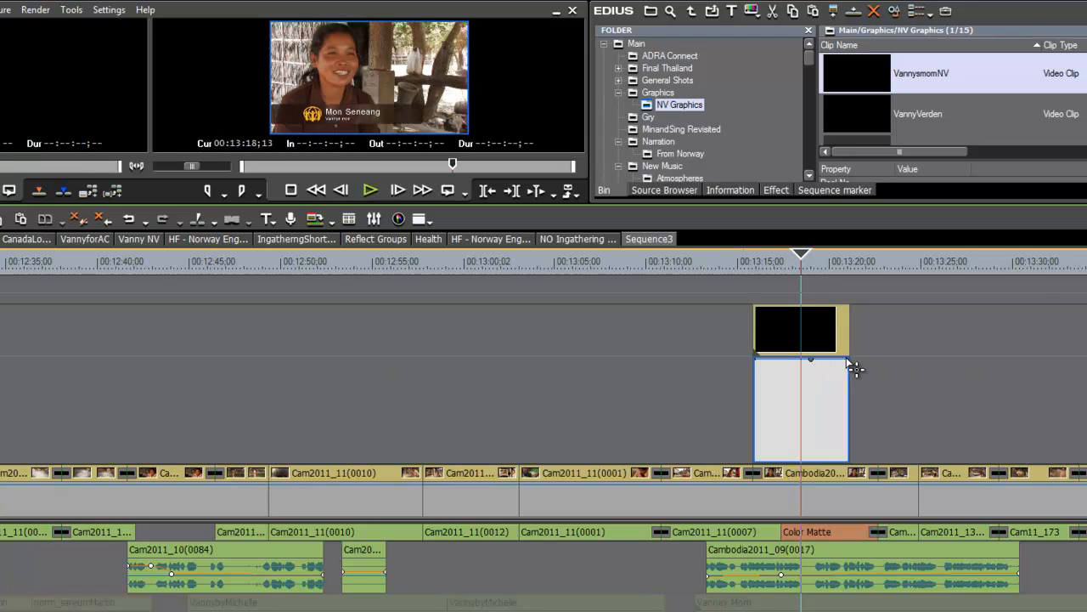
pyautogui.moveTo(858, 367); pyautogui.dragTo(854, 456)
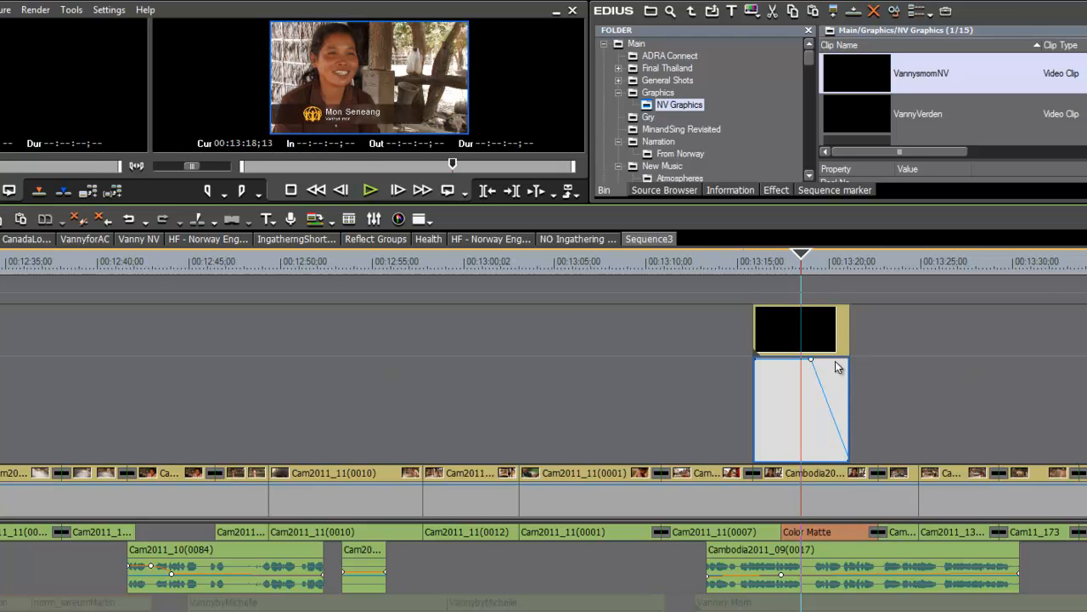
pyautogui.press('space')
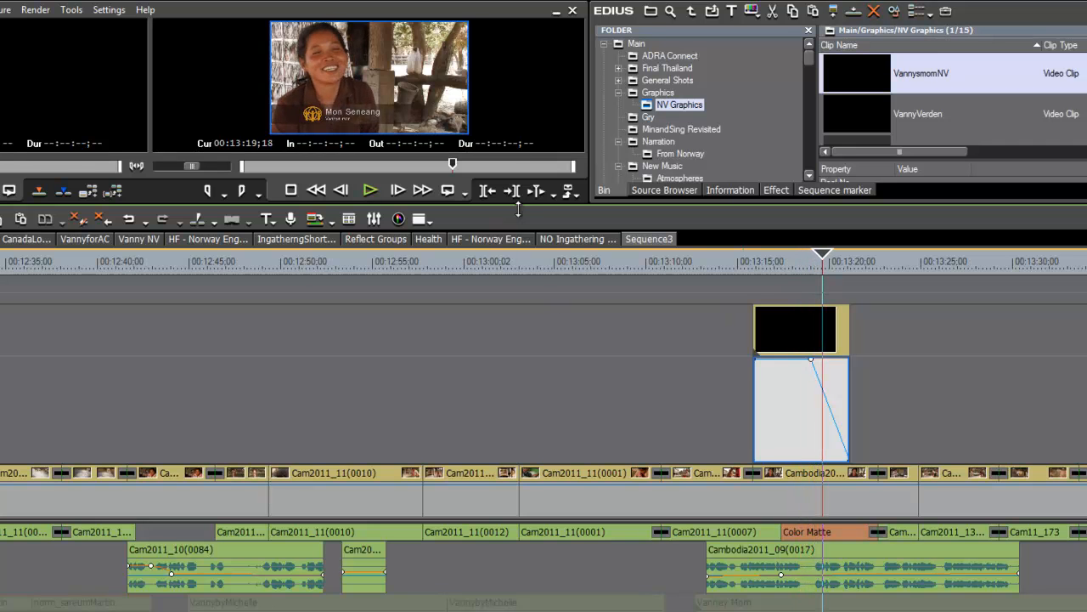
pyautogui.moveTo(495, 205); pyautogui.dragTo(496, 371)
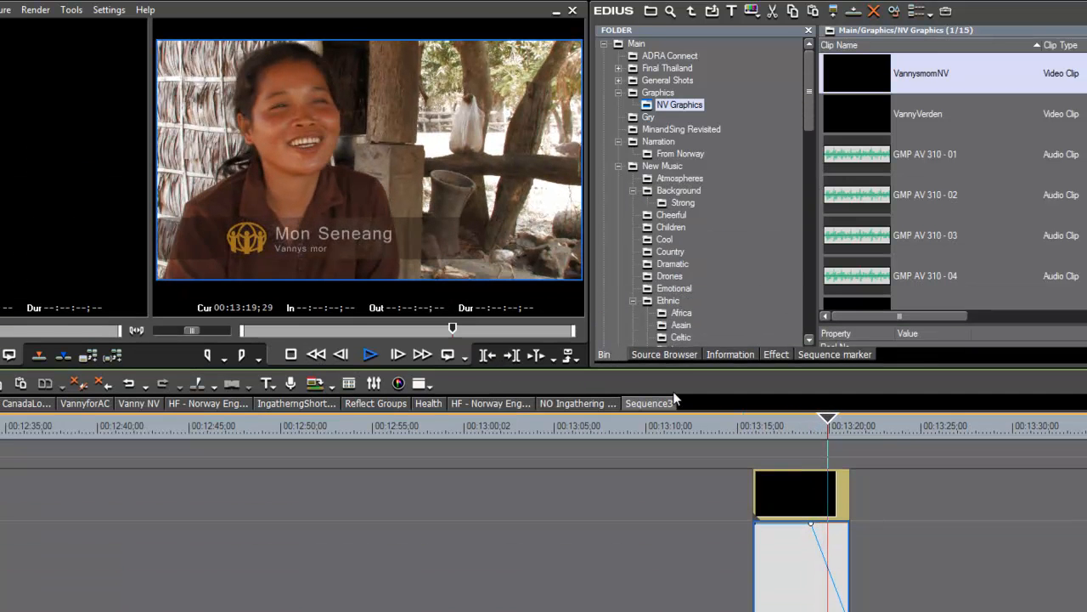
pyautogui.press('space')
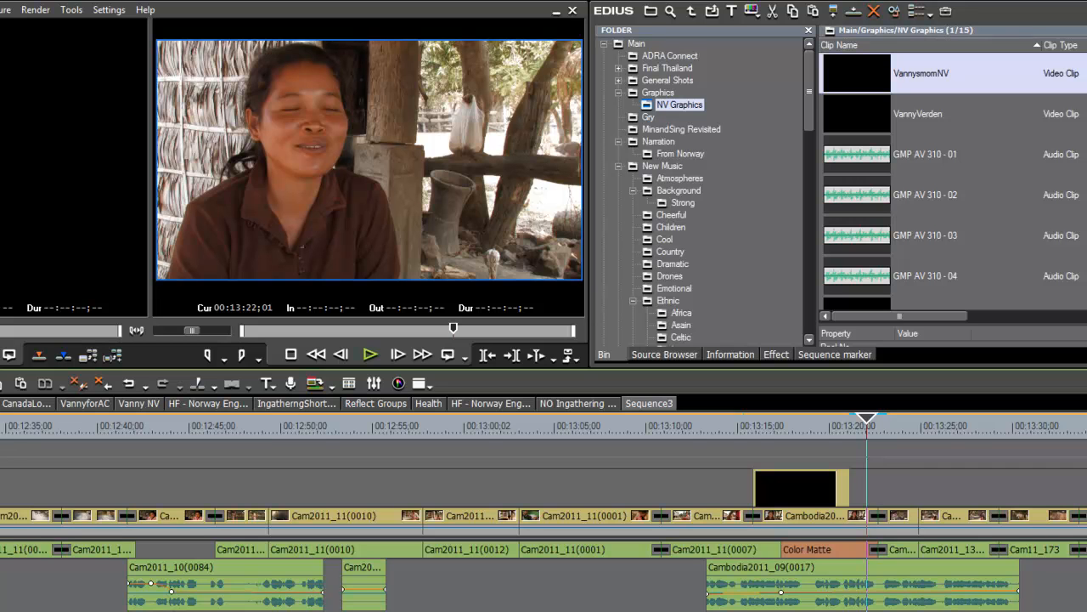
# - Unmute the English VO track to hear the end of Vanney Mom near 00:13:40, and mute it again
pyautogui.hscroll(5, 384, 427)
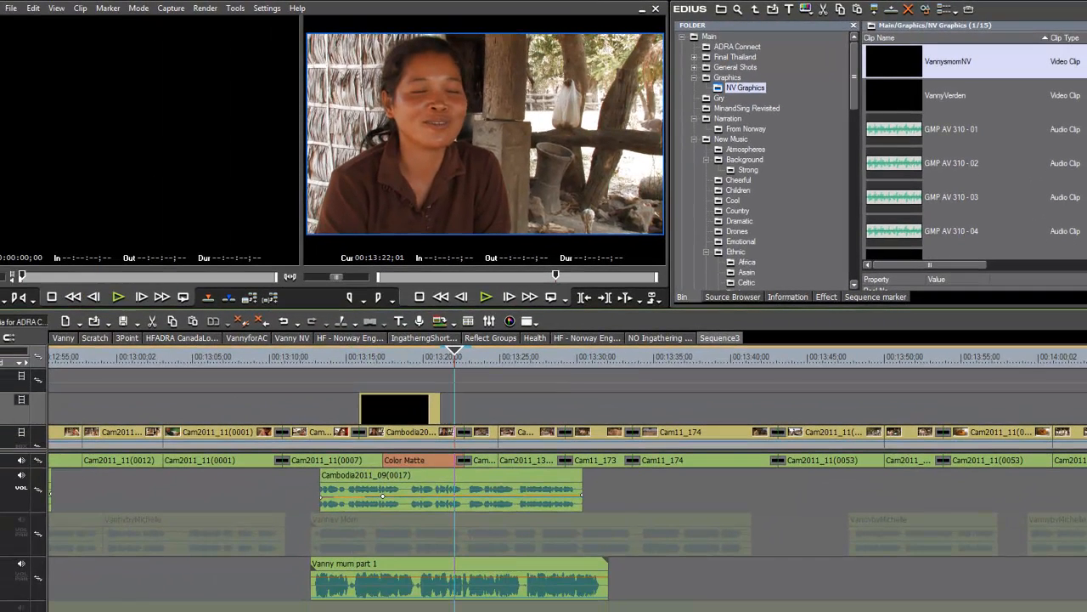
pyautogui.click(21, 519)
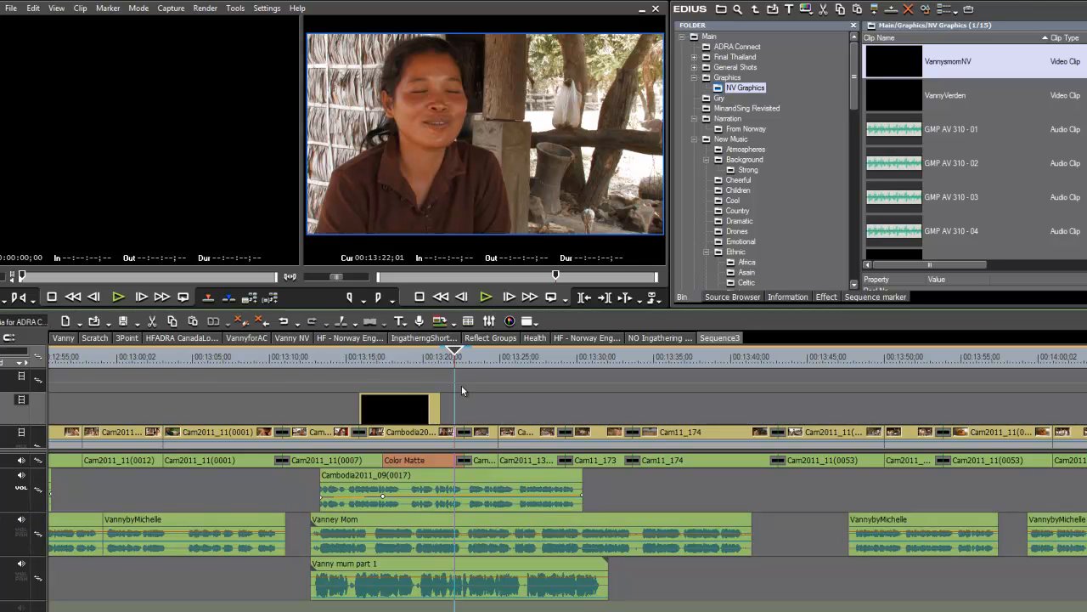
pyautogui.moveTo(459, 359); pyautogui.dragTo(680, 436)
pyautogui.press('space')
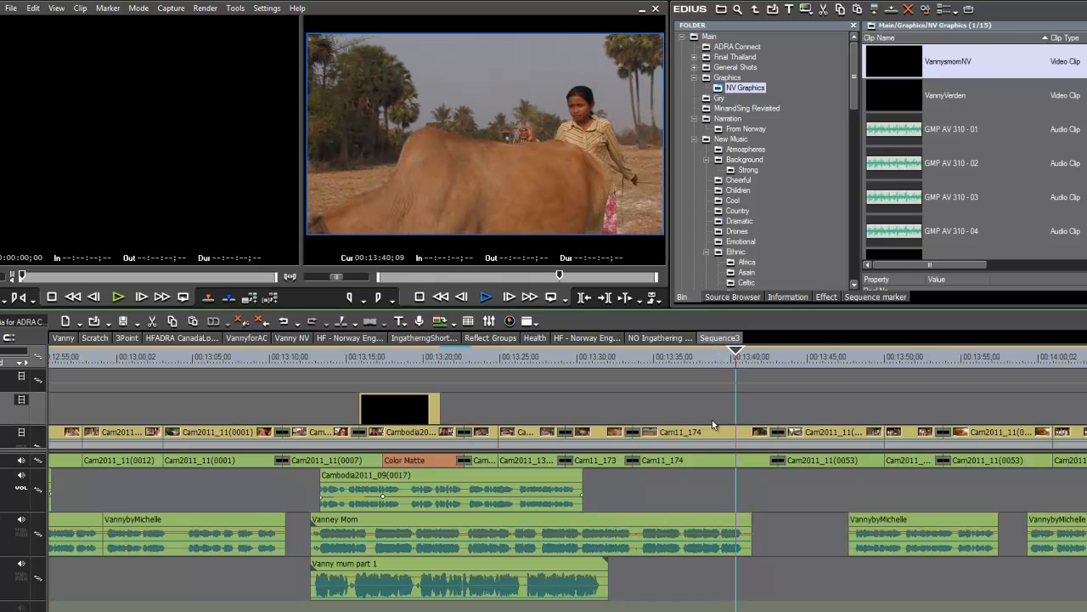
pyautogui.press('space')
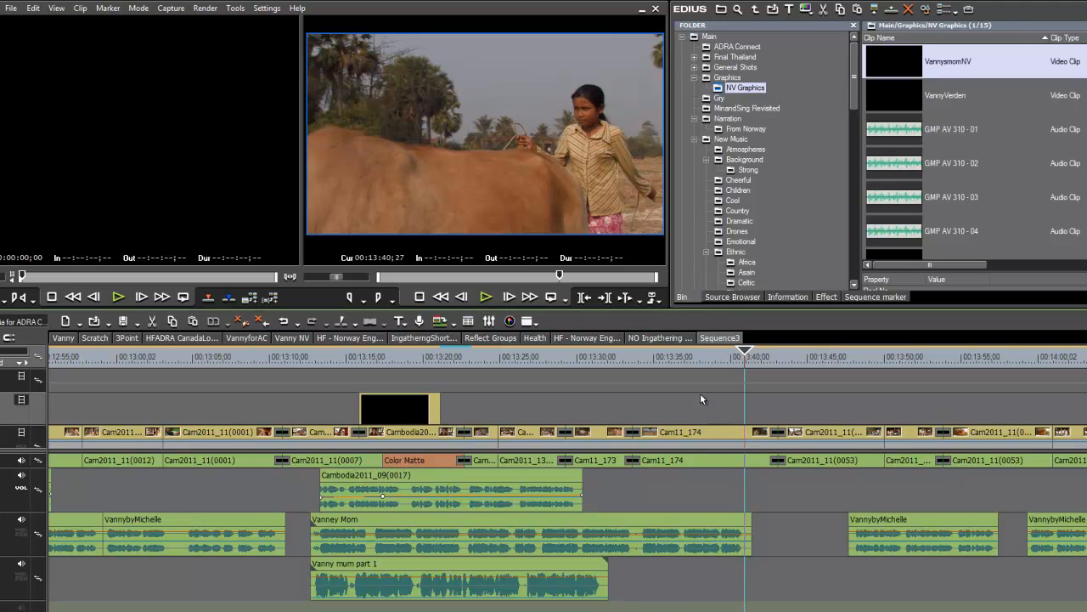
pyautogui.moveTo(745, 353); pyautogui.dragTo(595, 409)
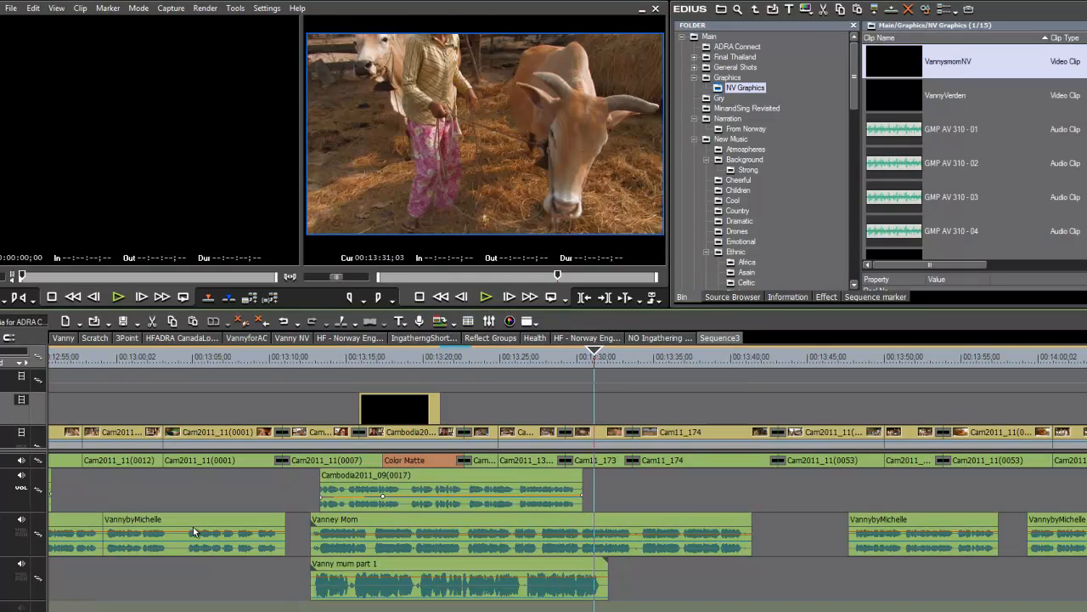
pyautogui.click(22, 519)
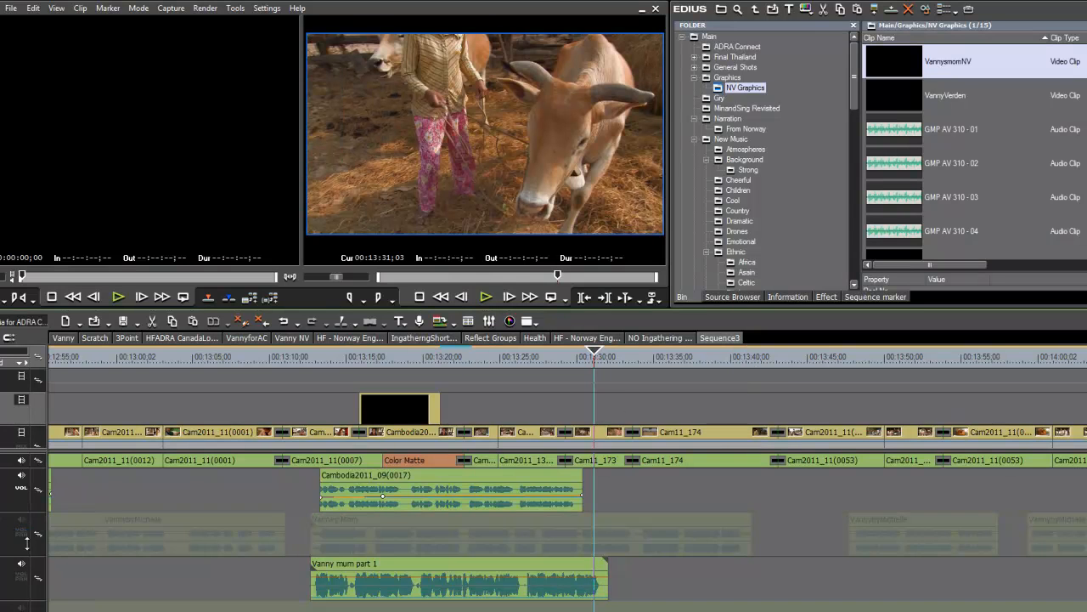
# - Play the end of Vanny mum part 1 from 00:13:26;19 and its opening against the pictures
pyautogui.moveTo(599, 356); pyautogui.dragTo(525, 386)
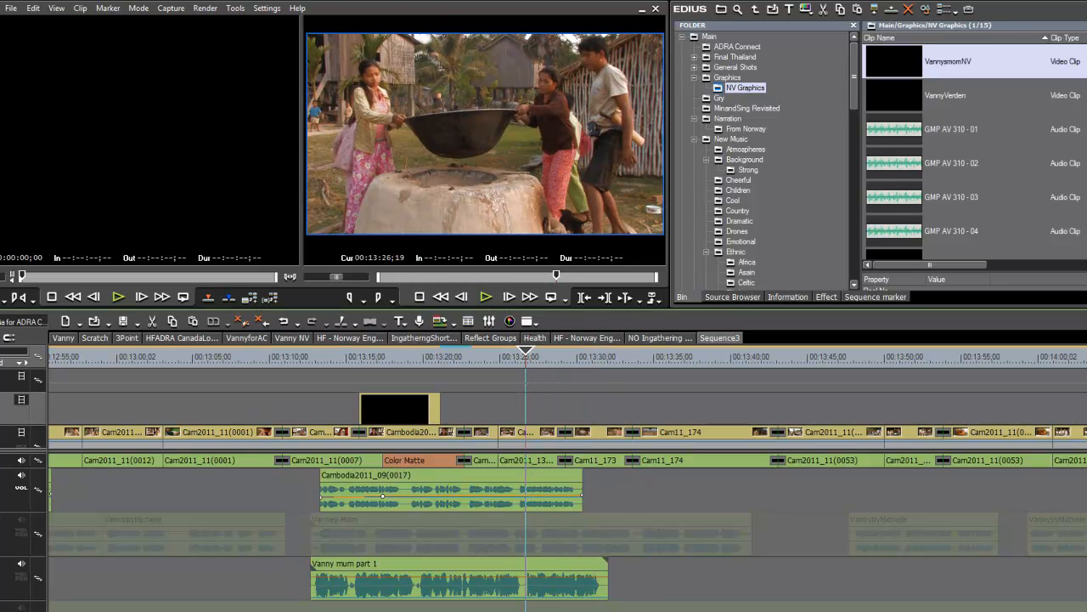
pyautogui.press('space')
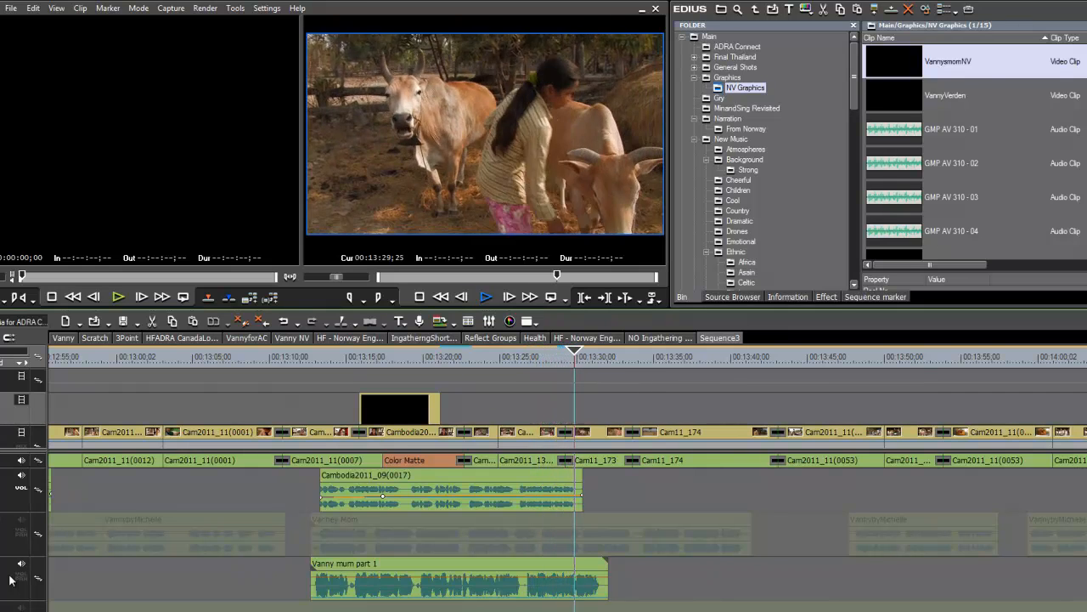
pyautogui.press('space')
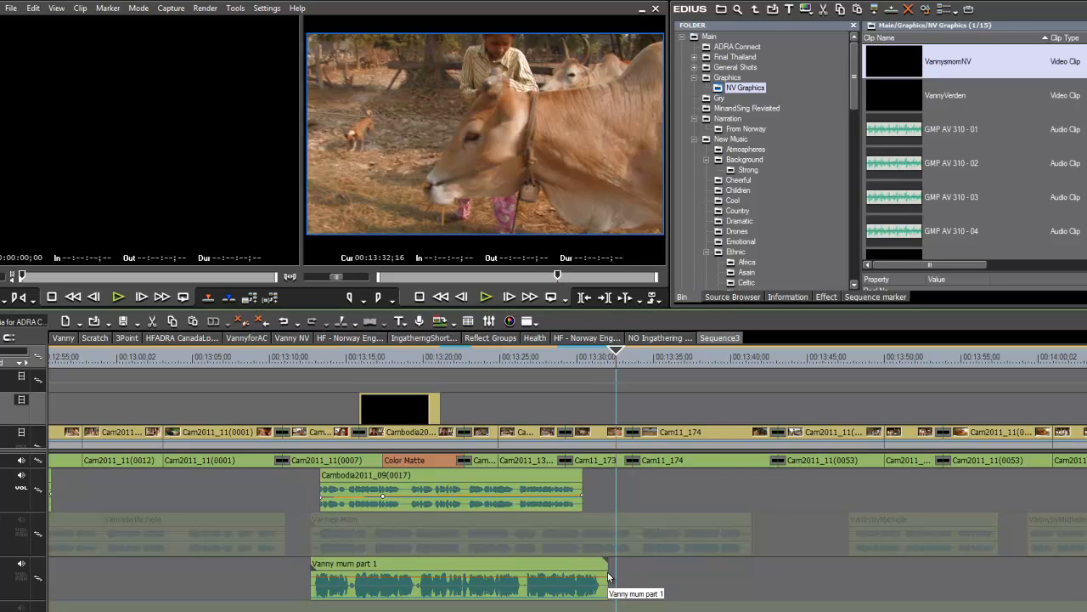
pyautogui.moveTo(619, 354); pyautogui.dragTo(299, 376)
pyautogui.press('space')
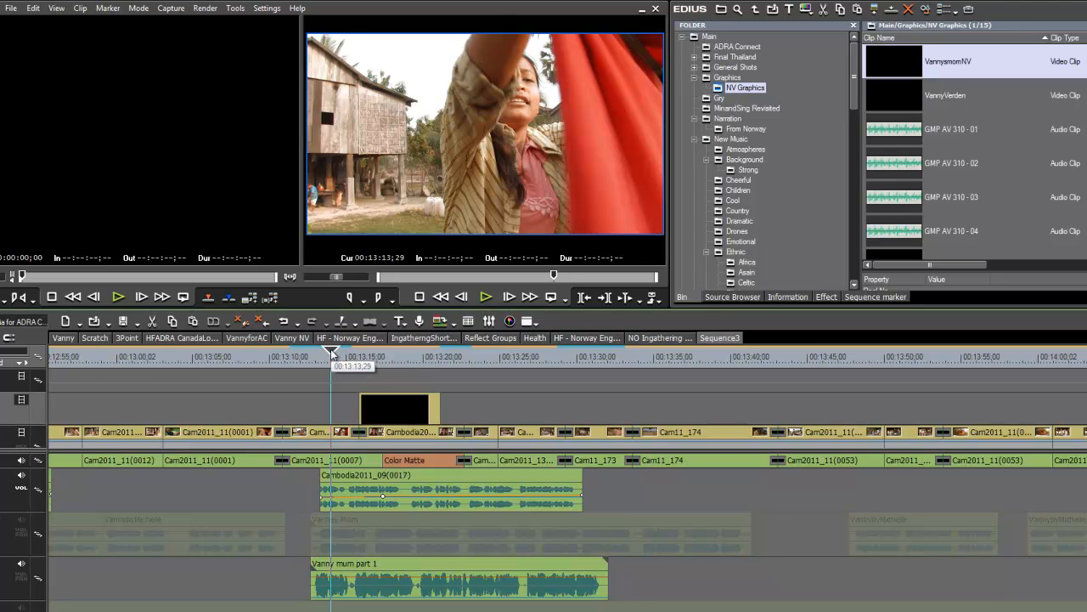
pyautogui.moveTo(334, 350); pyautogui.dragTo(311, 367)
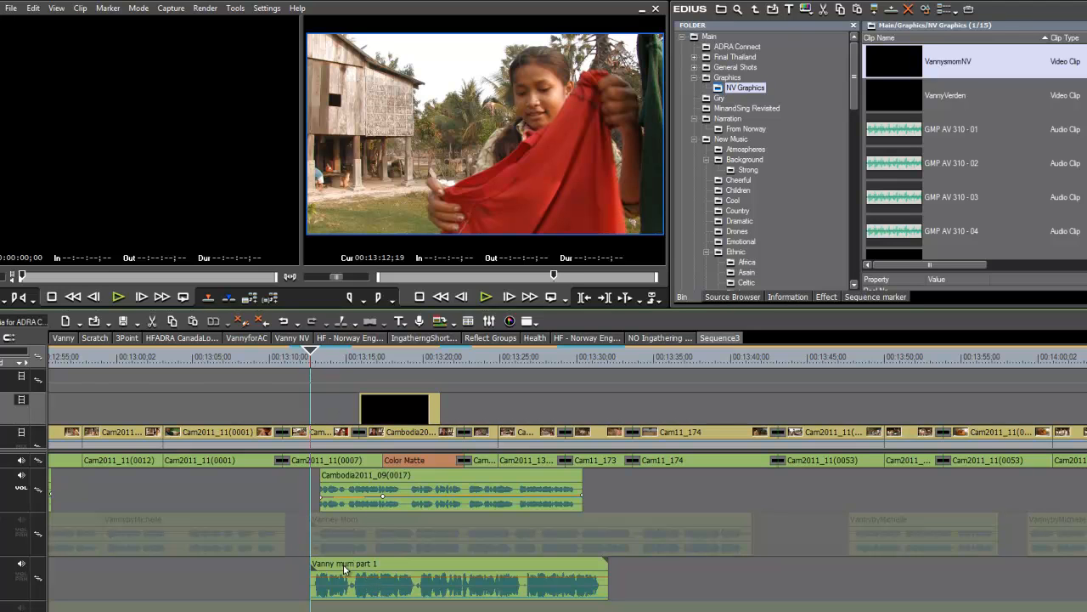
# - Move Vanny mum part 1 to start at about 00:13:16 and play the lead-in to its new position
pyautogui.moveTo(345, 568); pyautogui.dragTo(398, 581)
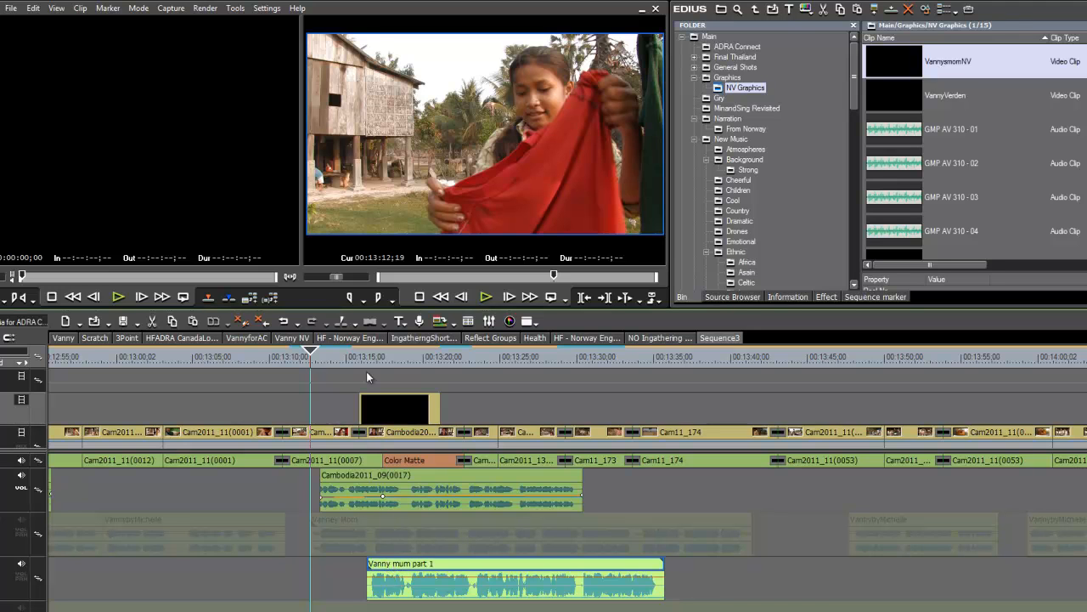
pyautogui.click(334, 357)
pyautogui.press('space')
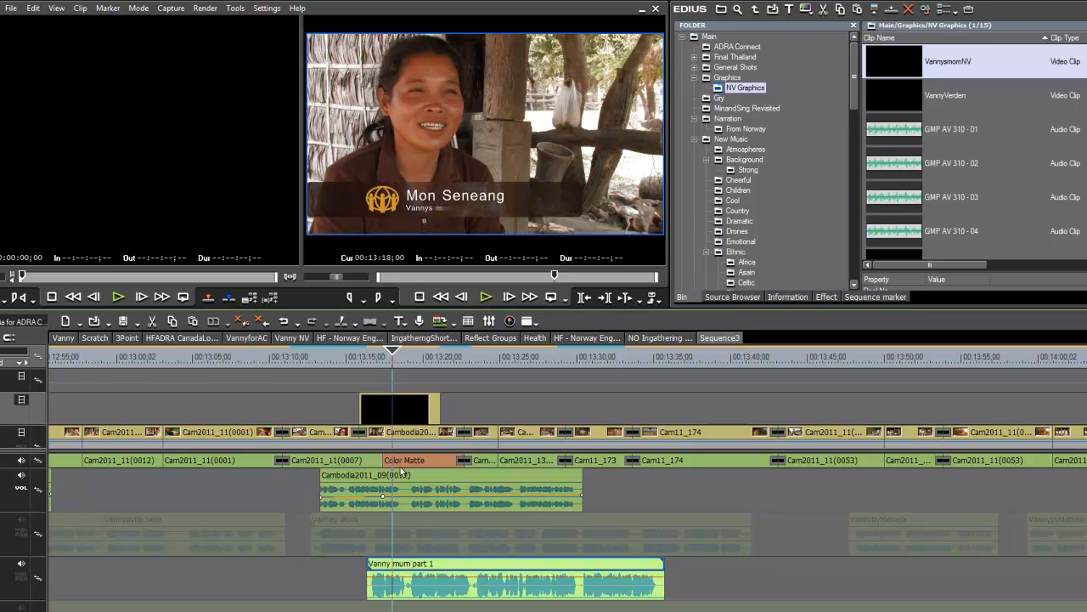
# - Trim the start of interview clip Cambodia2011_09(0017) to shortly before Vanny mum part 1 and fade its volume in from silence over about one second
pyautogui.click(353, 478)
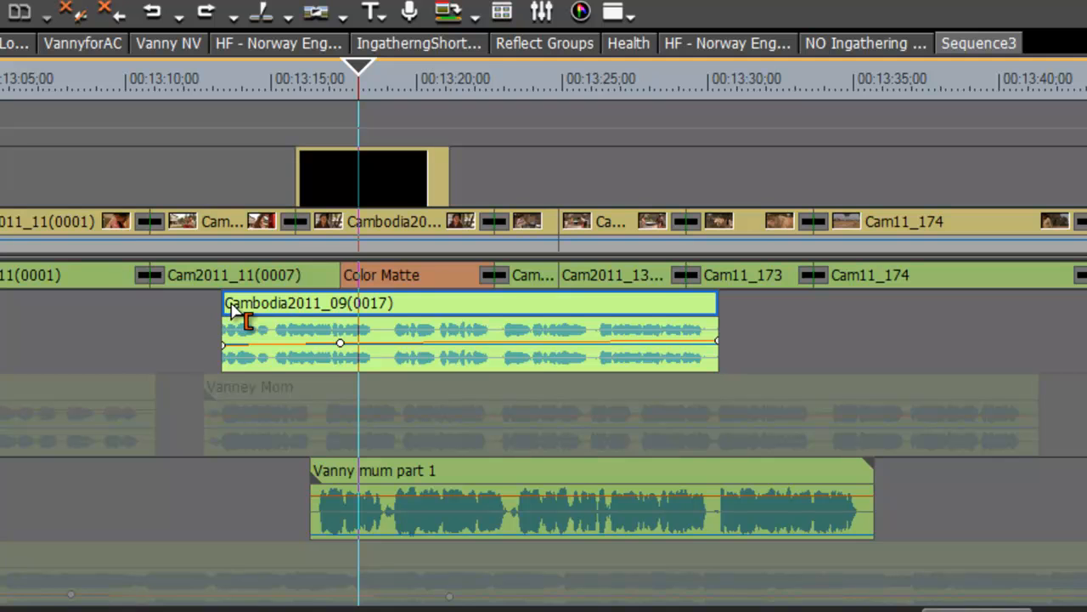
pyautogui.moveTo(233, 308); pyautogui.dragTo(298, 307)
pyautogui.moveTo(348, 76)
pyautogui.mouseDown()
pyautogui.moveTo(272, 115)
pyautogui.moveTo(308, 125)
pyautogui.mouseUp()
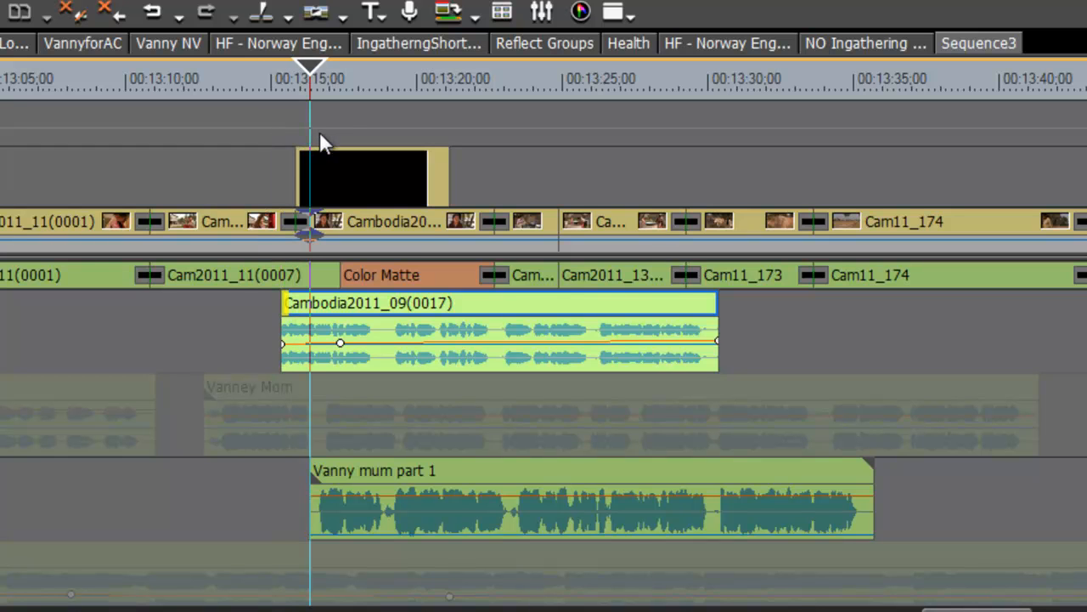
pyautogui.click(312, 344)
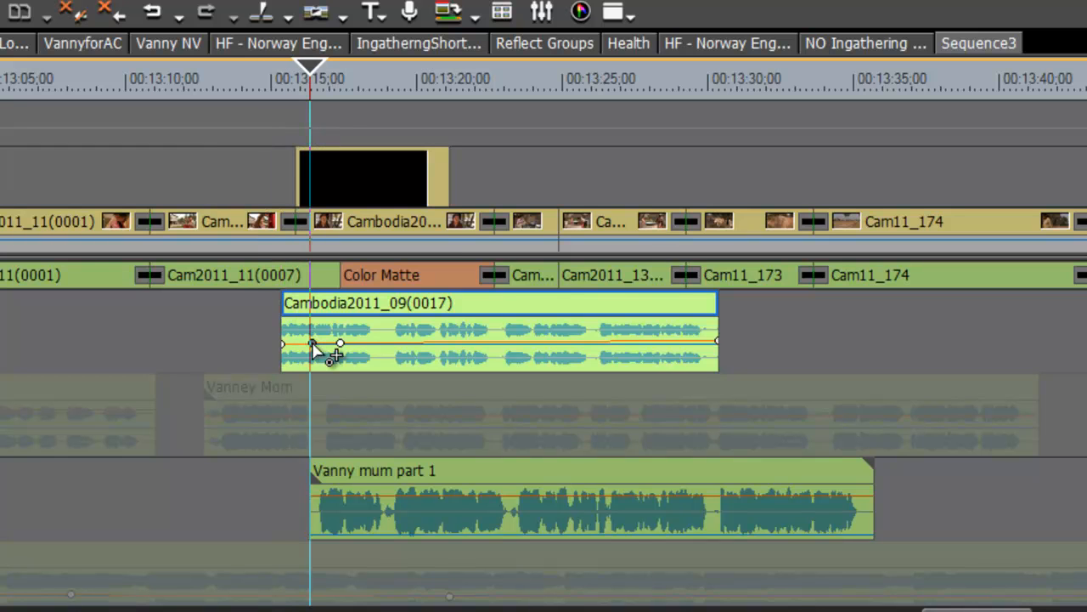
pyautogui.moveTo(283, 343); pyautogui.dragTo(303, 413)
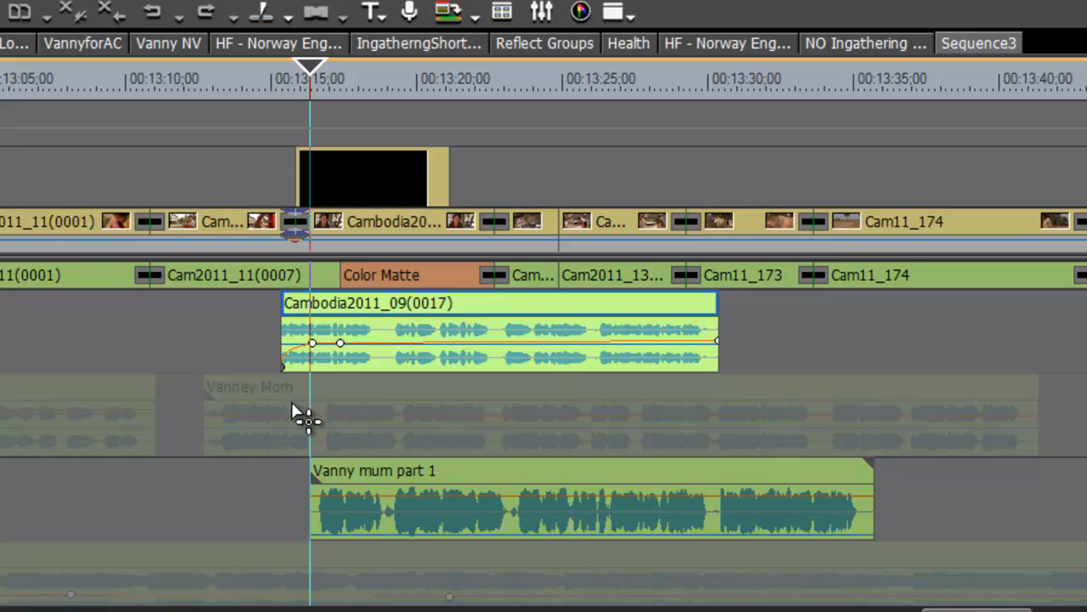
# - Raise the interview's volume point at the start of Vanny mum part 1 to -8.6 dB and lower the following point to duck it
pyautogui.moveTo(318, 347); pyautogui.dragTo(316, 336)
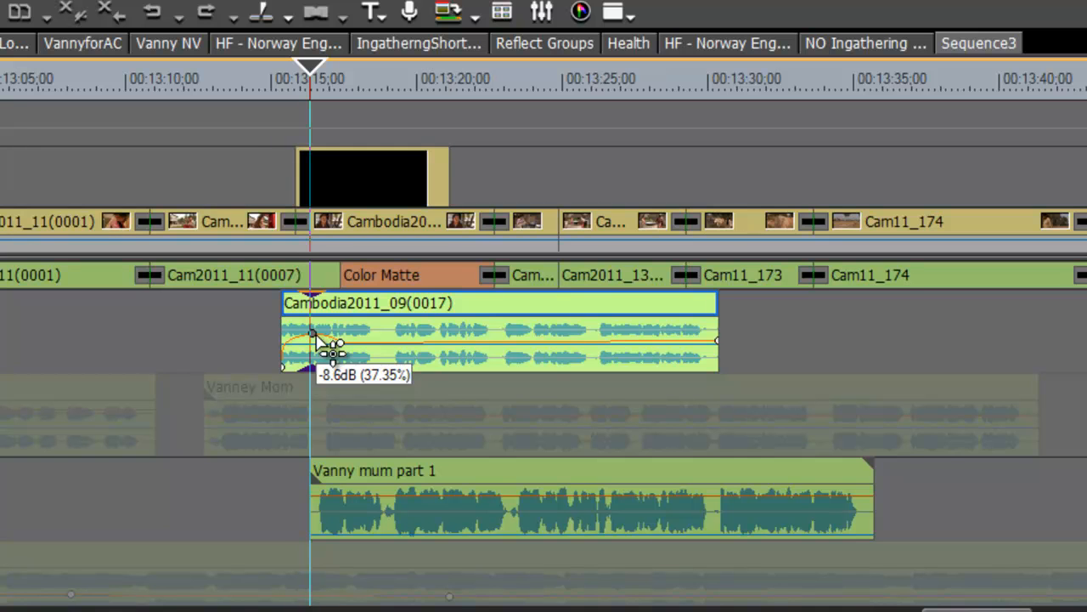
pyautogui.click(340, 344)
pyautogui.moveTo(341, 345); pyautogui.dragTo(333, 348)
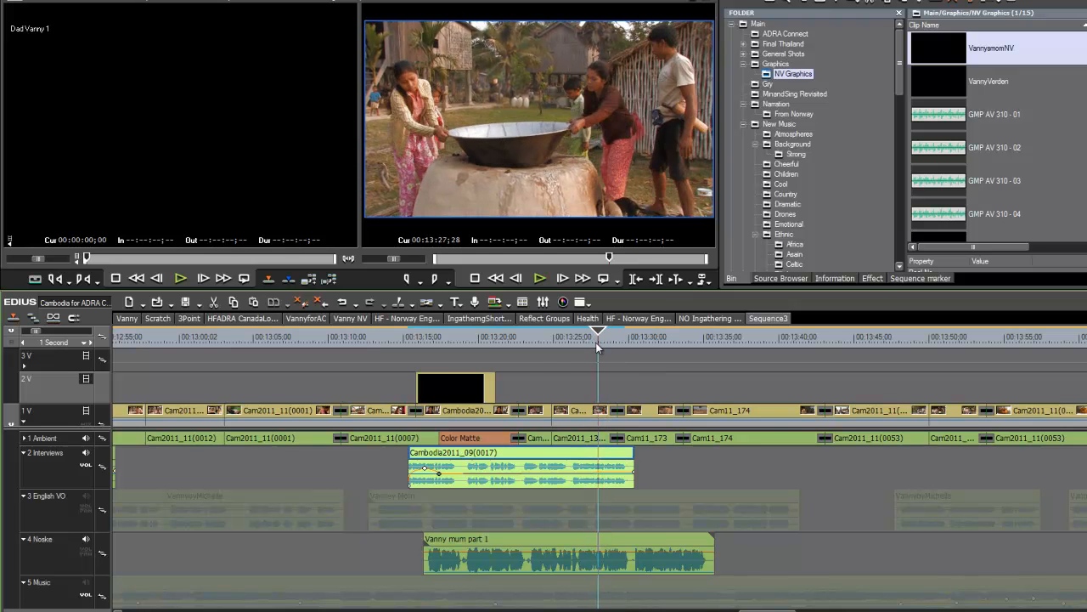
# - Shift the transition between Cam2011_13(0043) and Cam11_173 earlier so that it begins at 00:13:28;07
pyautogui.click(530, 352)
pyautogui.moveTo(530, 353); pyautogui.dragTo(593, 369)
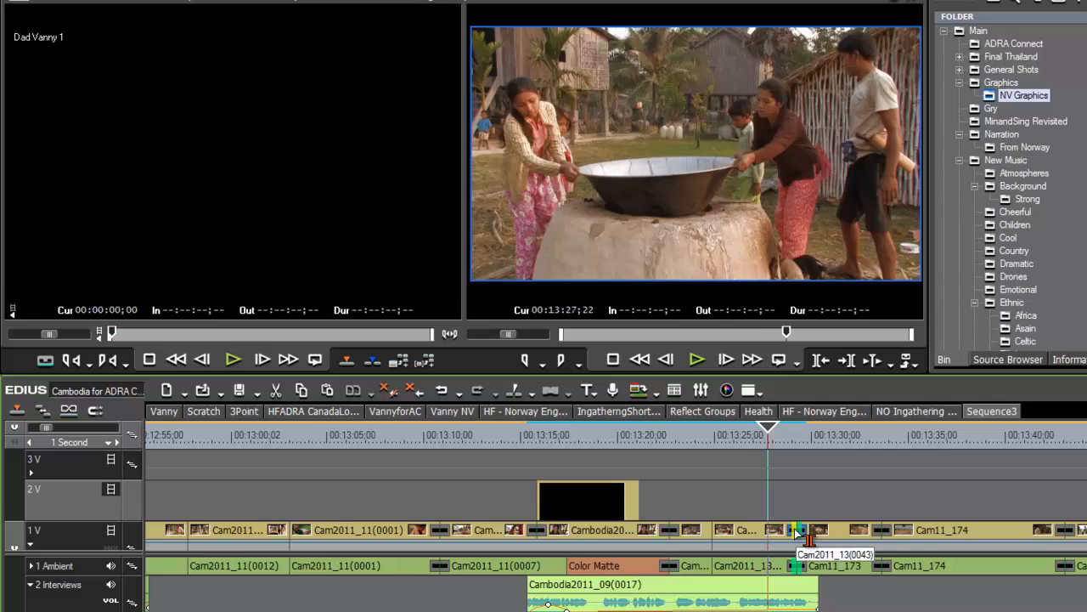
pyautogui.moveTo(629, 415); pyautogui.dragTo(615, 414)
pyautogui.moveTo(795, 544); pyautogui.dragTo(783, 541)
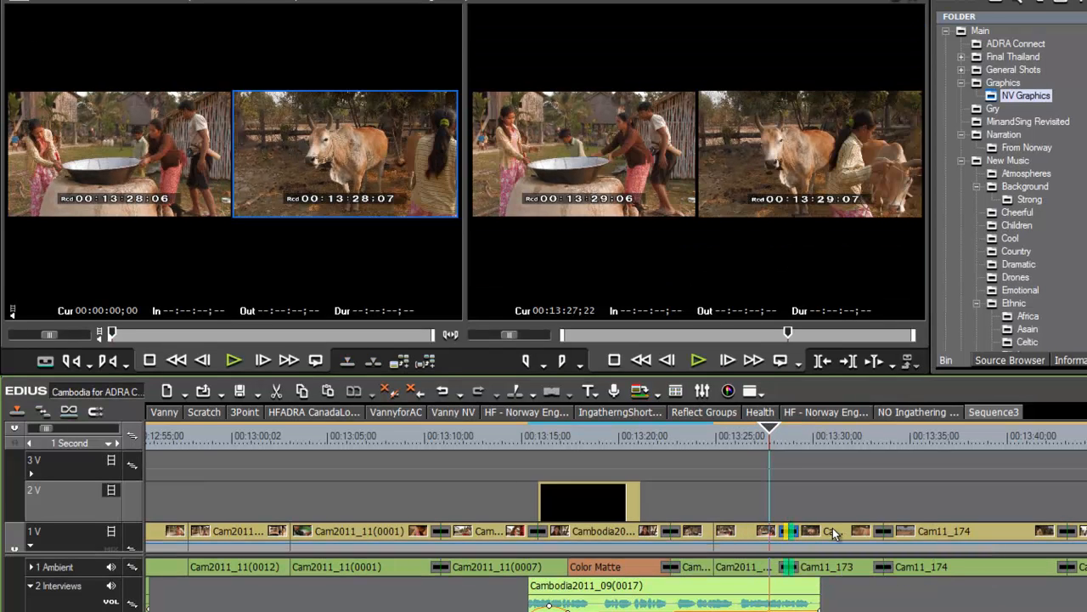
# - Drop the transitions on both ends of Cam11_173 so that it cuts in directly at 00:13:28;07
pyautogui.click(830, 530)
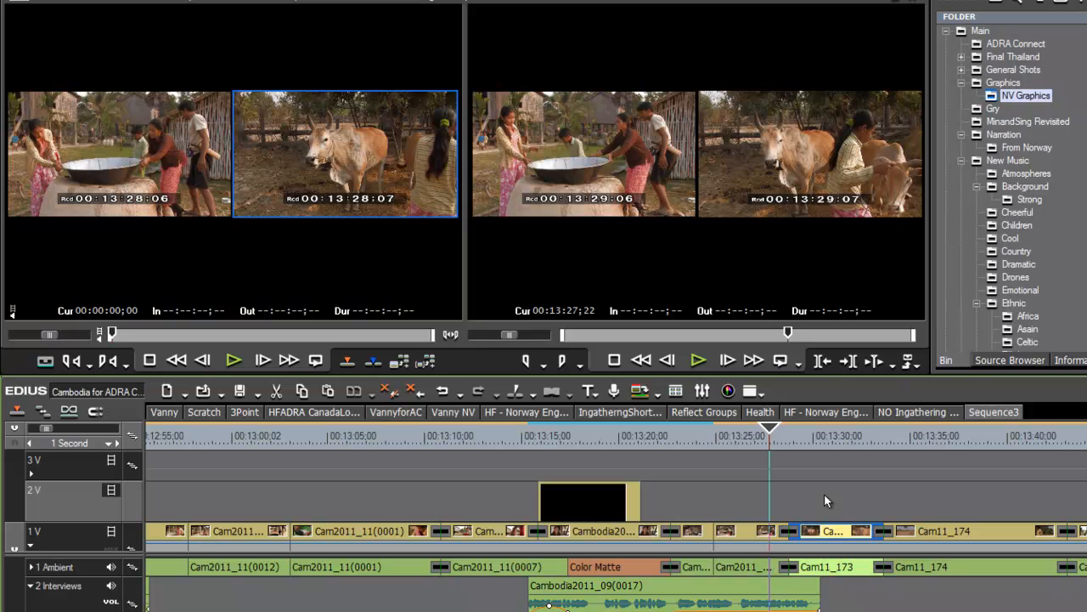
pyautogui.click(778, 434)
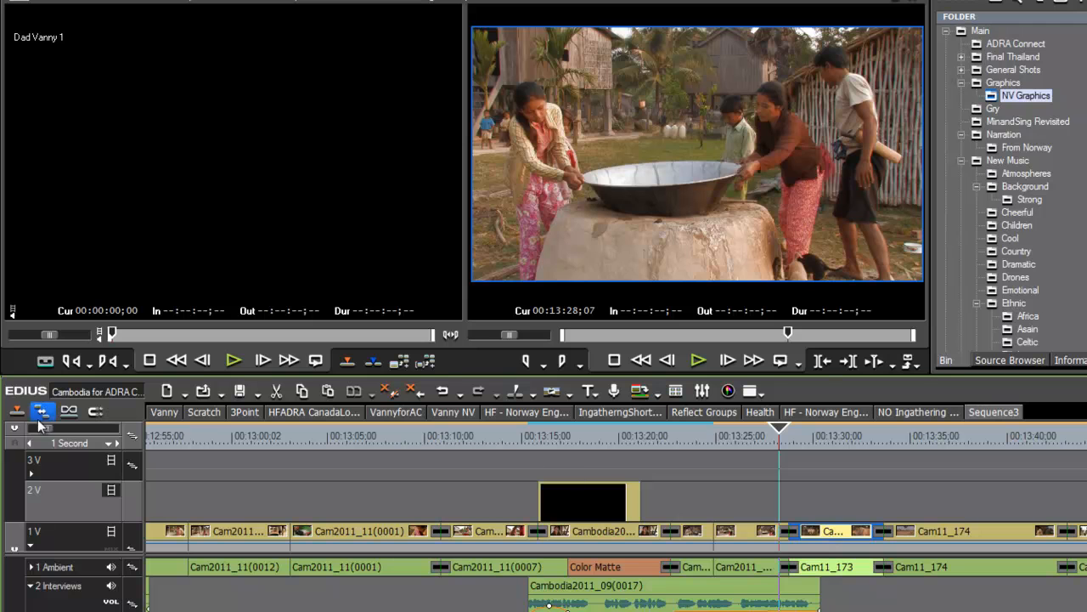
pyautogui.click(824, 532)
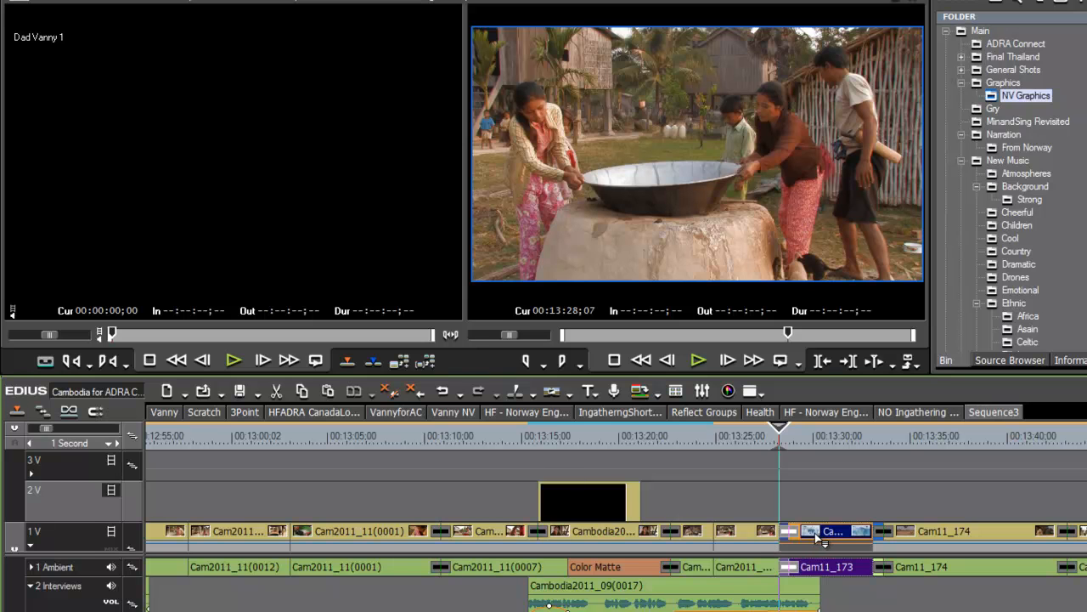
pyautogui.moveTo(814, 532); pyautogui.dragTo(817, 533)
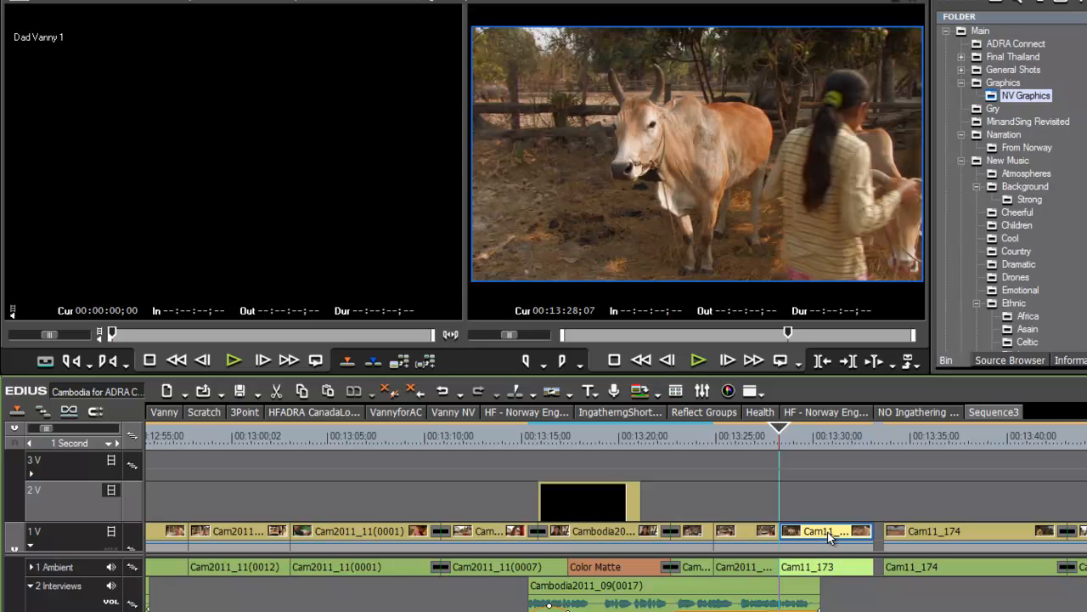
# - Play Cam11_173, slip its content within its slot, and shorten its end to about 00:13:32;19
pyautogui.press('space')
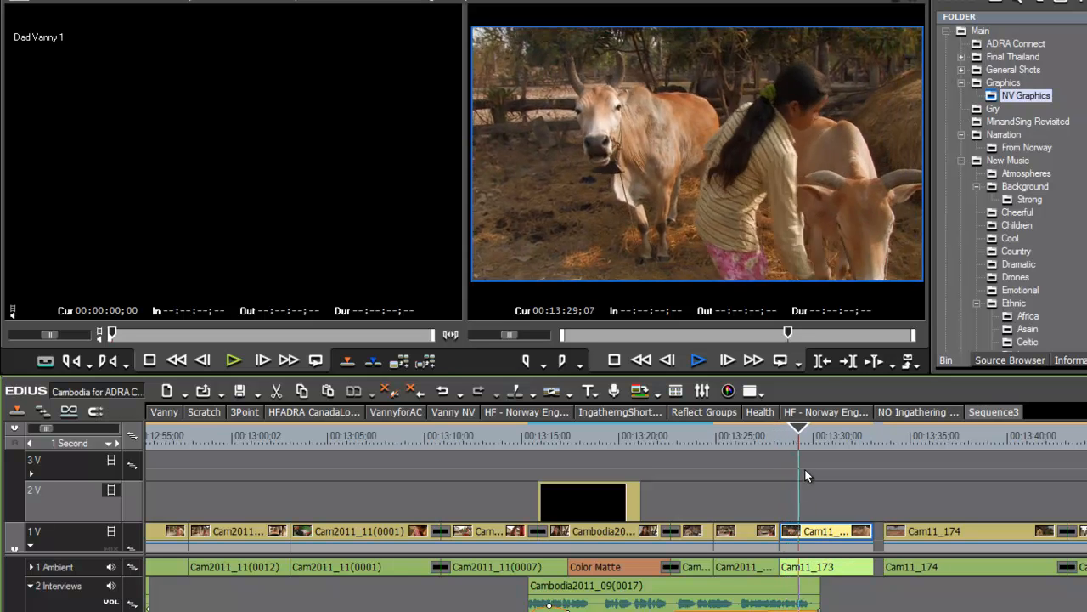
pyautogui.press('space')
pyautogui.moveTo(795, 542); pyautogui.dragTo(829, 533)
pyautogui.moveTo(811, 441); pyautogui.dragTo(789, 445)
pyautogui.press('space')
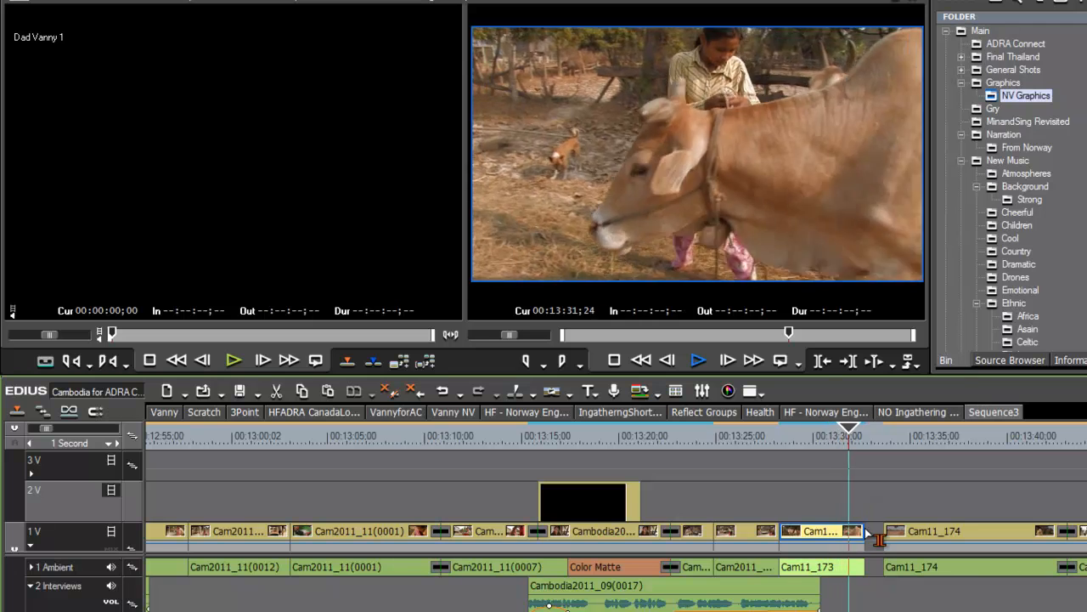
pyautogui.press('space')
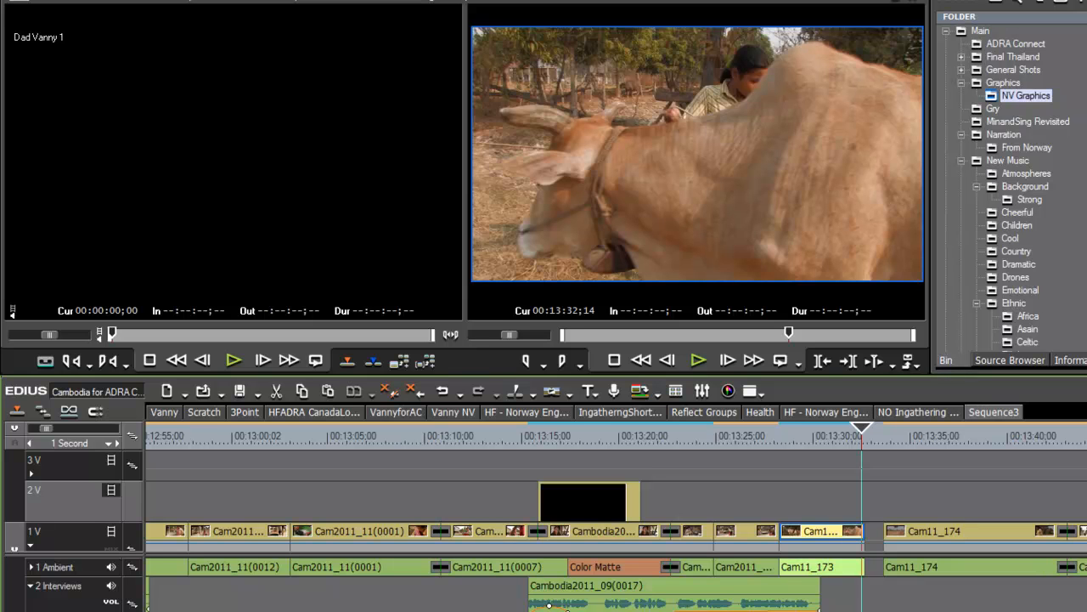
# - Trim the start of Cam11_174 to 00:13:35;21, and pull the end of Vanny mum part 1 back to where the interview clip ends
pyautogui.moveTo(904, 434); pyautogui.dragTo(932, 456)
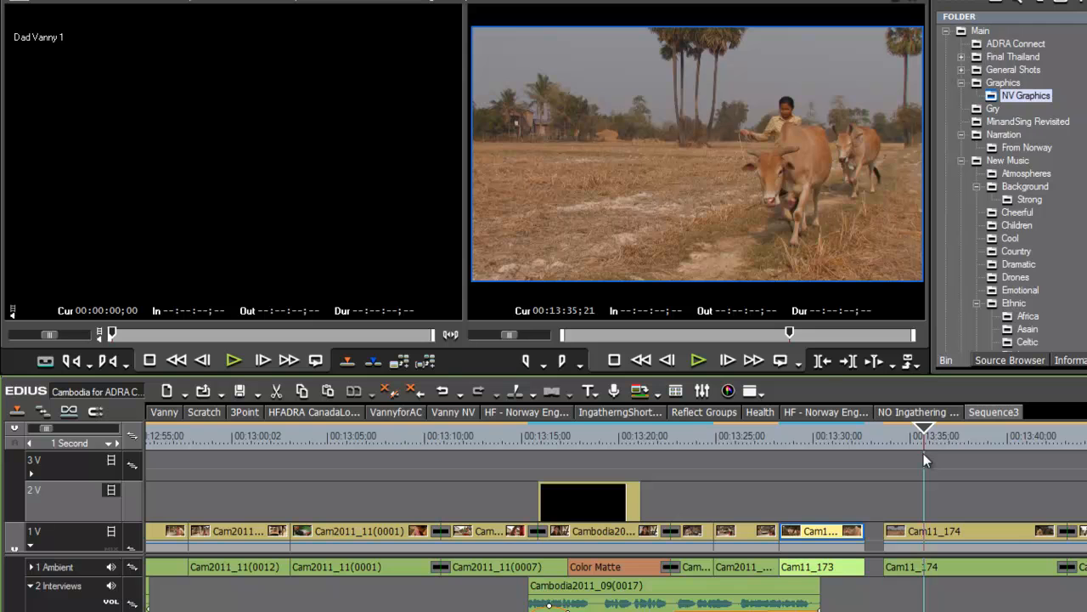
pyautogui.moveTo(886, 537); pyautogui.dragTo(936, 531)
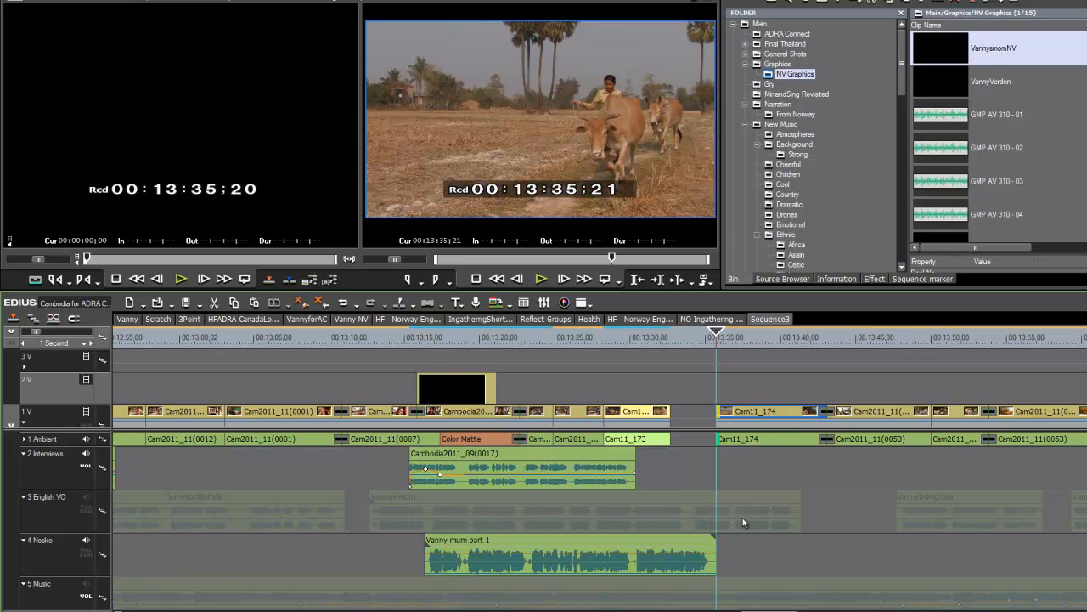
pyautogui.moveTo(717, 546); pyautogui.dragTo(635, 556)
# - Mark in at 00:13:32;19 and out at 00:13:35;21, and ripple-delete the gap between Cam11_173 and Cam11_174
pyautogui.click(672, 345)
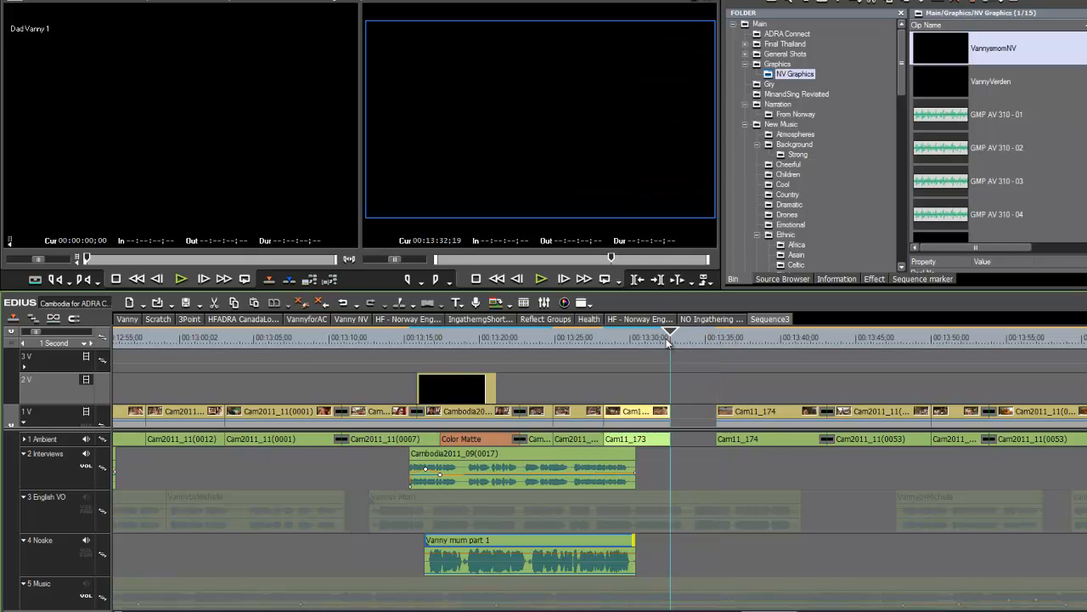
pyautogui.press('i')
pyautogui.click(703, 338)
pyautogui.moveTo(705, 339); pyautogui.dragTo(716, 341)
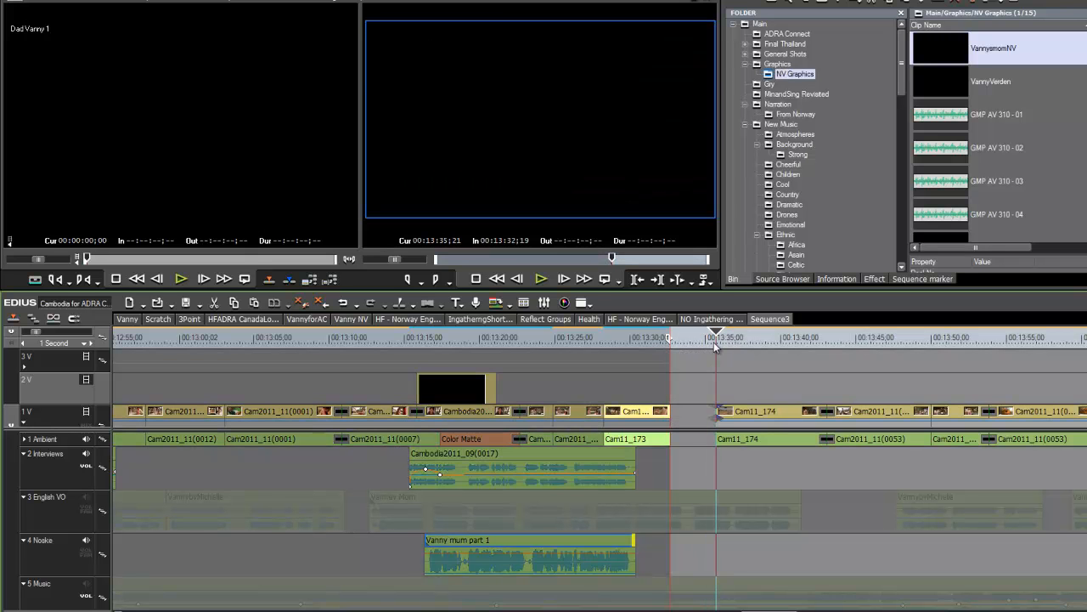
pyautogui.press('o')
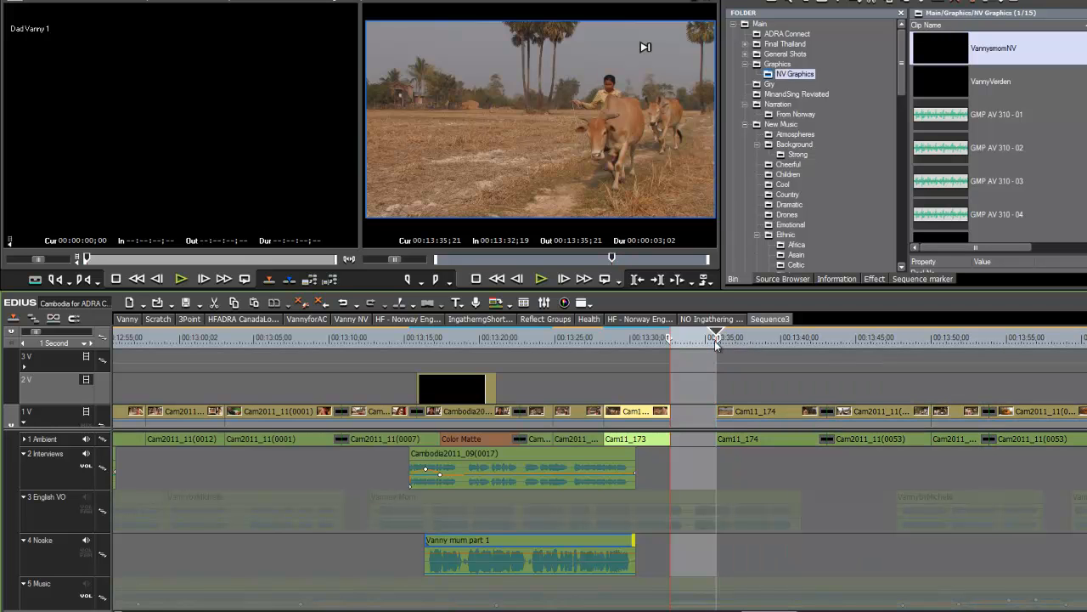
pyautogui.hotkey('alt', 'x')
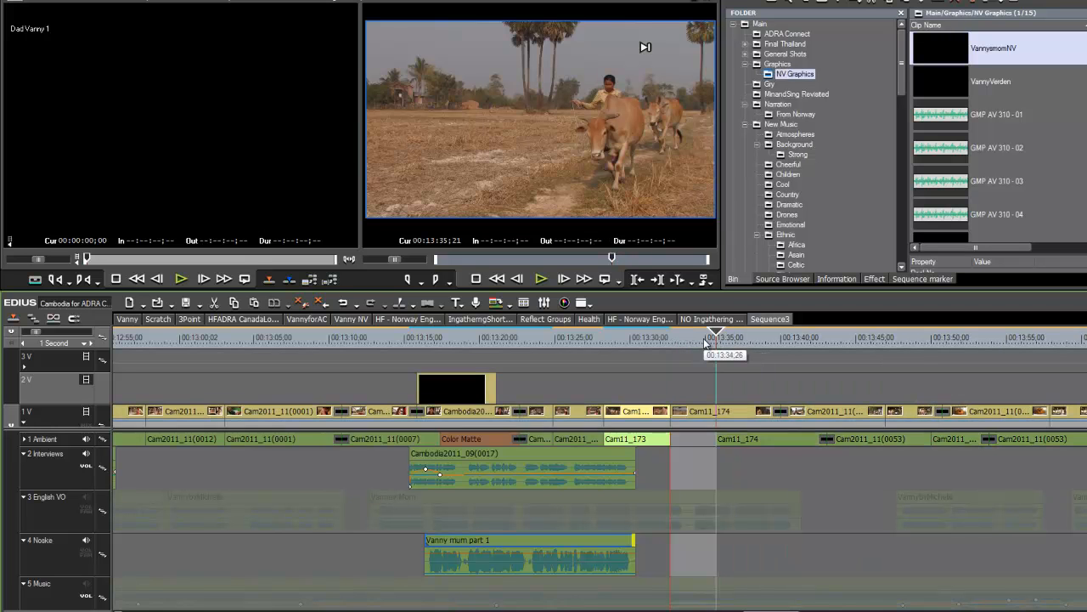
# - Extend Vanny mum part 1 back to its full length, and play over the closed cut from 00:13:32;19
pyautogui.click(701, 340)
pyautogui.moveTo(701, 344); pyautogui.dragTo(676, 355)
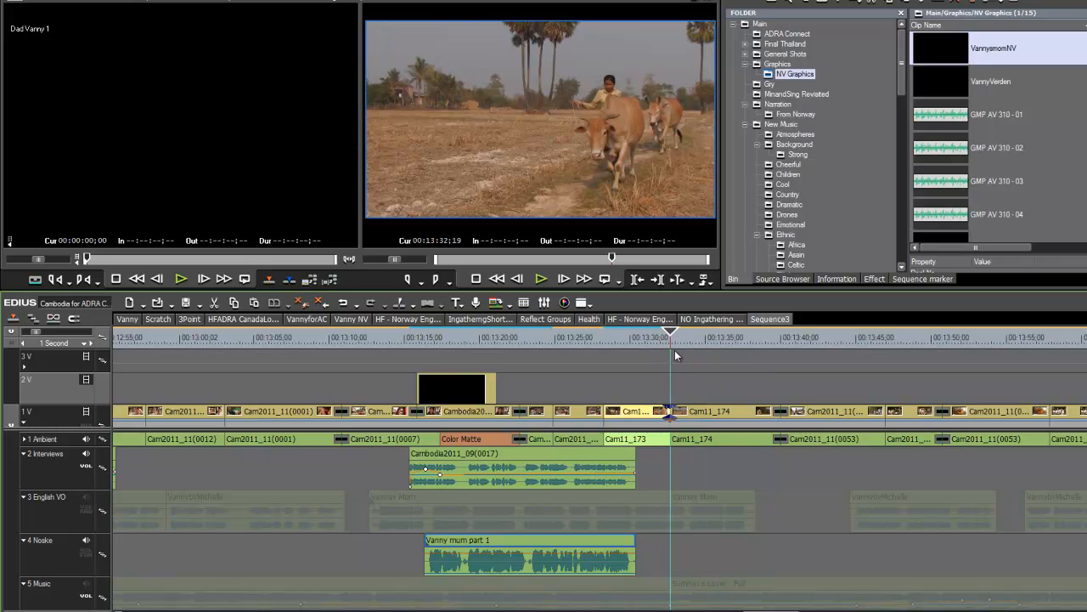
pyautogui.moveTo(641, 550); pyautogui.dragTo(728, 534)
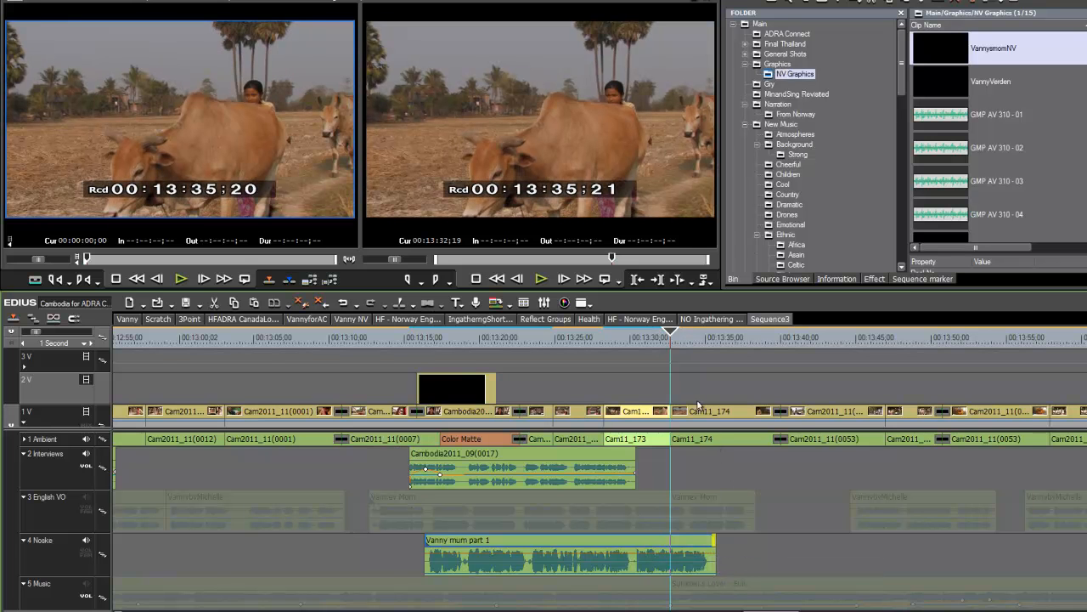
pyautogui.press('space')
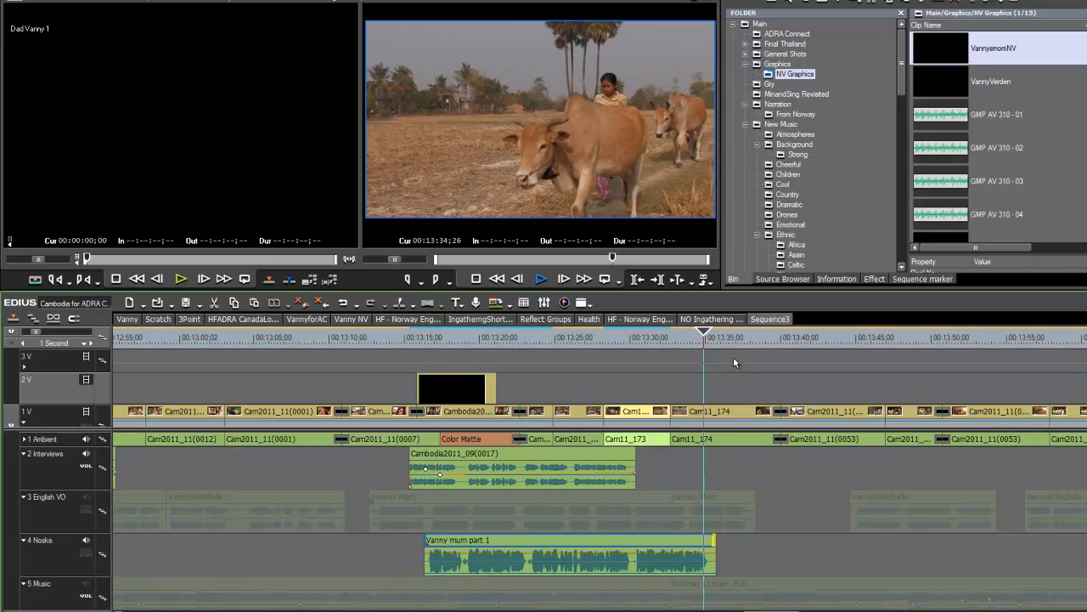
pyautogui.press('space')
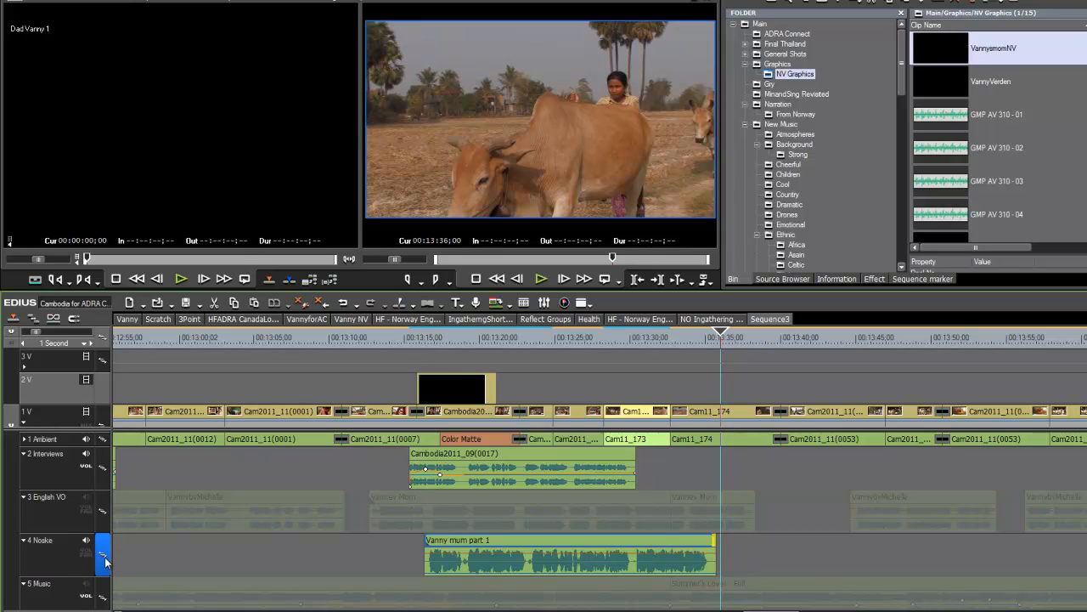
# - Check the pictures following Vanny mum part 1 and the overall narration layout, and unmute the Music track
pyautogui.moveTo(729, 344); pyautogui.dragTo(812, 346)
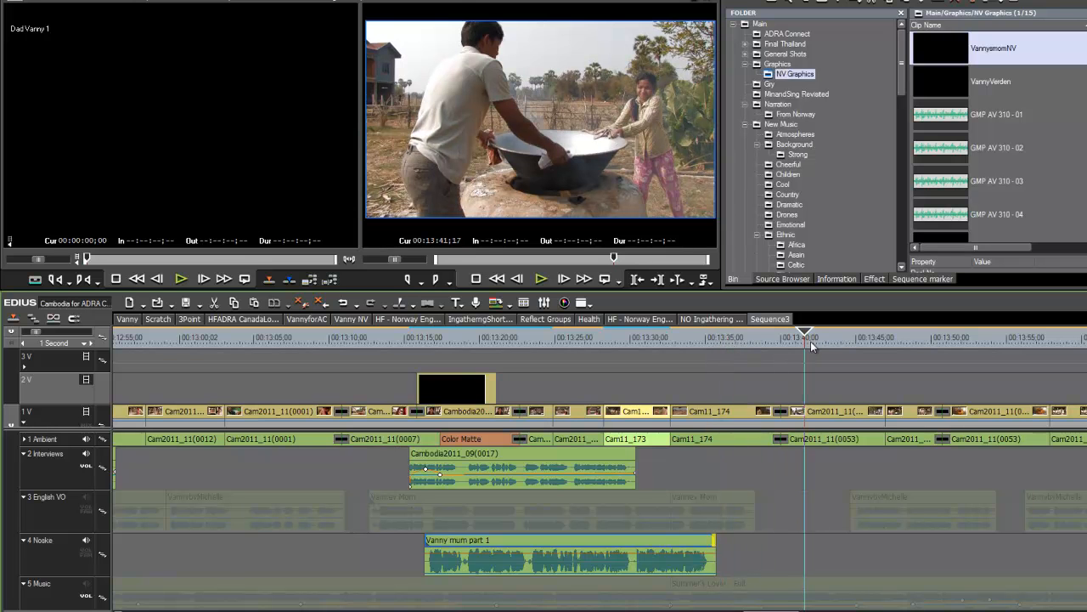
pyautogui.moveTo(811, 345)
pyautogui.mouseDown()
pyautogui.moveTo(901, 355)
pyautogui.moveTo(815, 352)
pyautogui.mouseUp()
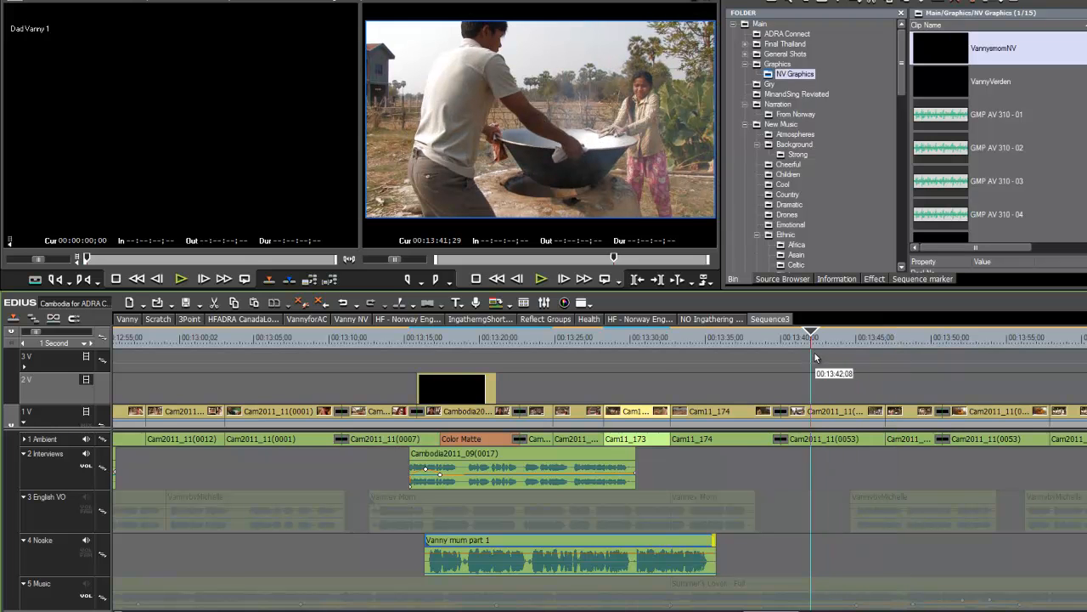
pyautogui.scroll(-1, 812, 352)
pyautogui.scroll(-1, 809, 350)
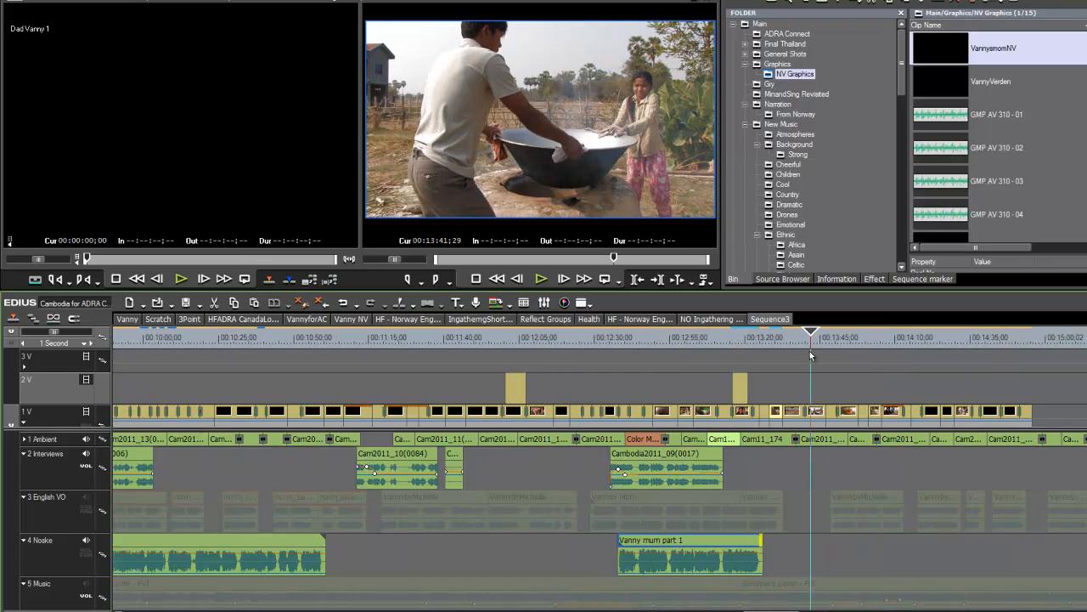
pyautogui.scroll(-1, 801, 391)
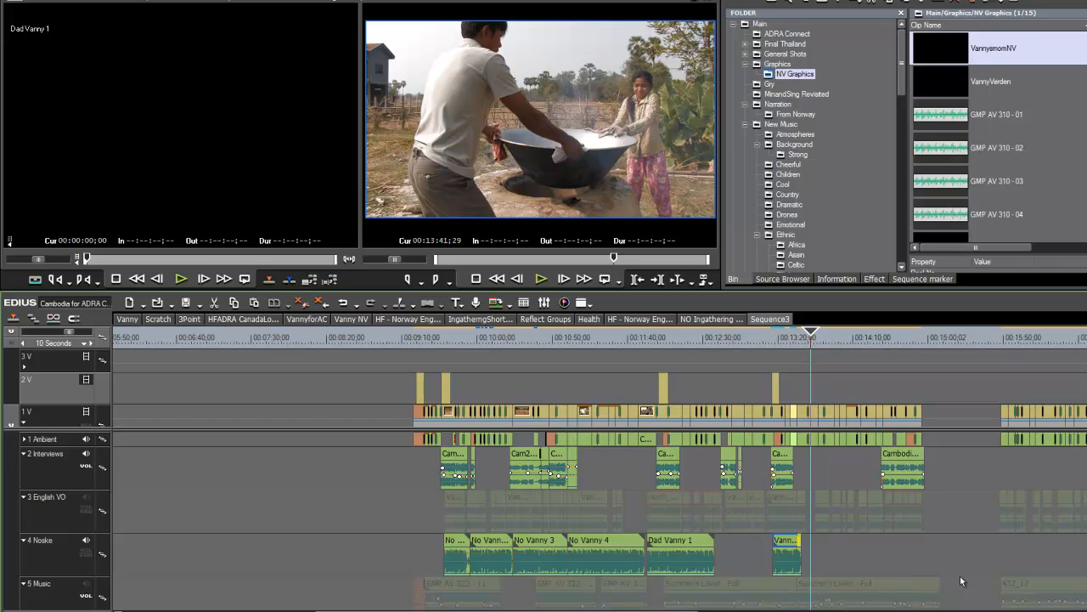
pyautogui.moveTo(814, 339); pyautogui.dragTo(499, 378)
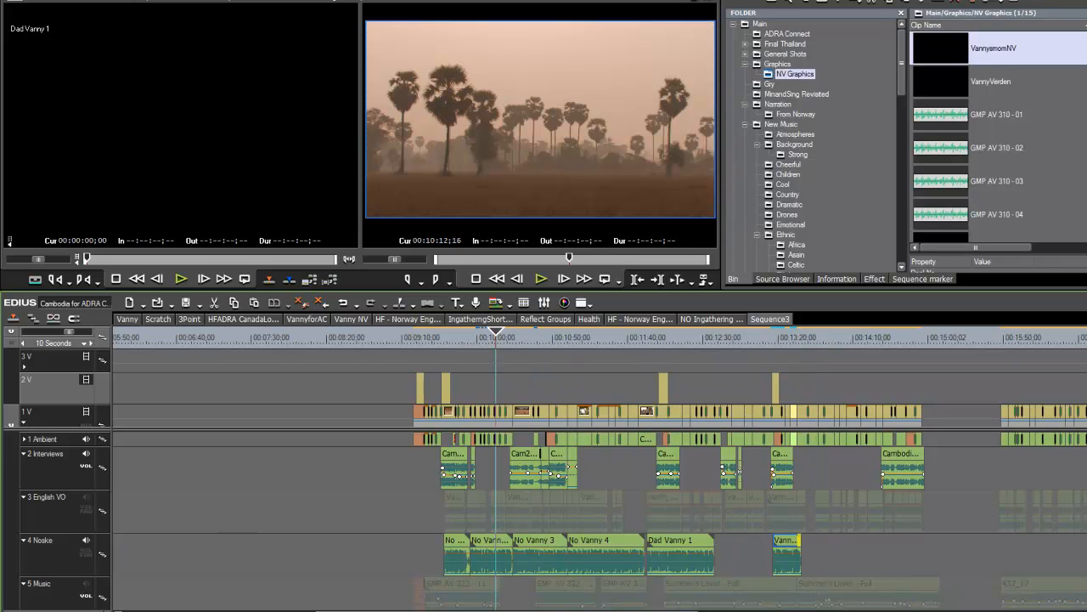
pyautogui.click(86, 585)
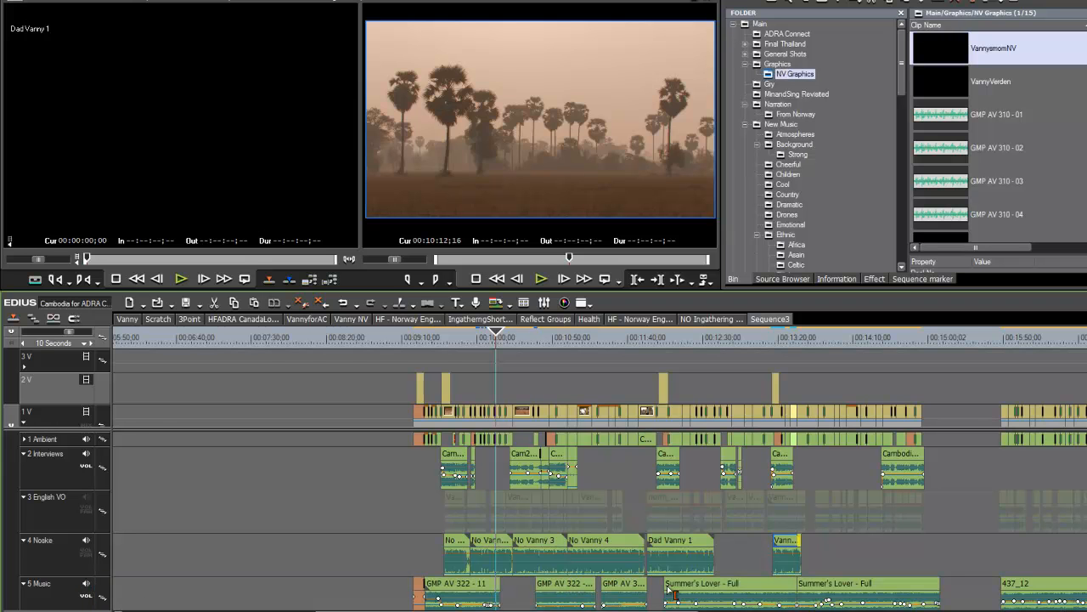
# - Bring the first Summer's Lover - Full music clip earlier so that it starts together with Dad Vanny 1
pyautogui.moveTo(667, 585); pyautogui.dragTo(648, 587)
pyautogui.click(706, 582)
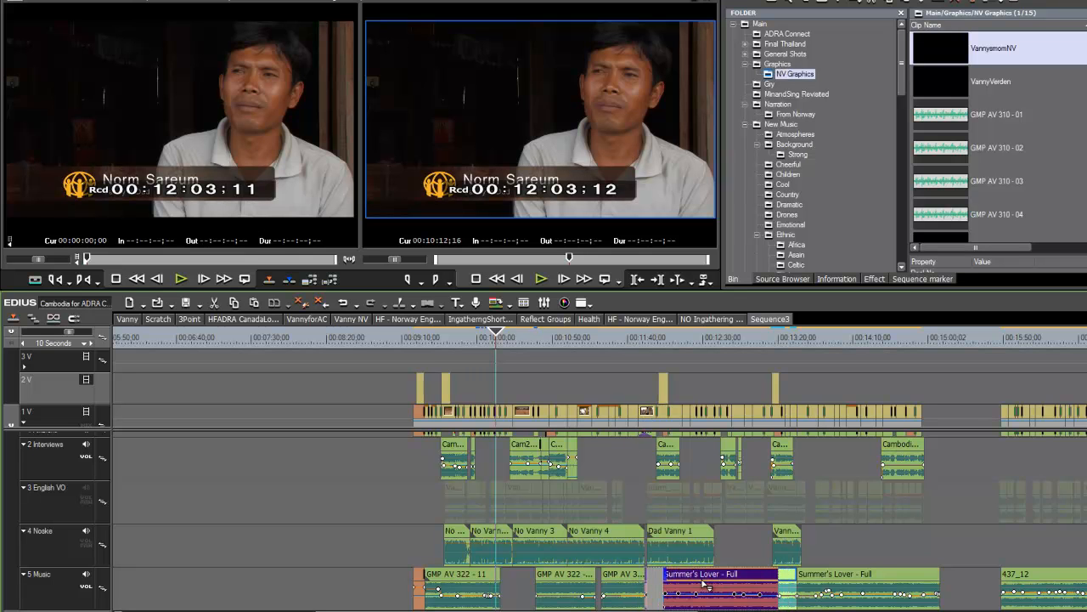
pyautogui.moveTo(708, 584); pyautogui.dragTo(705, 584)
# - Make the two Summer's Lover - Full music clips meet at 00:13:28;07 and add the default transition at their join
pyautogui.moveTo(779, 582)
pyautogui.mouseDown()
pyautogui.moveTo(814, 579)
pyautogui.moveTo(790, 584)
pyautogui.mouseUp()
pyautogui.moveTo(784, 347); pyautogui.dragTo(794, 358)
pyautogui.click(49, 592)
pyautogui.press('a')
pyautogui.hotkey('ctrl', 'p')
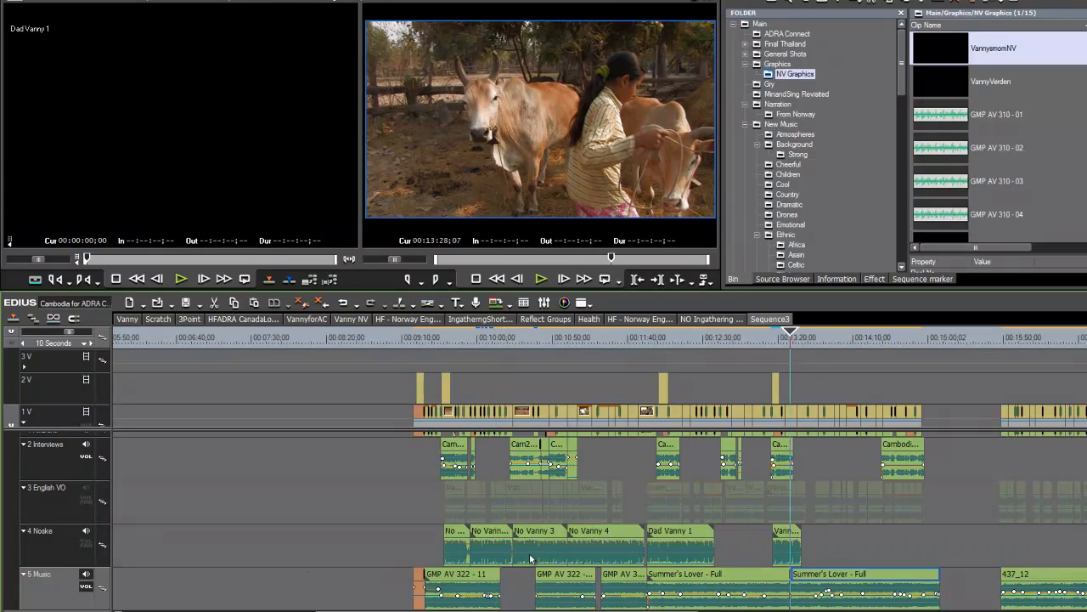
# - Scrub through the rest of the sequence from 00:13:28;07 to past its end to review the remaining sections
pyautogui.moveTo(793, 342); pyautogui.dragTo(929, 365)
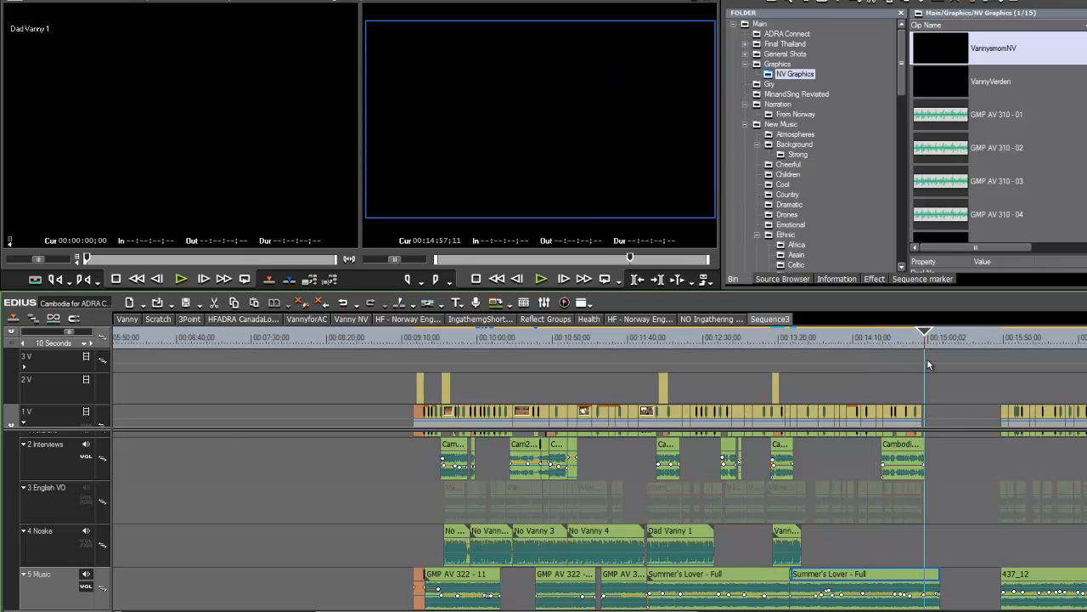
pyautogui.hscroll(5, 600, 467)
pyautogui.moveTo(424, 341); pyautogui.dragTo(990, 393)
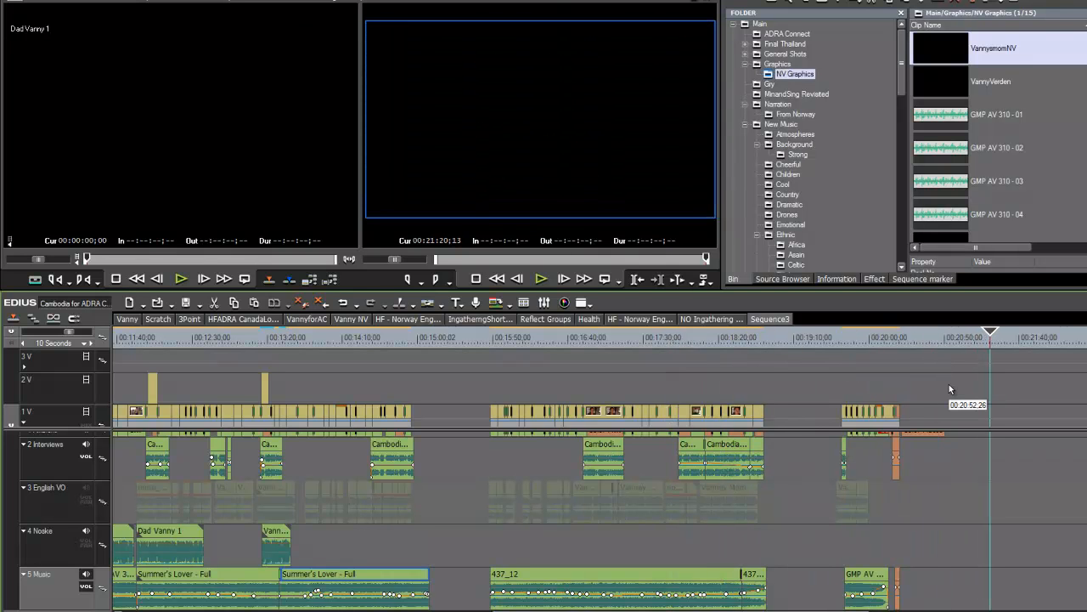